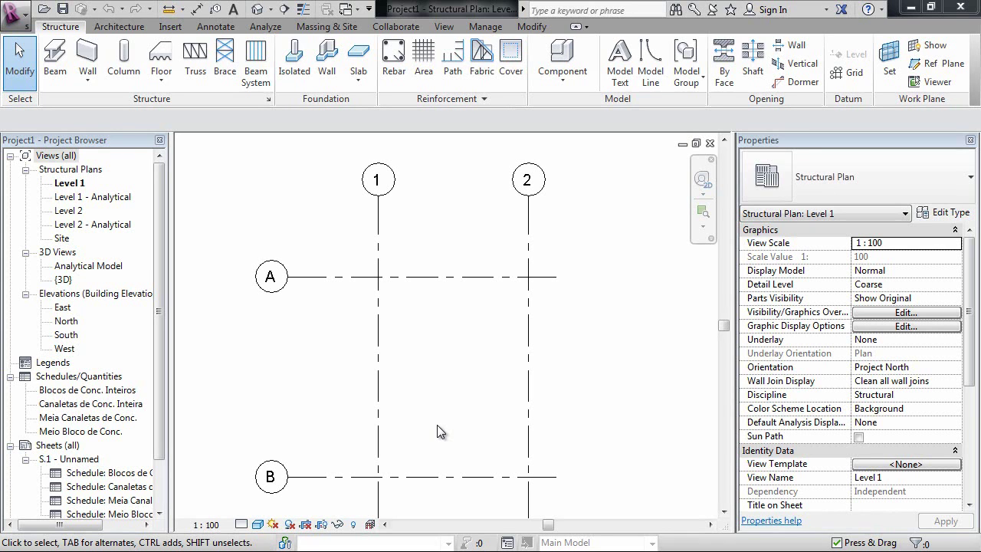
- Place M_Concrete-Rectangular-Column 450 x 600mm structural columns at grid intersections A-1 and A-2
middle_click_drag(437, 424, 458, 380)
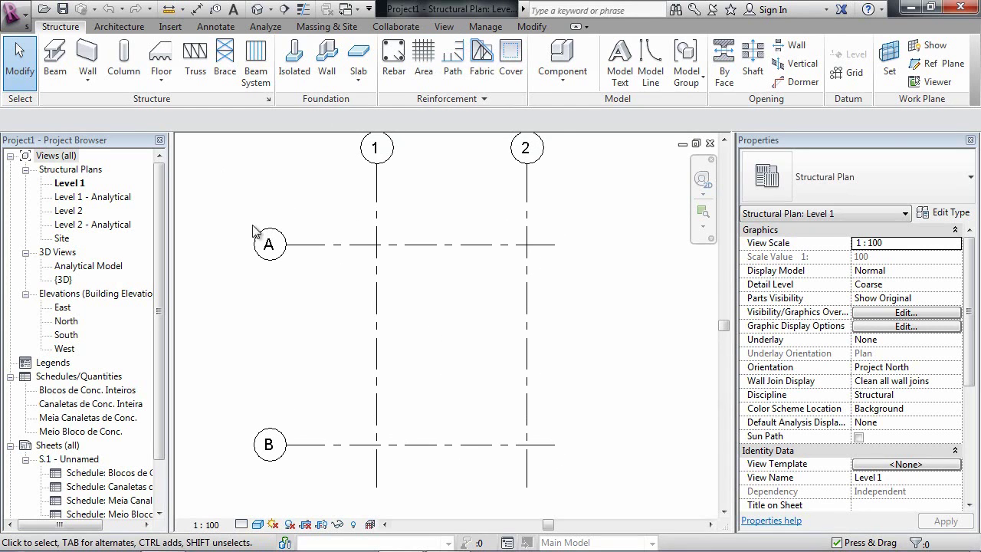
left_click(125, 60)
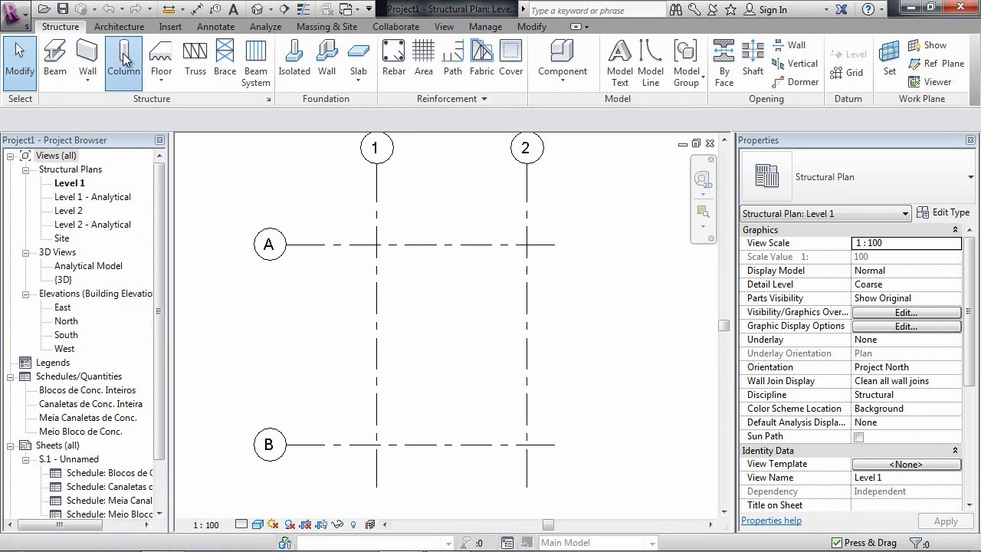
left_click(930, 189)
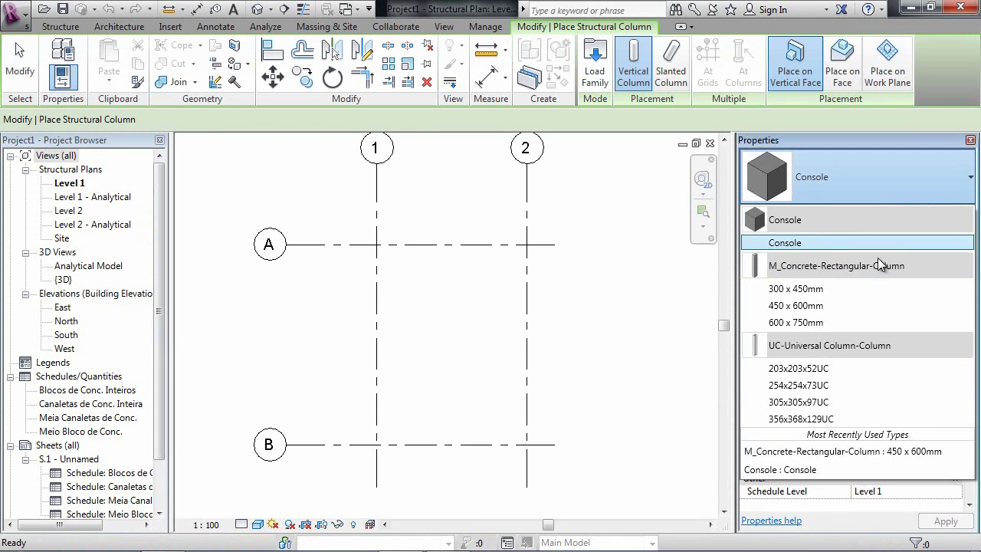
left_click(829, 306)
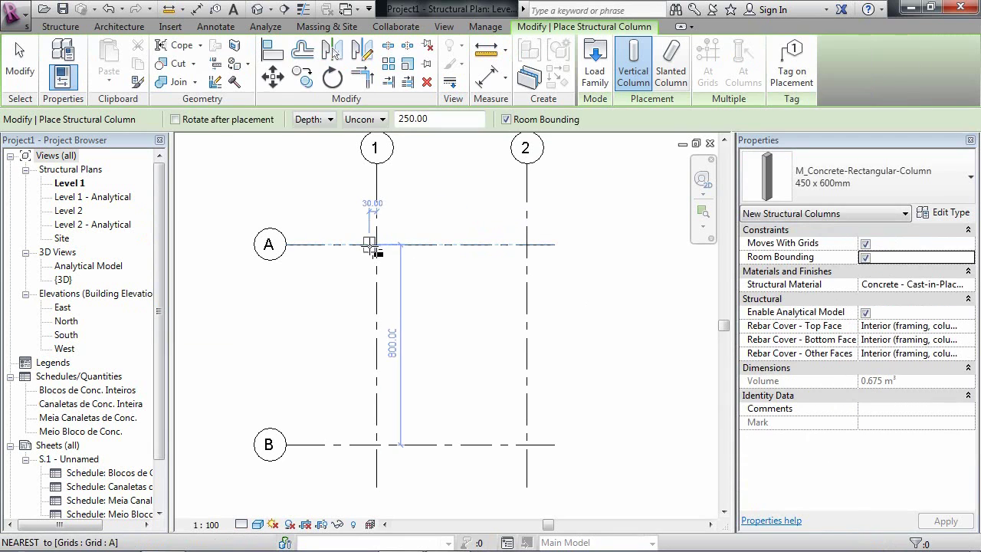
left_click(375, 243)
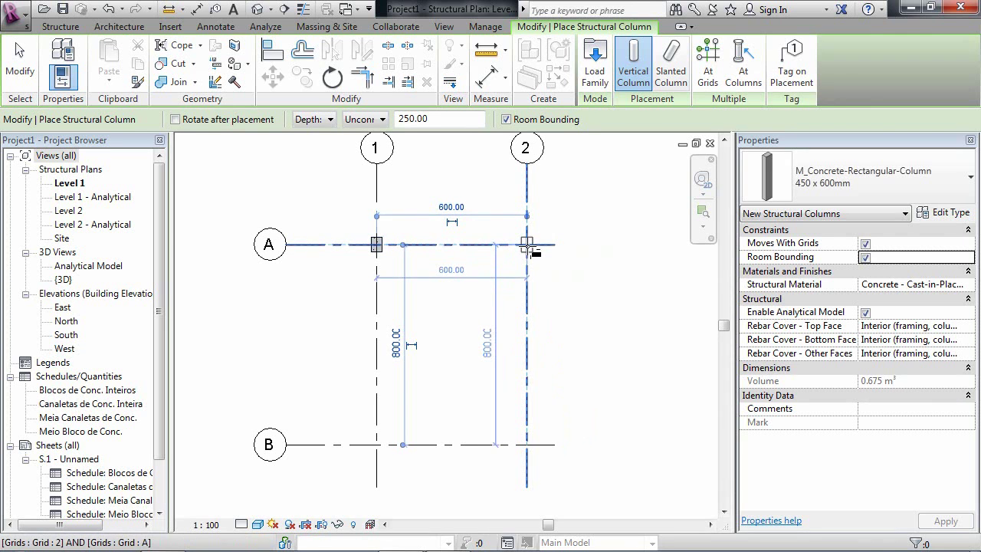
left_click(527, 245)
key("Escape")
key("Escape")
- Try moving grid line 1 and undo the move
scroll(457, 308, "up", 1)
middle_click_drag(458, 307, 473, 409)
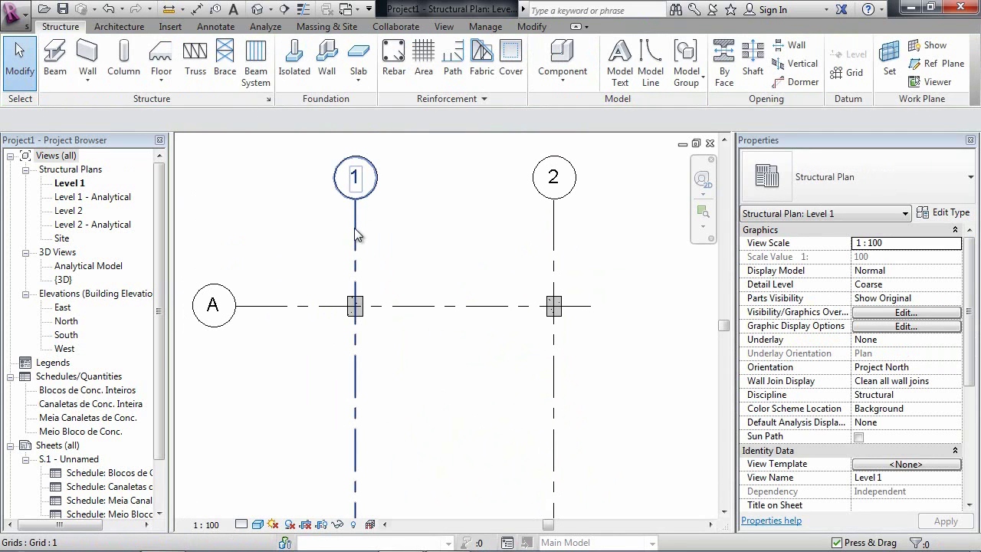
left_click(356, 241)
mouse_move(368, 247)
left_mouse_down()
mouse_move(428, 244)
mouse_move(327, 248)
mouse_move(366, 246)
left_mouse_up()
key("ctrl+z")
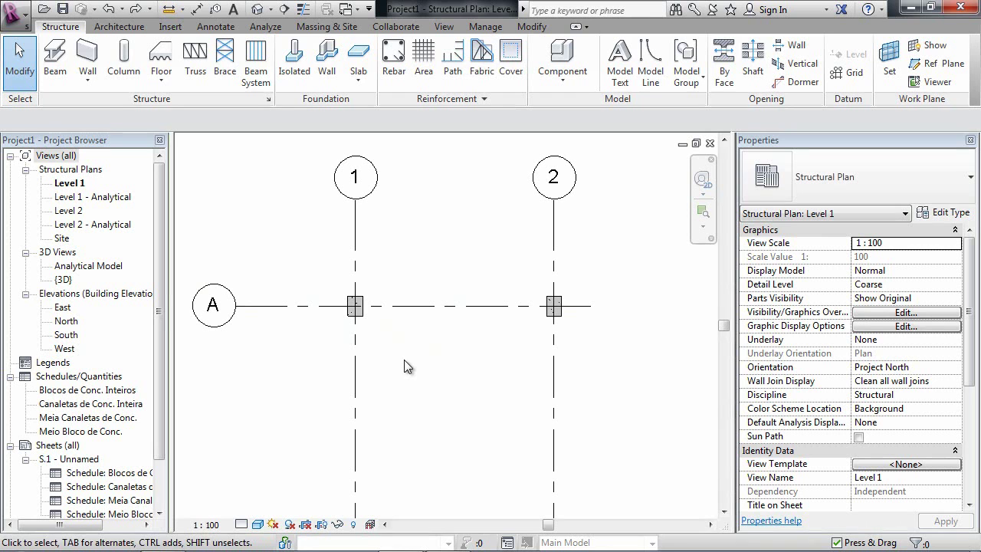
- Place a VR2060 beam along grid A between the centres of the two columns
left_click(55, 59)
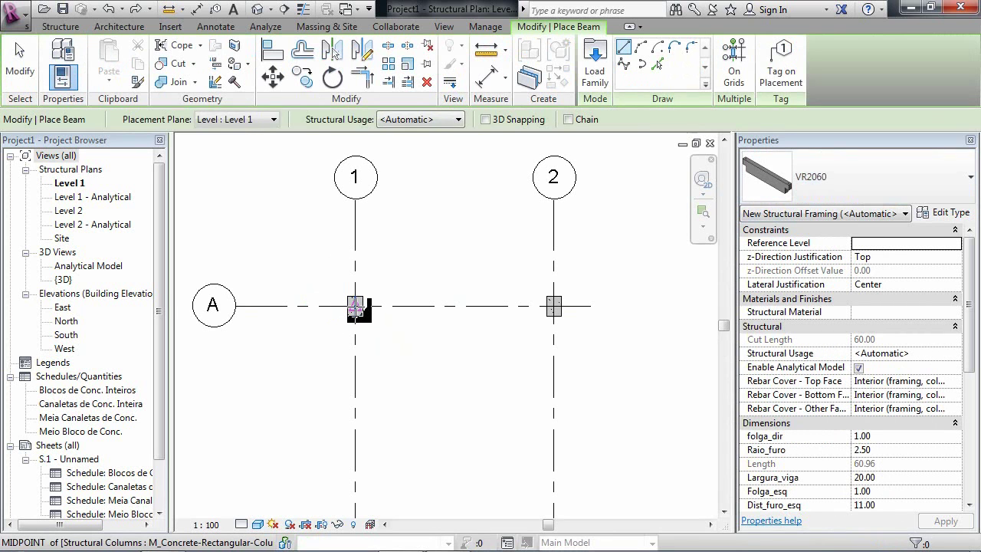
scroll(355, 308, "up", 2)
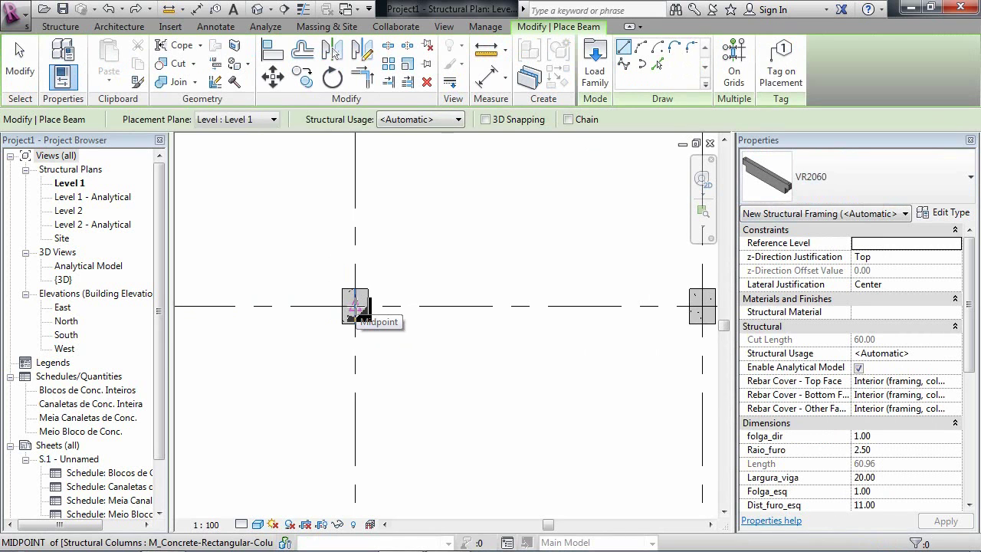
left_click(355, 308)
middle_click_drag(536, 312, 411, 320)
left_click(541, 306)
key("Escape")
key("Escape")
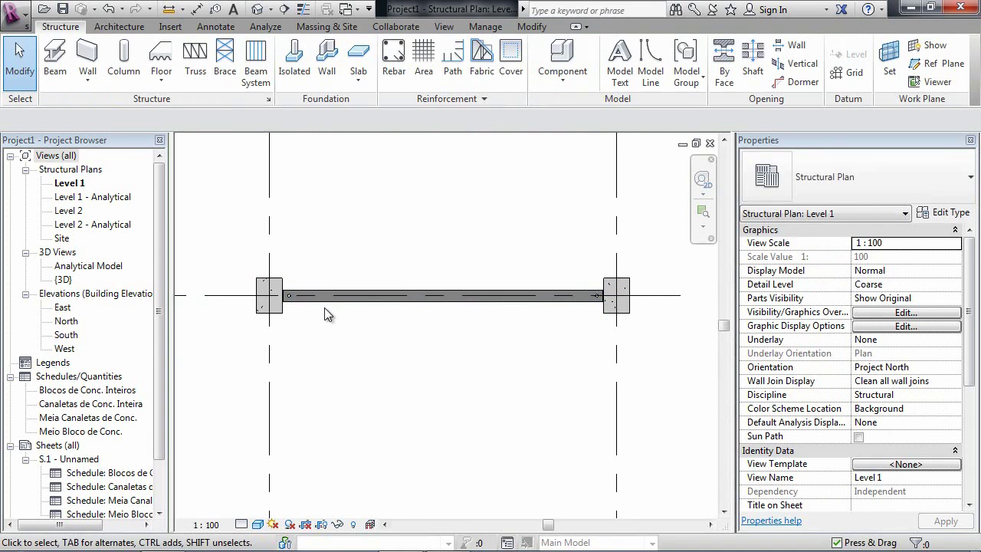
- Turn on thin line display and examine the holes and column gaps at both ends of the beam
scroll(281, 300, "up", 5)
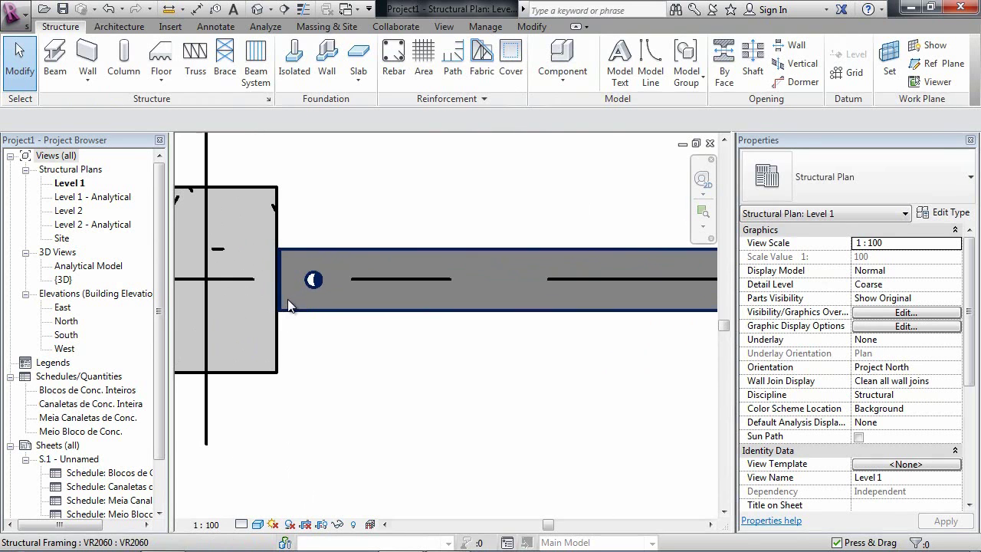
left_click(303, 9)
middle_click_drag(348, 307, 368, 320)
scroll(283, 292, "up", 2)
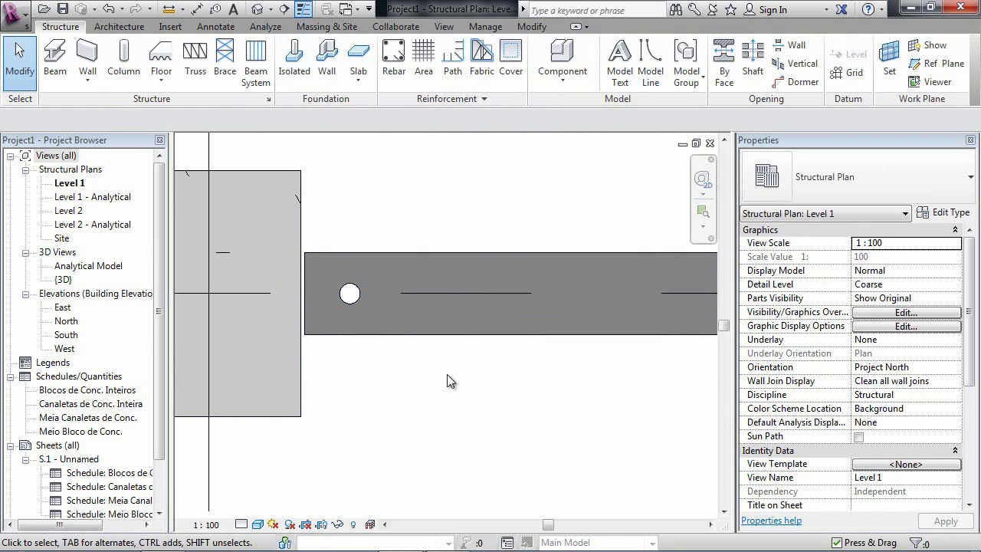
scroll(449, 381, "down", 5)
middle_click_drag(613, 381, 613, 328)
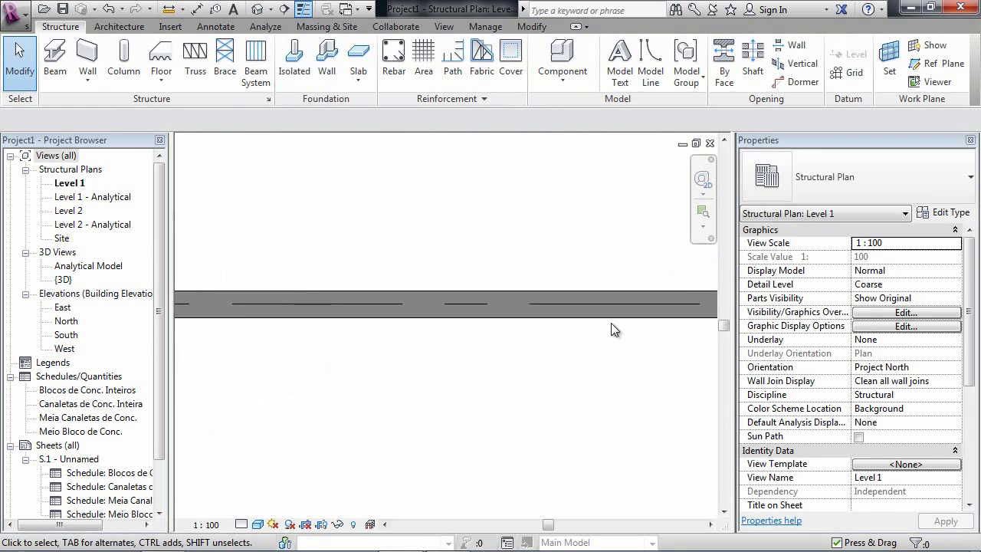
scroll(483, 336, "up", 5)
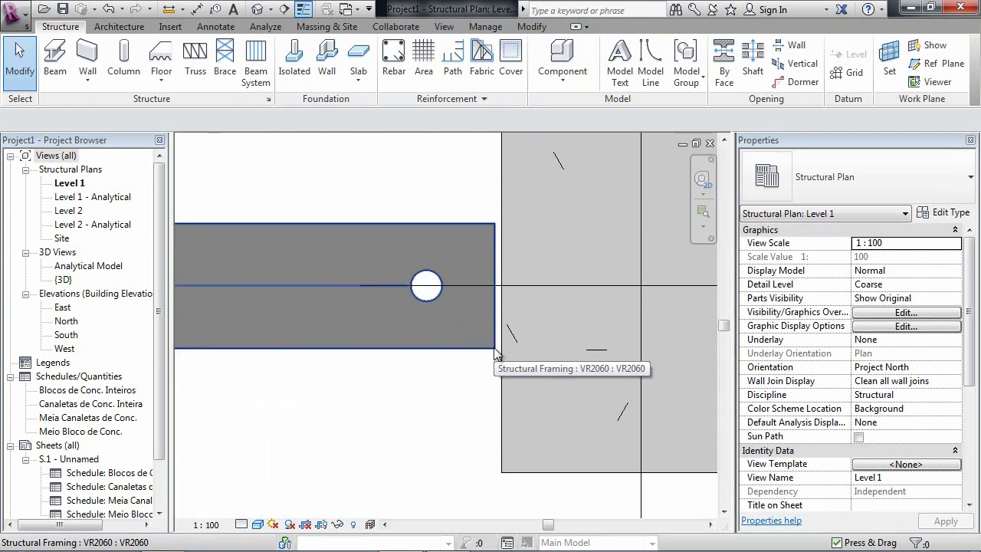
scroll(344, 378, "down", 5)
mouse_move(473, 344)
middle_mouse_down()
mouse_move(504, 351)
mouse_move(482, 350)
middle_mouse_up()
scroll(475, 350, "down", 1)
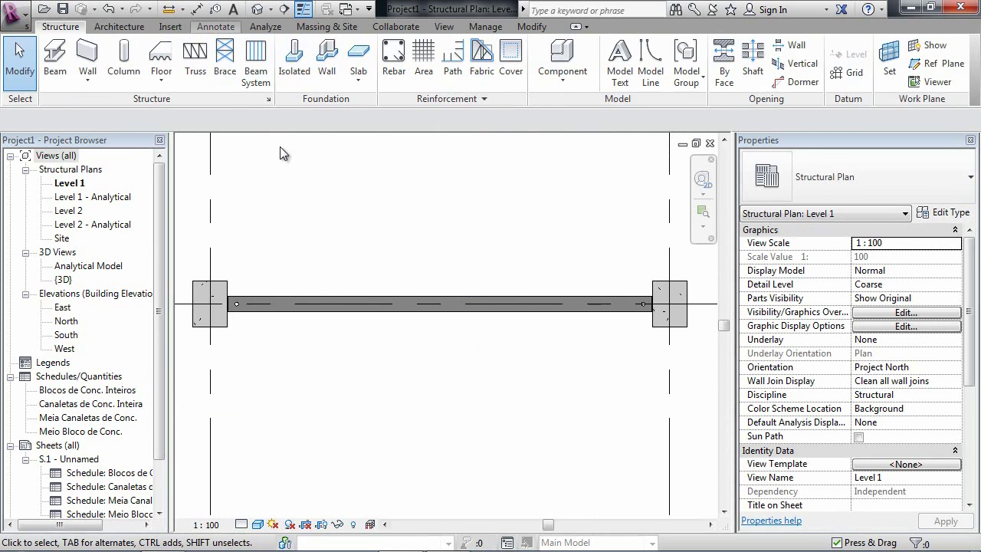
- Tag the beam by category with a horizontal tag and no leader
left_click(215, 27)
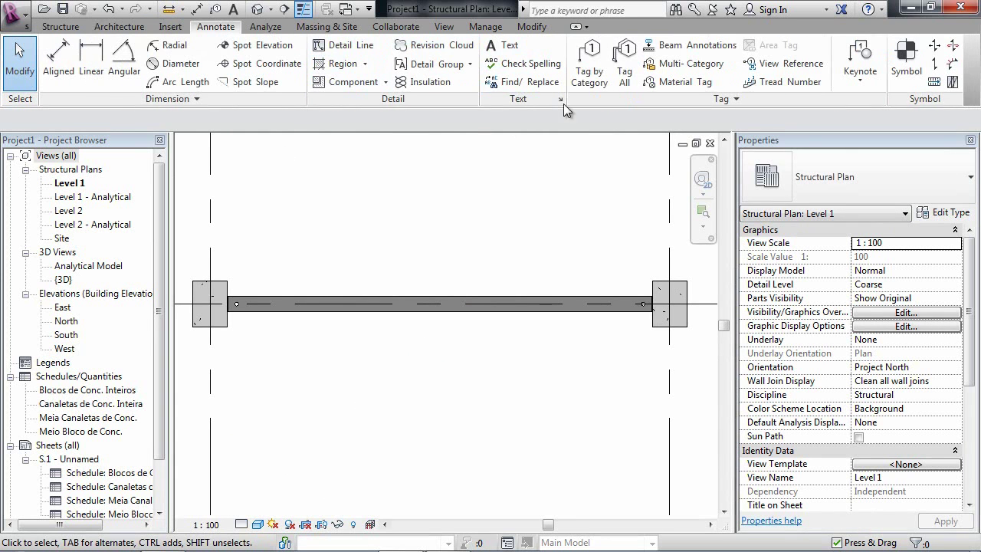
left_click(589, 66)
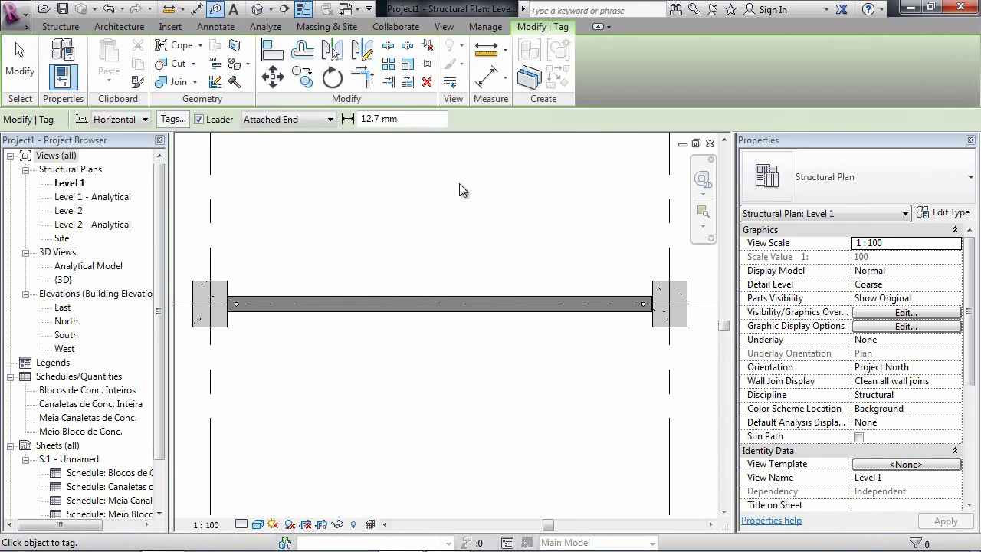
left_click(199, 120)
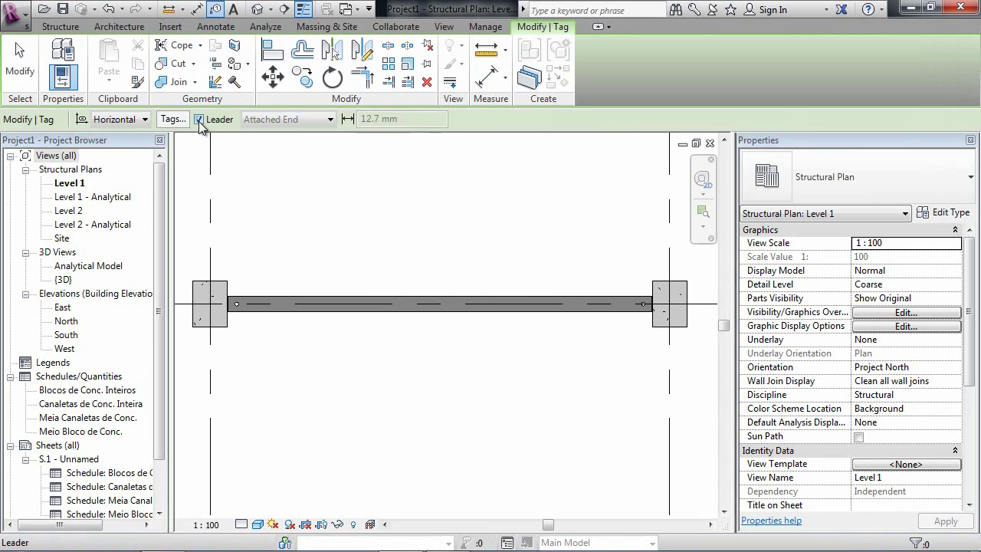
left_click(421, 296)
- Set the beam's Largura_viga to 40
left_click(425, 317)
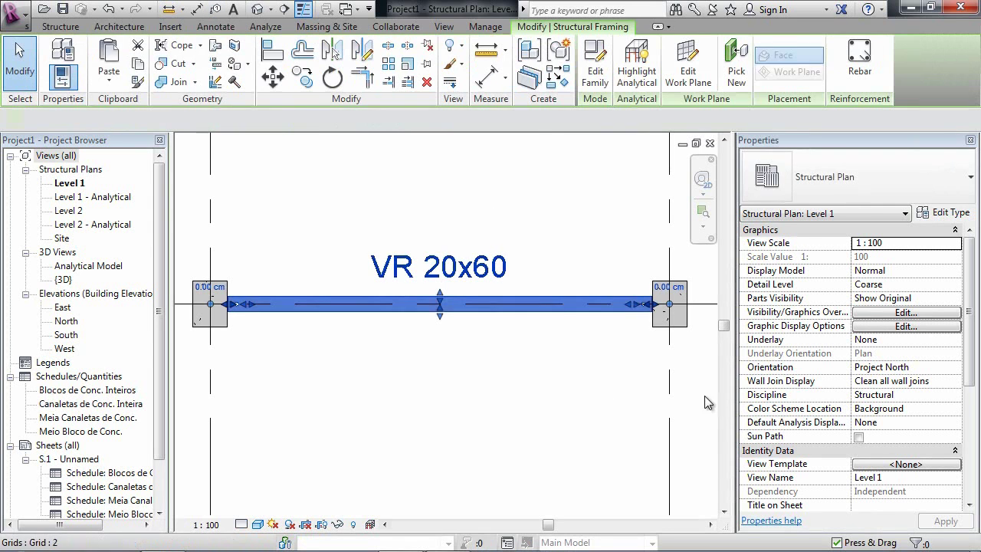
left_click_drag(975, 350, 974, 452)
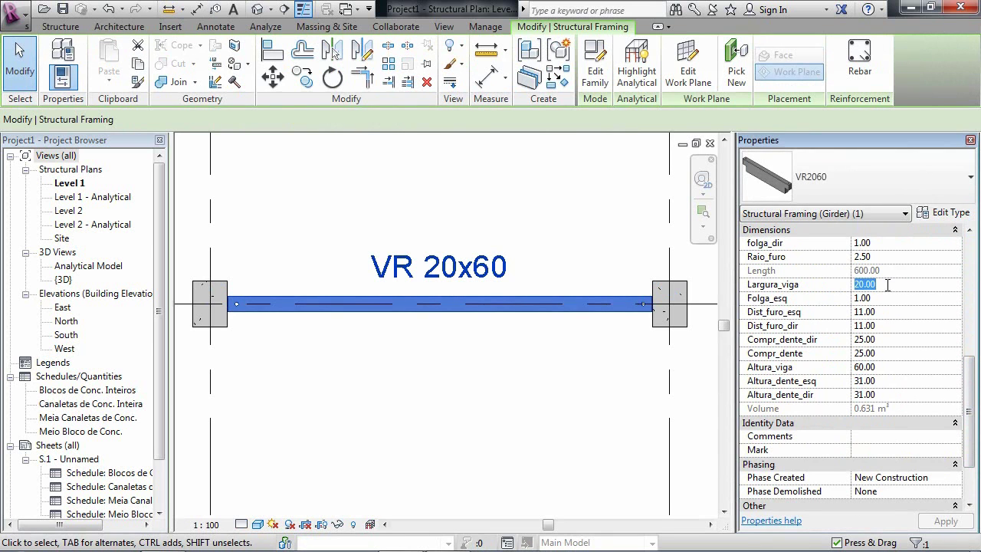
type("40")
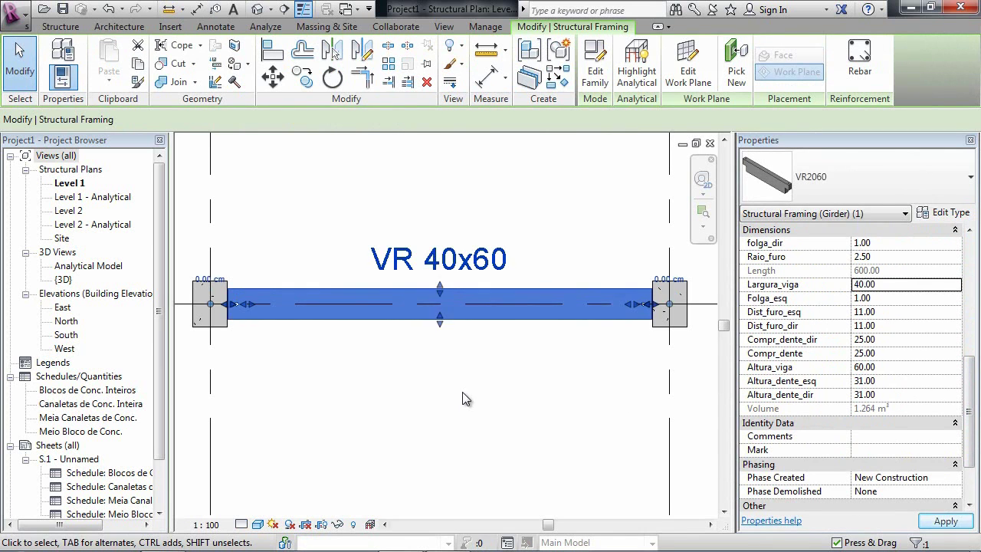
left_click(462, 392)
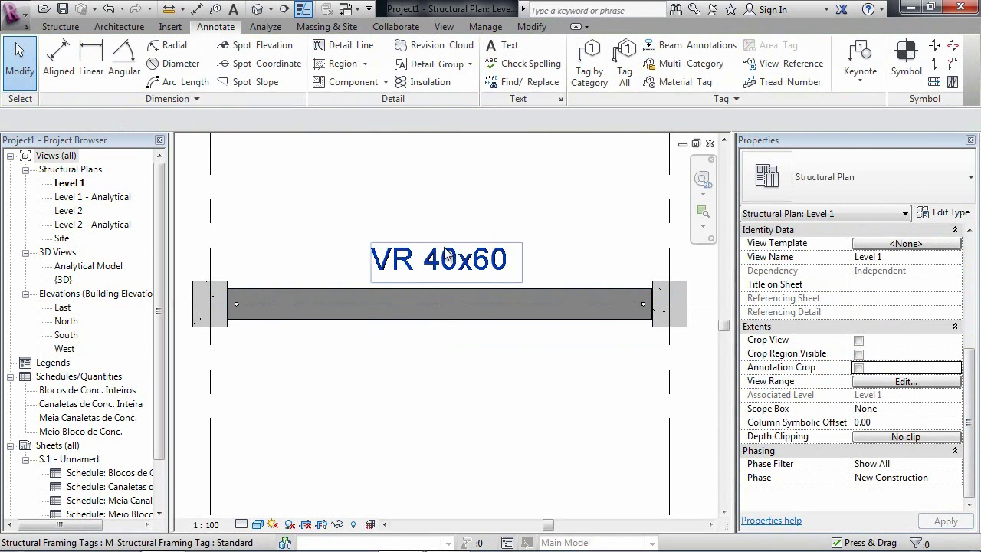
- Set the beam's Largura_viga back to 20
left_click(450, 304)
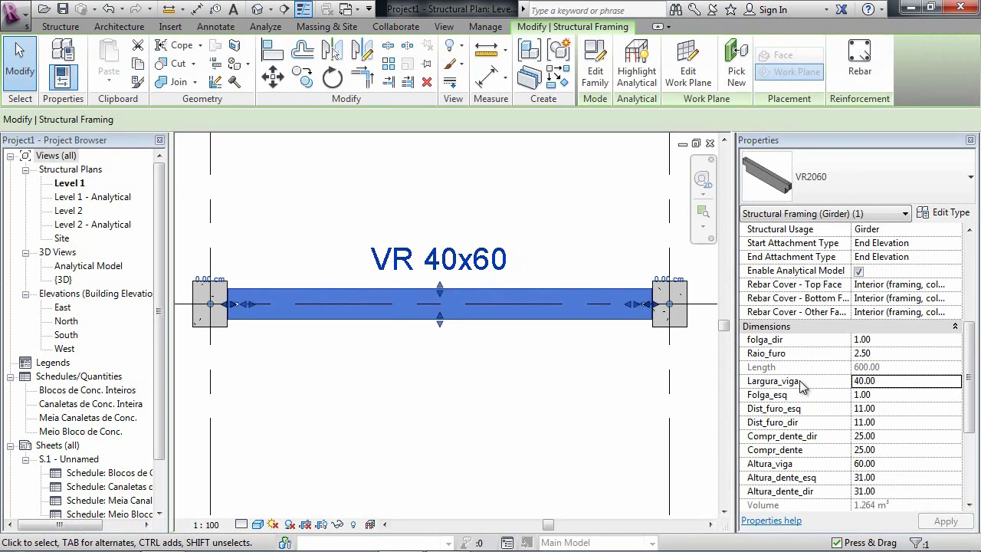
left_click(889, 380)
type("2")
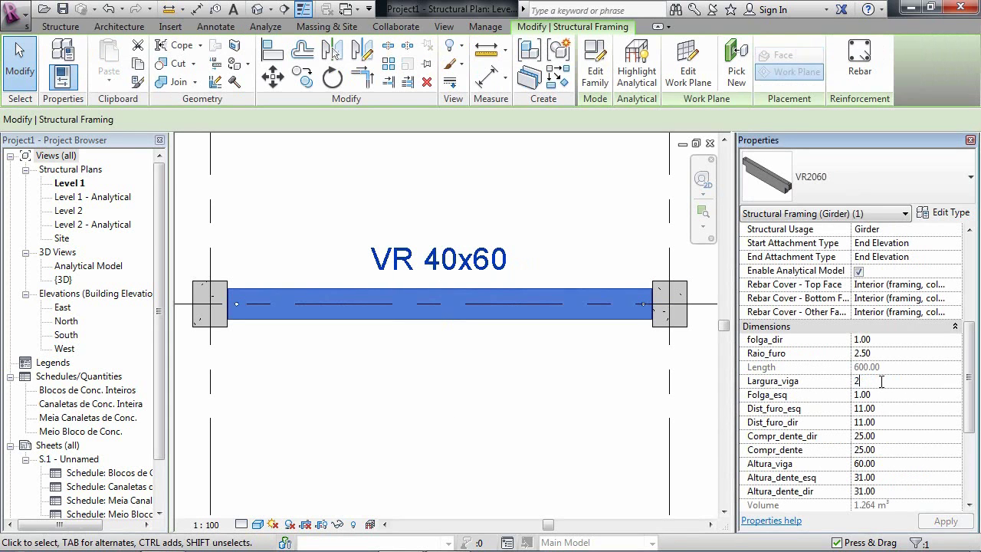
type("0")
left_click(310, 348)
- Set the beam's Raio_furo to 4 and its Dist_furo_esq to 18
mouse_move(239, 324)
middle_mouse_down()
mouse_move(318, 299)
mouse_move(282, 355)
middle_mouse_up()
scroll(318, 299, "up", 4)
left_click(289, 330)
scroll(971, 337, "down", 2)
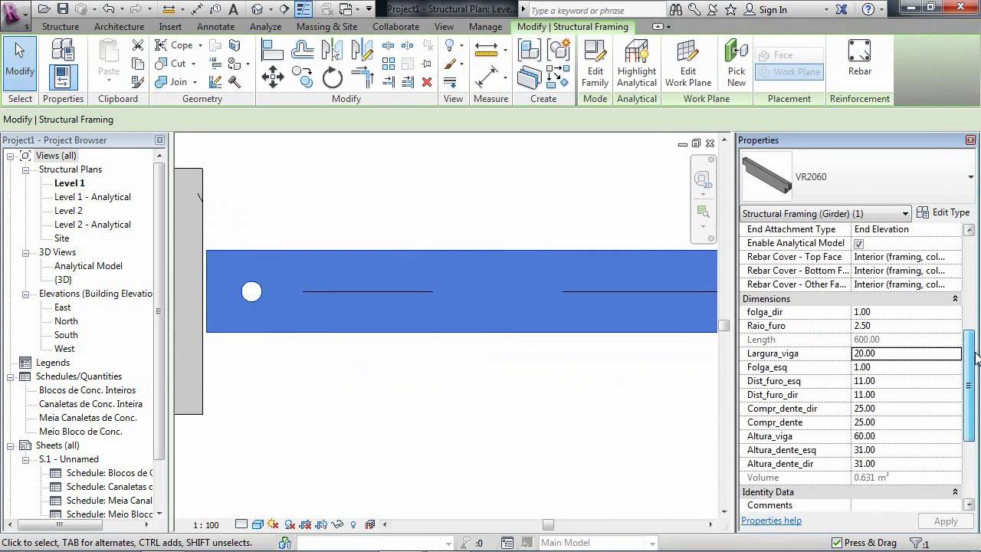
left_click(882, 298)
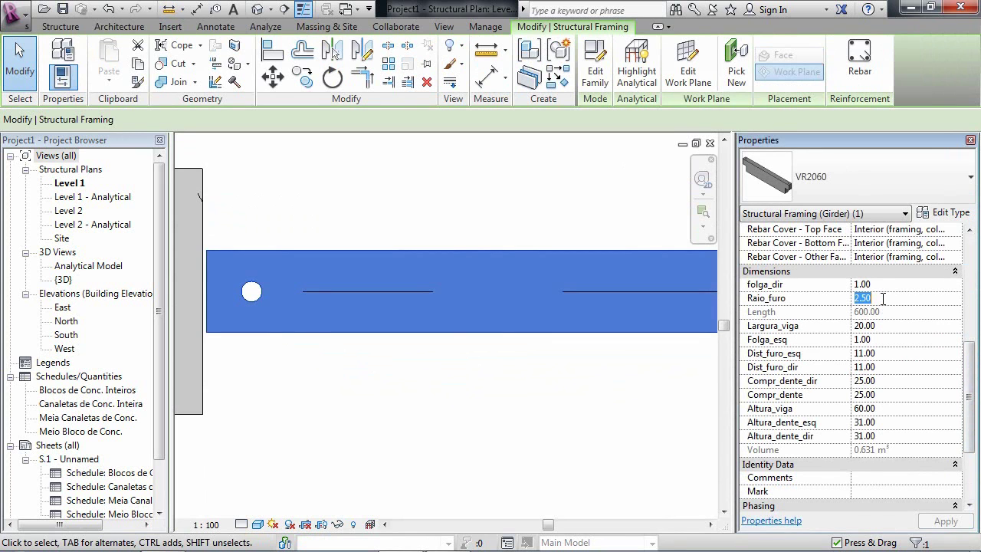
type("4")
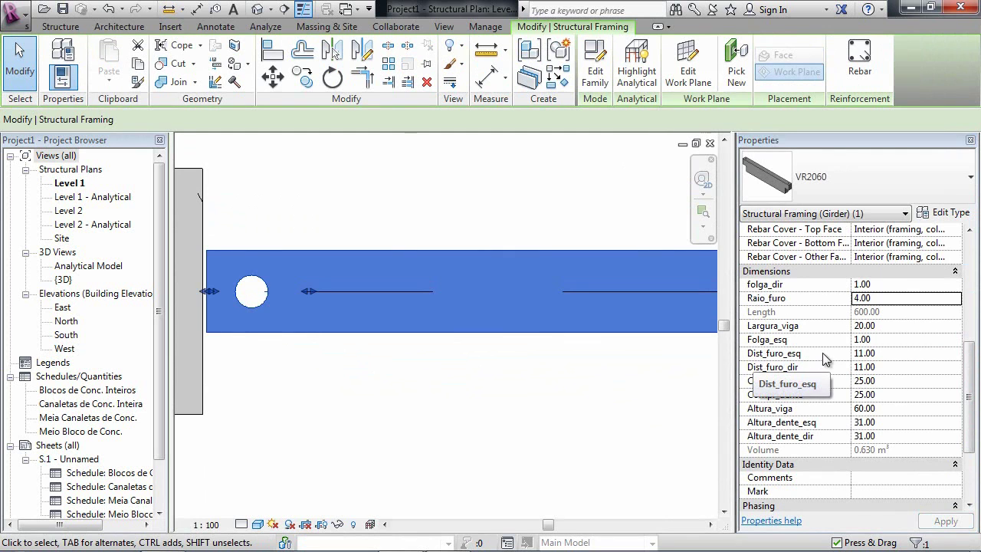
left_click(880, 353)
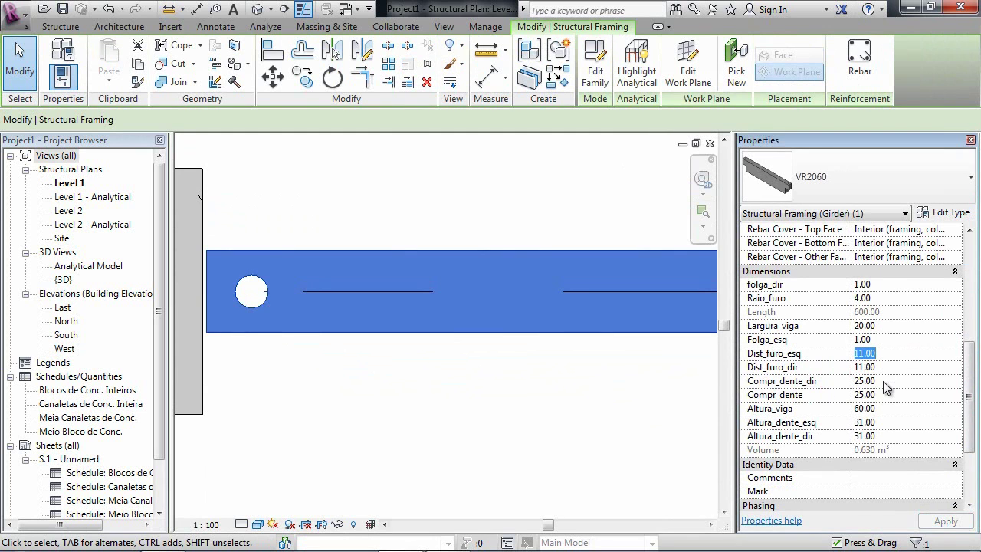
type("18")
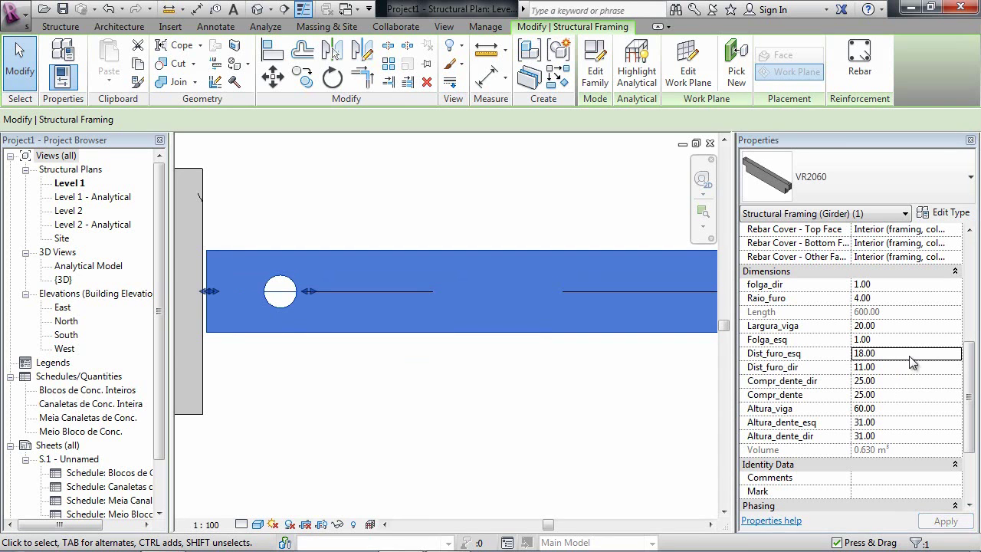
- Return the beam's Dist_furo_esq to 11 and its Raio_furo to 2.5, and deselect the beam
left_click(910, 355)
type("11")
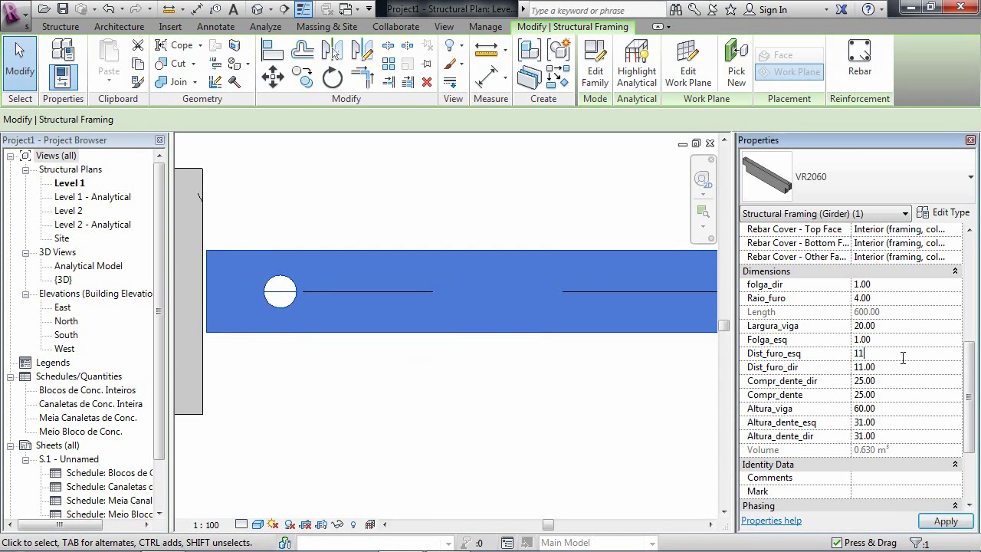
left_click(883, 298)
type("2.5")
key("Return")
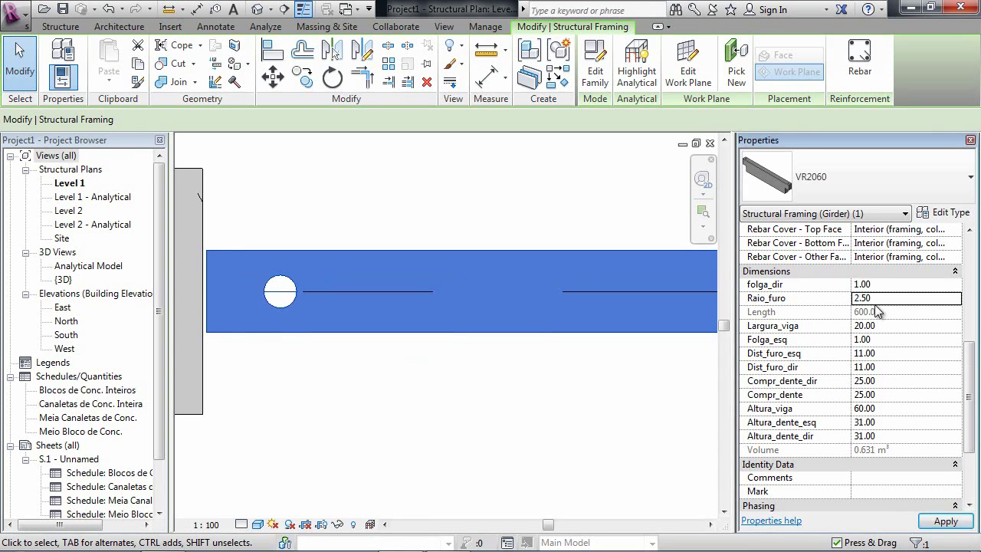
left_click(335, 375)
- Draw a horizontal building section just below the beam, spanning both columns and looking toward grid A
scroll(338, 375, "down", 6)
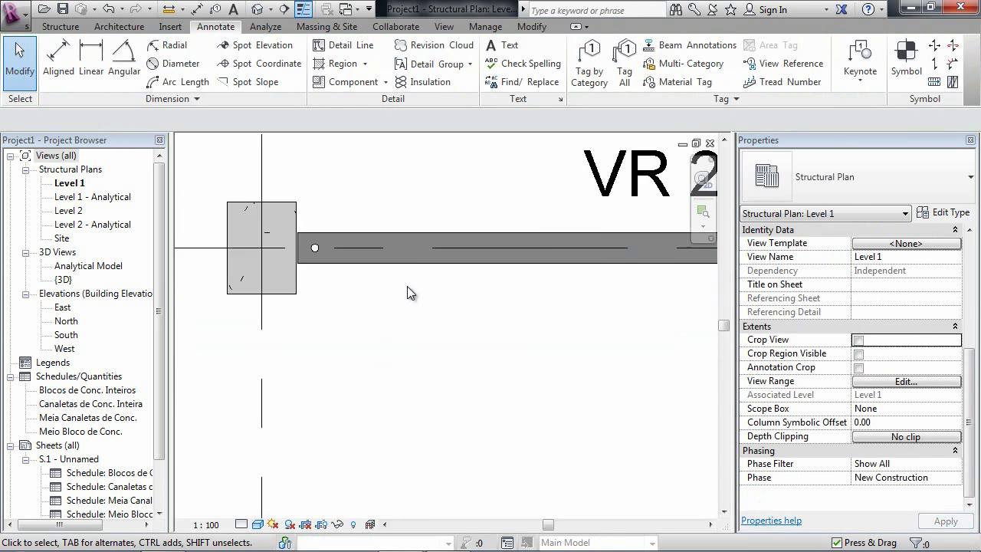
middle_click_drag(501, 357, 414, 335)
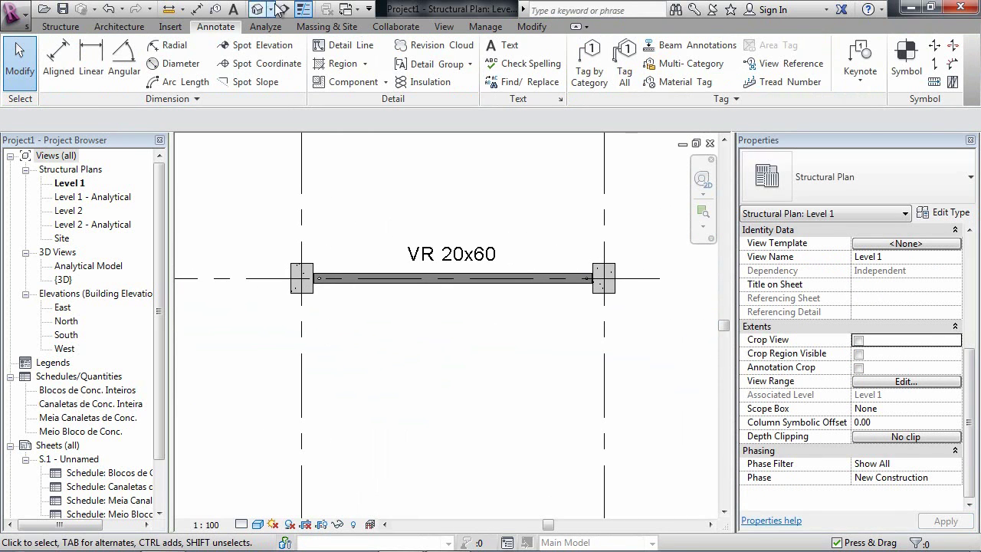
left_click(284, 9)
left_click(268, 301)
left_click(655, 302)
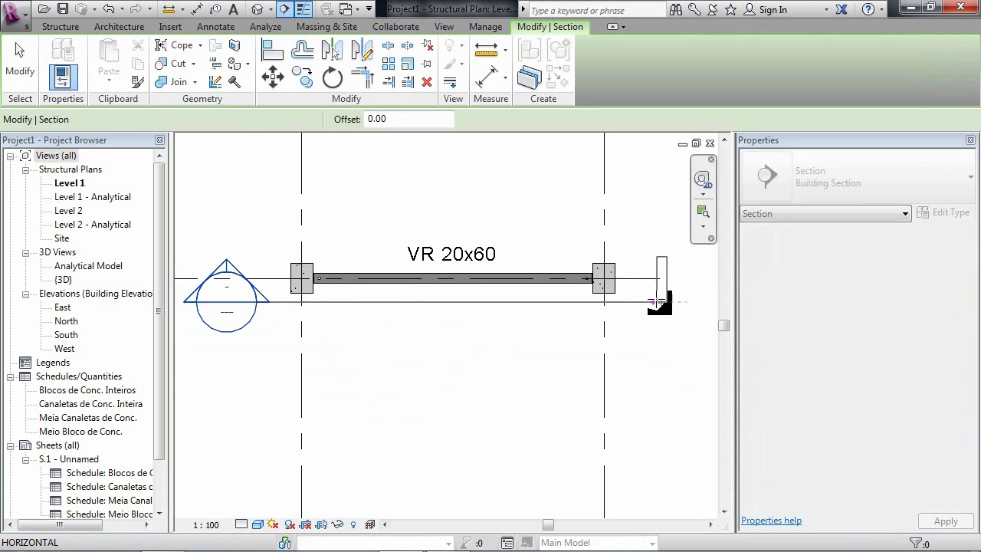
- Open the view of the new building section and set its detail level to Medium
right_click(557, 294)
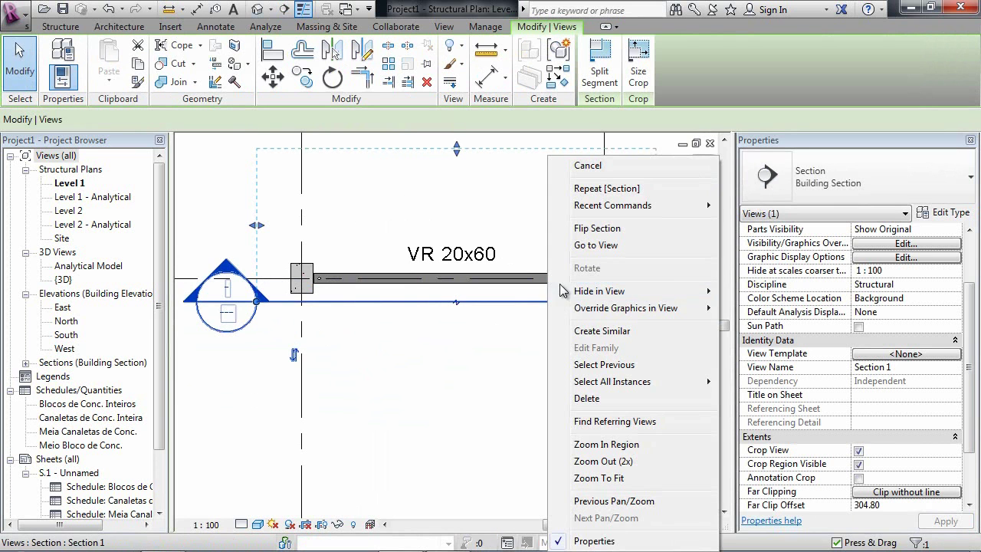
left_click(595, 245)
scroll(360, 379, "up", 3)
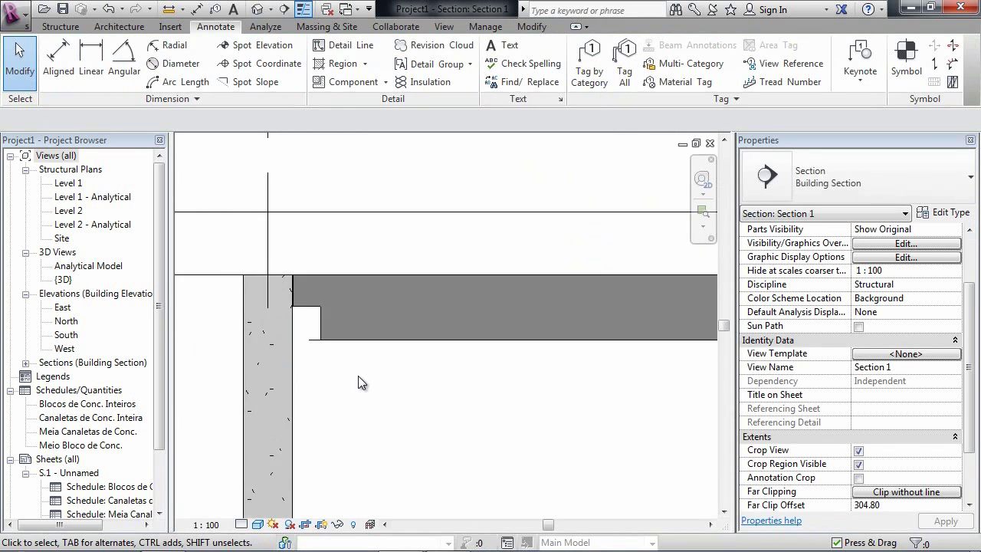
left_click(242, 527)
left_click(275, 498)
middle_click_drag(359, 371, 305, 408)
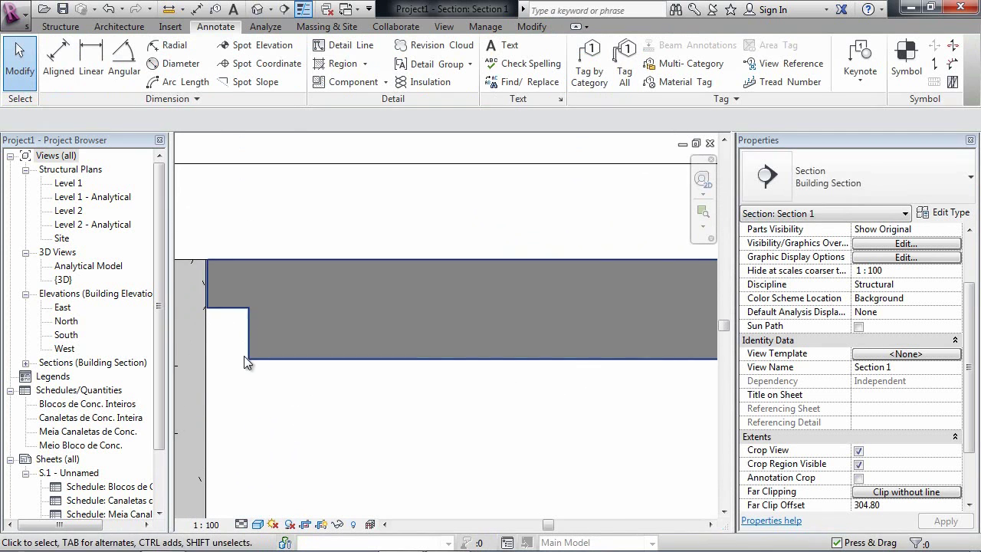
- Try an Altura_dente_esq of 25 and a Compr_dente of 30 on the beam in the section view
middle_click_drag(271, 380, 323, 375)
scroll(323, 375, "up", 2)
left_click(328, 347)
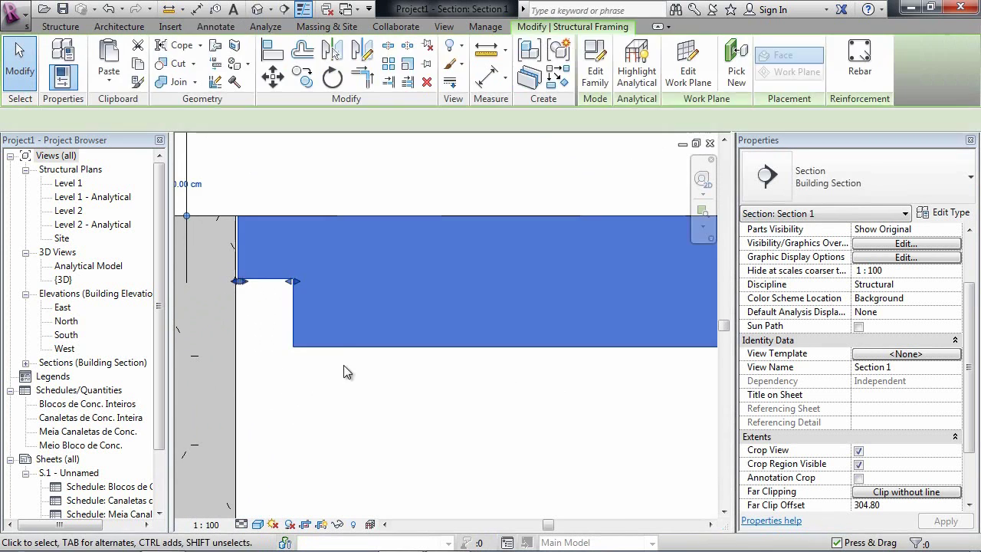
left_click_drag(970, 368, 966, 452)
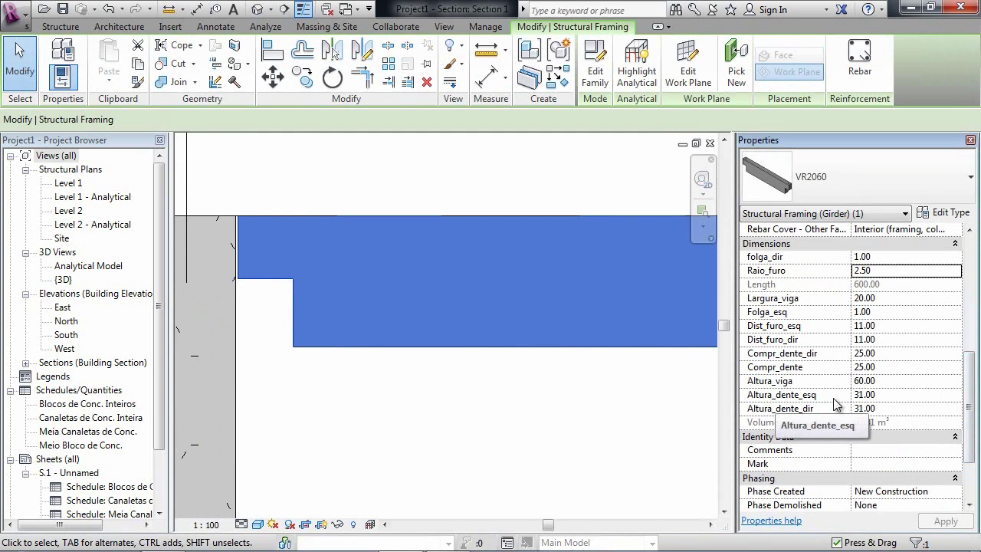
left_click(885, 394)
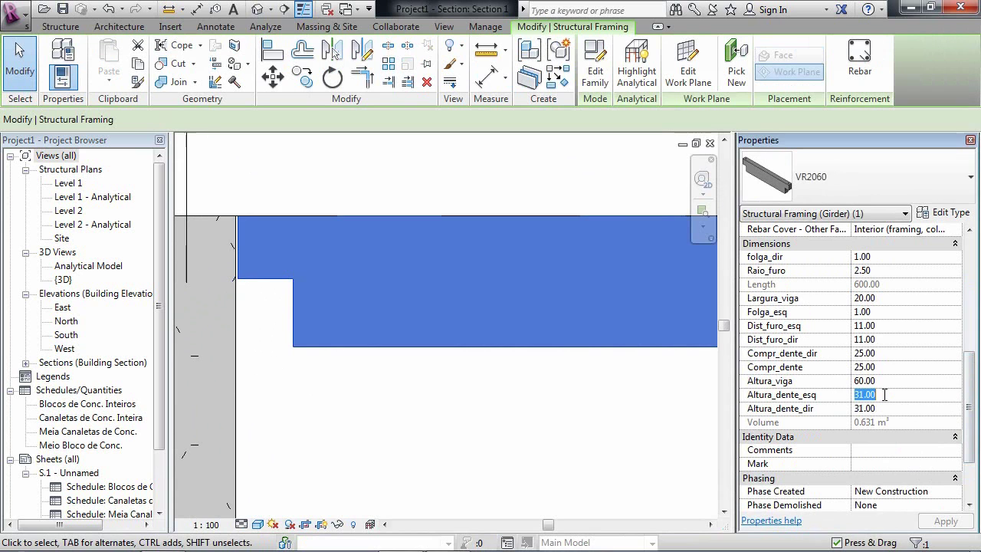
type("25")
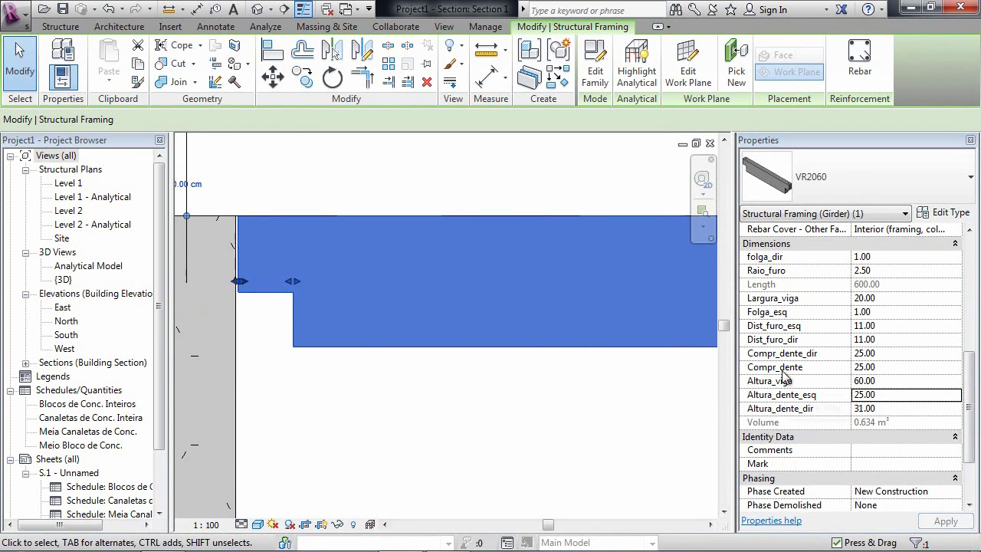
left_click(874, 367)
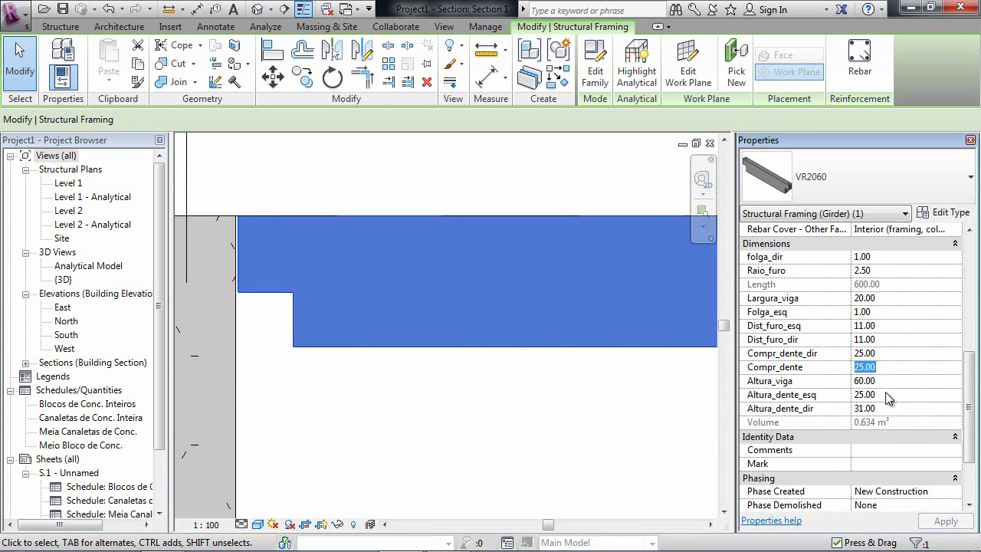
type("30")
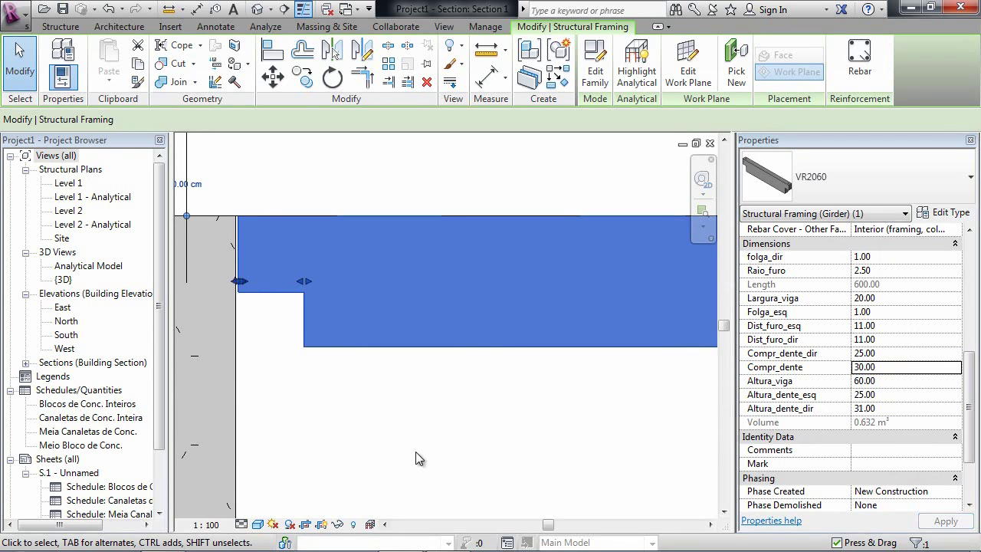
left_click(416, 452)
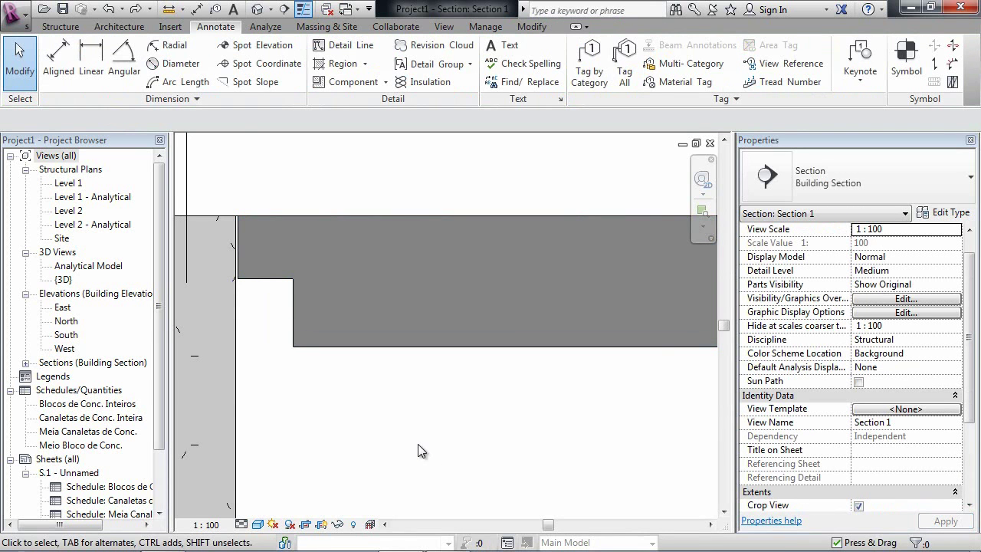
- In the default 3D view, place two Console structural columns on the column face below the beam's end, one above the other
scroll(421, 450, "down", 6)
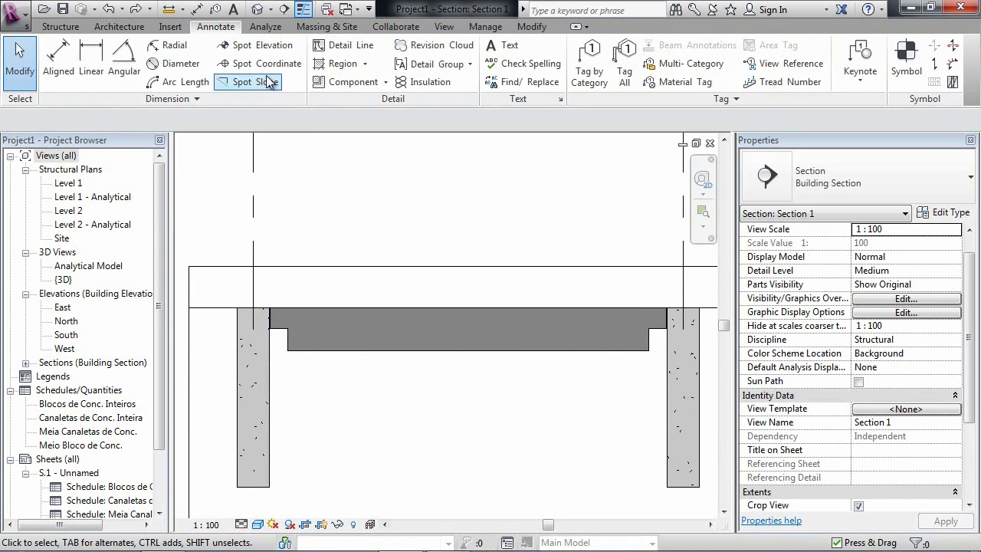
left_click(258, 9)
mouse_move(360, 350)
middle_mouse_down("shift")
mouse_move(407, 350)
mouse_move(380, 335)
mouse_move(370, 359)
mouse_move(379, 406)
middle_mouse_up("shift")
scroll(360, 331, "up", 3)
left_click(60, 26)
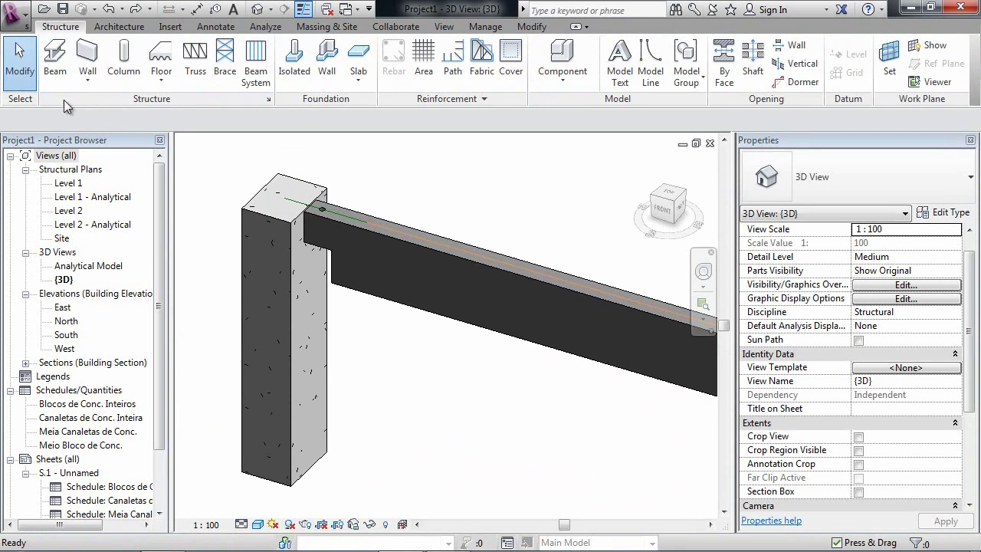
left_click(132, 61)
left_click(924, 180)
left_click(754, 245)
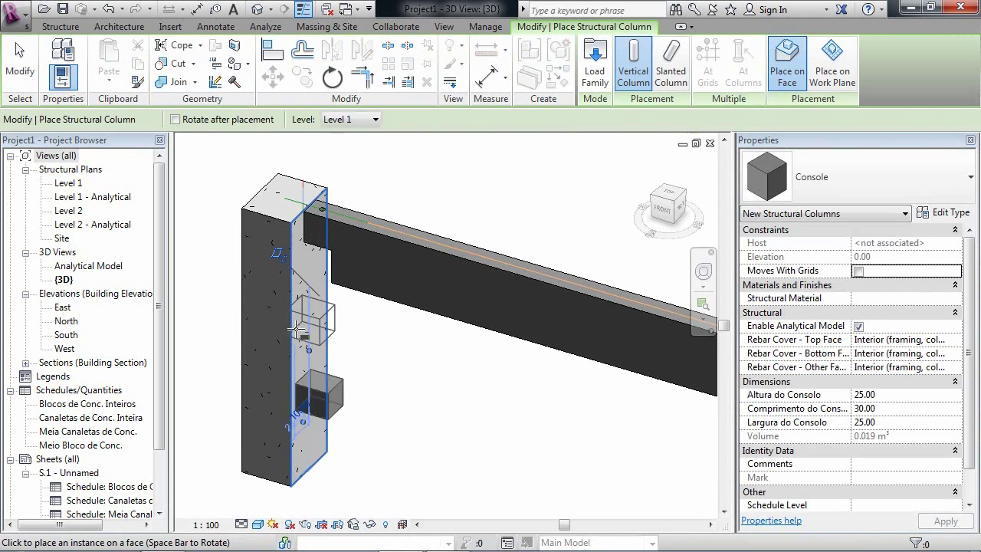
left_click(297, 329)
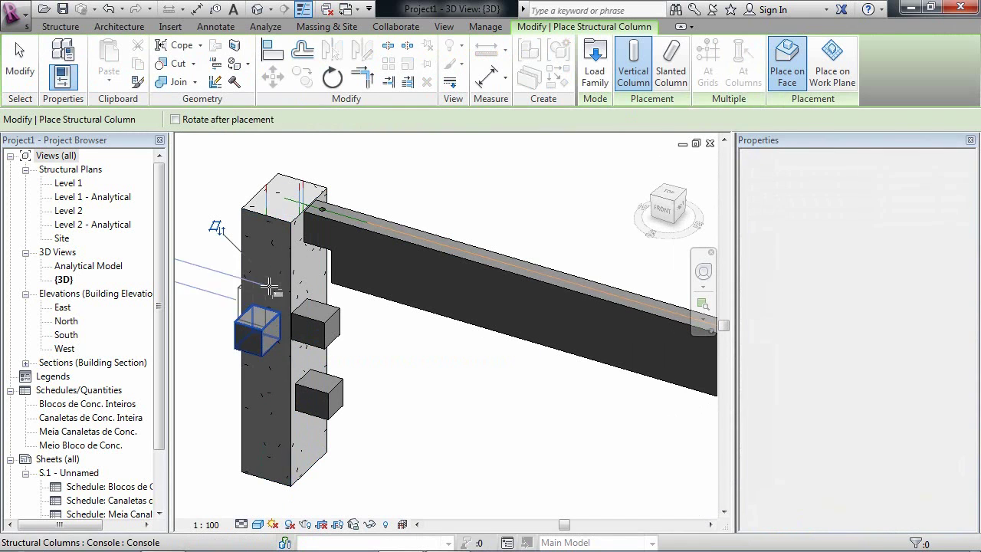
- Place Console instances at upper, middle and lower heights on the column's front face, and end the placement
left_click(271, 266)
left_click(268, 426)
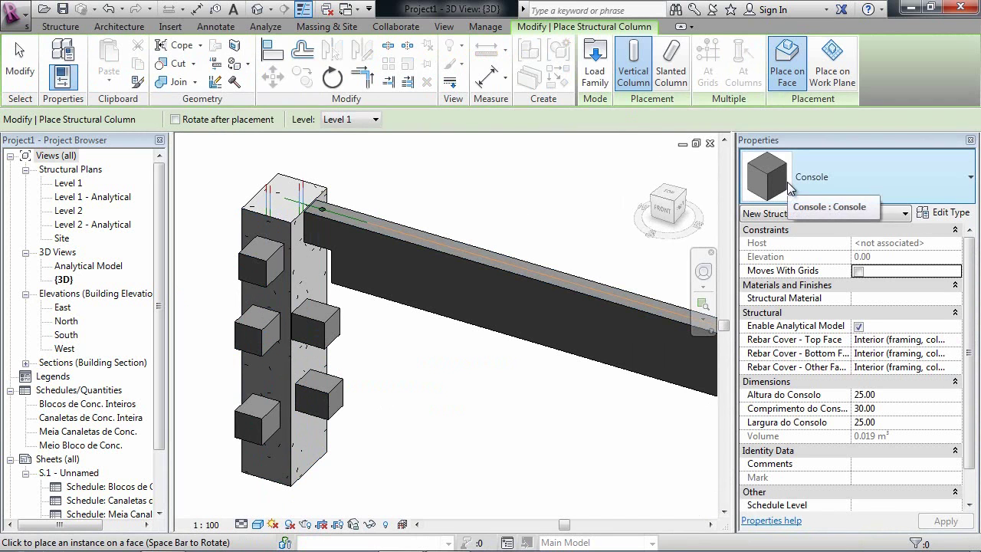
key("Escape")
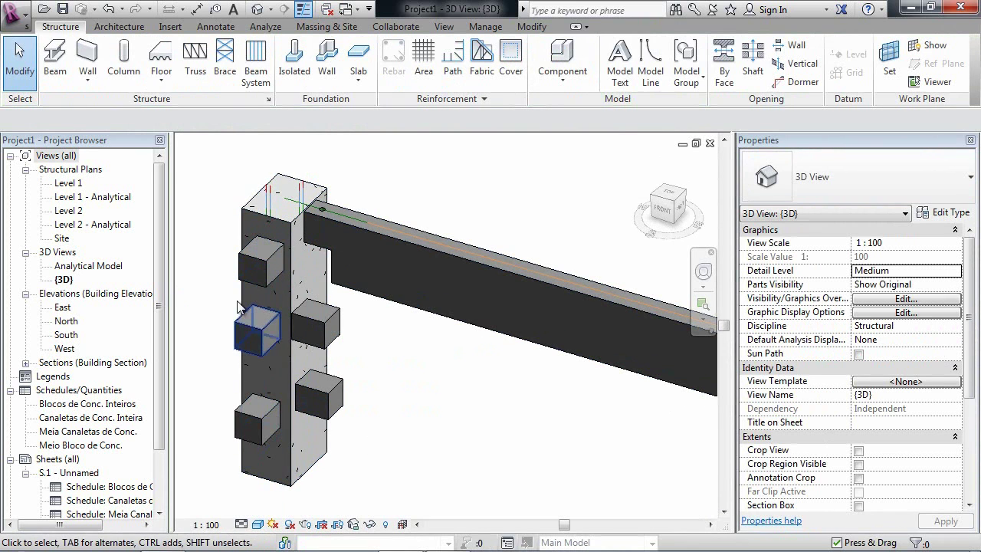
left_click_drag(207, 155, 402, 508)
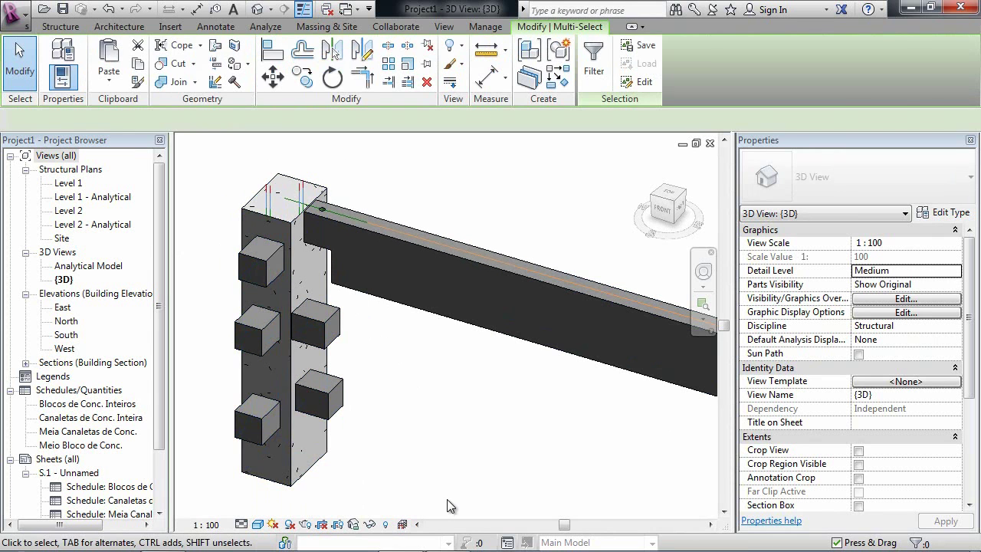
left_click(381, 483)
left_click_drag(198, 156, 404, 494)
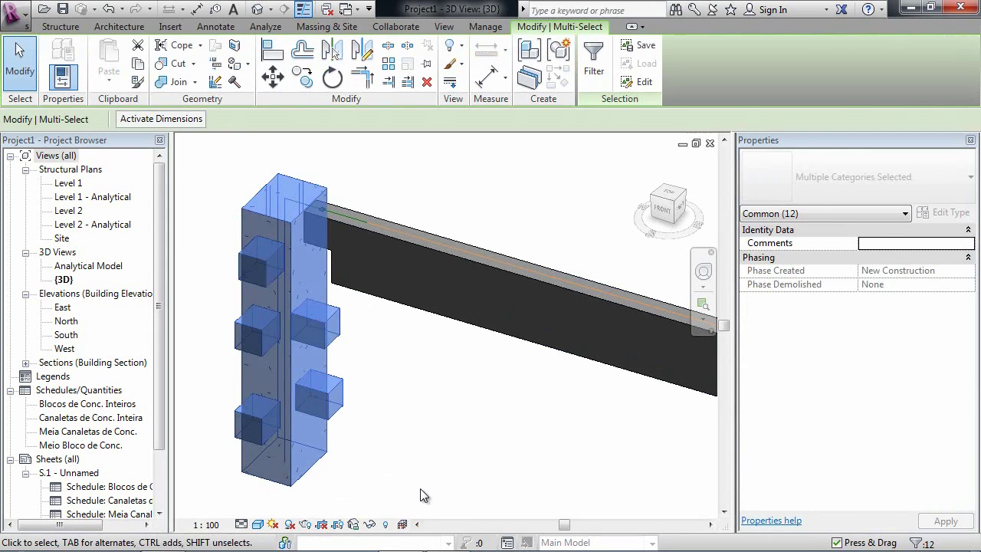
left_click(420, 488)
- Delete the three consoles on the column's front face and the lower console under the beam
left_click(258, 261)
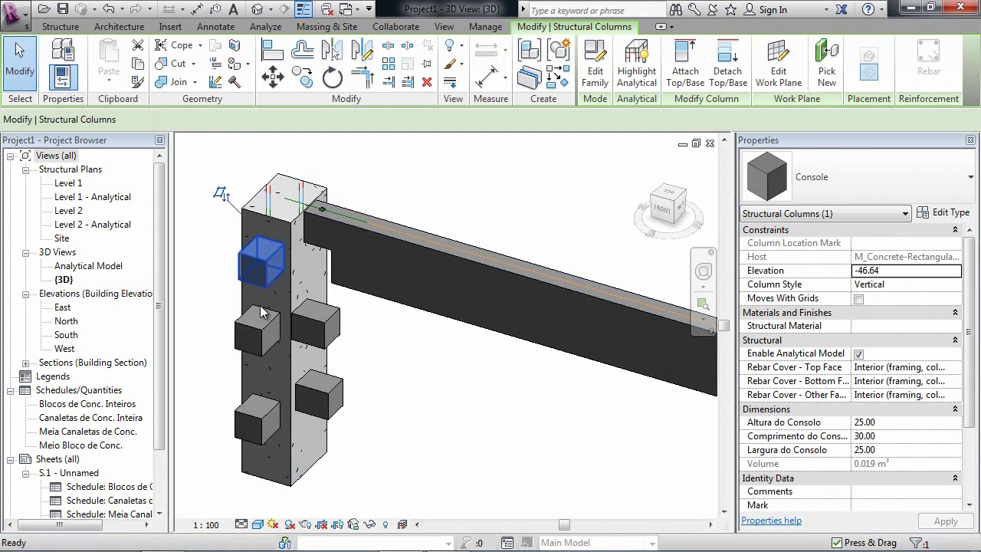
key("Escape")
key("Delete")
left_click(265, 417)
key("Delete")
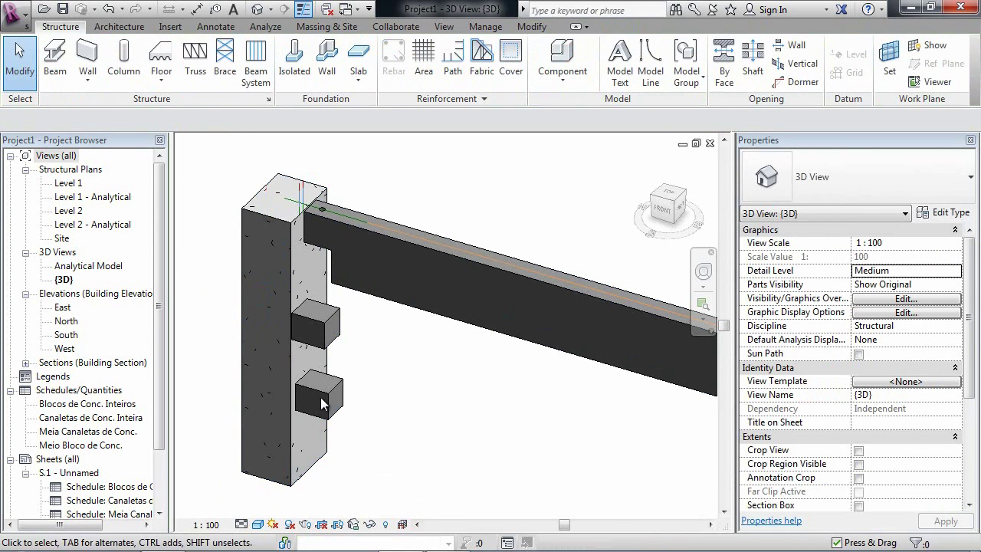
left_click(329, 402)
key("Delete")
- Align the bottom edge of the remaining console with the bottom edge of the beam
scroll(375, 422, "up", 1)
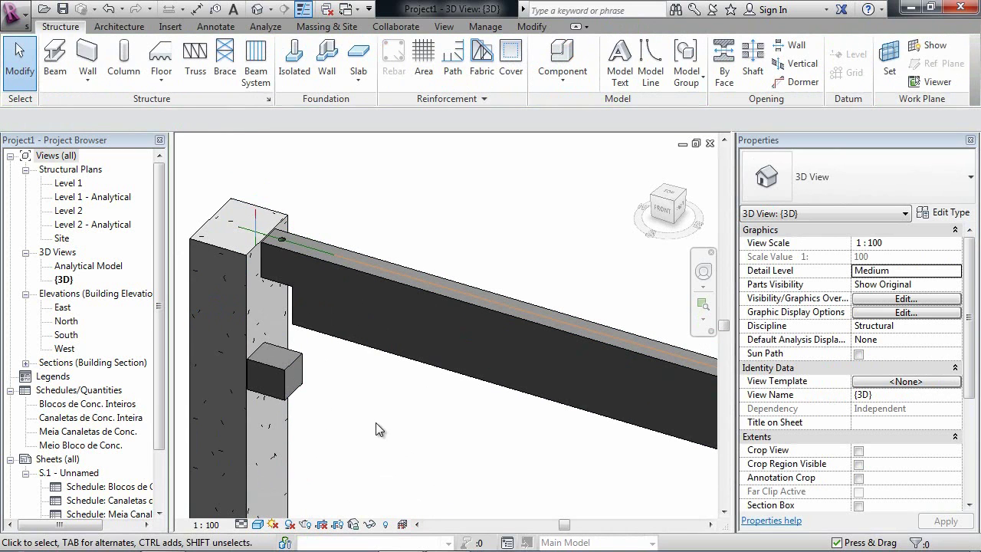
key("a")
key("l")
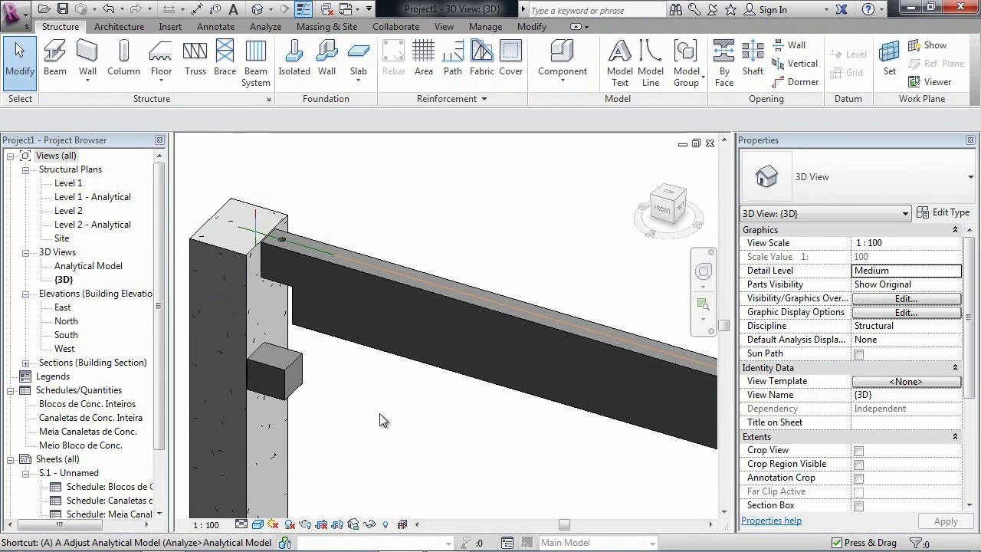
left_click(351, 347)
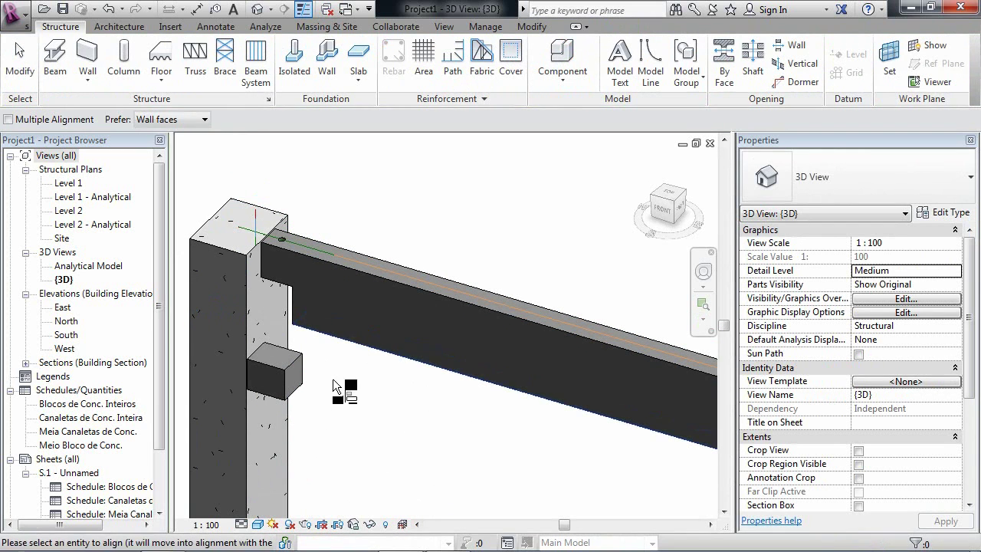
left_click(297, 397)
key("Escape")
key("Escape")
- Set the Comprimento do Consolo of the console under the beam to 25
scroll(296, 328, "up", 3)
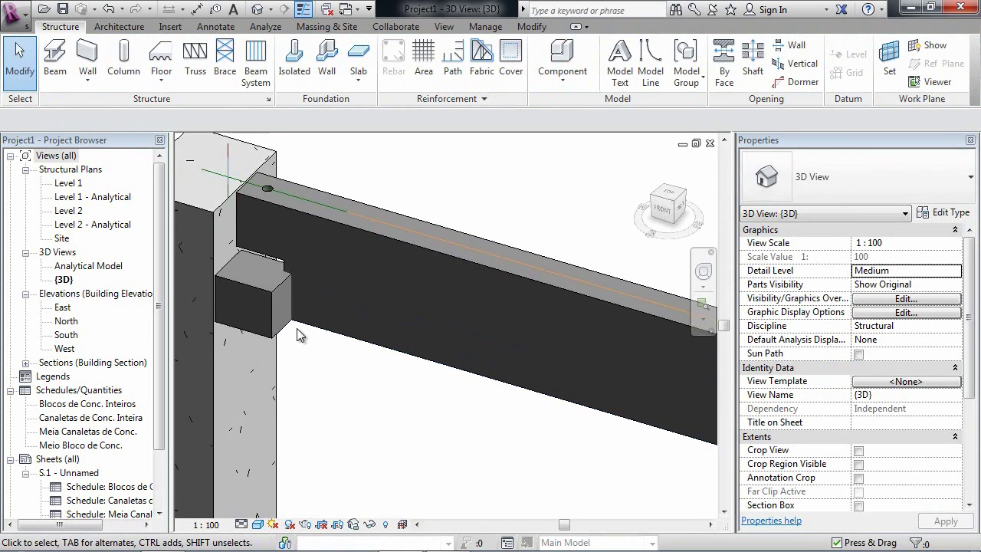
middle_click_drag(296, 329, 340, 401)
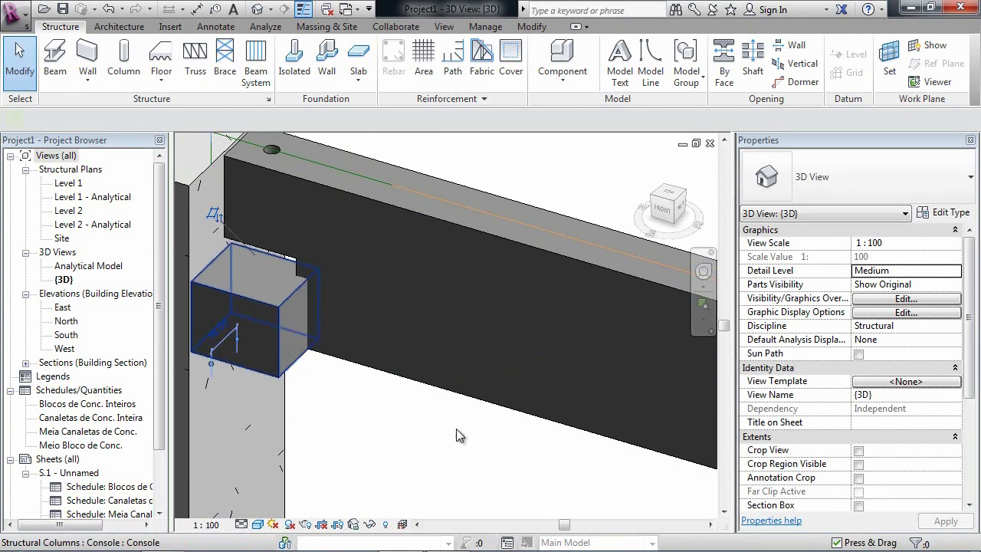
left_click(295, 345)
scroll(973, 443, "down", 2)
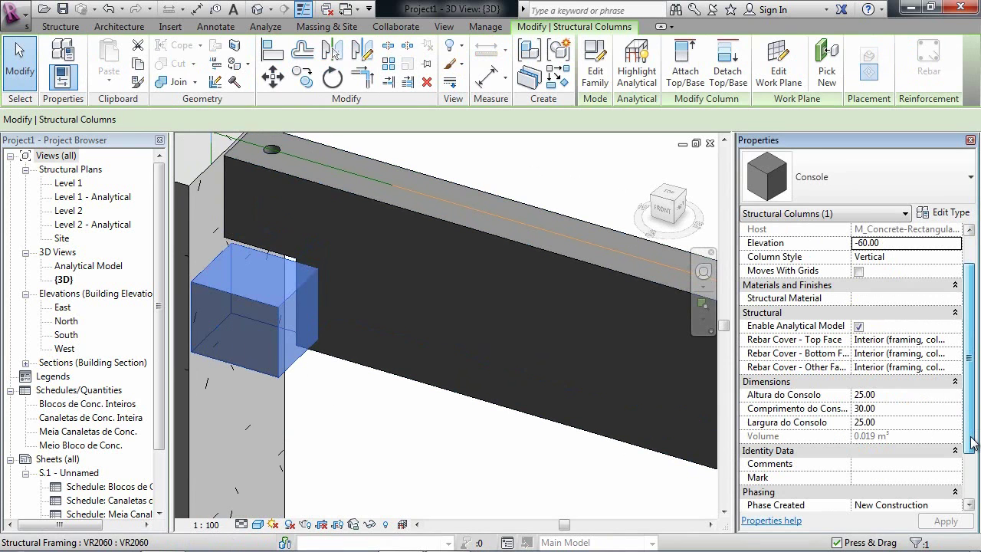
left_click(896, 408)
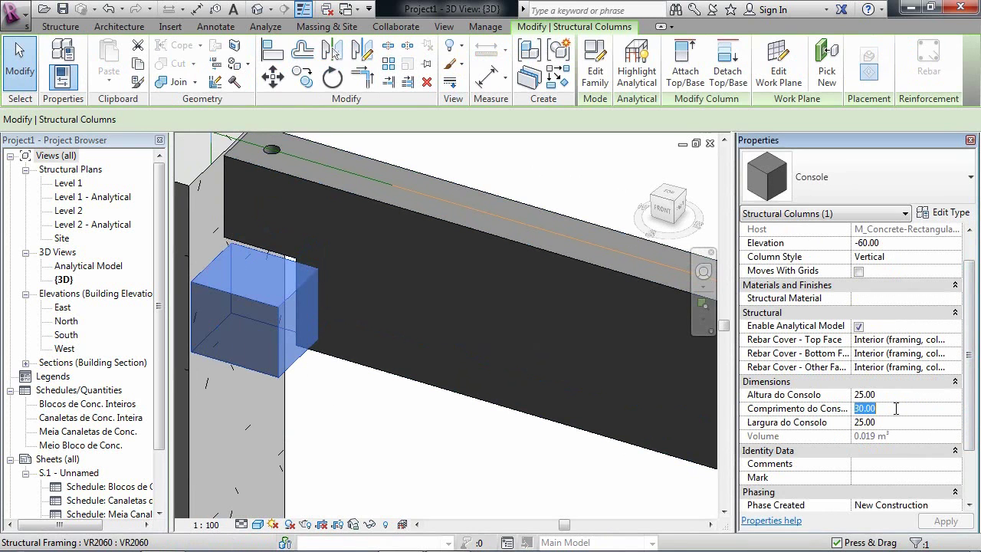
type("25")
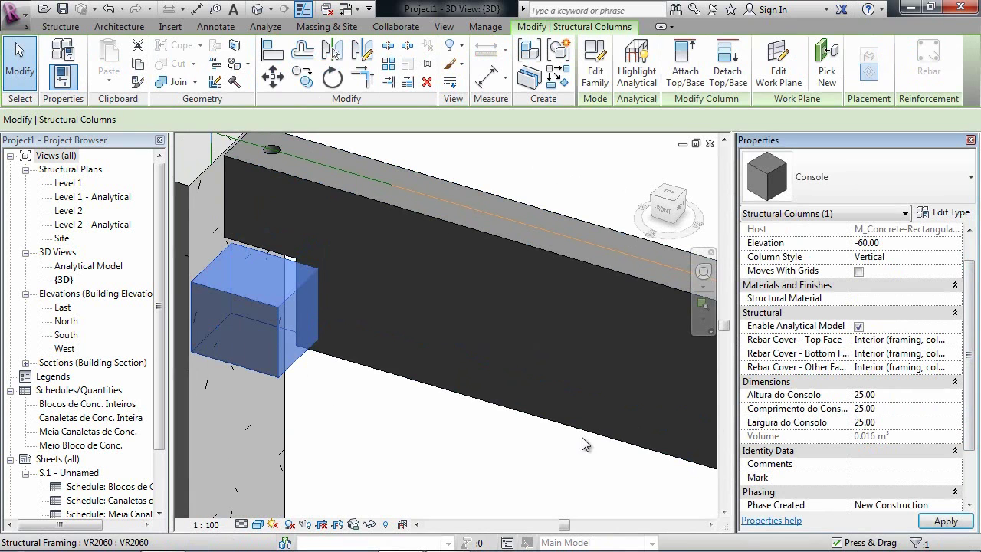
- View the model from the front, set the console's Altura do Consolo to 30 and deselect it
left_click(660, 209)
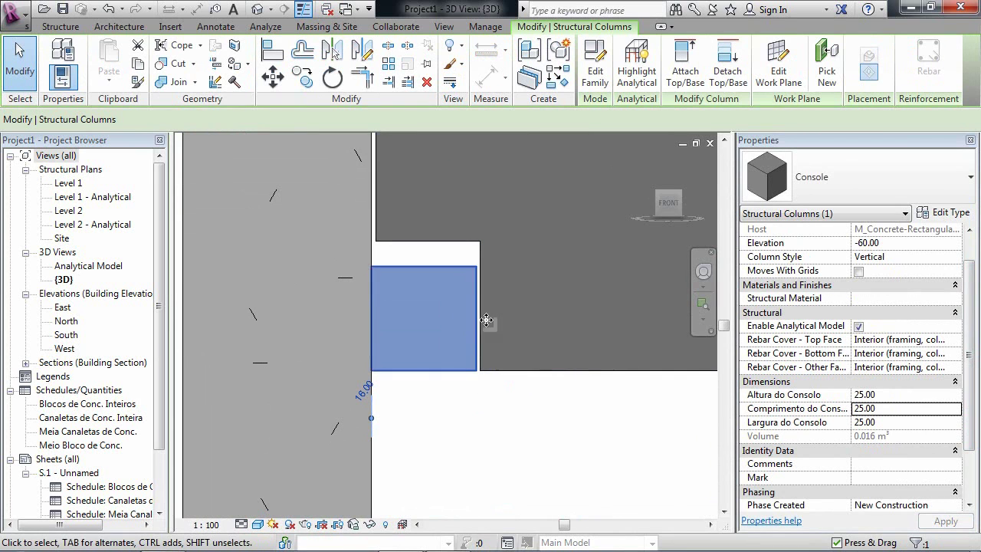
left_click(908, 394)
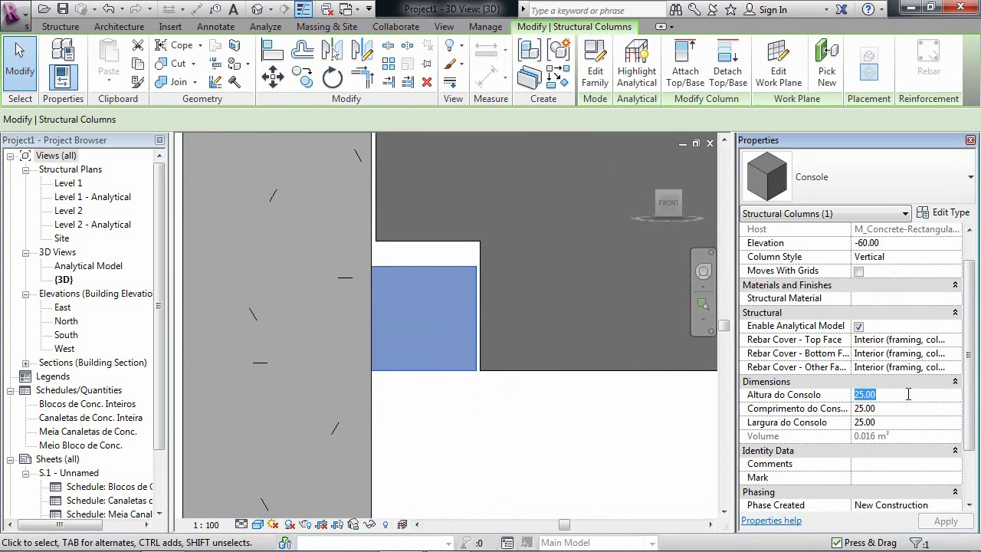
type("30")
left_click(468, 423)
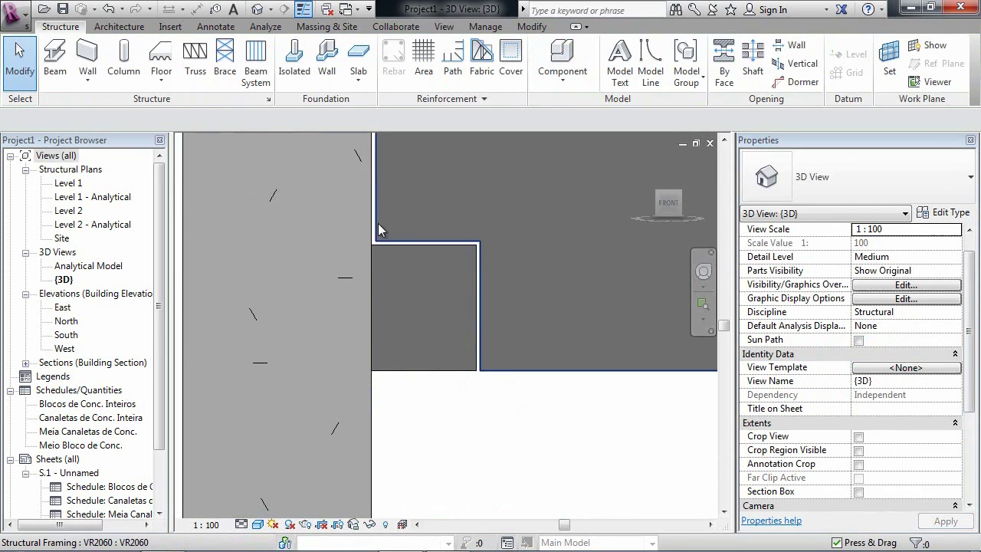
- Set the console's Largura do Consolo to 20 and deselect it
left_click(458, 370)
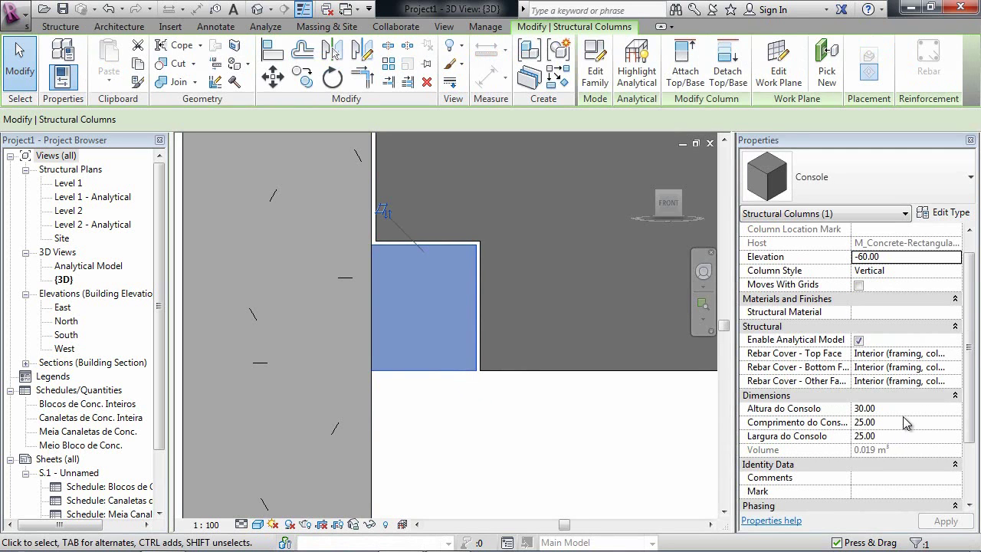
left_click(903, 436)
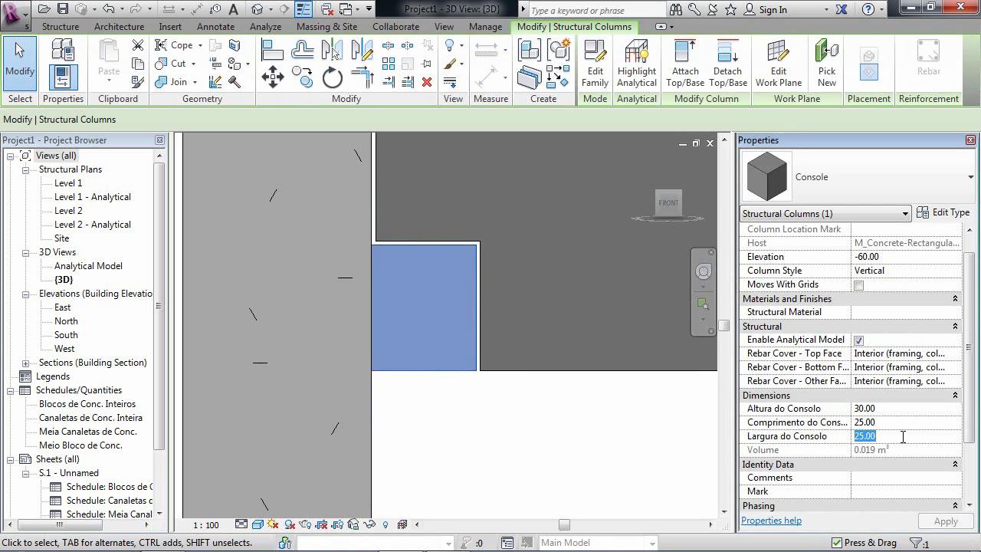
type("20")
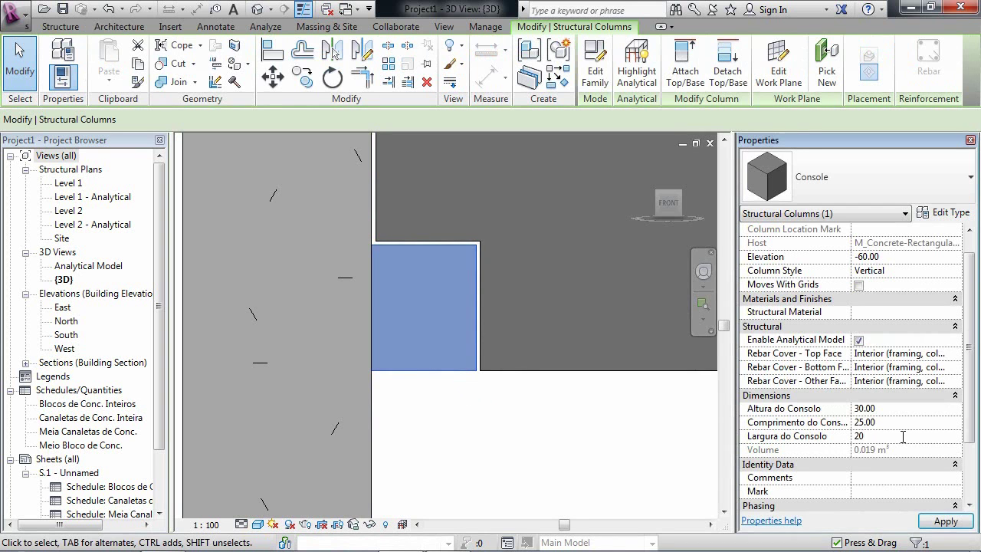
key("Escape")
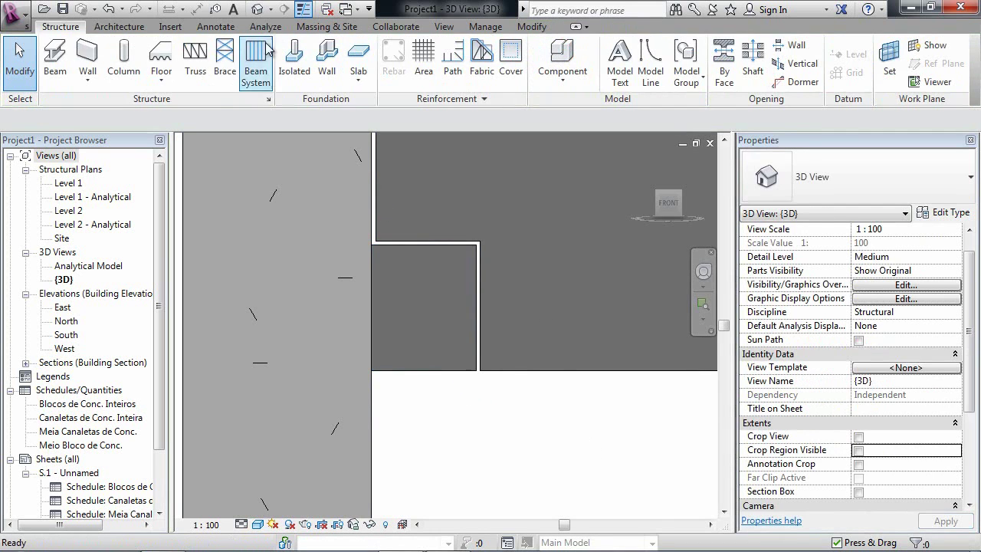
- In a 3D corner view, align the side face of the console with the side face of the VR2060 beam
scroll(549, 355, "down", 3)
middle_click_drag(549, 355, 535, 269)
middle_click_drag(583, 296, 486, 371, "shift")
middle_click_drag(551, 328, 529, 352, "shift")
middle_click_drag(529, 353, 525, 380)
key("a")
key("l")
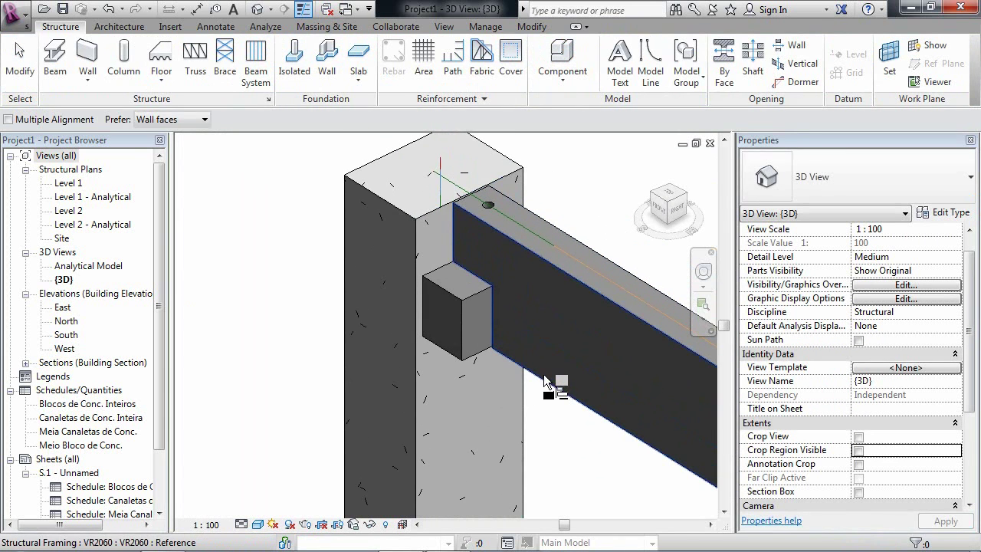
left_click(546, 387)
left_click(460, 331)
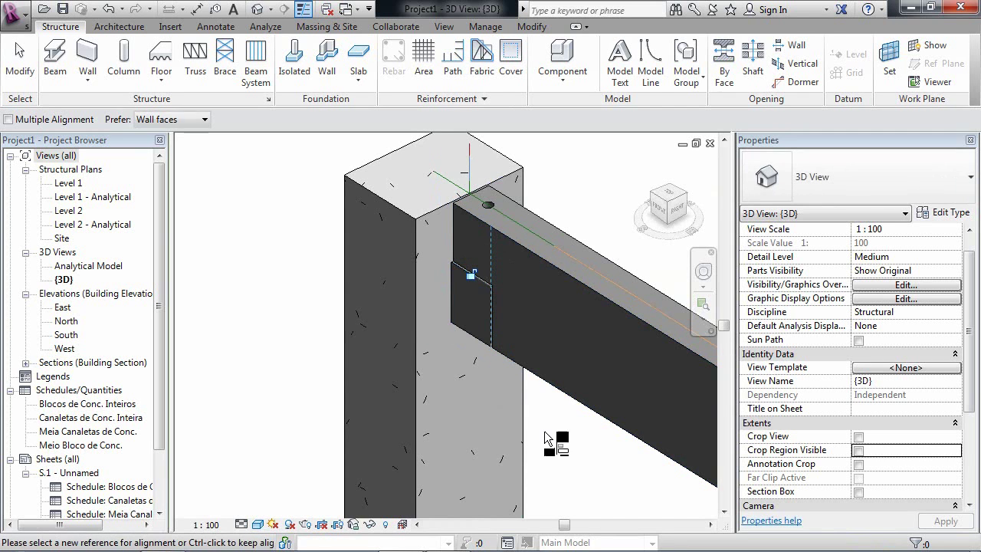
key("Escape")
key("Escape")
scroll(587, 446, "down", 1)
middle_click_drag(586, 445, 566, 381)
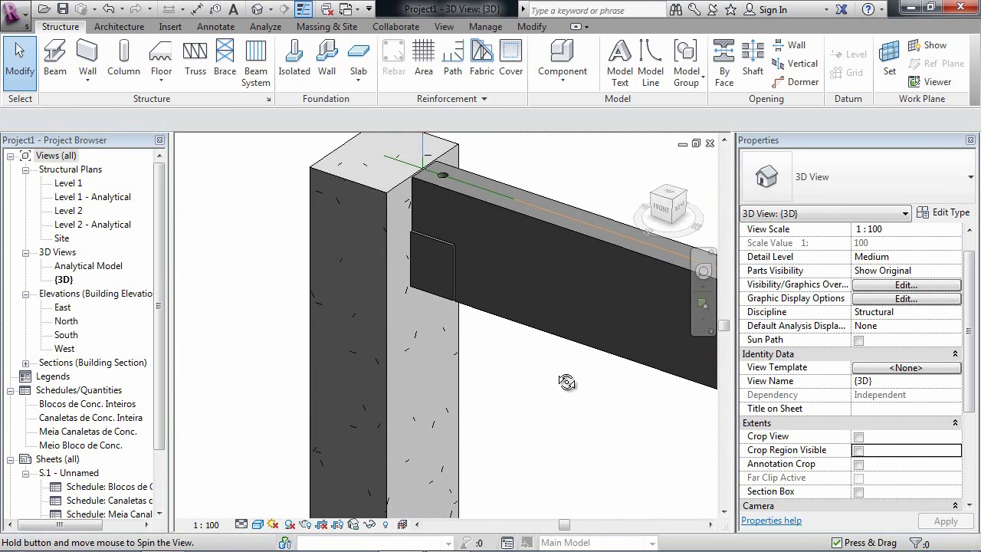
- In the Section 1 view, mirror a copy of the console about the vertical axis through the beam's midpoint
left_click(25, 363)
left_click(25, 362)
double_click(75, 376)
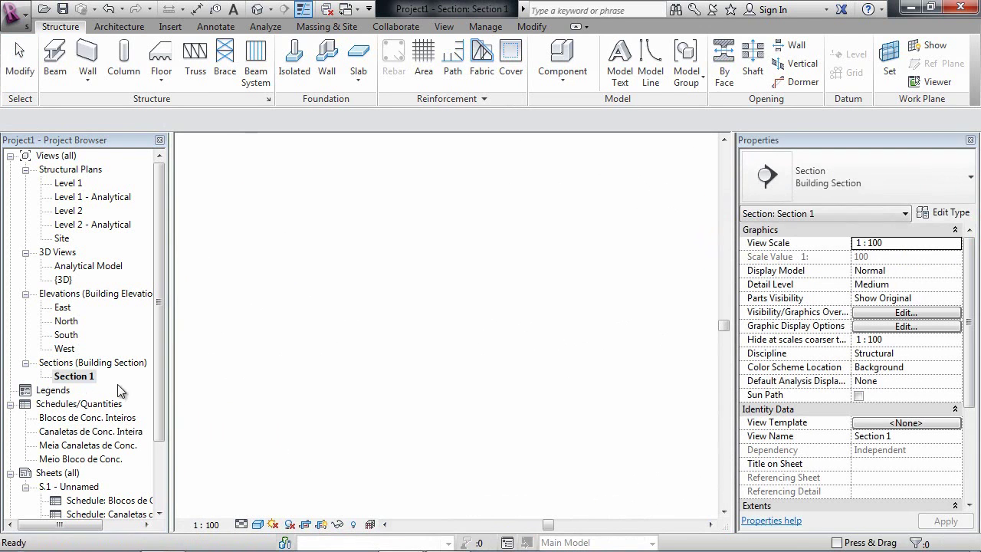
middle_click_drag(465, 393, 425, 380)
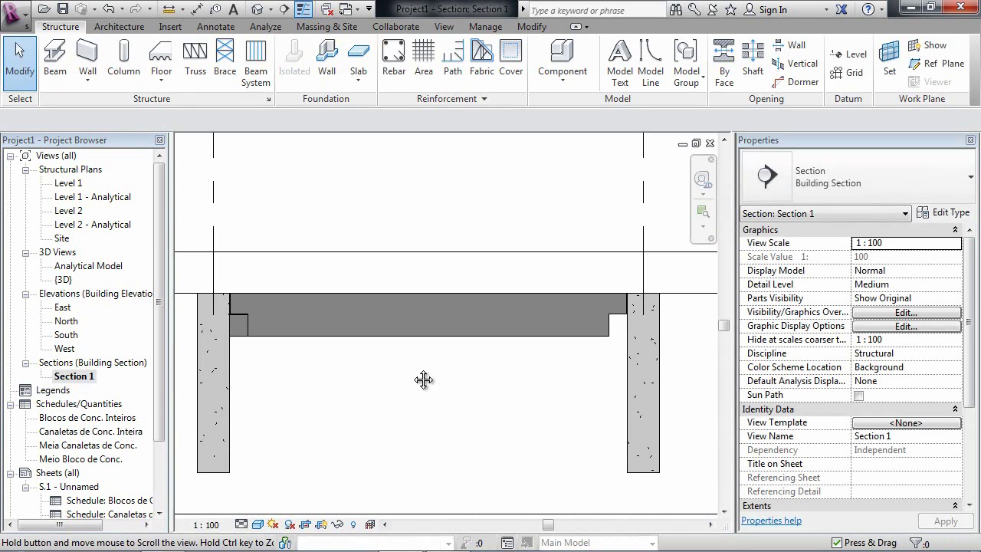
left_click(238, 339)
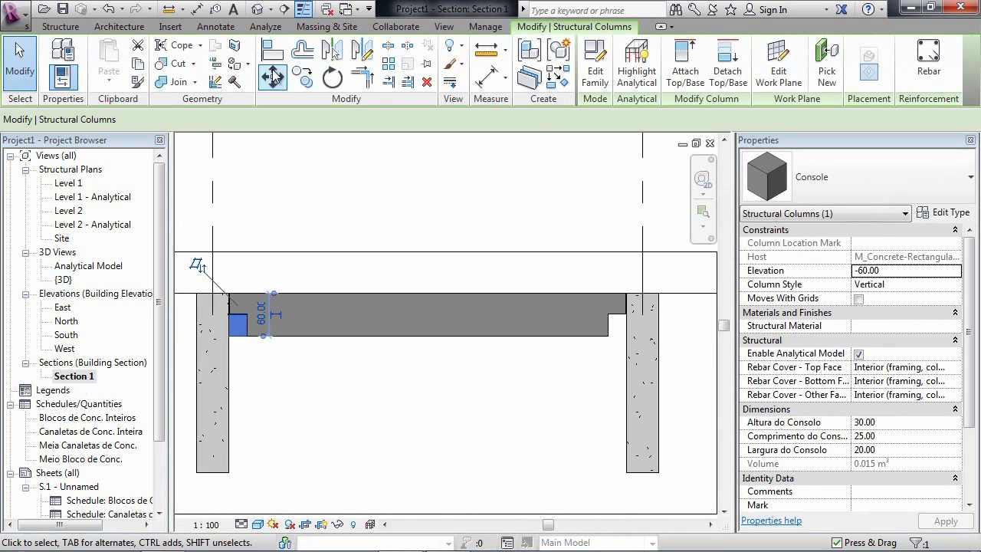
left_click(363, 50)
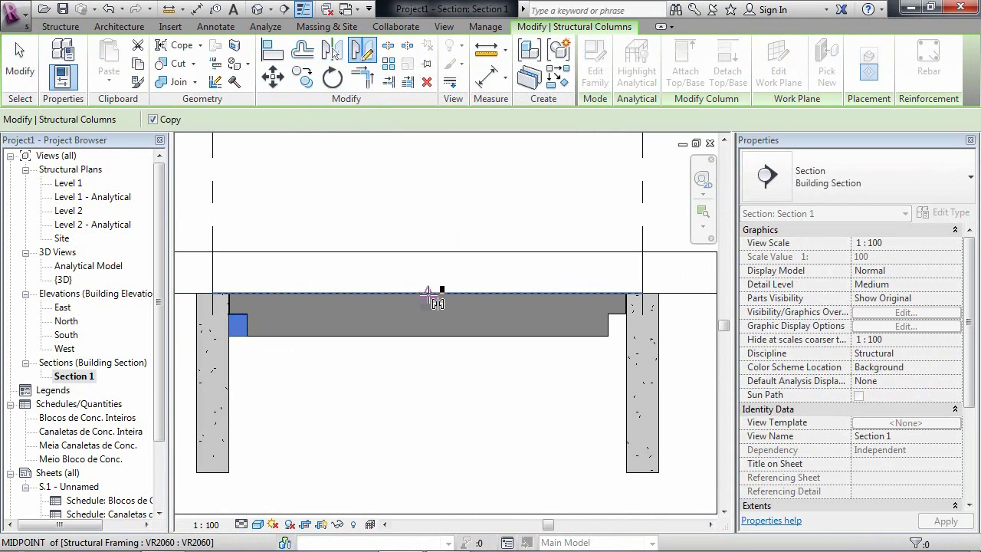
left_click(428, 293)
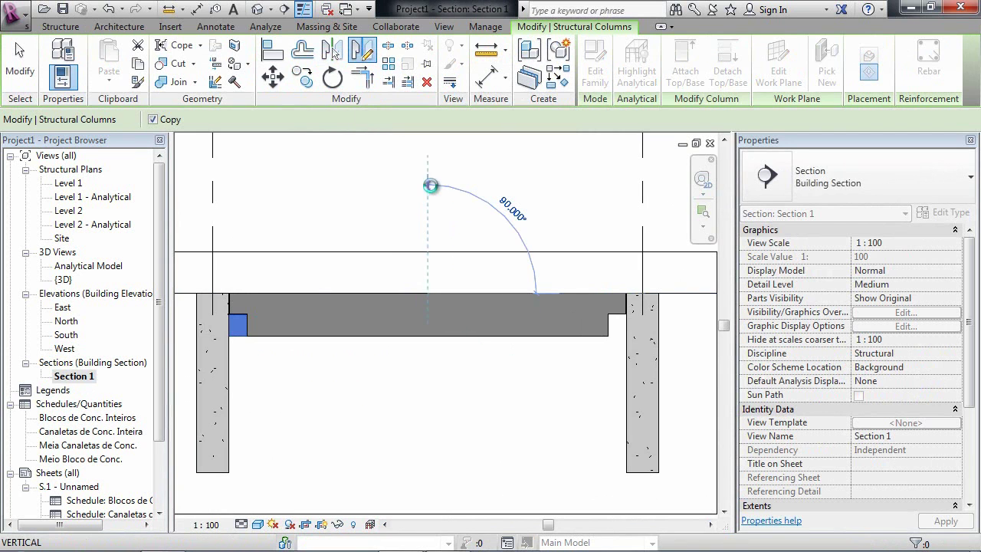
left_click(413, 393)
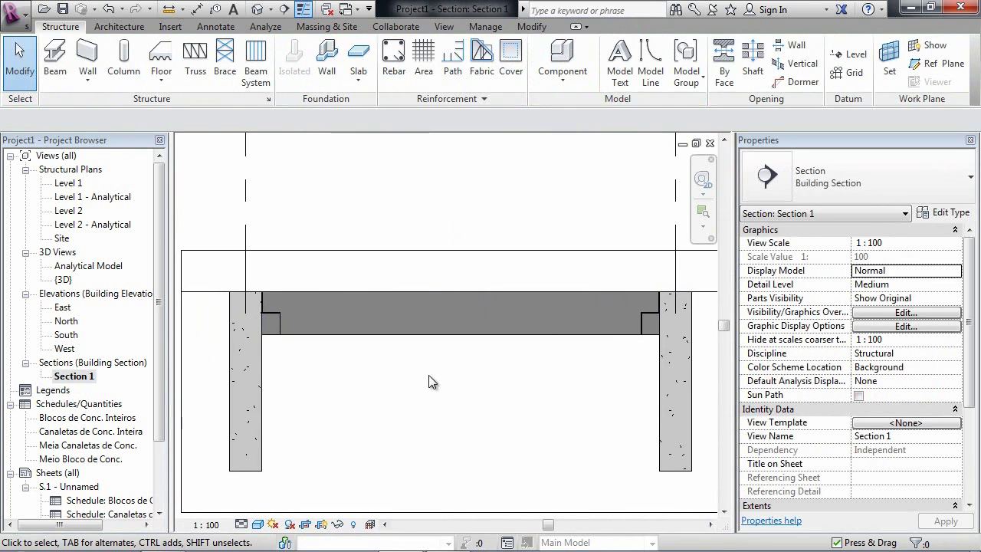
- Return to the 3D view, examine the beam with a console at each end, and review the beam's Dimensions parameters
left_click(259, 11)
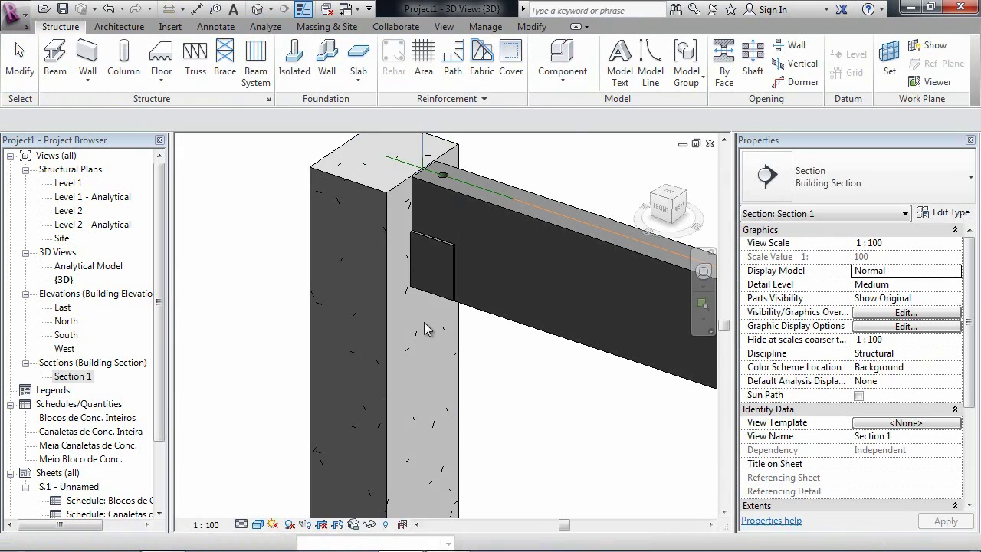
scroll(413, 329, "down", 2)
middle_click_drag(389, 331, 370, 322)
scroll(414, 324, "down", 2)
middle_click_drag(436, 330, 296, 246)
scroll(314, 280, "down", 2)
middle_click_drag(337, 309, 346, 346, "shift")
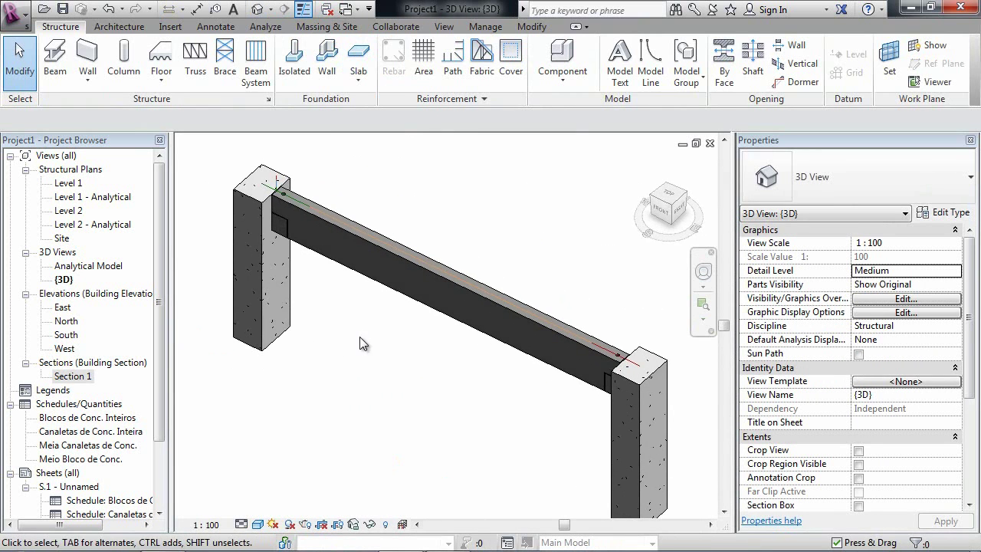
left_click(420, 275)
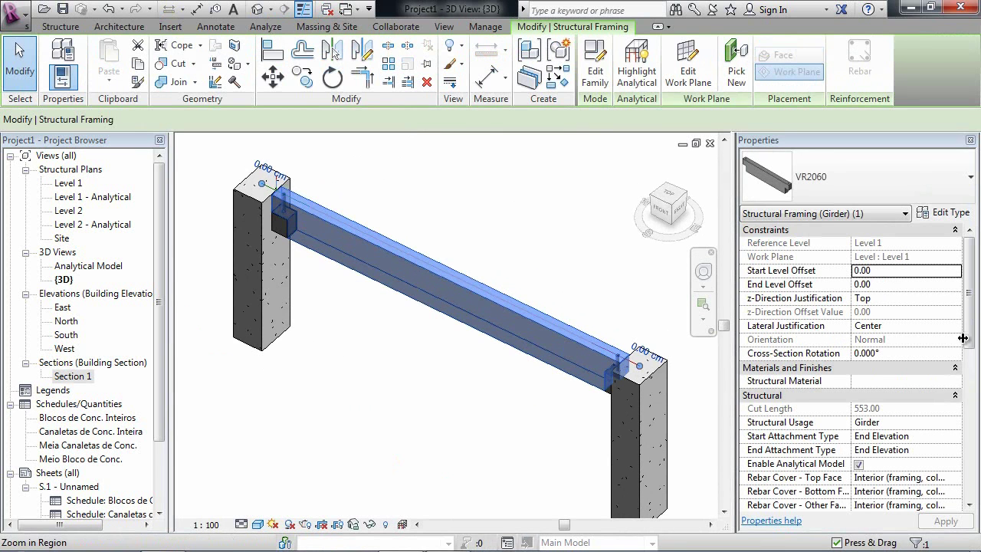
scroll(963, 338, "down", 4)
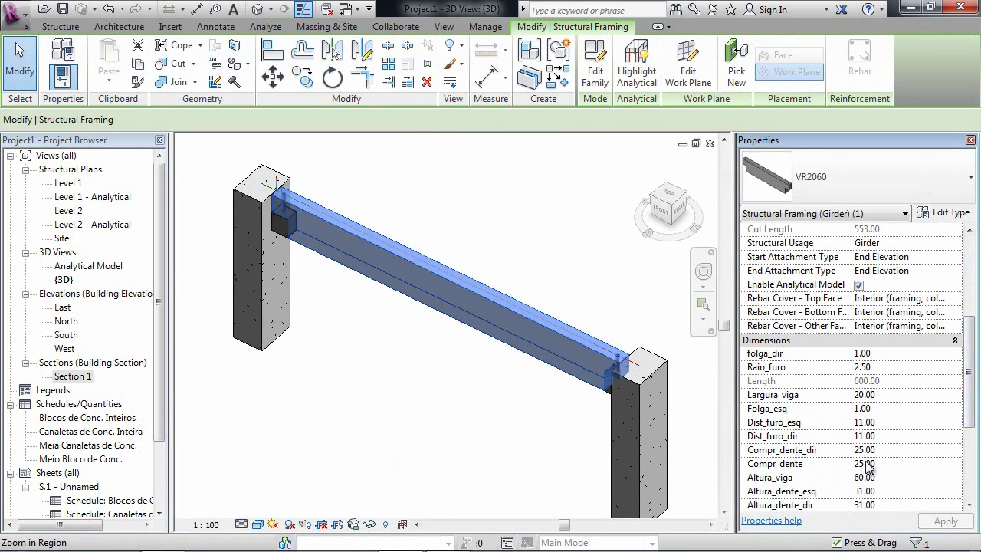
left_click(446, 409)
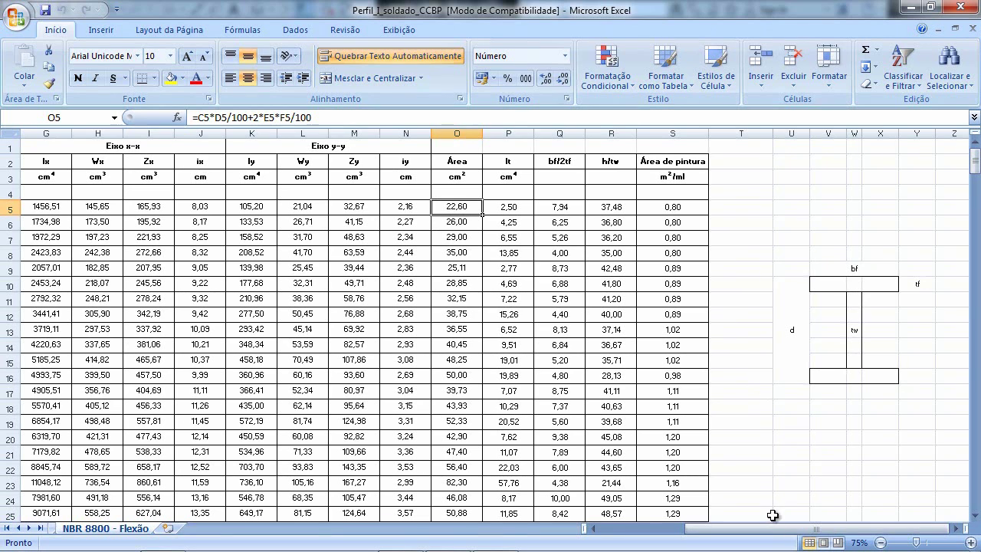
- In the Perfil_I_soldado_CCBP workbook in Excel, examine the profile type column and the d, tw and bf dimension columns
left_click_drag(774, 529, 658, 530)
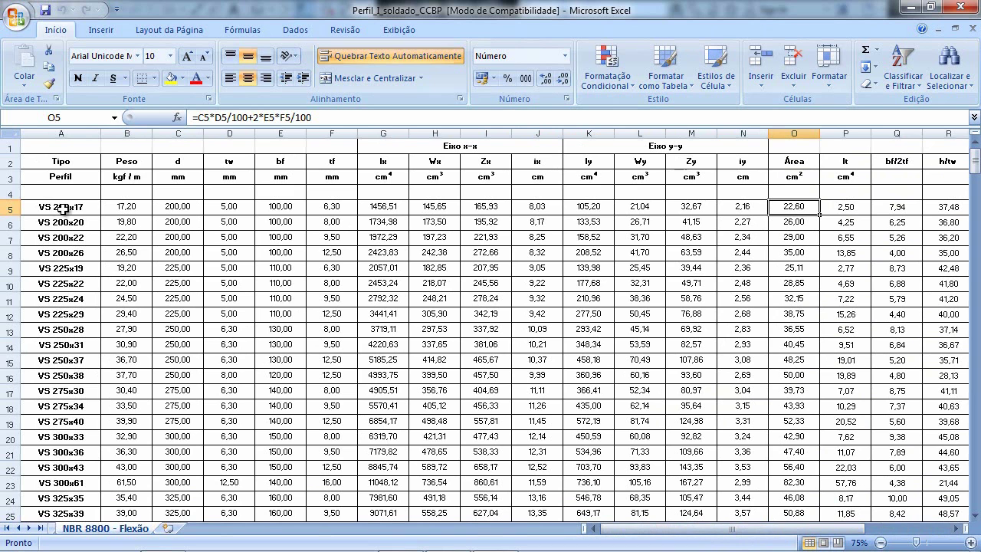
scroll(129, 222, "down", 1)
scroll(141, 196, "up", 1)
left_click(179, 162)
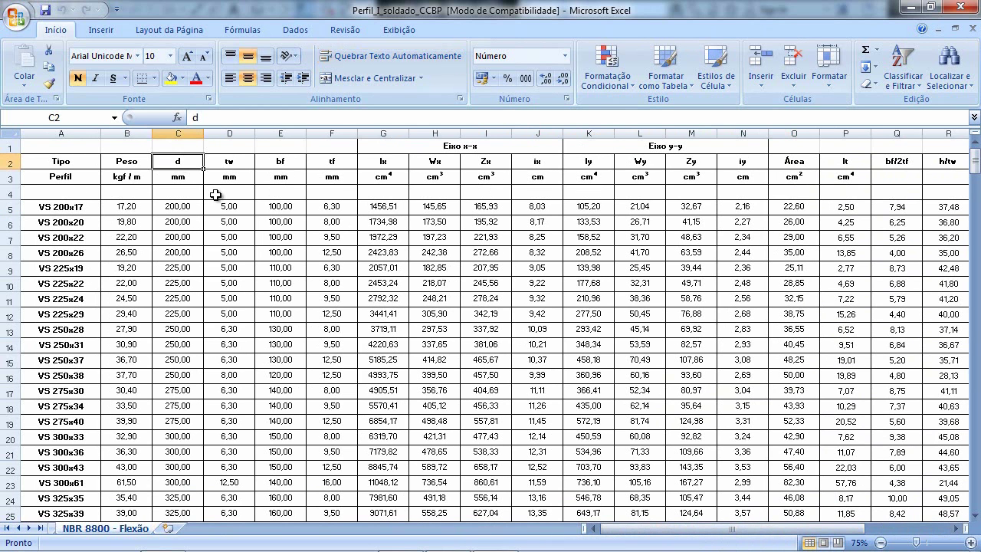
left_click(232, 159)
left_click(291, 164)
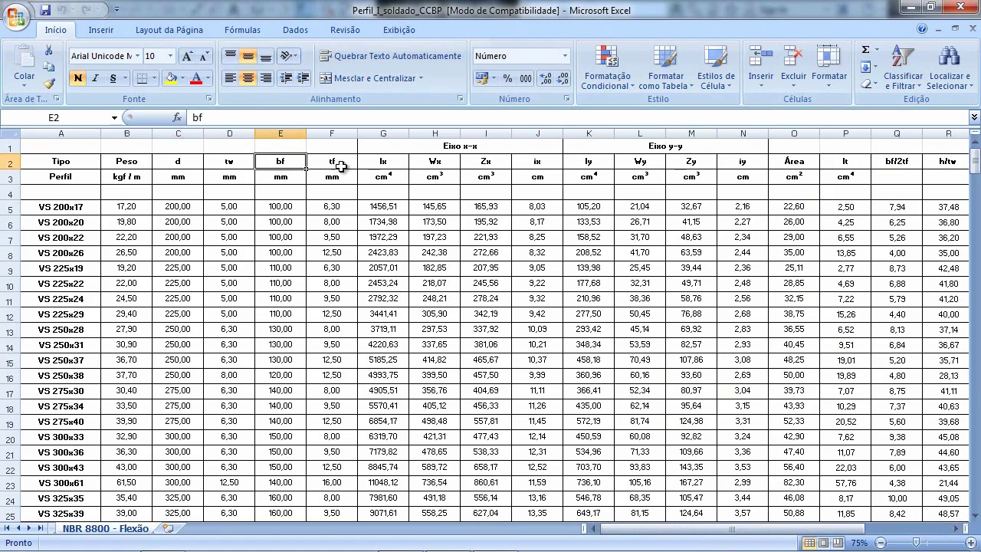
left_click_drag(756, 529, 720, 536)
- Look through the workbook's VS, CS and CVS profile rows and return to the start of the table
scroll(326, 323, "down", 3)
scroll(326, 324, "down", 14)
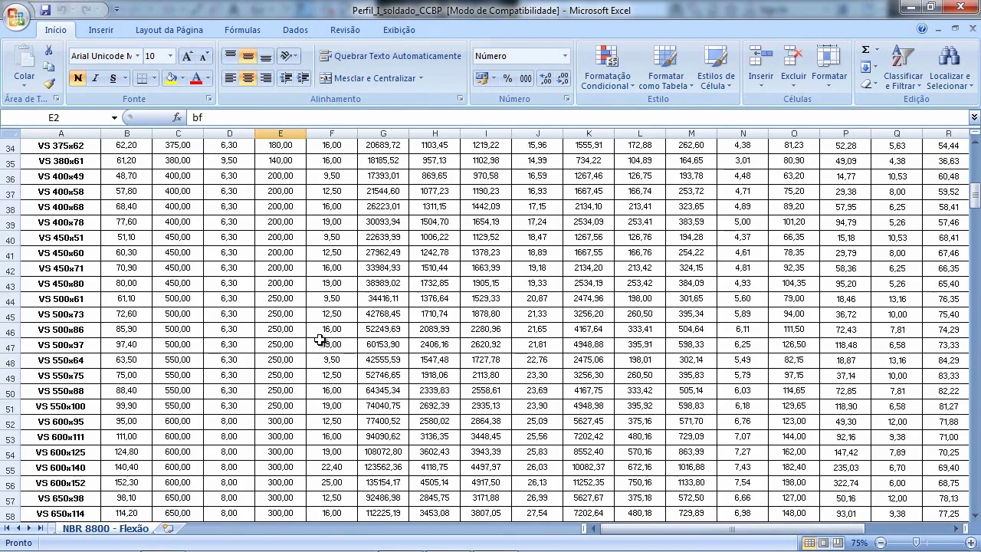
scroll(320, 344, "down", 19)
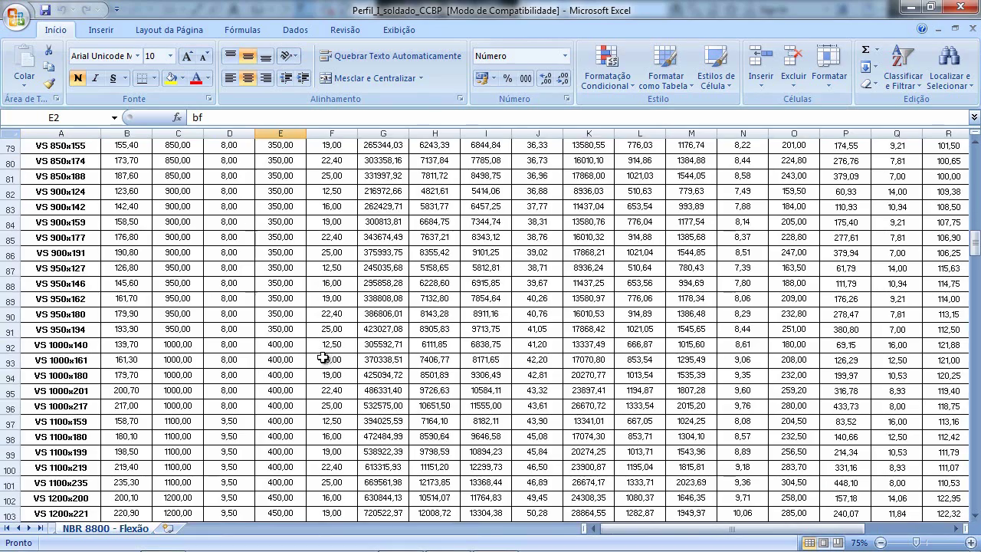
scroll(325, 376, "down", 20)
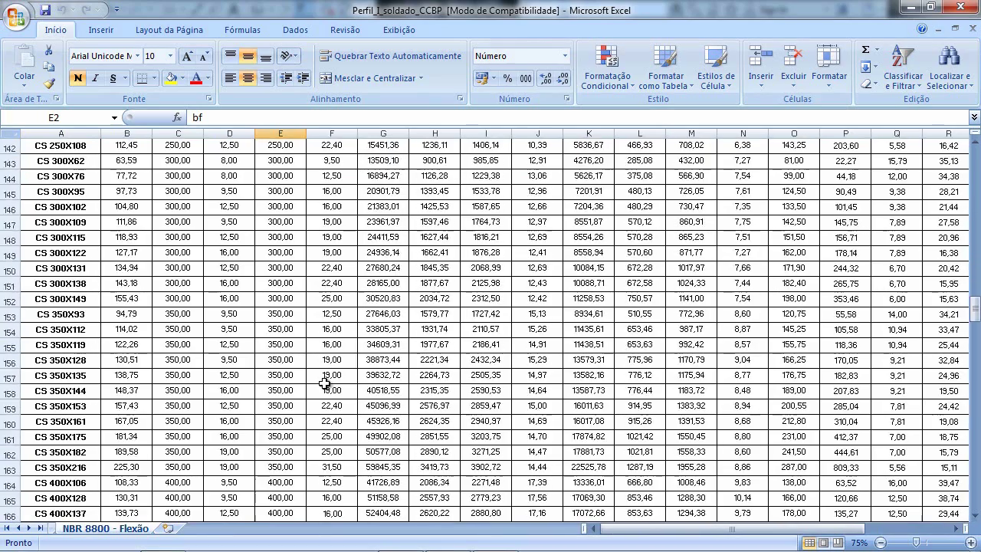
scroll(326, 385, "down", 20)
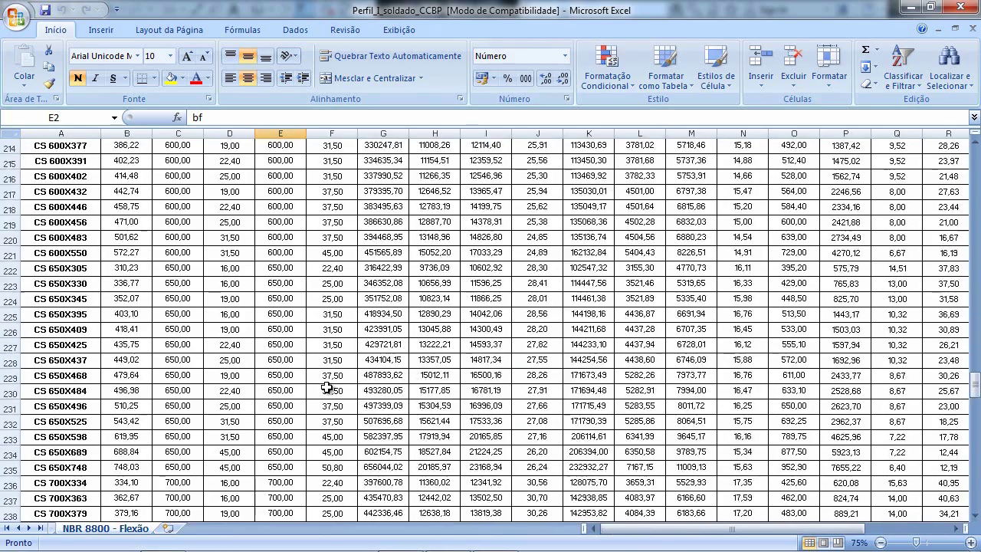
scroll(329, 393, "down", 18)
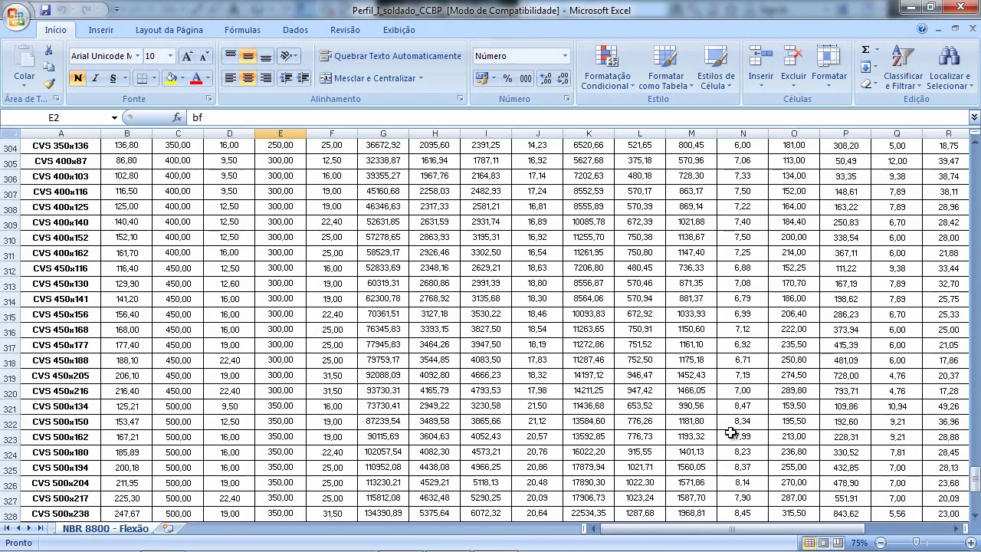
left_click_drag(974, 479, 974, 154)
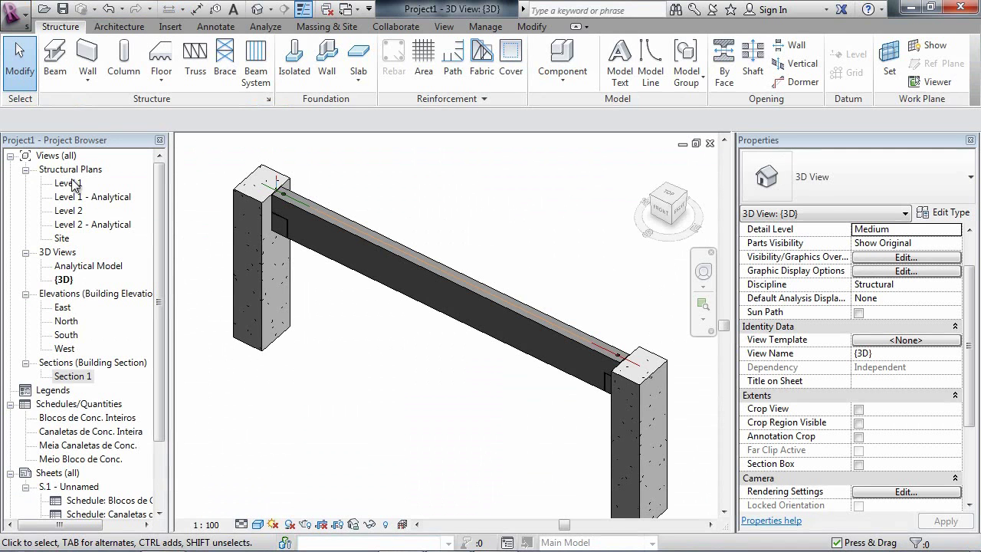
- Back in Revit, start a beam in the Level 1 plan and open the Perfil_I_Soldado family from the 1- Viga Metálica folder for loading
double_click(74, 184)
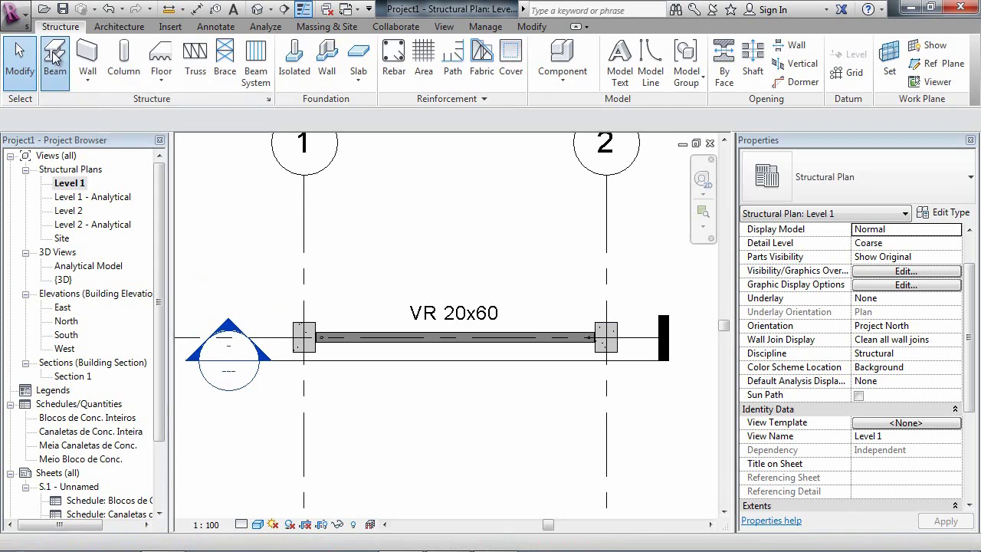
left_click(55, 58)
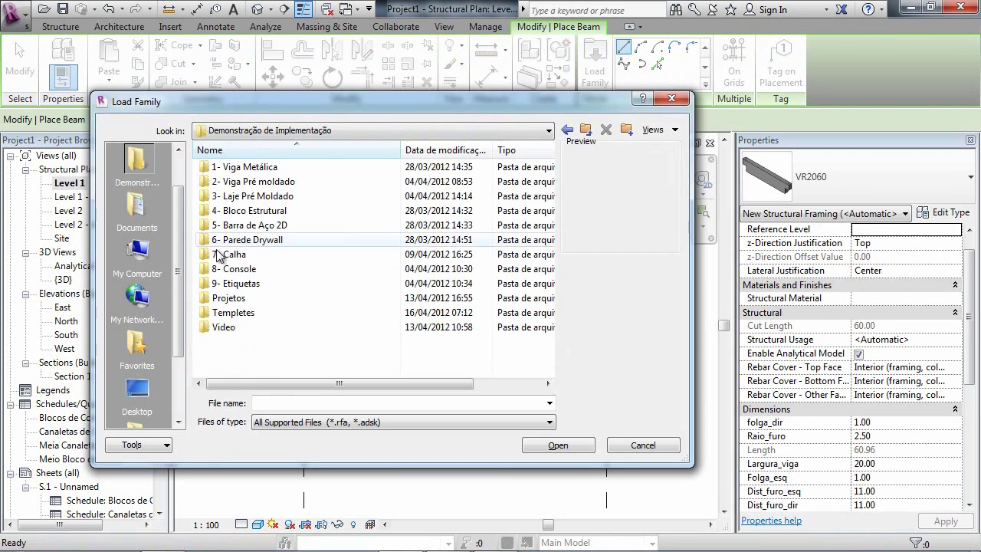
double_click(261, 167)
left_click(251, 168)
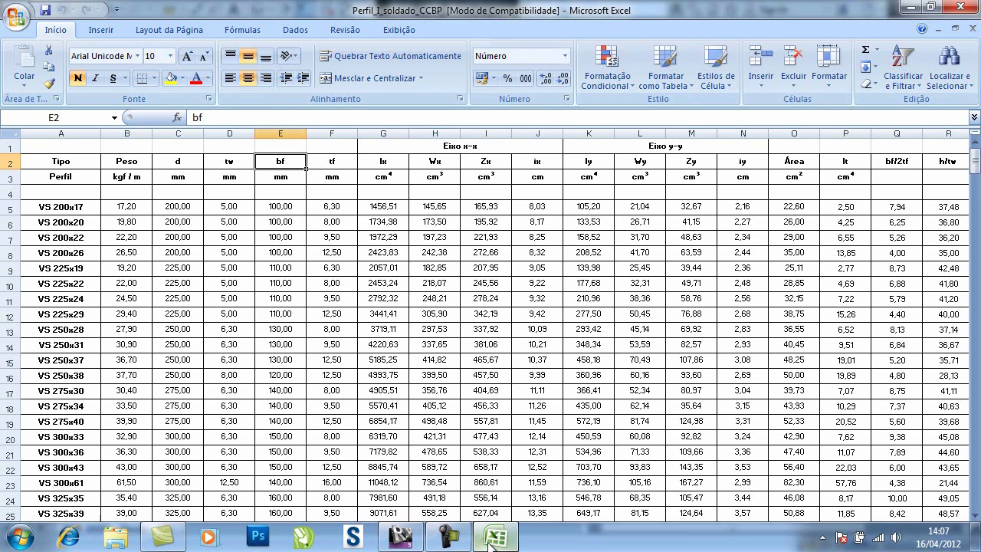
left_click(496, 541)
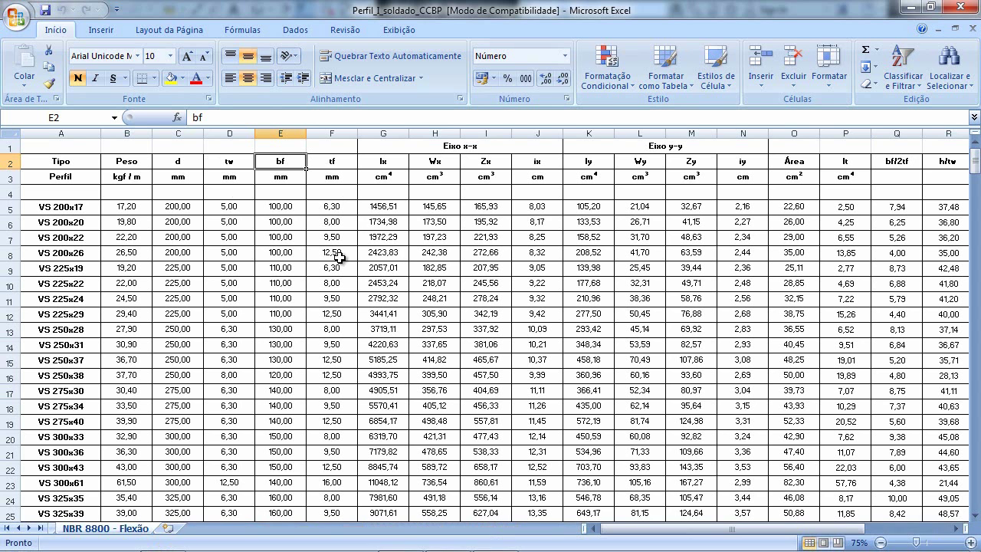
left_click(414, 541)
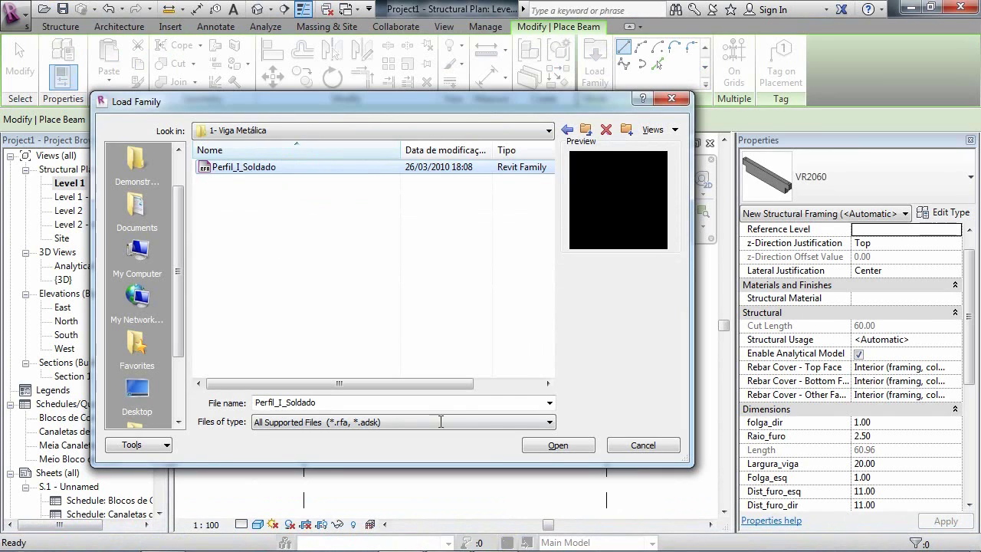
left_click(545, 449)
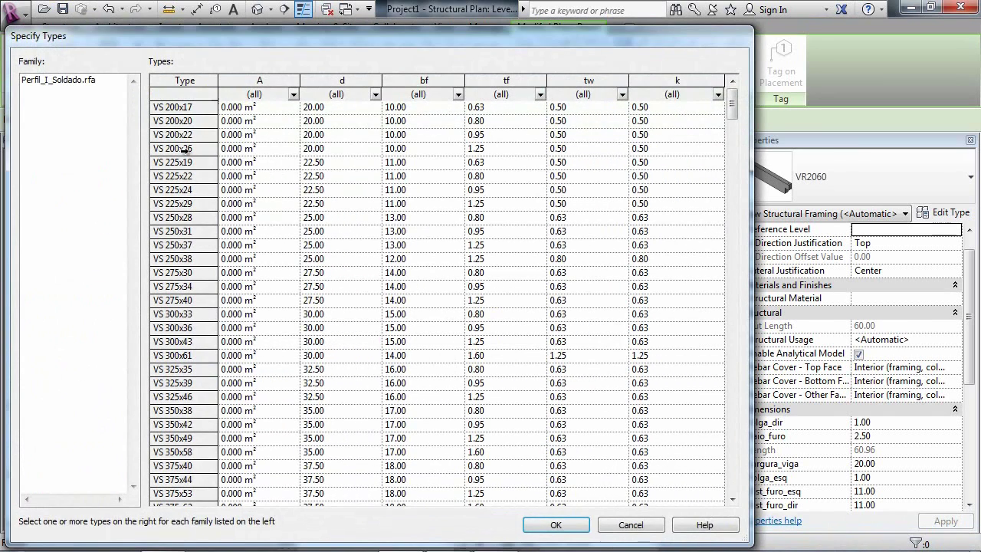
- Examine the family's type catalogue by highlighting sample profiles such as VS 200x17, VS 200x22, VS 225x22 and VS 275x34
left_click(172, 108)
left_click(175, 137)
left_click(181, 176)
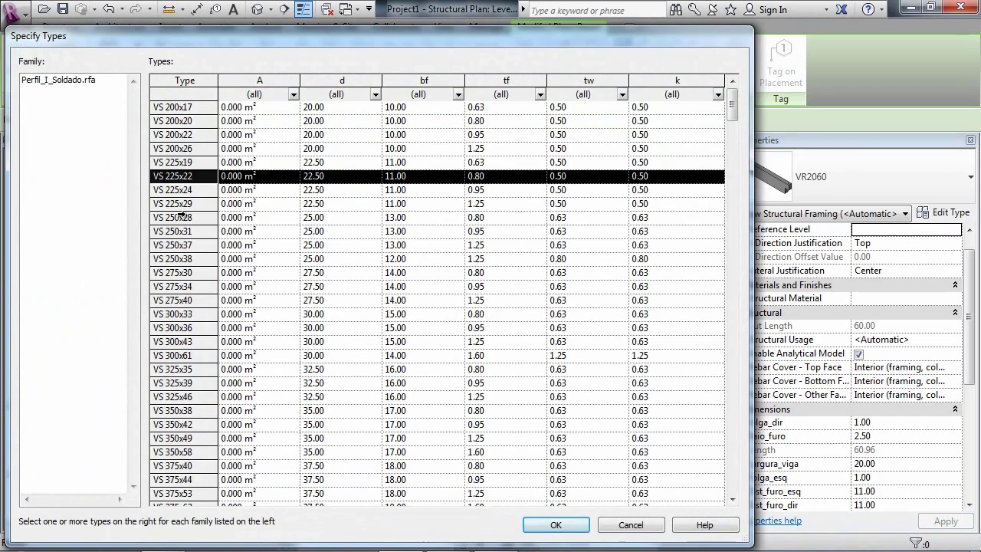
left_click_drag(180, 220, 180, 230)
left_click(177, 286)
mouse_move(732, 109)
left_mouse_down()
mouse_move(741, 460)
mouse_move(755, 412)
mouse_move(755, 153)
mouse_move(742, 96)
left_mouse_up()
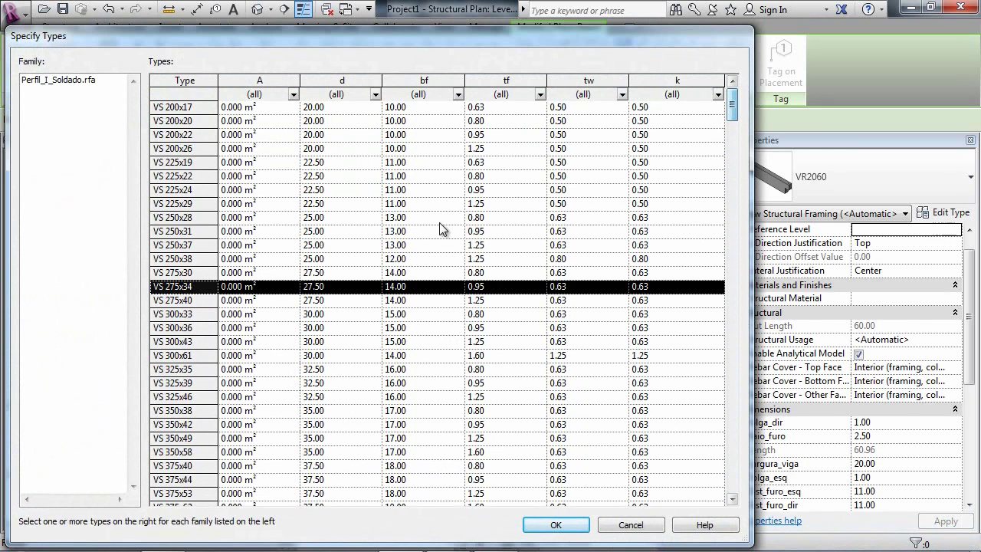
- Resize the A, d, bf, tf and tw columns of the type catalogue, narrowing A and d and widening the others
left_click_drag(300, 80, 279, 82)
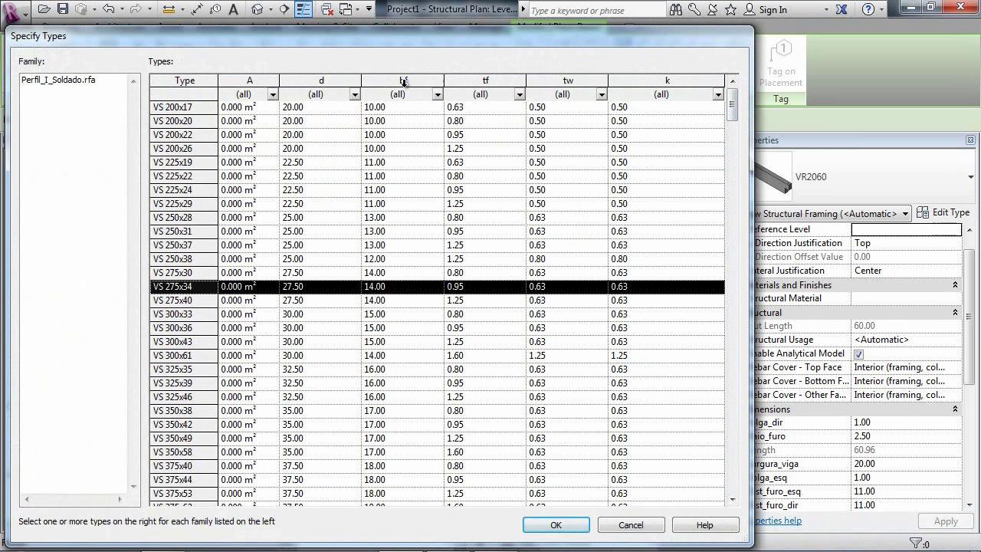
left_click_drag(363, 82, 318, 80)
left_click(564, 79)
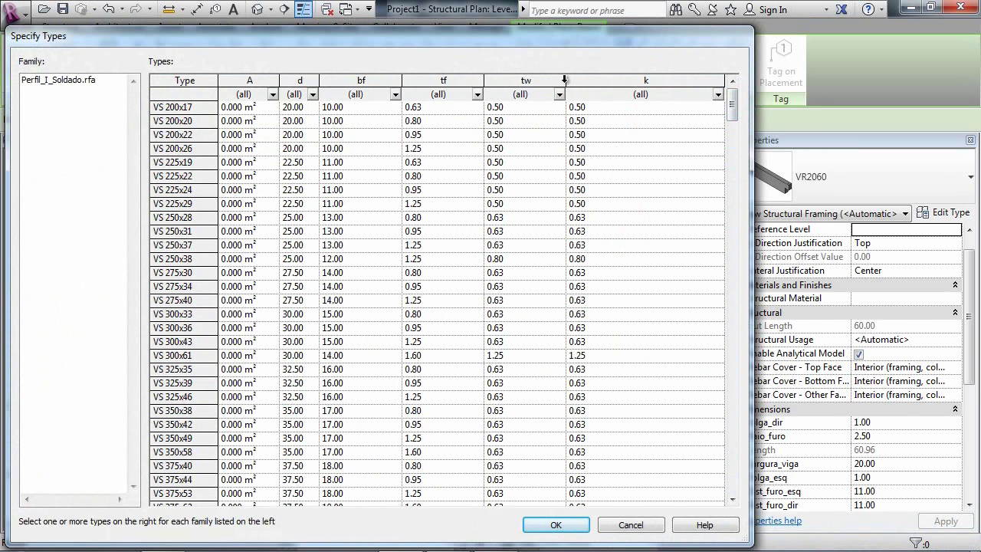
left_click_drag(565, 80, 608, 80)
left_click_drag(484, 79, 511, 79)
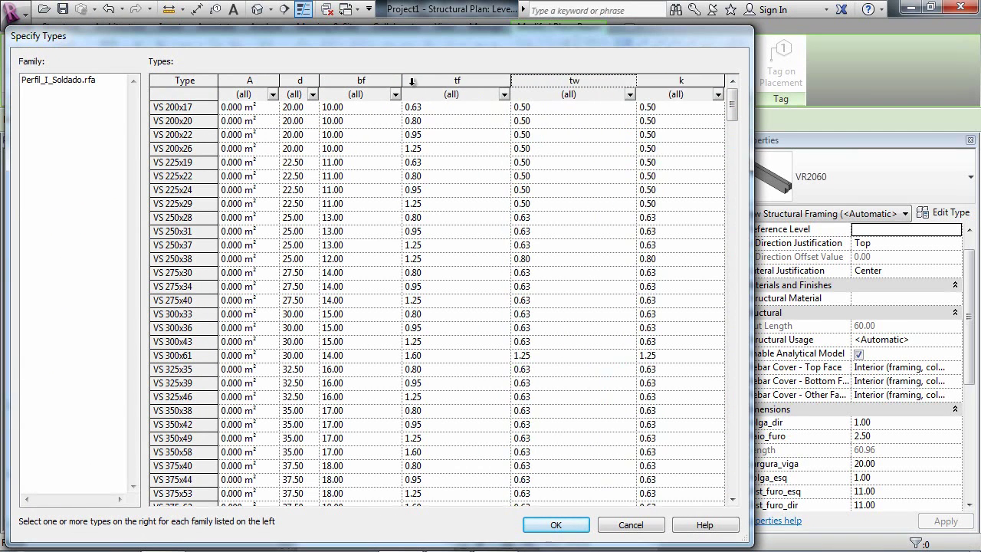
left_click_drag(401, 80, 424, 80)
left_click_drag(318, 81, 339, 80)
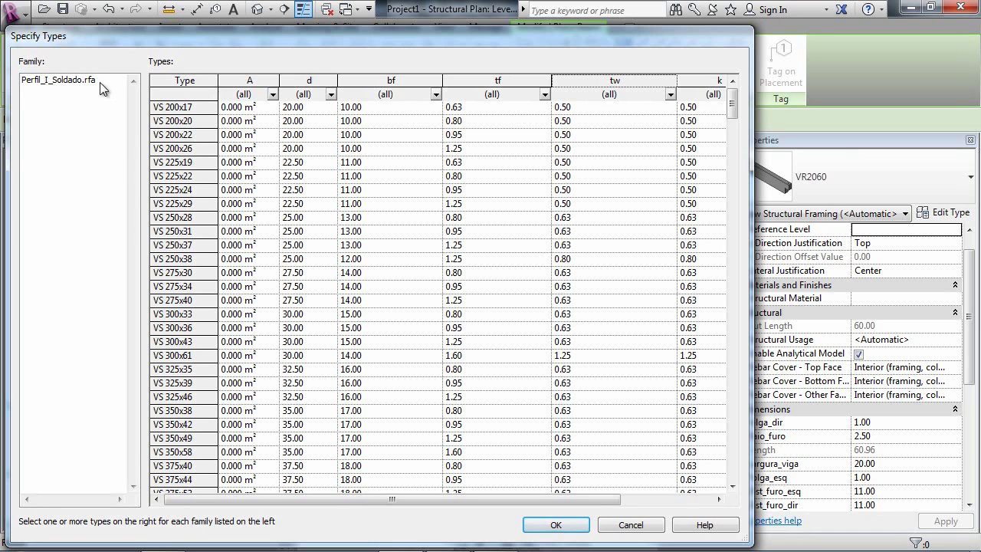
- Load Perfil_I_Soldado types VS 200x17, VS 225x19, VS 250x28, VS 250x38, VS 275x40, VS 300x43, VS 325x39 and VS 350x38
left_click(53, 80)
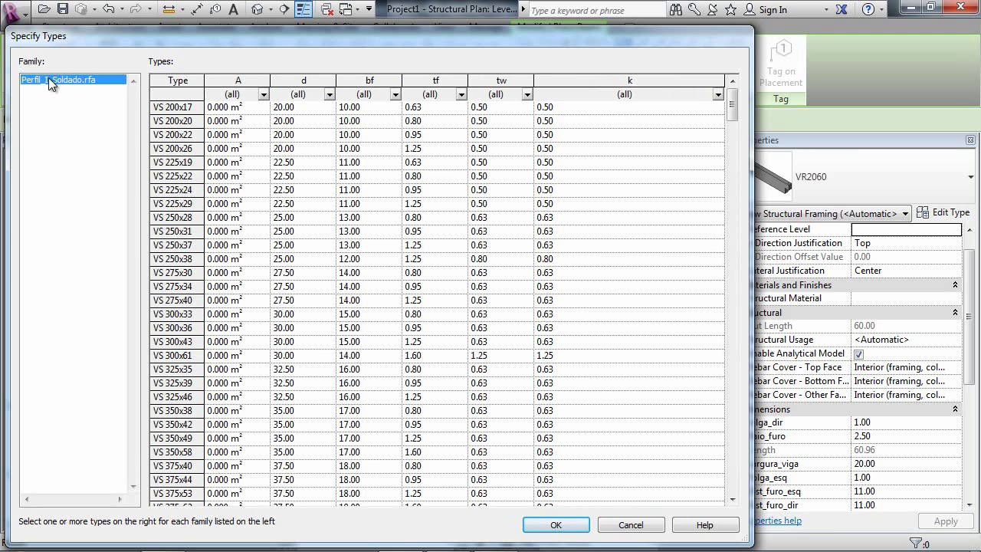
left_click(183, 109)
left_click(177, 163, "ctrl")
left_click(175, 216, "ctrl")
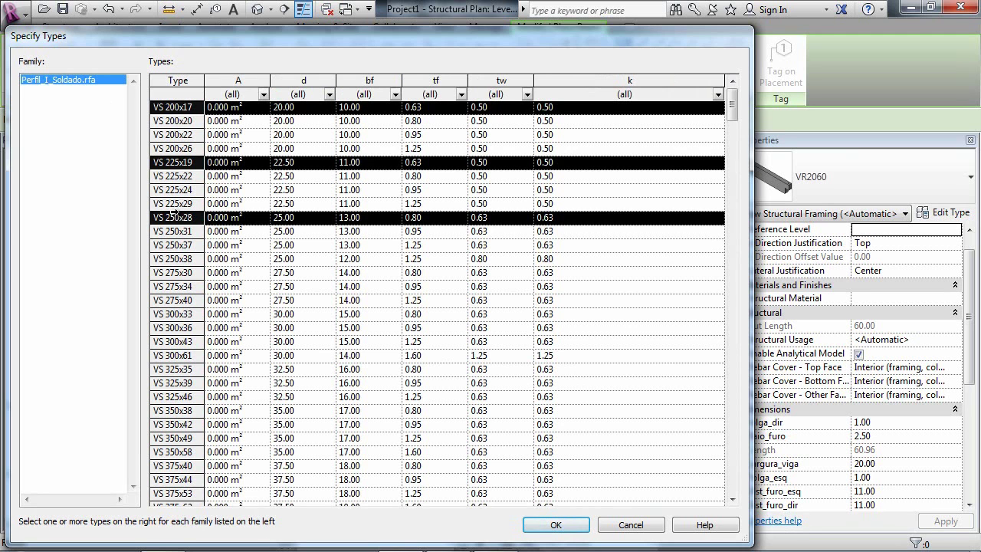
left_click(174, 256, "ctrl")
left_click(172, 297, "ctrl")
left_click(172, 338, "ctrl")
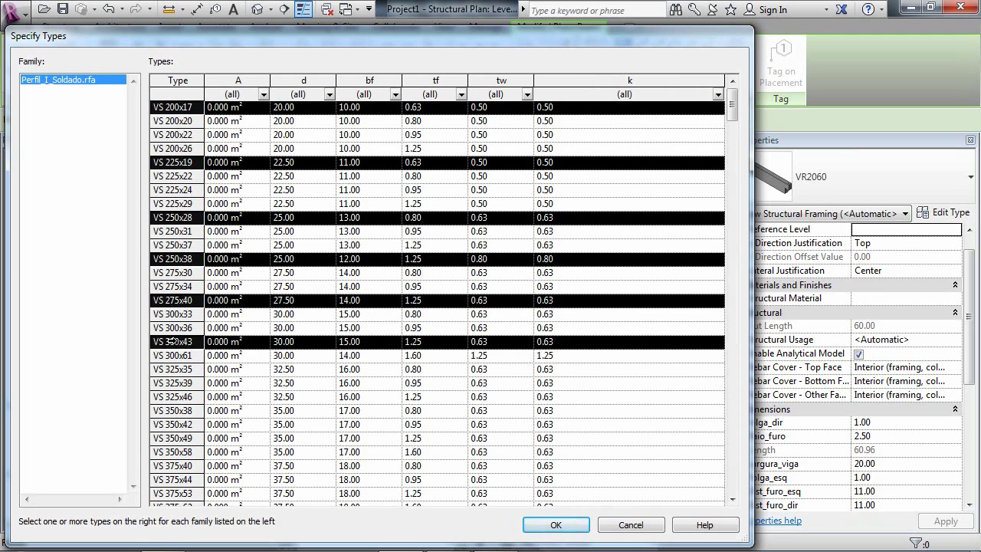
left_click(174, 383, "ctrl")
left_click(173, 411, "ctrl")
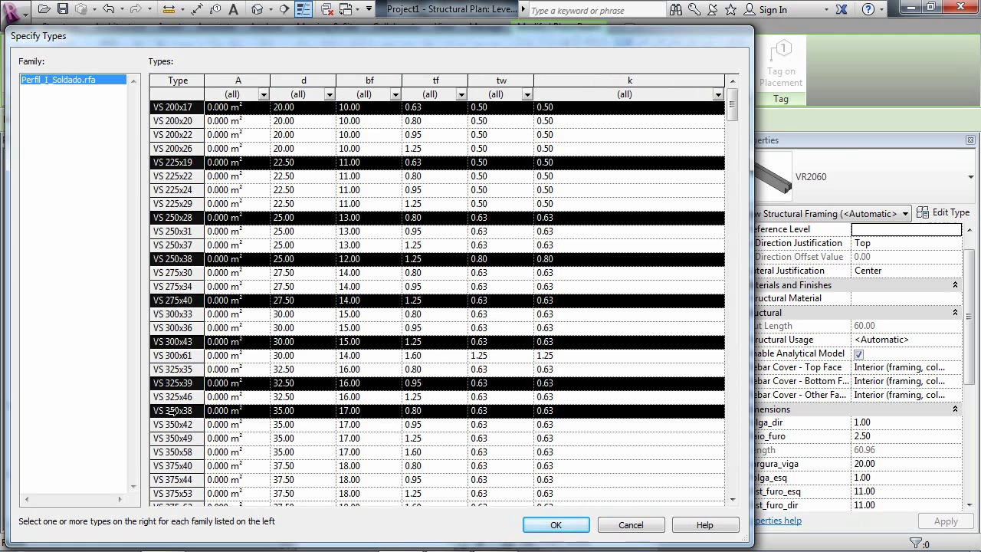
left_click(557, 525)
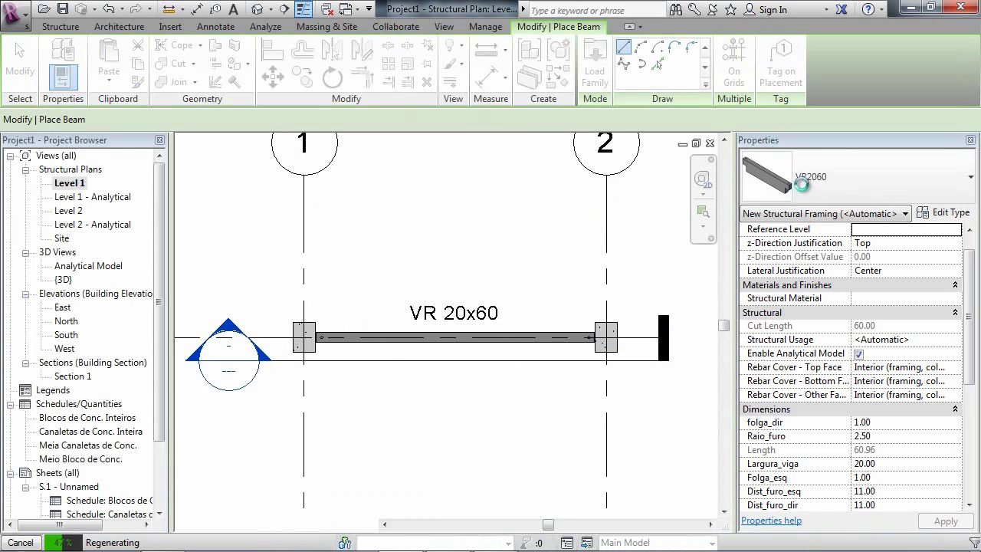
- Place a horizontal Perfil_I_Soldado VS 200x17 beam from grid 1 to grid 2, just above the VR 20x60 label
left_click(895, 189)
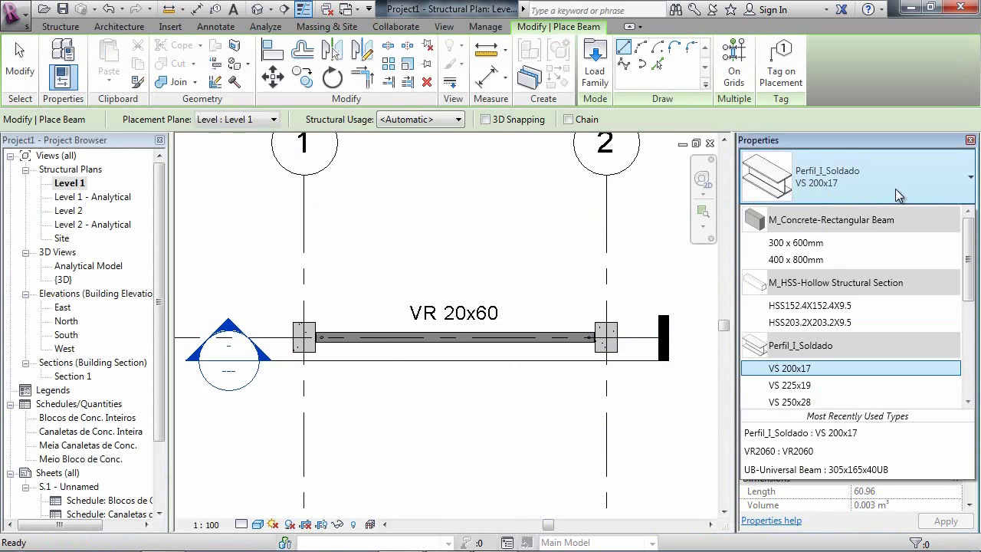
left_click_drag(967, 266, 968, 319)
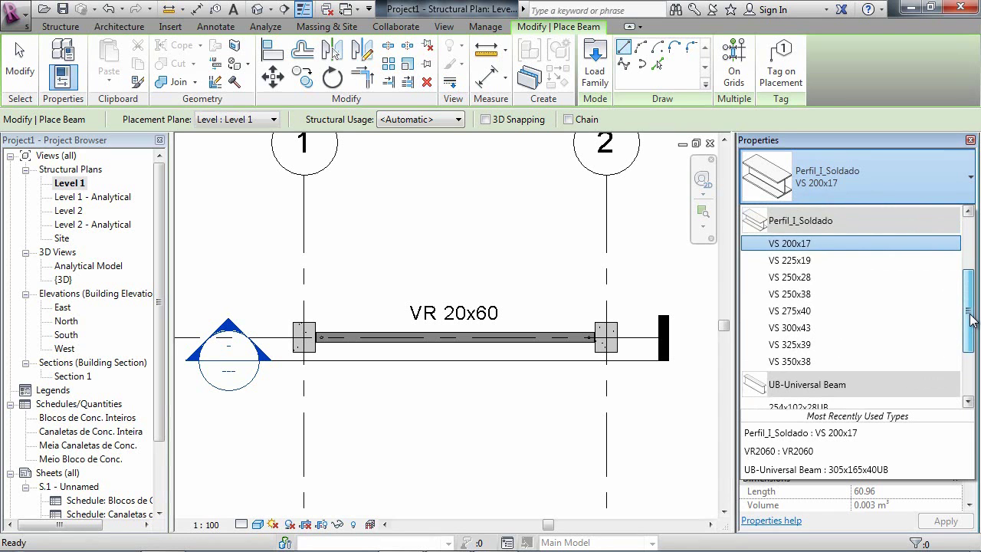
left_click(816, 244)
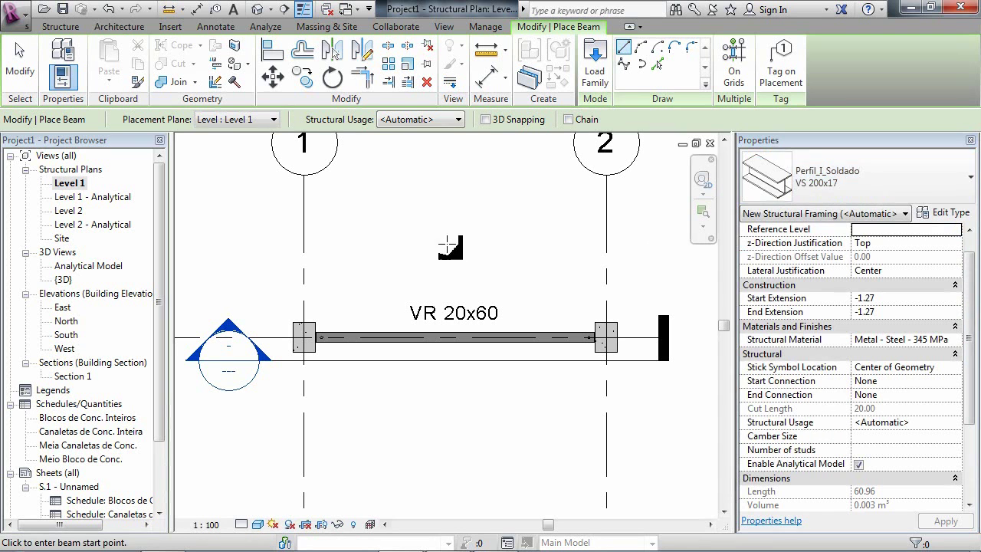
left_click(304, 282)
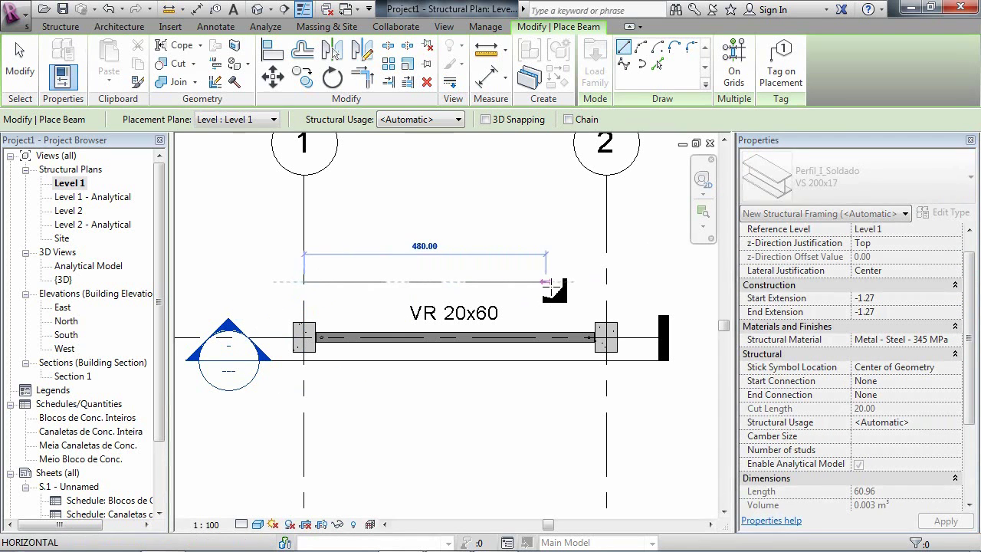
left_click(607, 282)
key("Escape")
key("Escape")
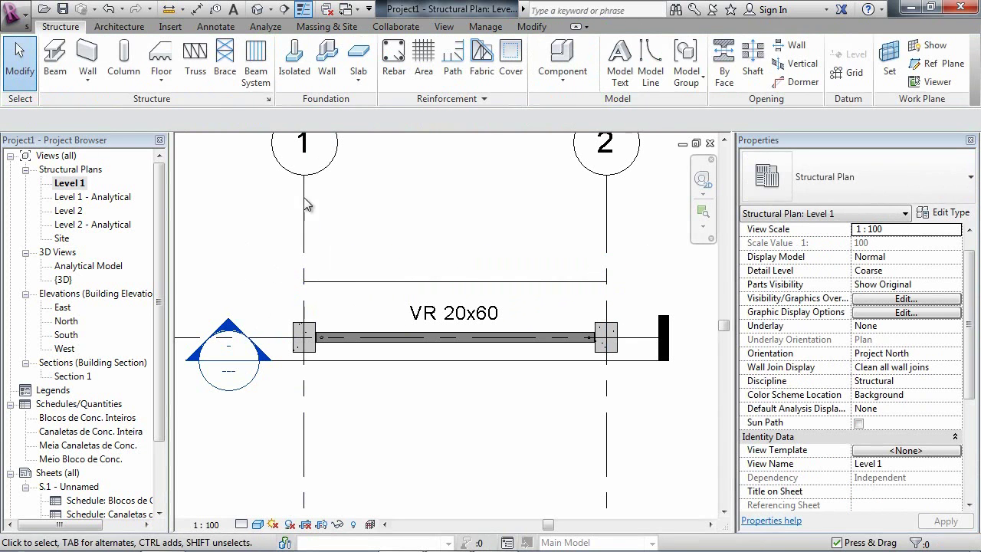
- Inspect the I-shaped steel beam and its end profile in the 3D view, alongside the concrete beam and columns
left_click(259, 11)
middle_click_drag(442, 319, 222, 285)
scroll(419, 336, "up", 6)
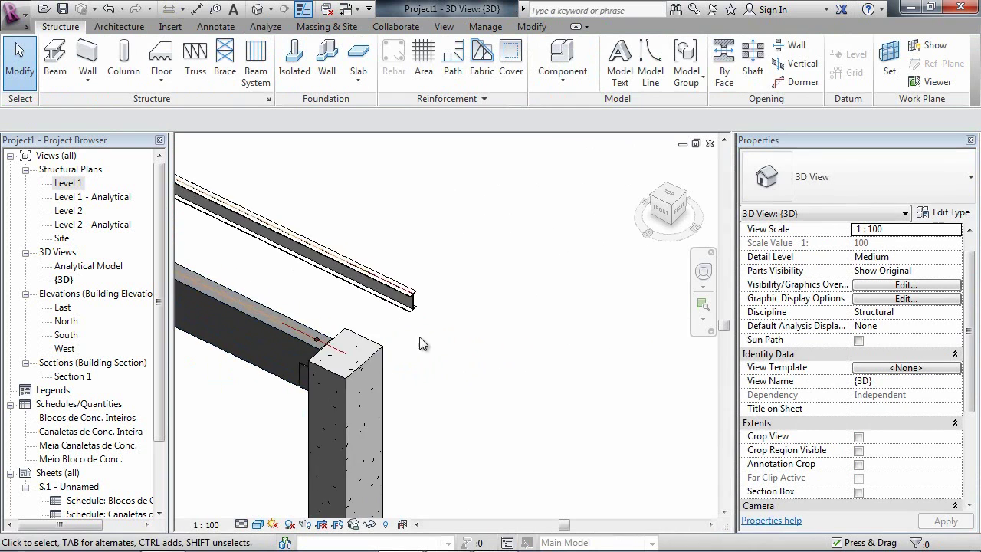
scroll(397, 460, "down", 5)
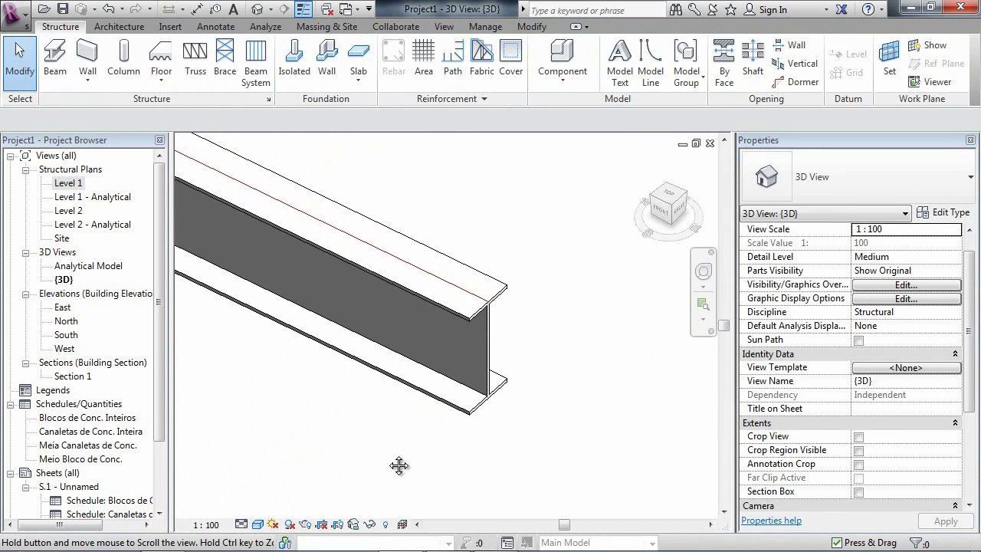
scroll(353, 448, "down", 5)
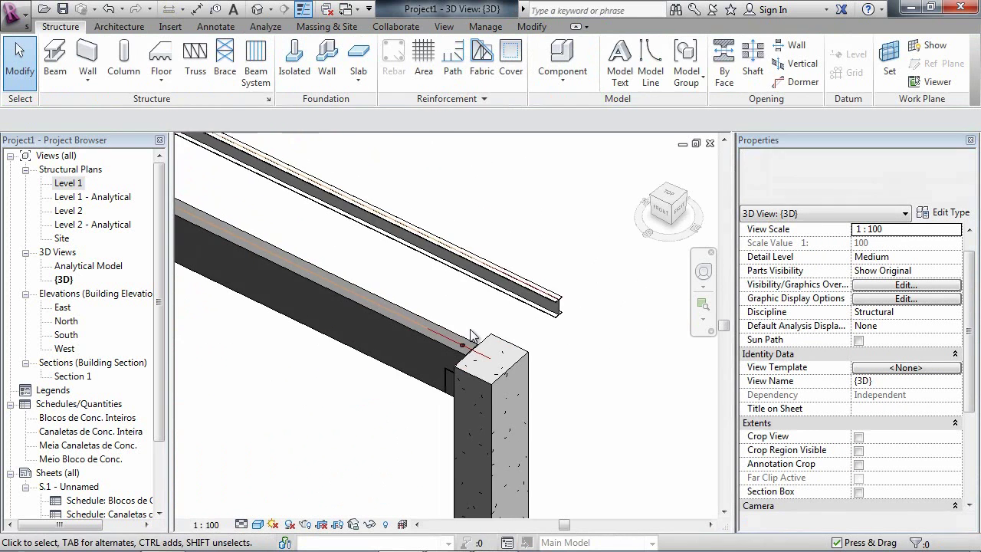
middle_click_drag(332, 328, 404, 325)
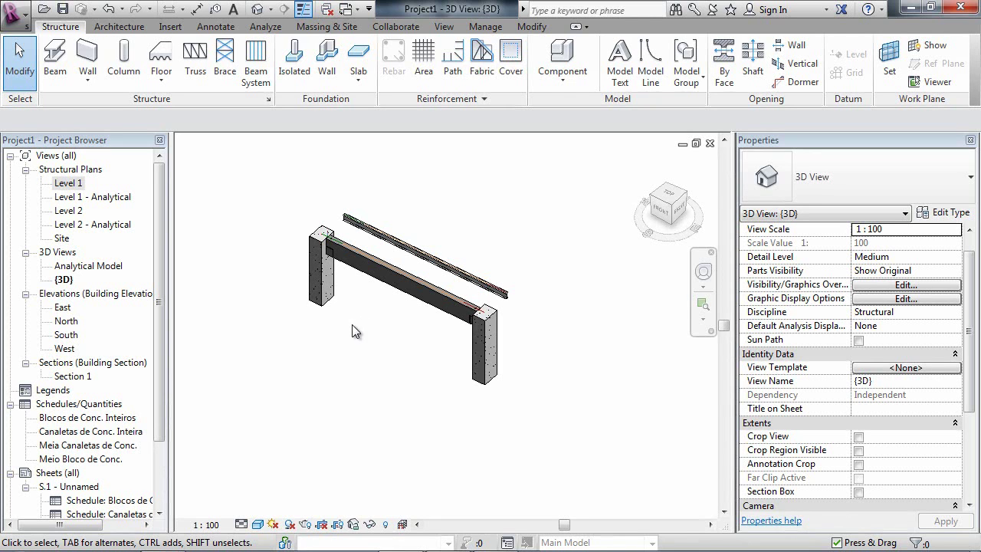
- In the Level 1 plan, delete the steel beam and move the section line down below grid B
double_click(73, 184)
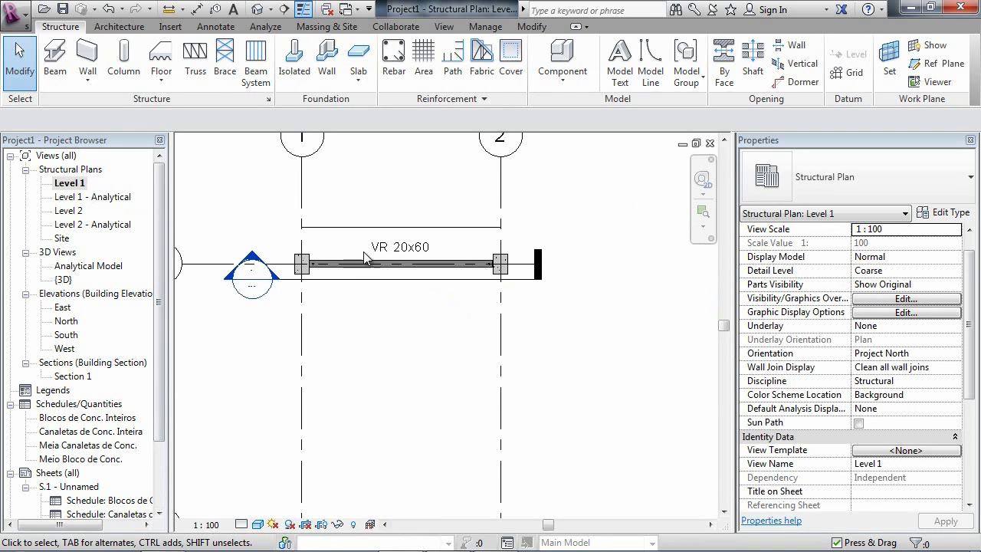
left_click_drag(267, 197, 535, 248)
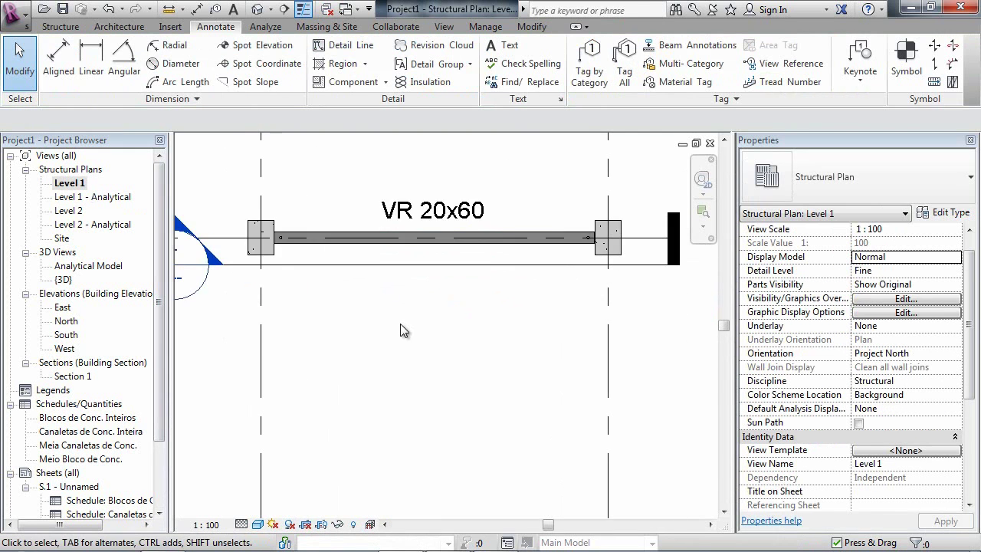
scroll(400, 331, "down", 5)
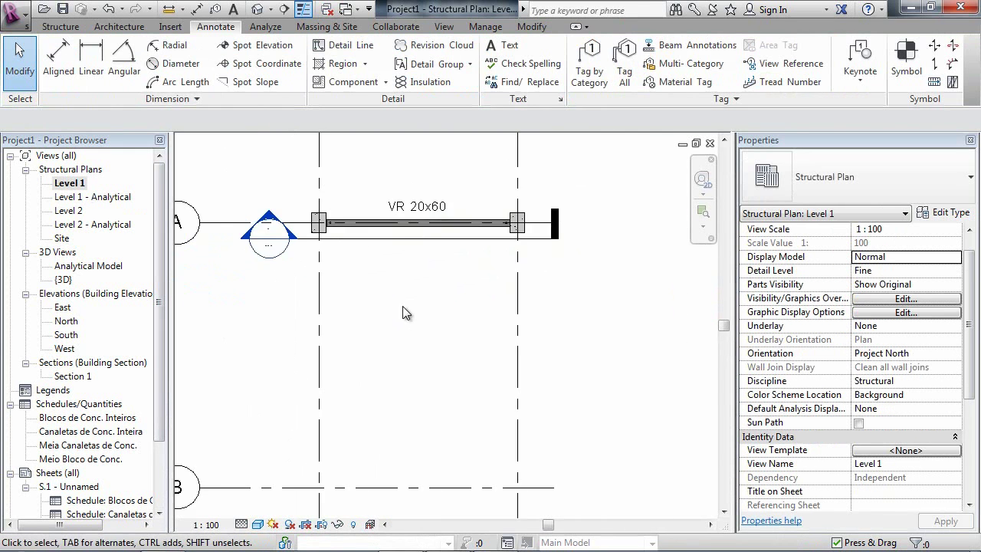
left_click(386, 270)
left_click_drag(385, 273, 385, 459)
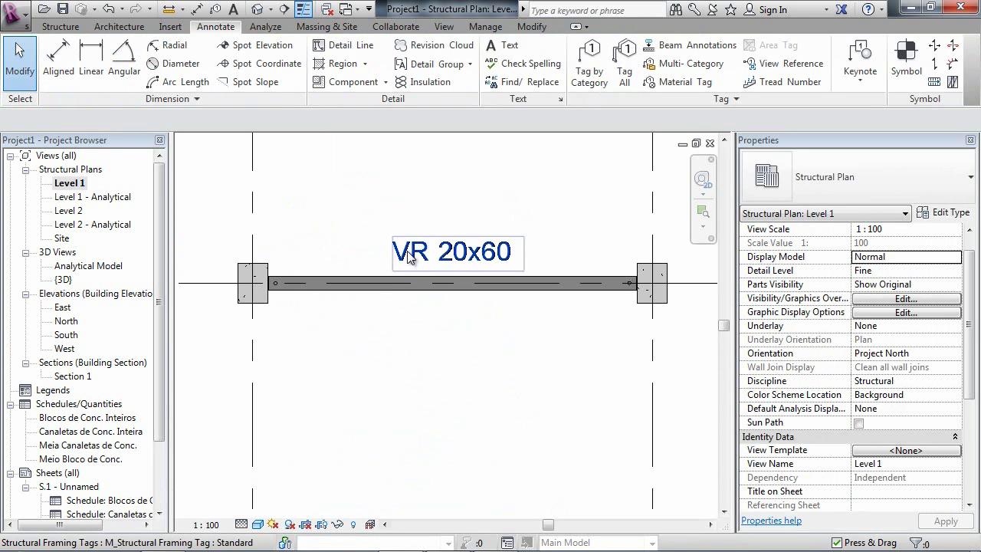
- Tag both concrete columns on grid A by category and shift the grid 1 column's tag to the column's left side
middle_click_drag(345, 364, 362, 317)
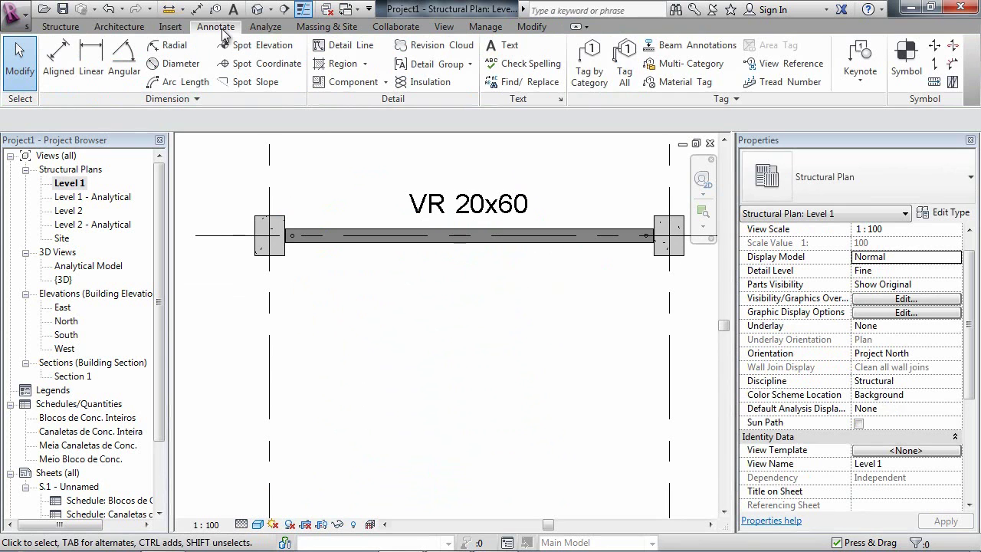
left_click(590, 66)
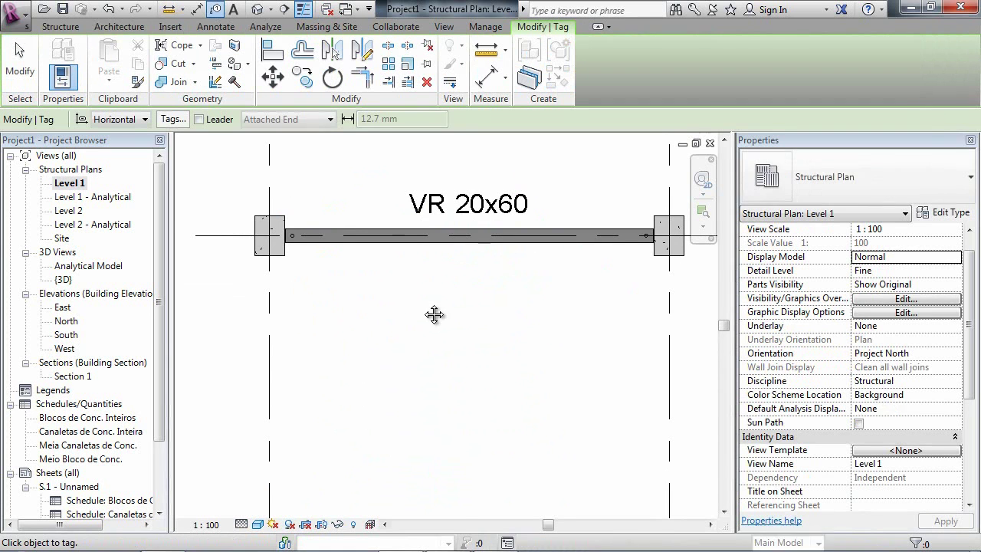
middle_click_drag(368, 331, 459, 309)
left_click(358, 241)
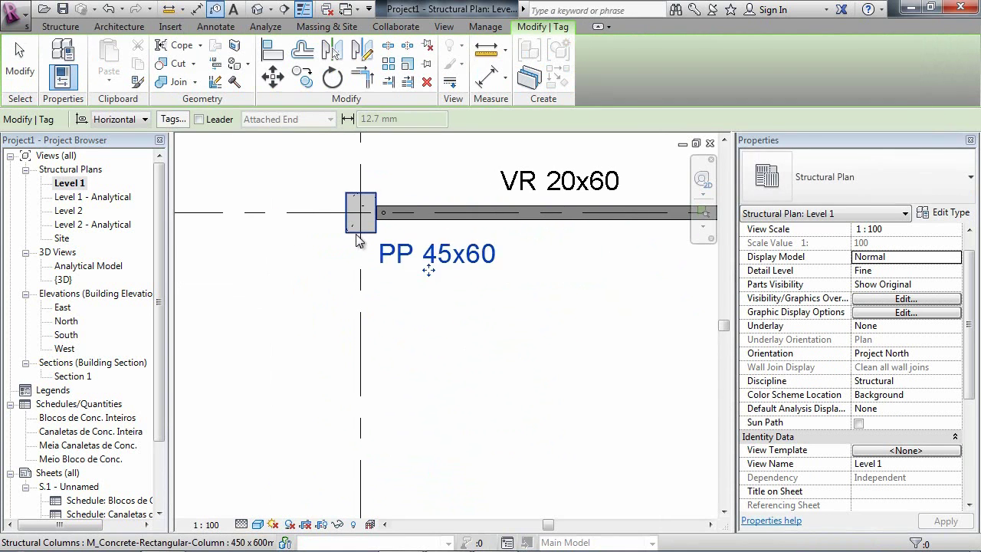
middle_click_drag(690, 261, 473, 282)
left_click(553, 256)
scroll(409, 328, "down", 2)
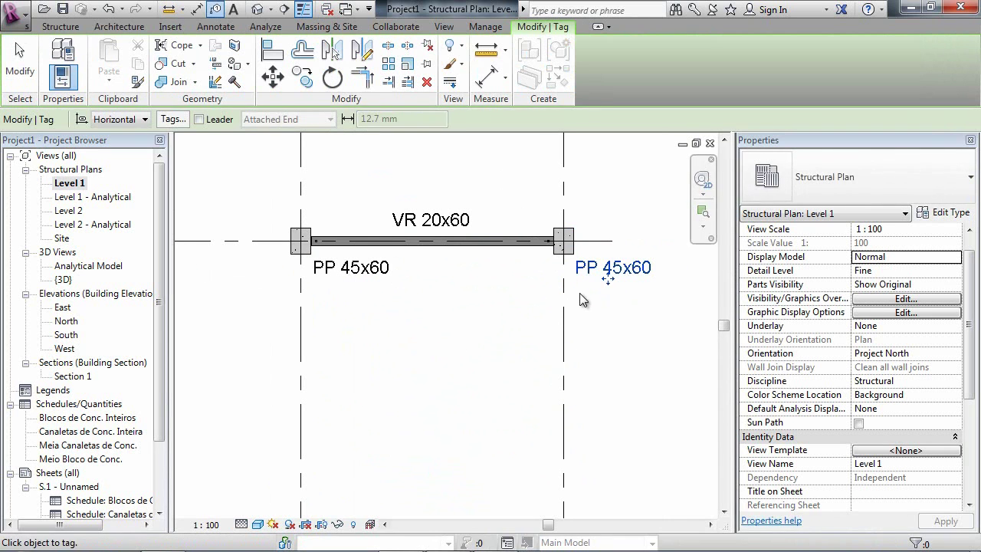
key("Escape")
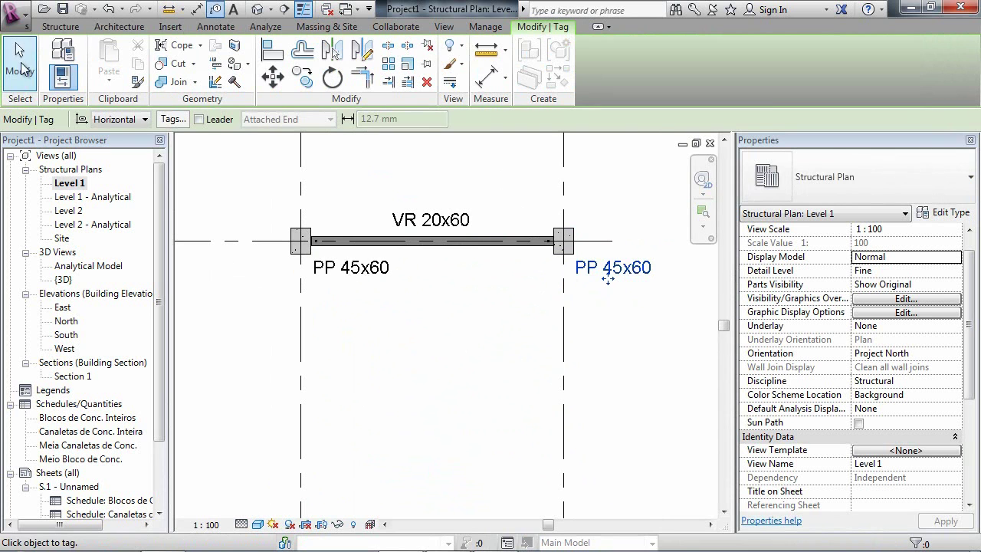
key("Escape")
middle_click_drag(315, 323, 376, 407)
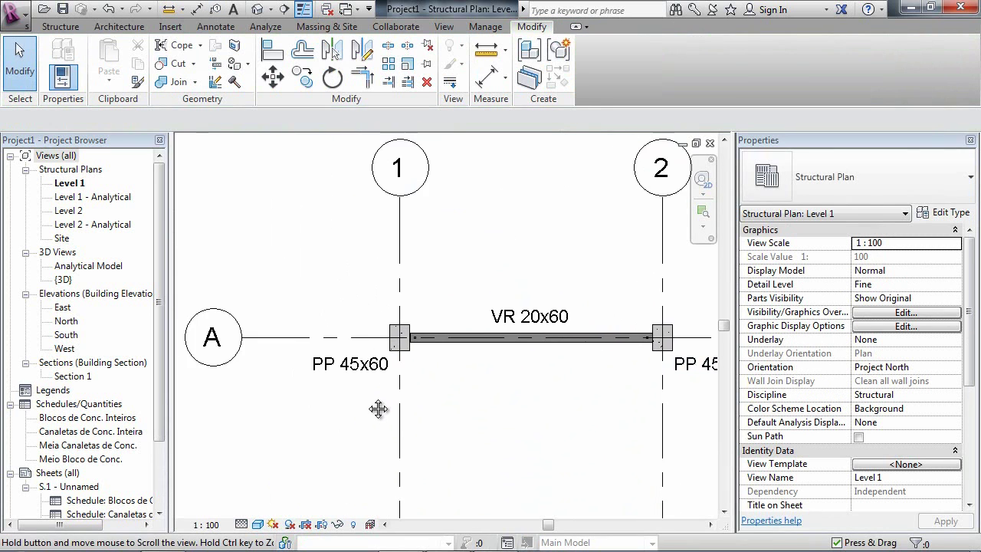
scroll(355, 375, "up", 1)
scroll(345, 384, "down", 2)
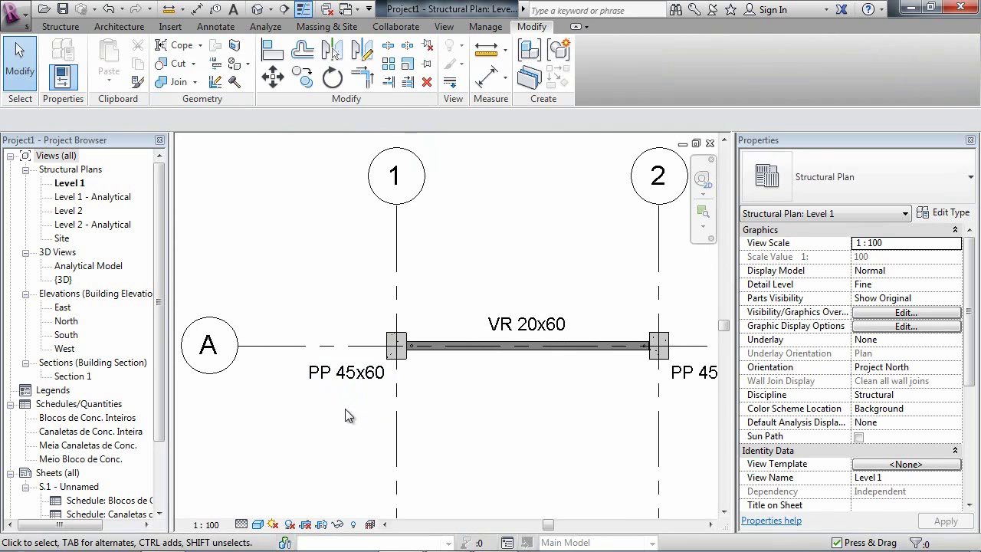
- Review the Medida B, Medida H and Mark parameters of the grid 1 column's tag
left_click(348, 379)
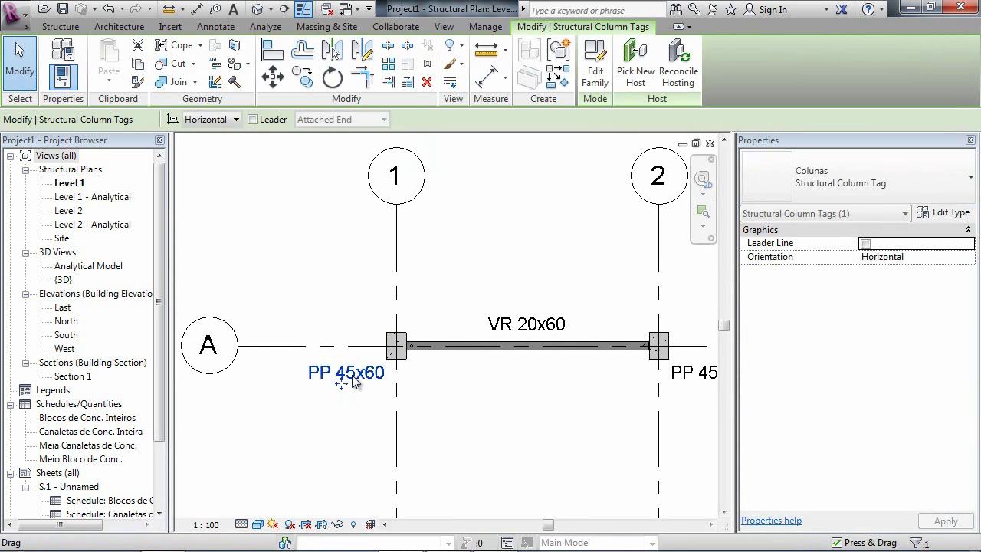
left_click(322, 379)
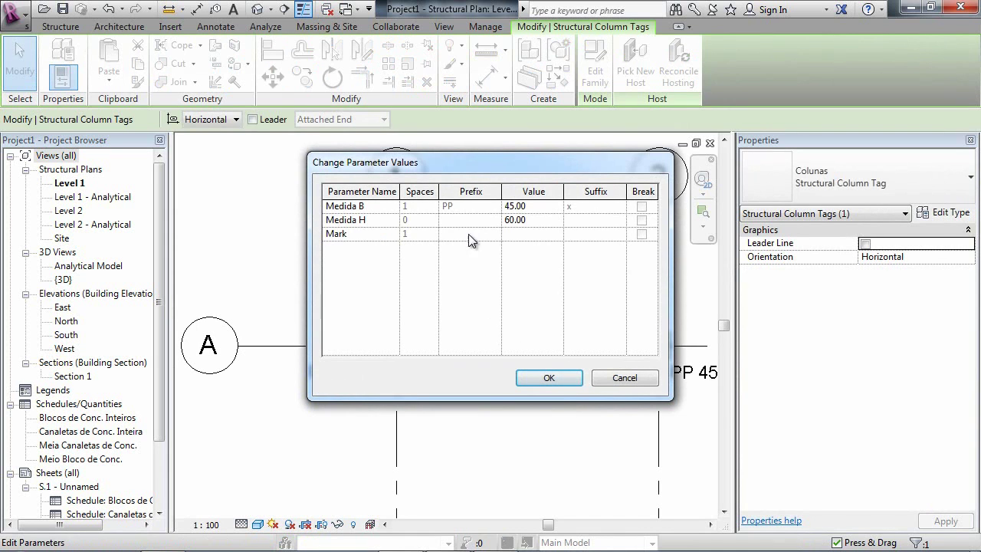
left_click(548, 377)
left_click(551, 434)
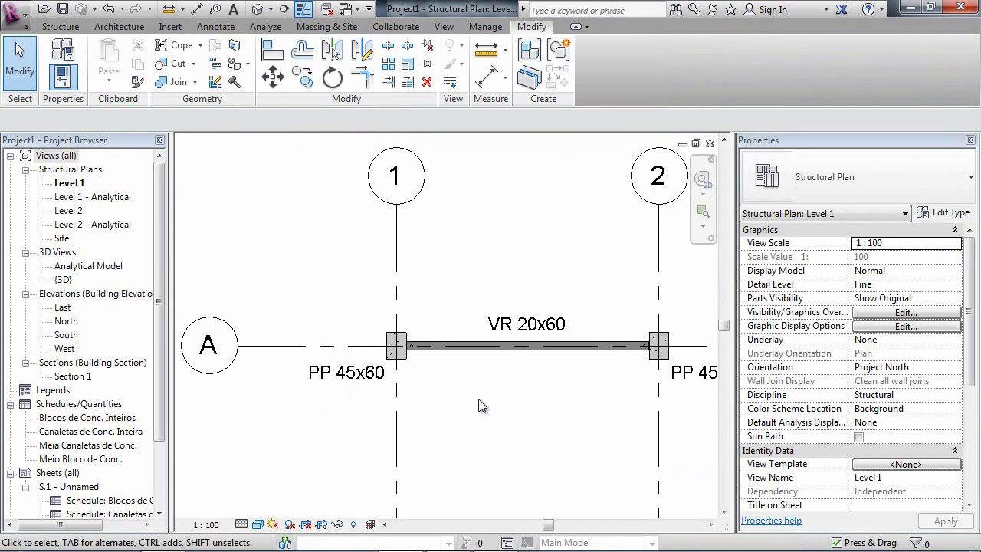
- Through their tags, set the Mark of the grid 1 column to 1A and of the grid 2 column to 2A
left_click(318, 377)
left_click(322, 375)
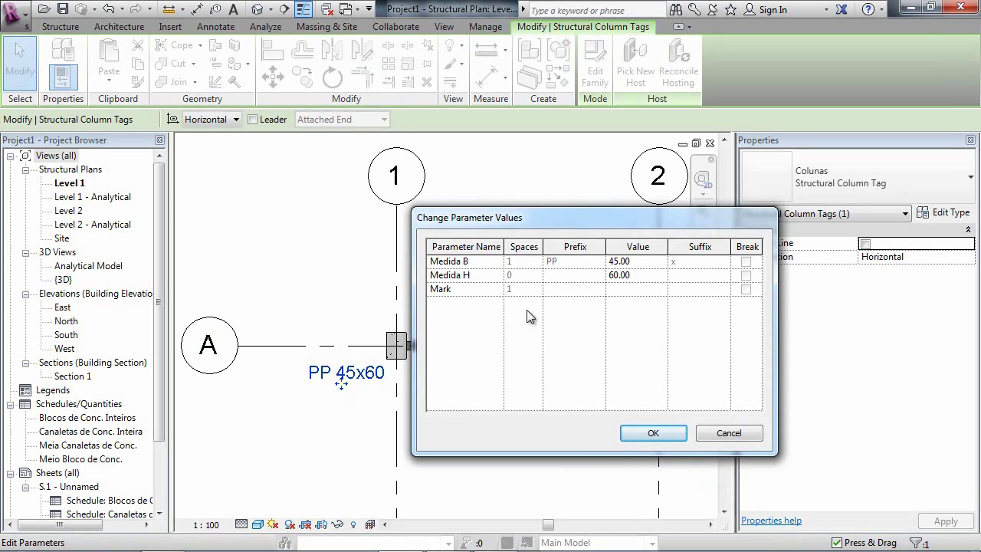
left_click(627, 289)
type("1A")
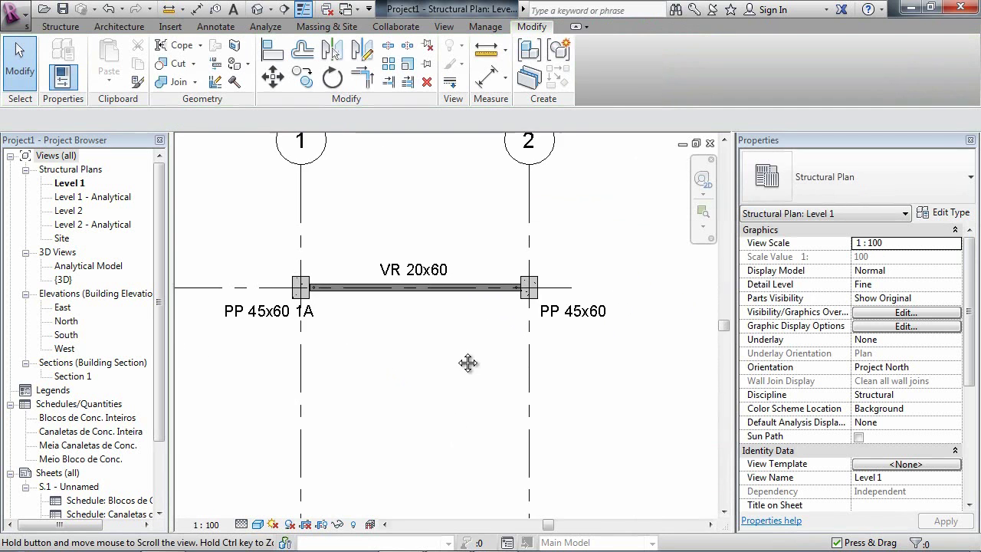
mouse_move(467, 362)
middle_mouse_down()
mouse_move(482, 387)
mouse_move(483, 372)
middle_mouse_up()
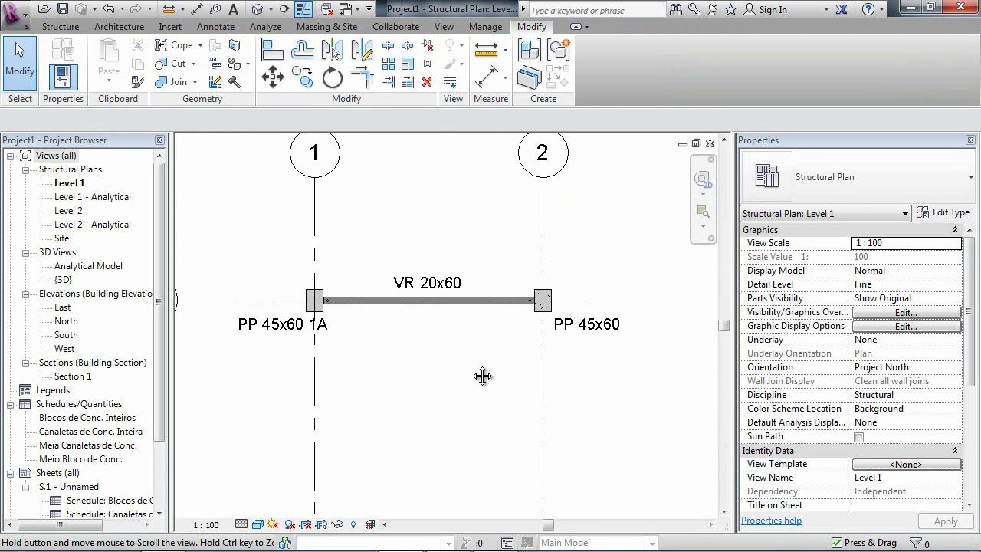
left_click(596, 330)
left_click(601, 328)
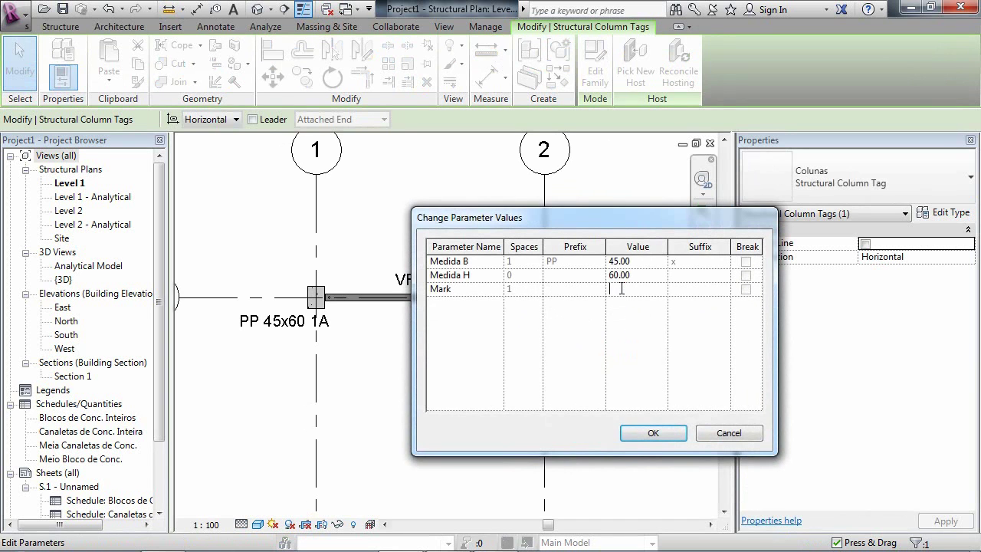
- Copy the beam, both columns and their tags from grid A straight down 800 to grid B
left_click_drag(328, 242, 606, 343)
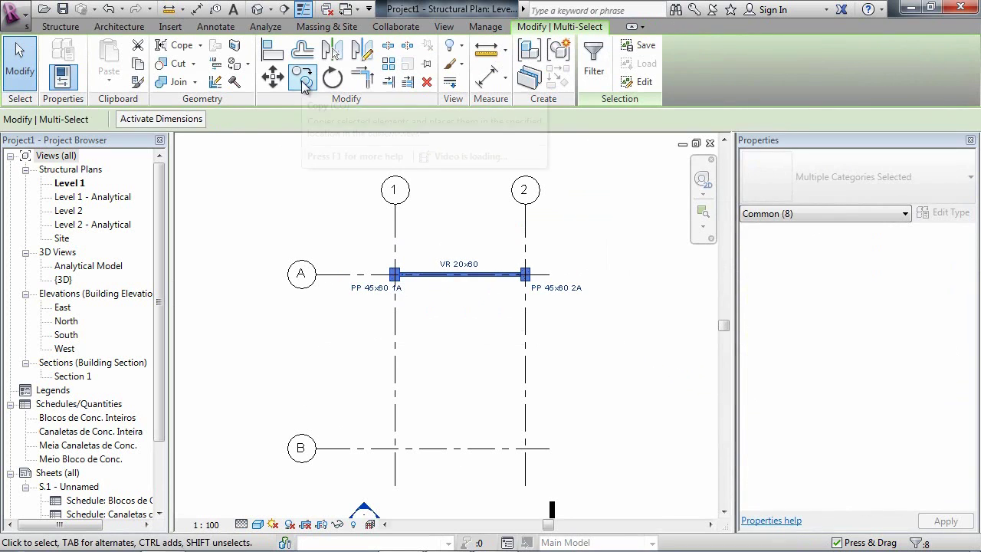
left_click(303, 77)
left_click(334, 273)
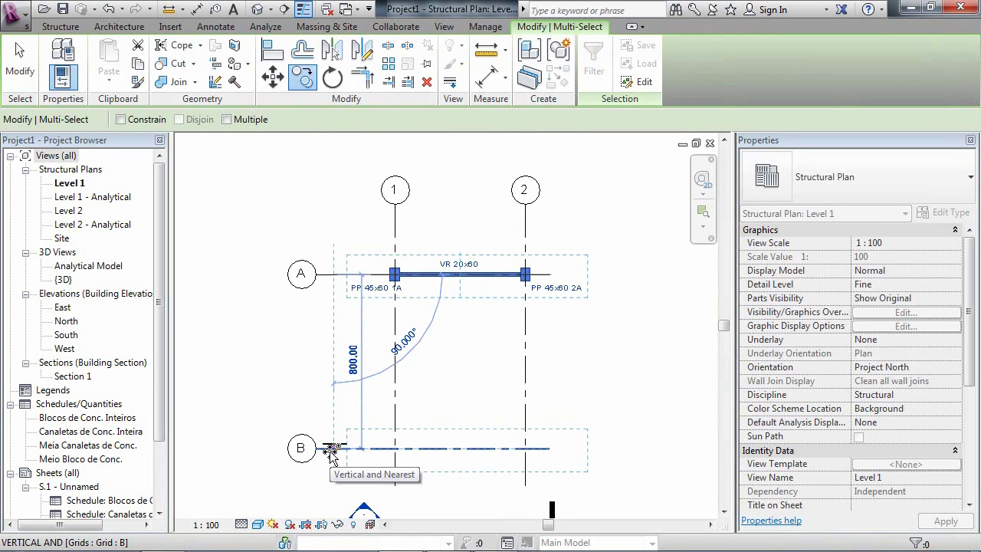
left_click(331, 449)
middle_click_drag(400, 466, 407, 379)
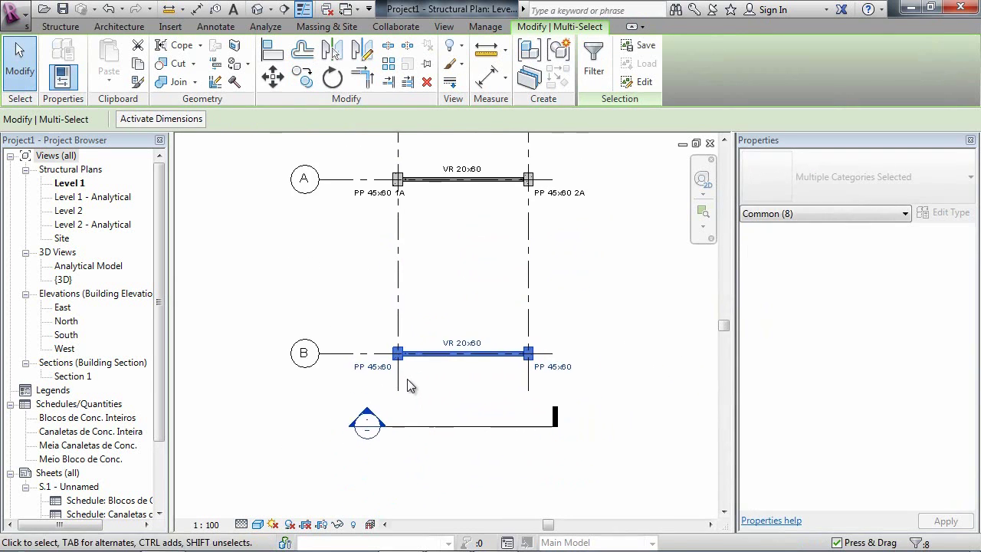
- Through its tag, set the Mark of the column at grids B and 1 to 1B
scroll(407, 378, "up", 3)
middle_click_drag(685, 372, 633, 390)
scroll(633, 371, "down", 3)
scroll(447, 331, "up", 1)
middle_click_drag(447, 331, 452, 351)
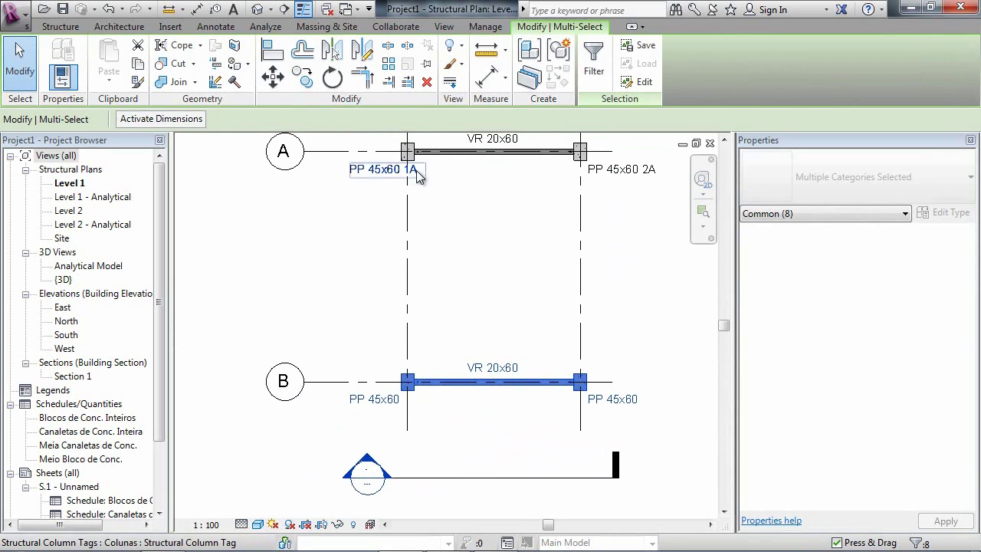
left_click(382, 403)
double_click(362, 406)
left_click(627, 288)
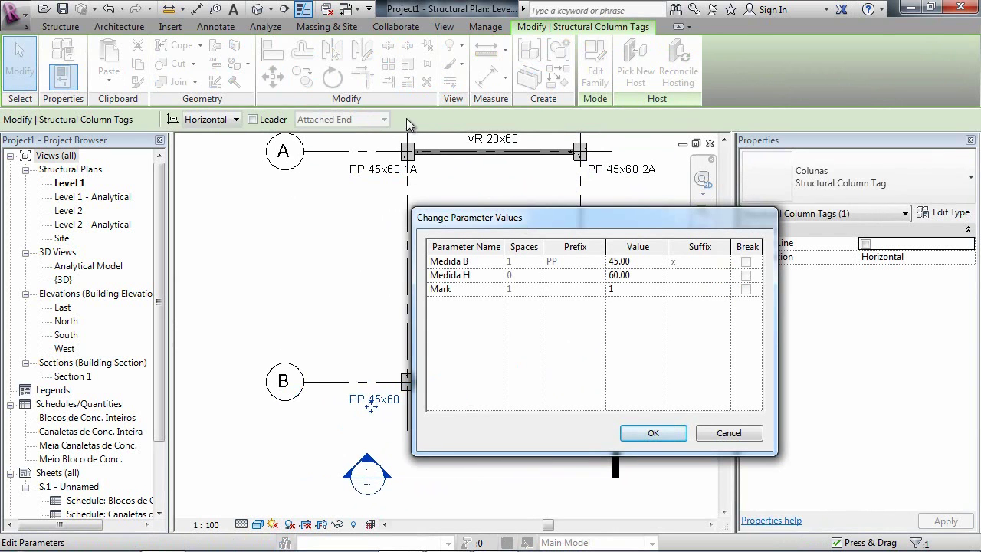
key("Return")
- Through its tag, set the Mark of the column at grids B and 2 to 2B
left_click(615, 402)
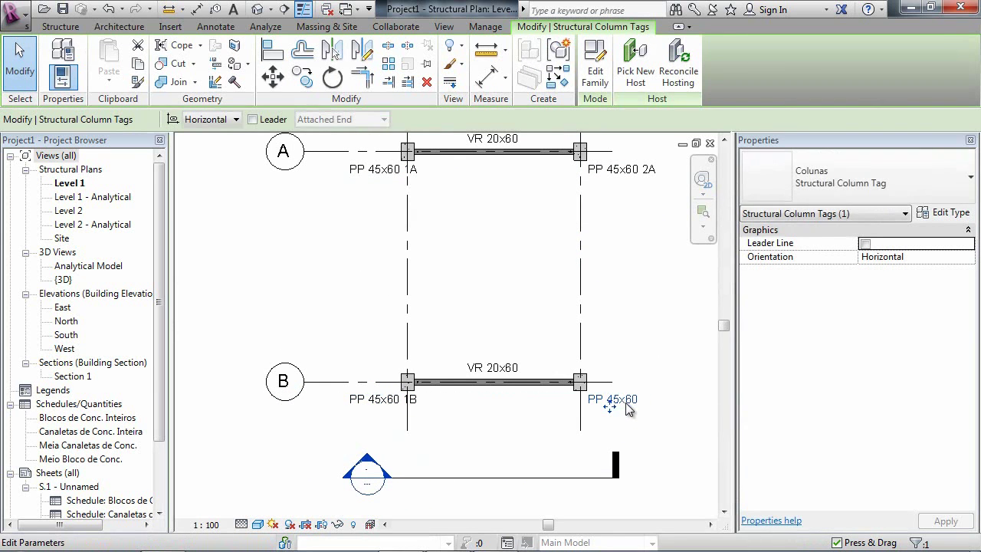
double_click(623, 405)
left_click(623, 289)
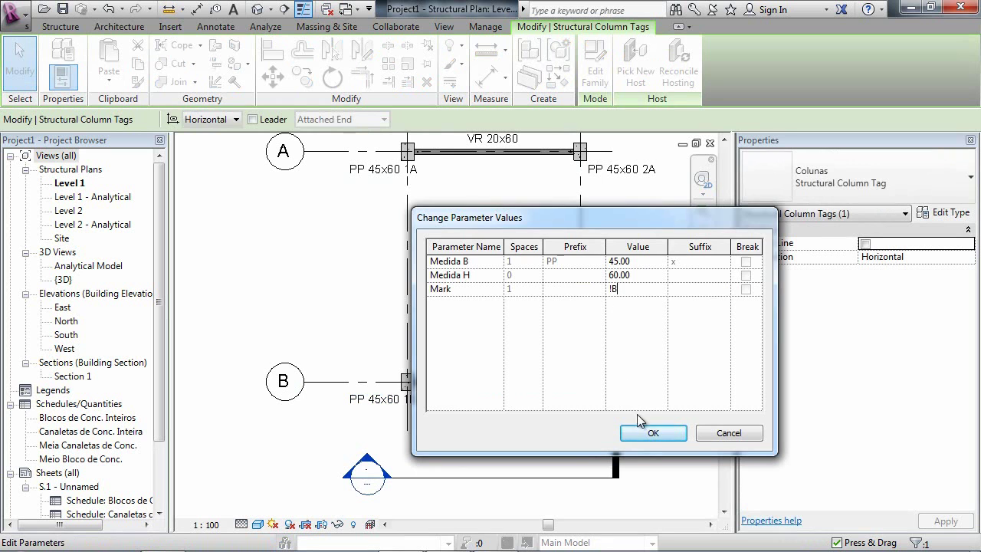
key("Return")
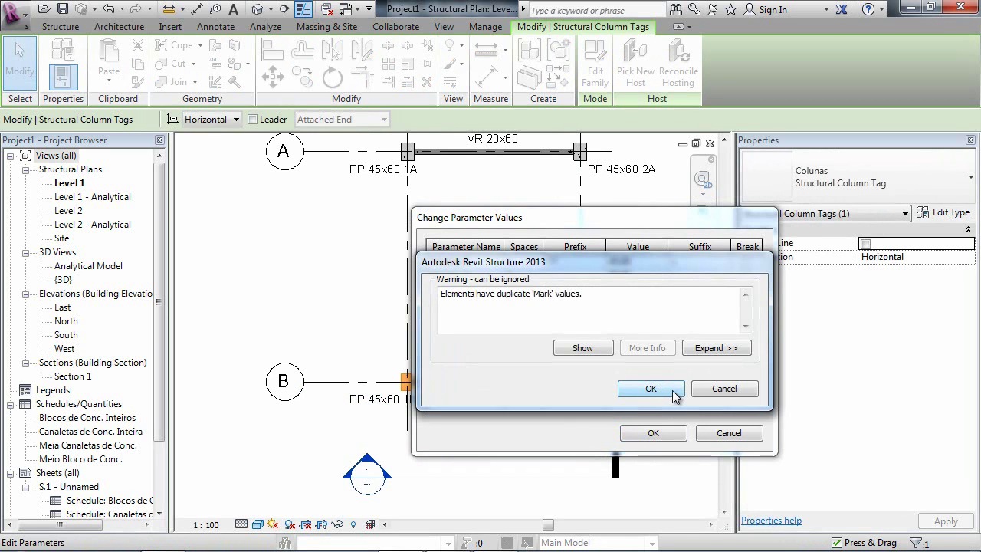
left_click(714, 389)
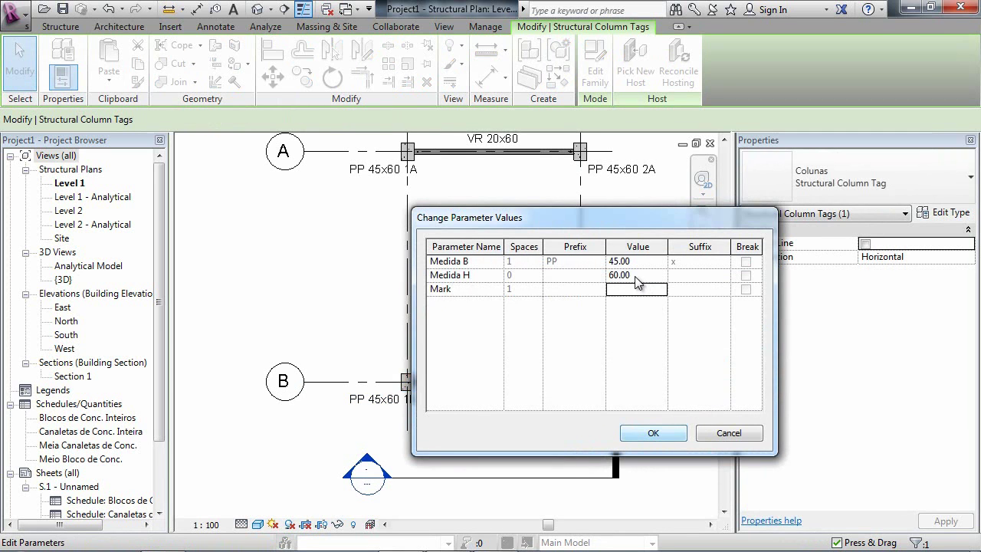
left_click(629, 290)
key("Return")
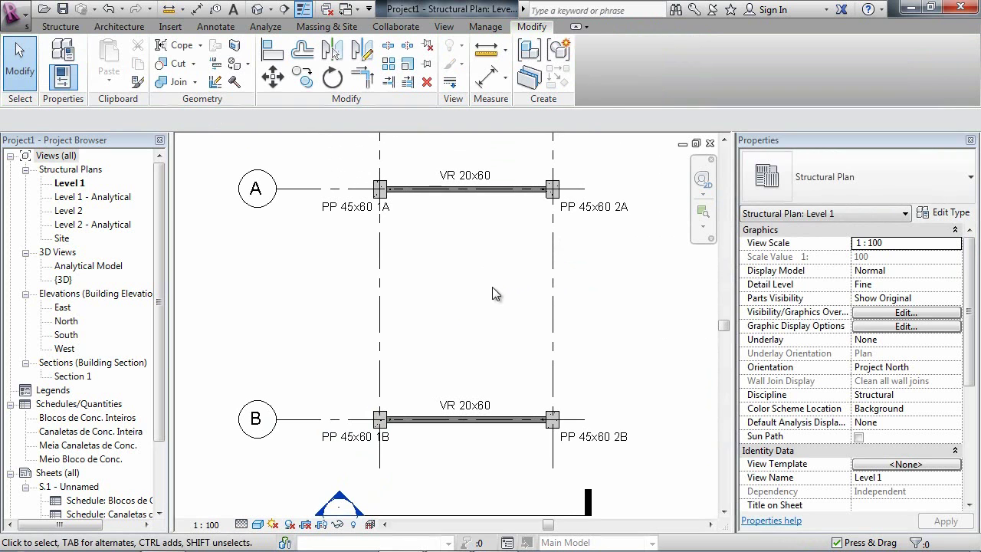
- Start placing a component of type lp2000 with placement on the Level 1 work plane
left_click(59, 27)
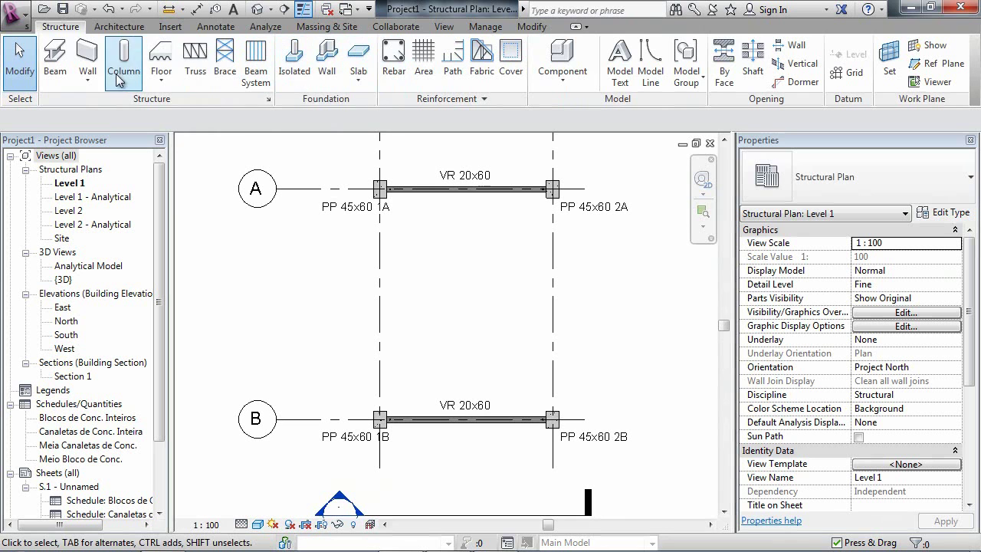
left_click(560, 67)
left_click(947, 195)
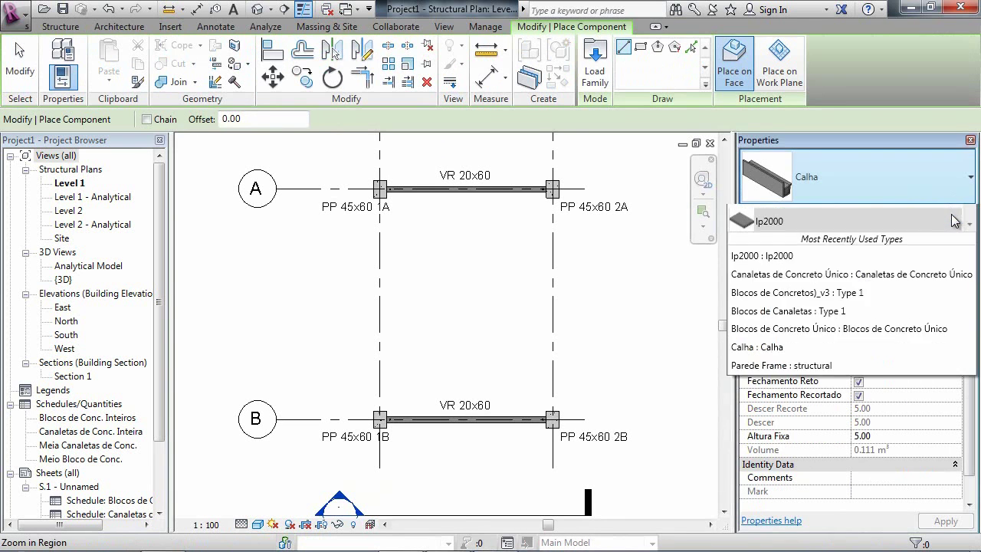
scroll(969, 282, "down", 3)
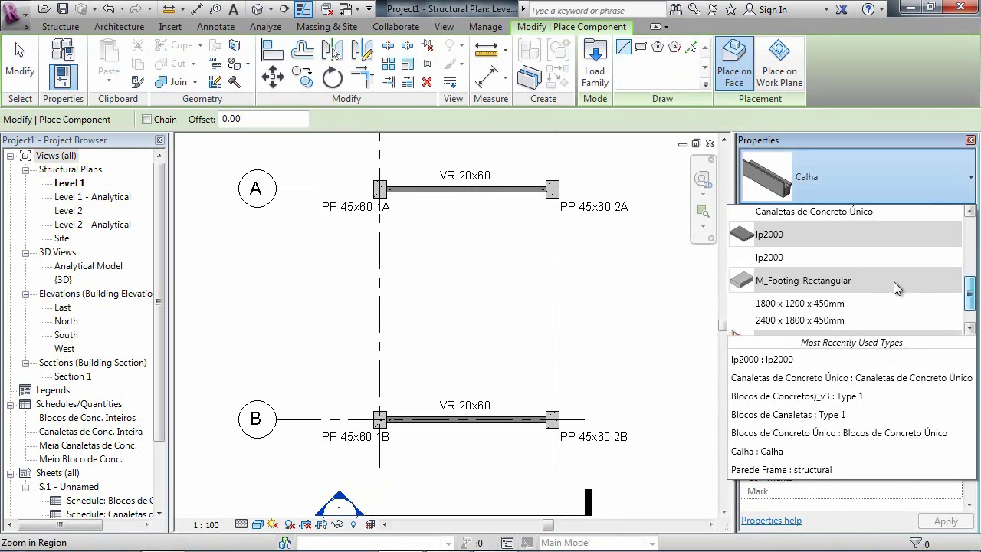
left_click(774, 258)
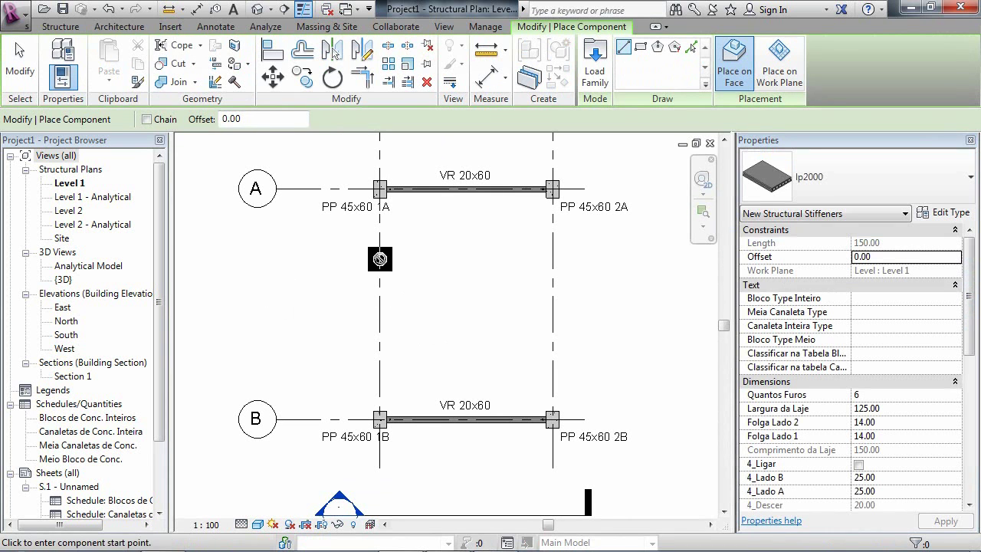
left_click(779, 63)
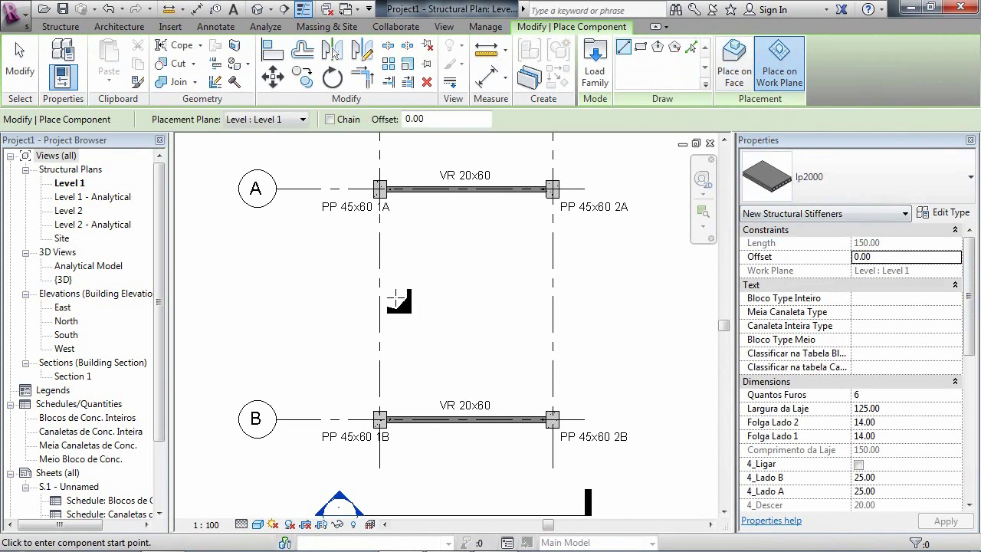
- Draw the lp2000 slab vertically from the lower edge of the grid A beam to the upper edge of the grid B beam, beside the grid 1 columns
scroll(388, 198, "up", 2)
scroll(388, 201, "up", 5)
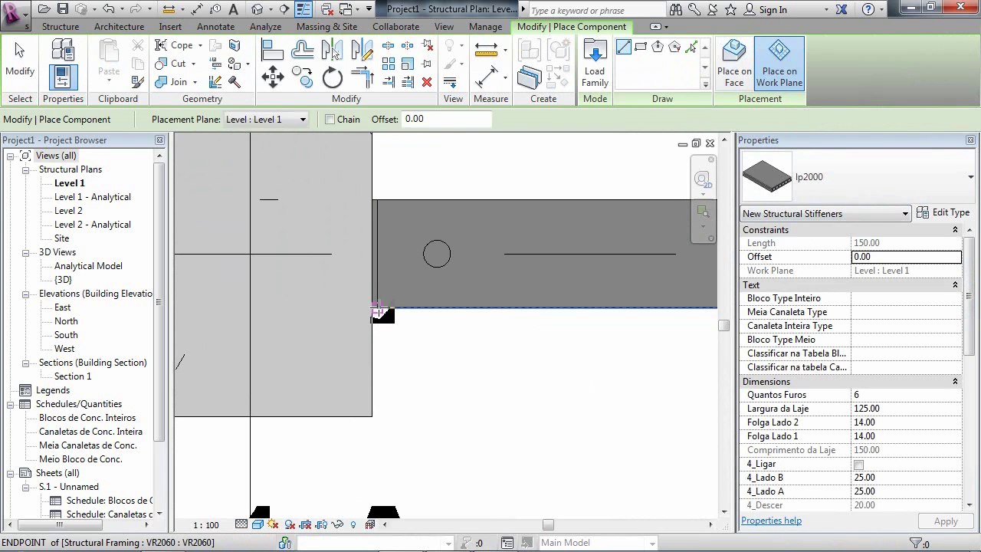
left_click(379, 310)
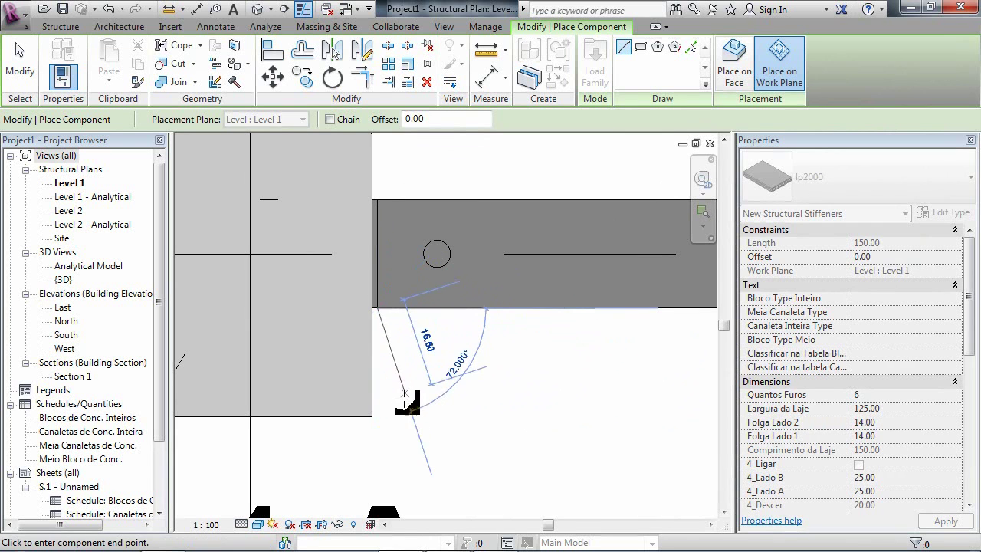
scroll(370, 336, "down", 2)
middle_click_drag(407, 490, 400, 346)
scroll(400, 346, "down", 1)
scroll(355, 502, "down", 1)
middle_click_drag(355, 501, 358, 215)
scroll(359, 215, "down", 1)
scroll(384, 385, "down", 1)
scroll(382, 423, "down", 3)
middle_click_drag(376, 425, 377, 228)
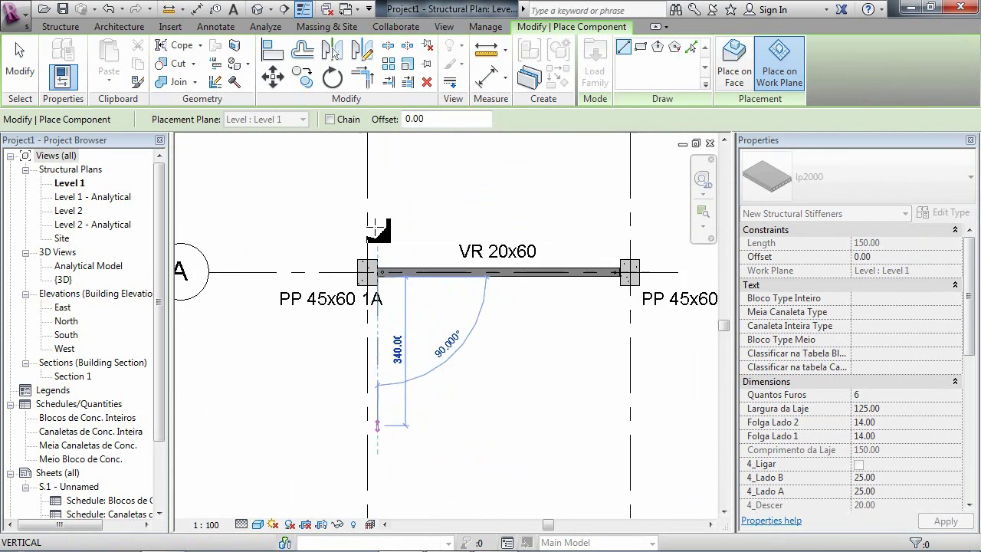
scroll(388, 438, "down", 1)
scroll(376, 370, "up", 5)
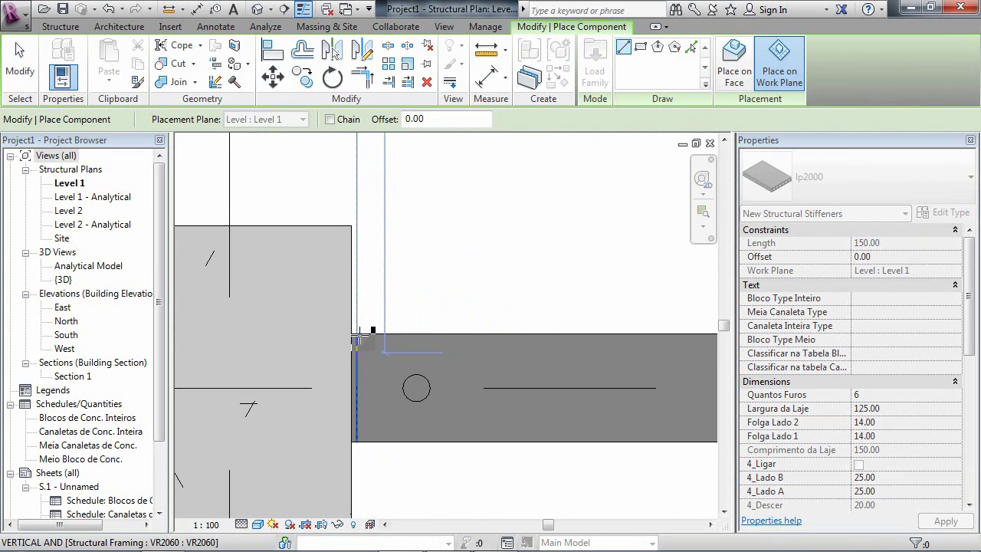
left_click(356, 334)
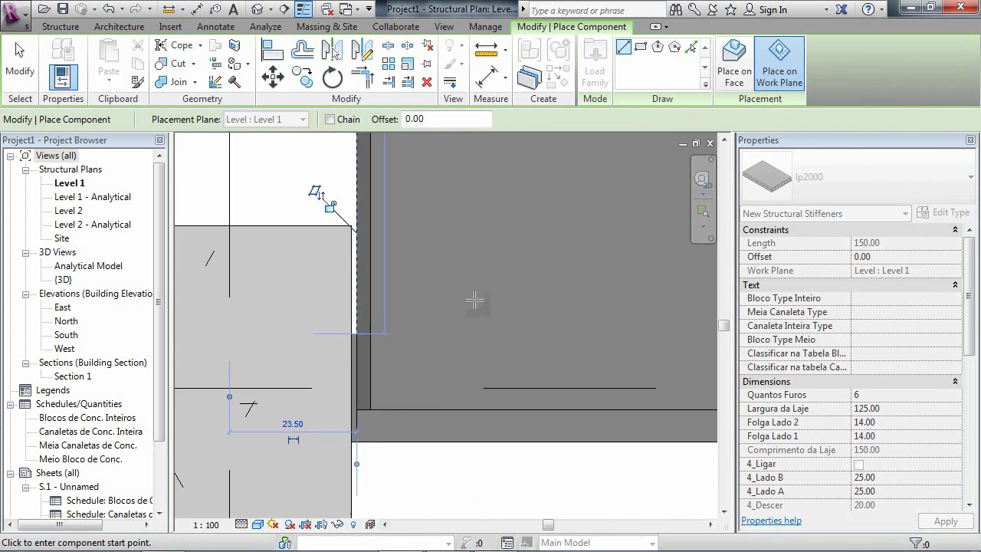
- Inspect how the slab rests on both beams in the 3D view, and return to the Level 1 plan
scroll(506, 268, "down", 5)
middle_click_drag(529, 248, 443, 407)
middle_click_drag(437, 320, 408, 397)
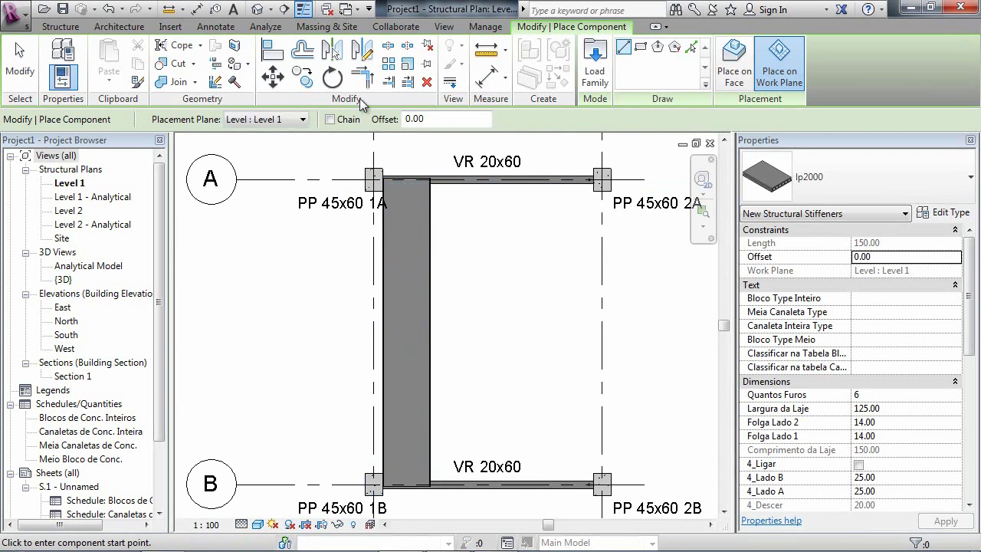
left_click(258, 8)
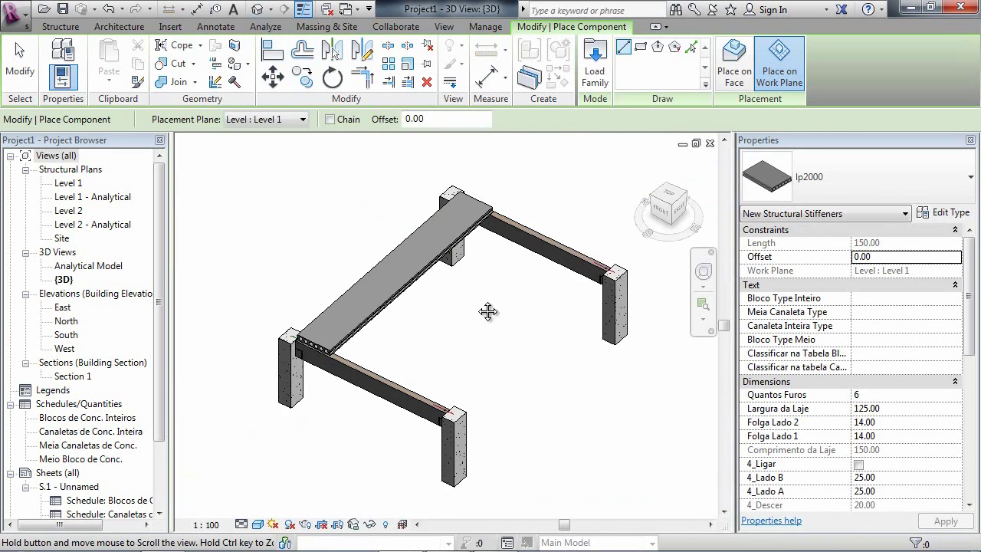
scroll(334, 313, "up", 3)
scroll(368, 389, "up", 5)
middle_click_drag(372, 368, 90, 230, "shift")
double_click(65, 182)
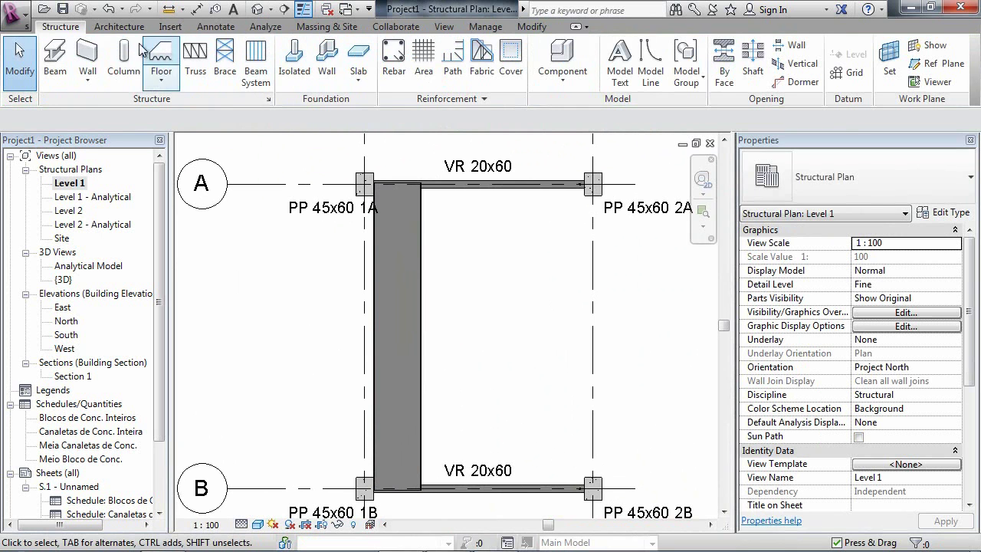
- Tag the lp2000 slab by category with a vertical tag and no leader
left_click(217, 27)
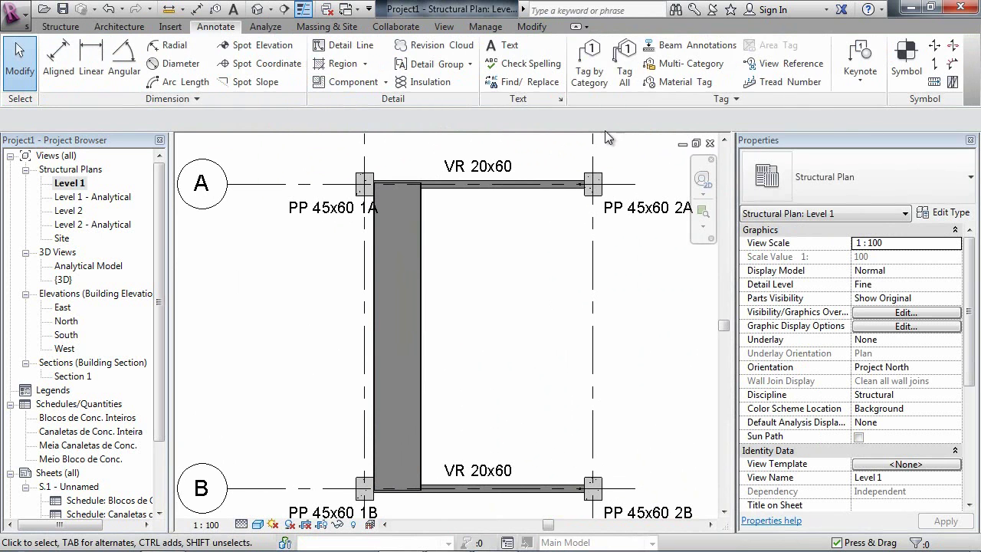
left_click(589, 60)
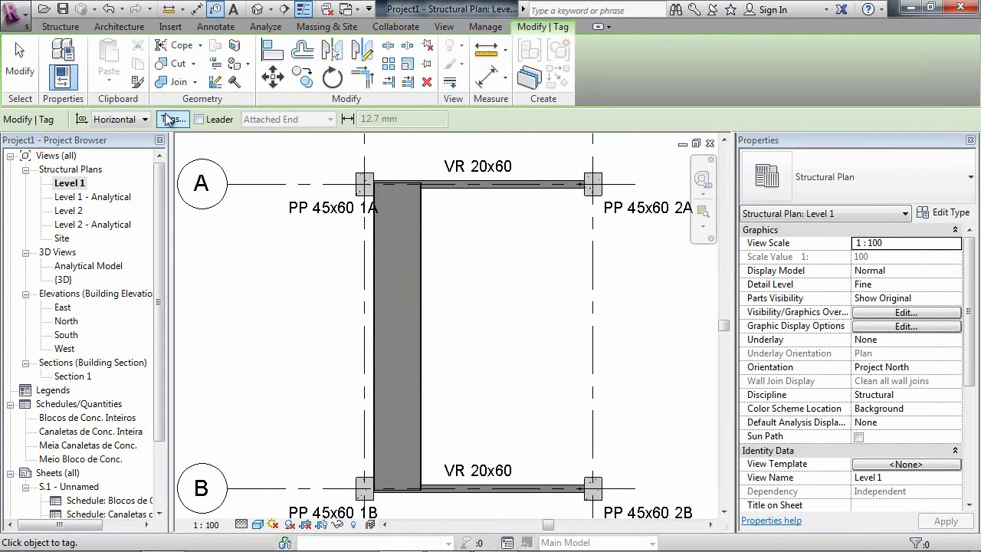
left_click(132, 121)
left_click(126, 146)
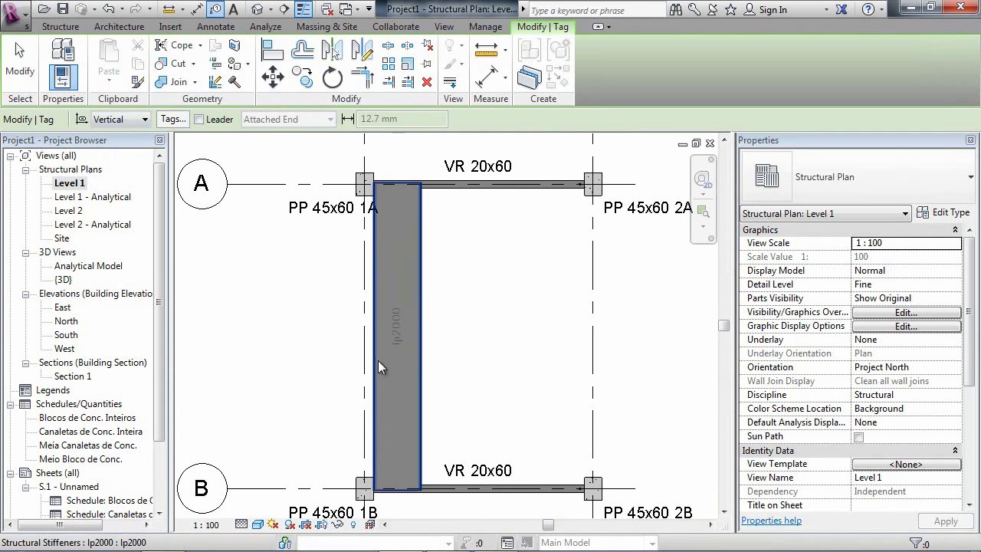
left_click(417, 339)
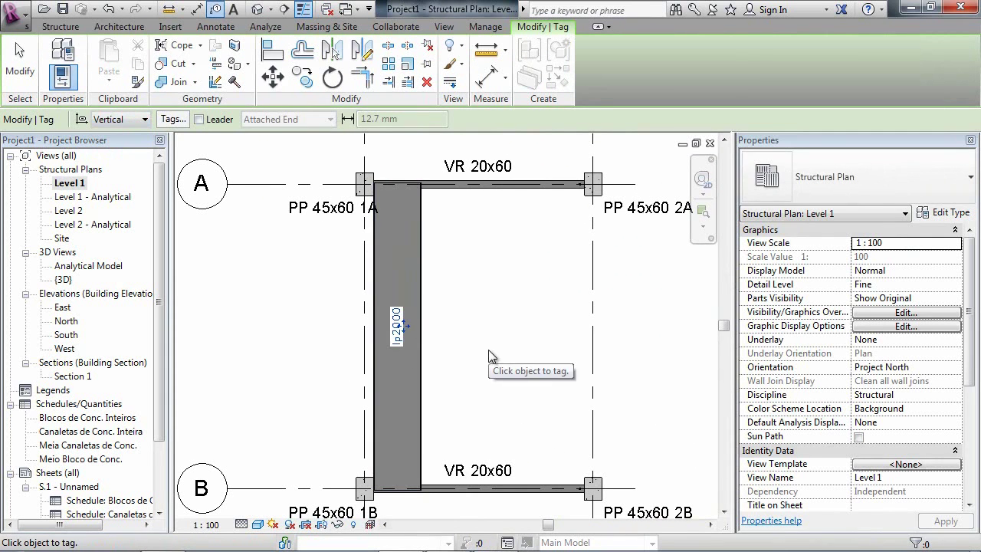
scroll(429, 372, "up", 1)
scroll(429, 372, "down", 1)
scroll(439, 221, "up", 1)
key("Escape")
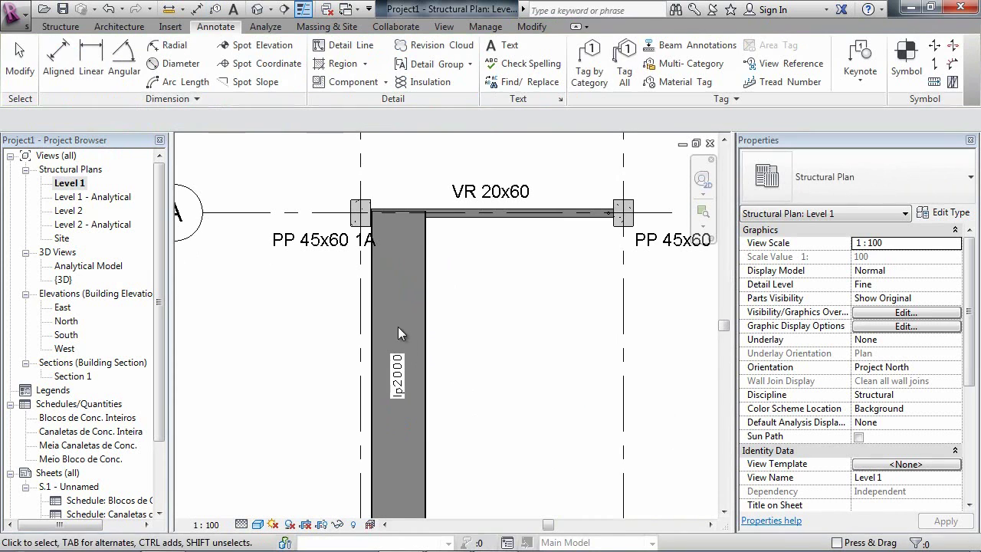
- Copy the lp2000 slab and its tag four times towards grid 2, placing the slabs edge to edge
left_click_drag(466, 423, 379, 329)
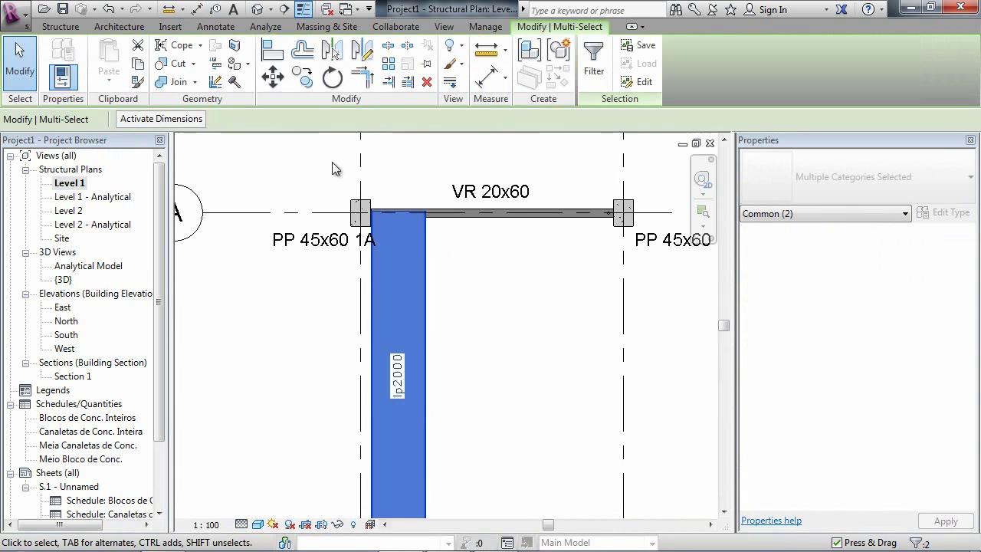
left_click(305, 74)
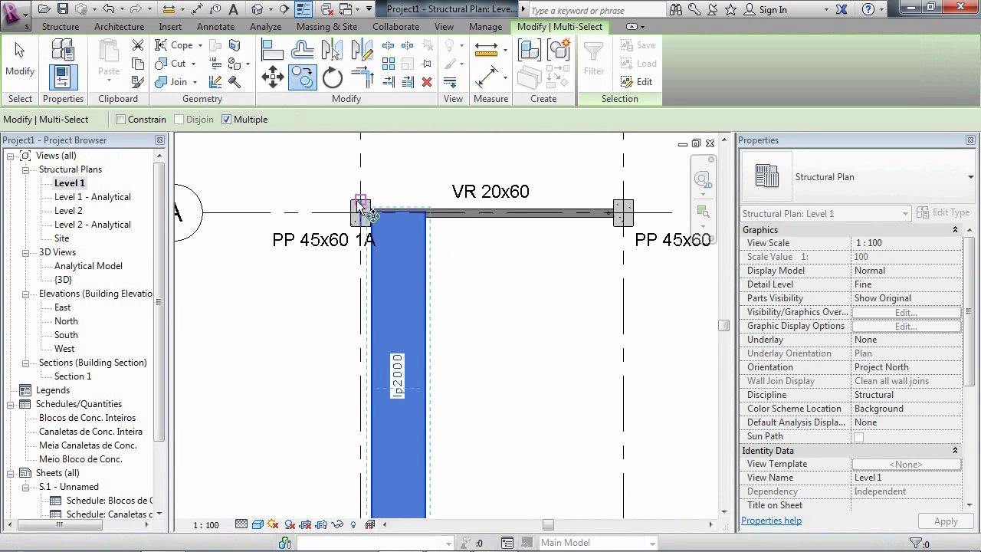
scroll(383, 218, "up", 5)
left_click(330, 183)
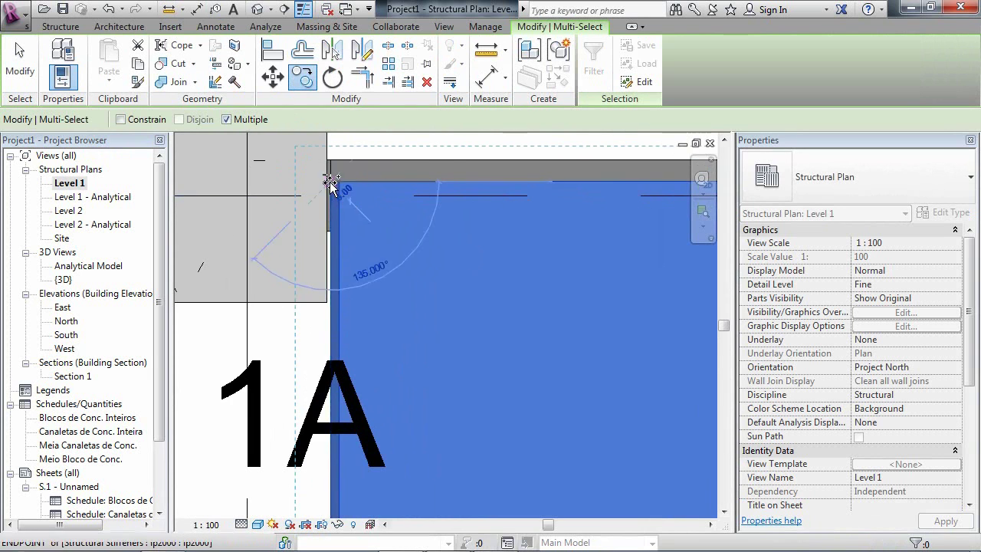
middle_click_drag(674, 181, 206, 189)
left_click(305, 184)
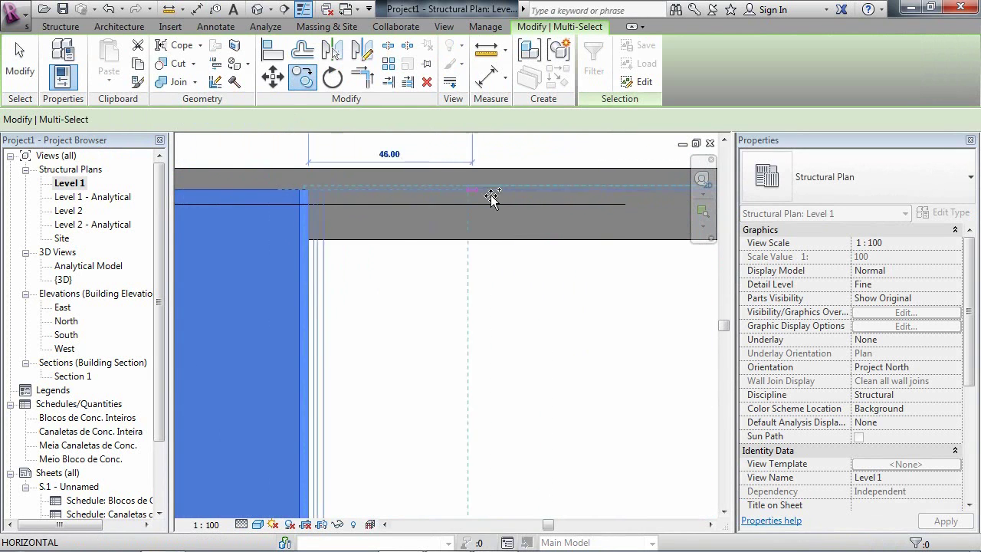
middle_click_drag(585, 200, 171, 203)
middle_click_drag(262, 196, 335, 213)
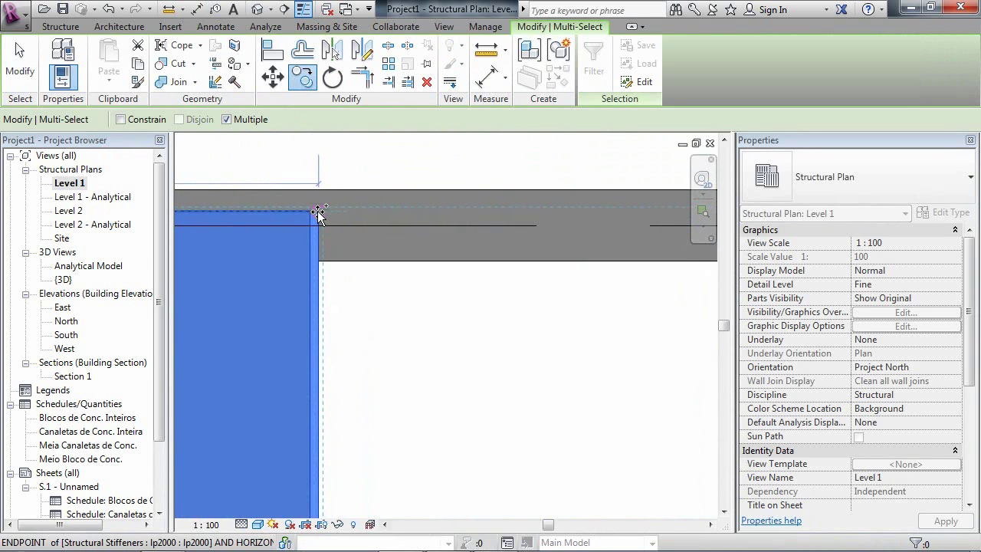
left_click(318, 212)
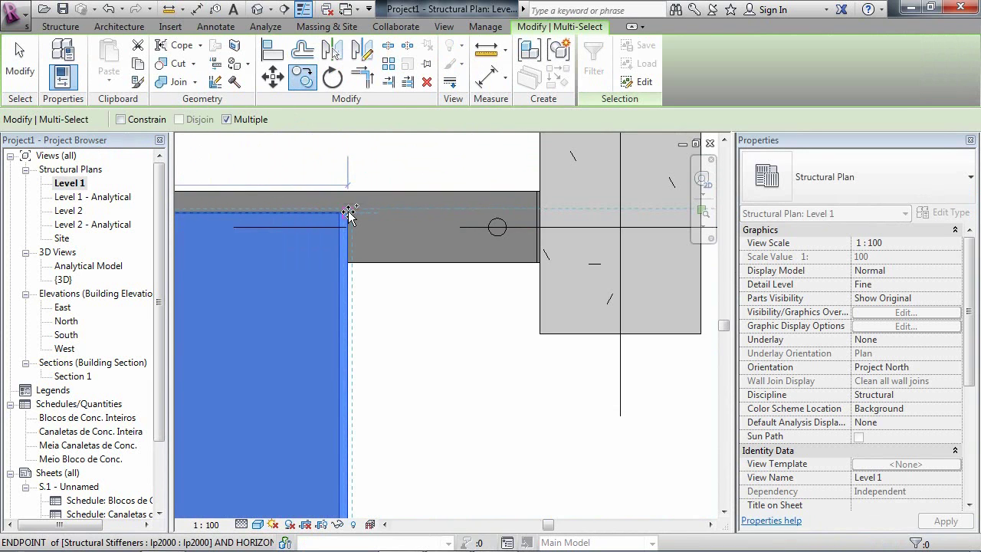
left_click(349, 212)
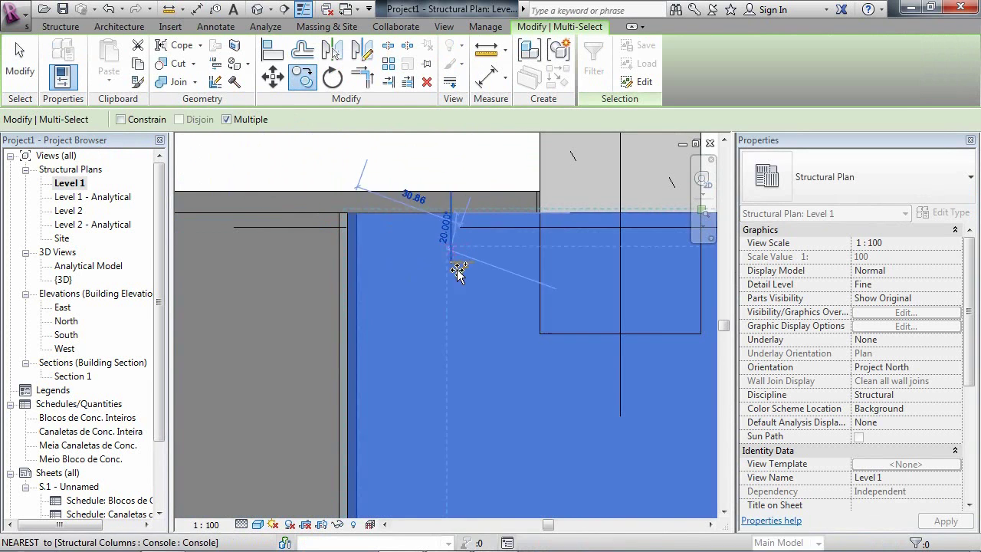
scroll(455, 269, "down", 5)
key("Escape")
middle_click_drag(469, 331, 479, 234)
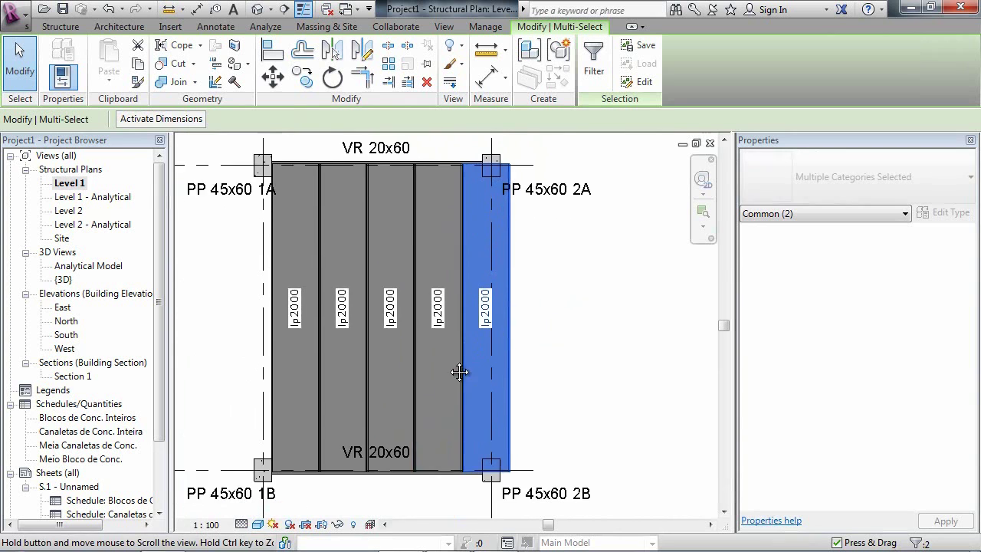
- Dimension from the start edge of the last lp2000 slab to the outer face of column 2B, placing it below the column
middle_click_drag(461, 373, 456, 276)
middle_click_drag(440, 400, 419, 435)
scroll(449, 346, "up", 8)
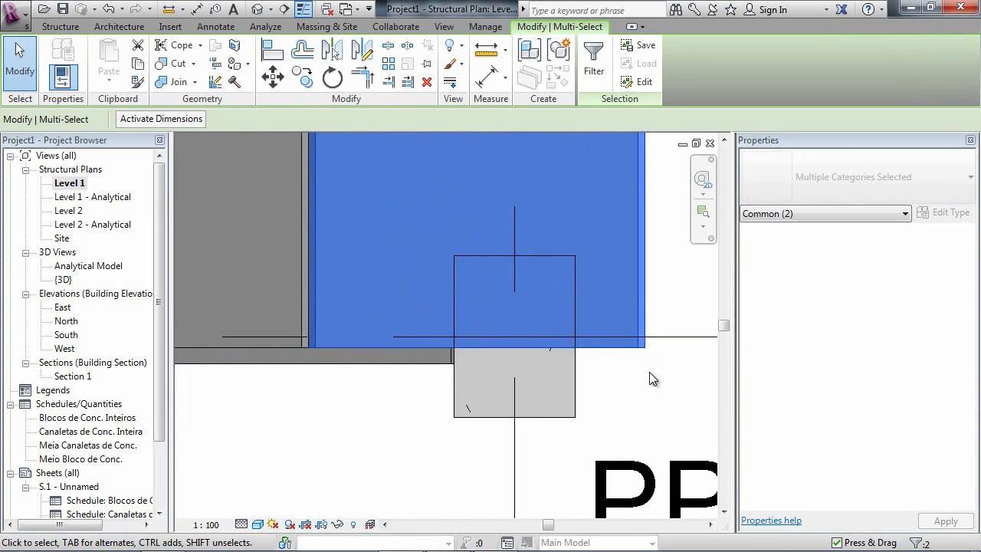
scroll(646, 366, "up", 2)
left_click(197, 9)
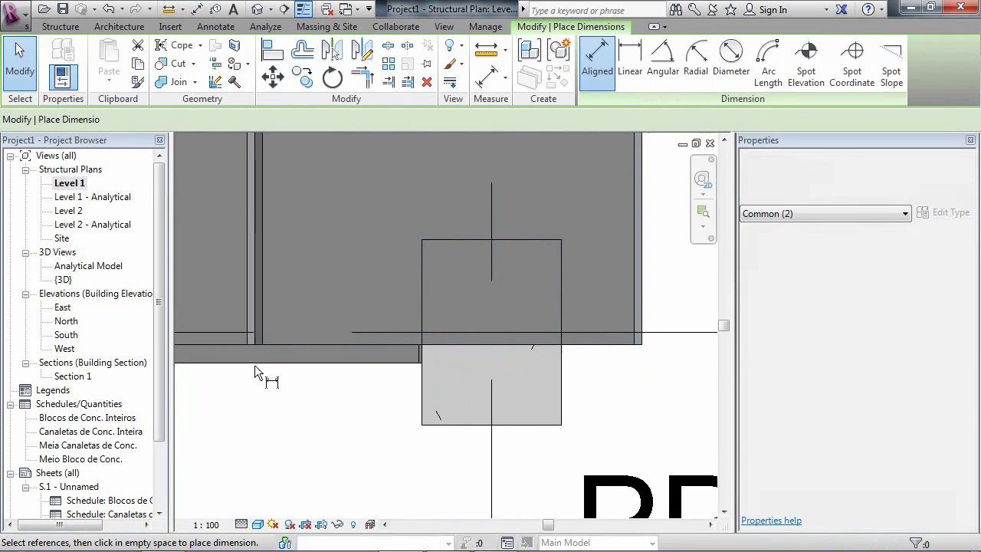
left_click(255, 345)
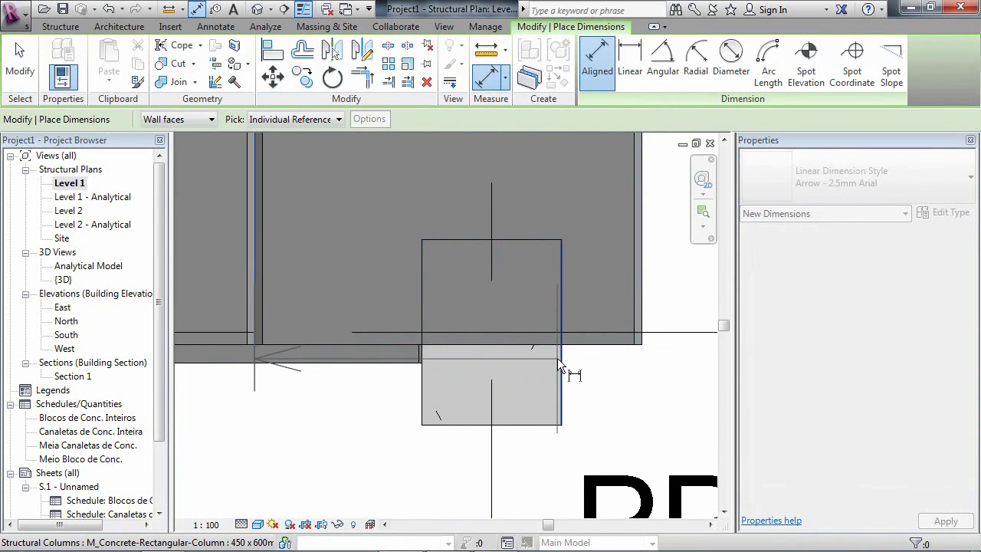
left_click(560, 365)
scroll(536, 397, "down", 1)
middle_click_drag(535, 397, 527, 220)
scroll(527, 220, "down", 2)
left_click(526, 442)
key("Escape")
key("Escape")
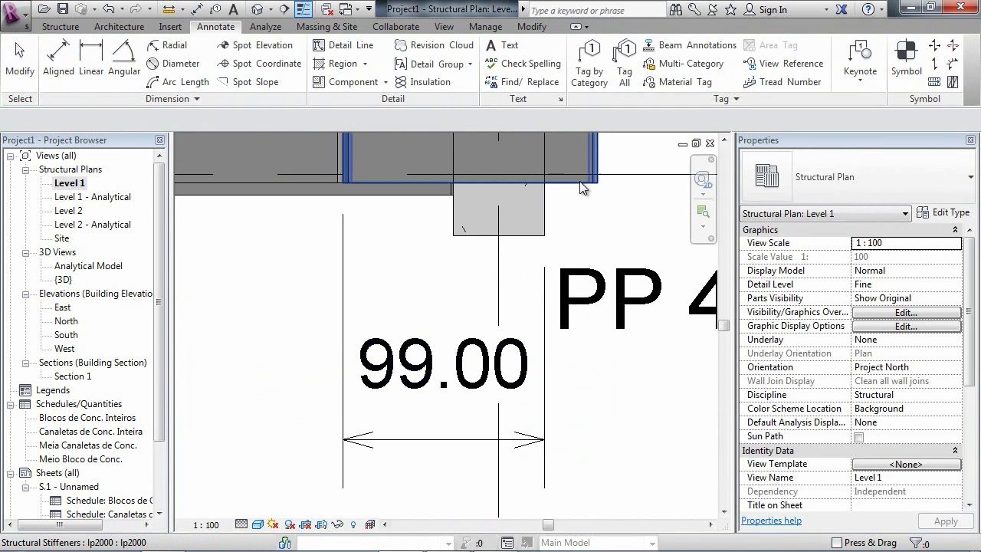
- Set the Largura da Laje of the last lp2000 slab at grid 2 to 99 and check it in 3D
left_click(580, 181)
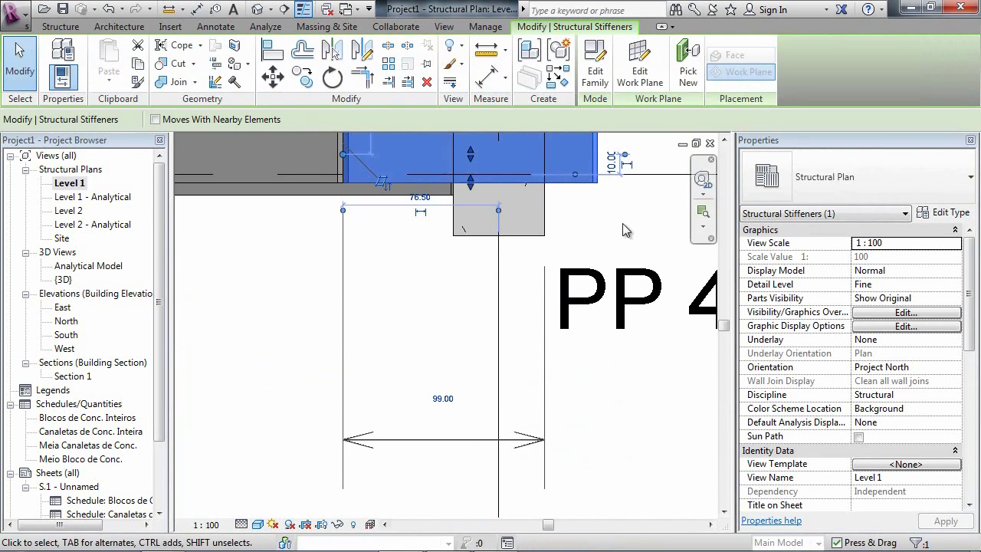
left_click(258, 10)
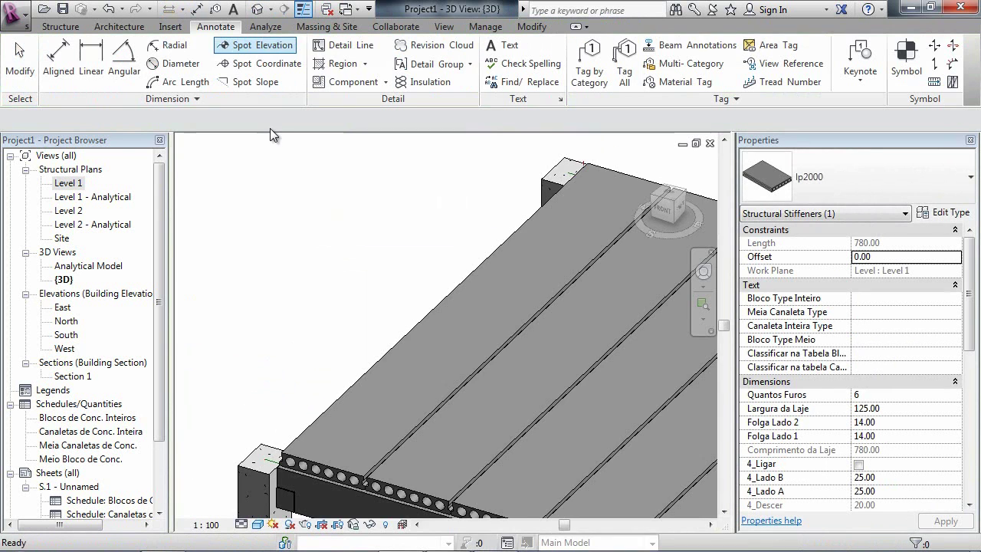
scroll(438, 398, "up", 5)
scroll(442, 398, "up", 2)
scroll(535, 442, "up", 2)
middle_click_drag(496, 414, 566, 470)
left_click(515, 418)
left_click(905, 408)
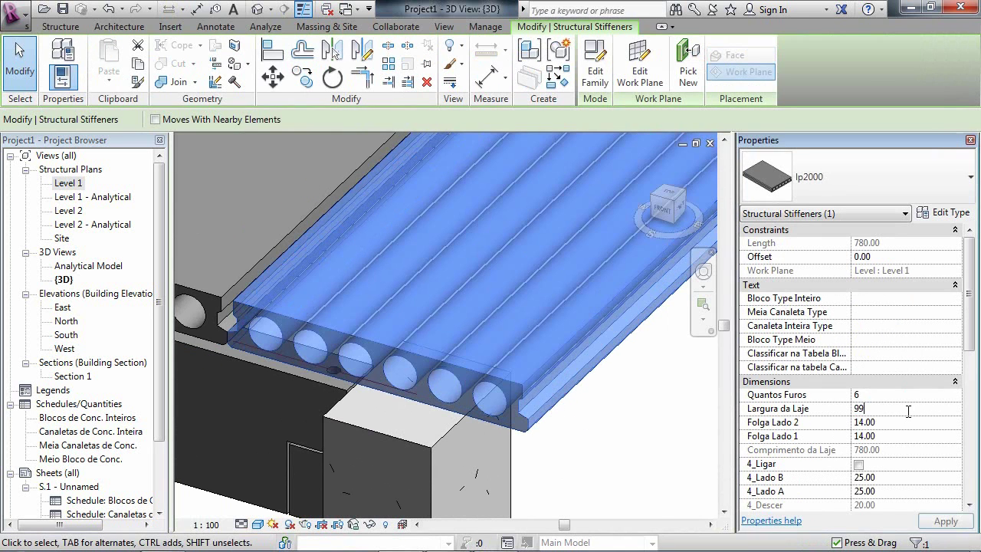
left_click(622, 442)
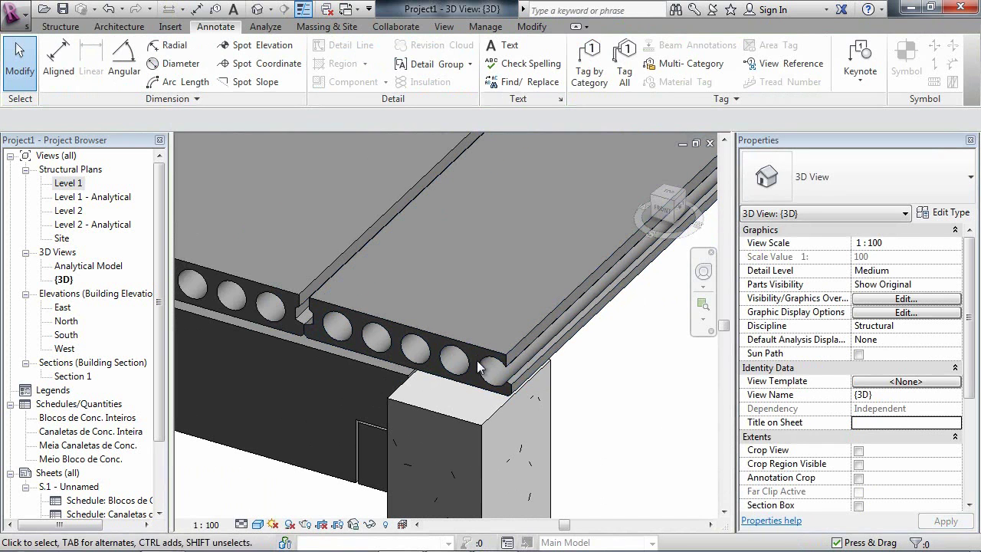
- Reduce the Quantos Furos of the narrowed slab at grid 2 to 2
left_click(533, 337)
left_click_drag(970, 349, 971, 406)
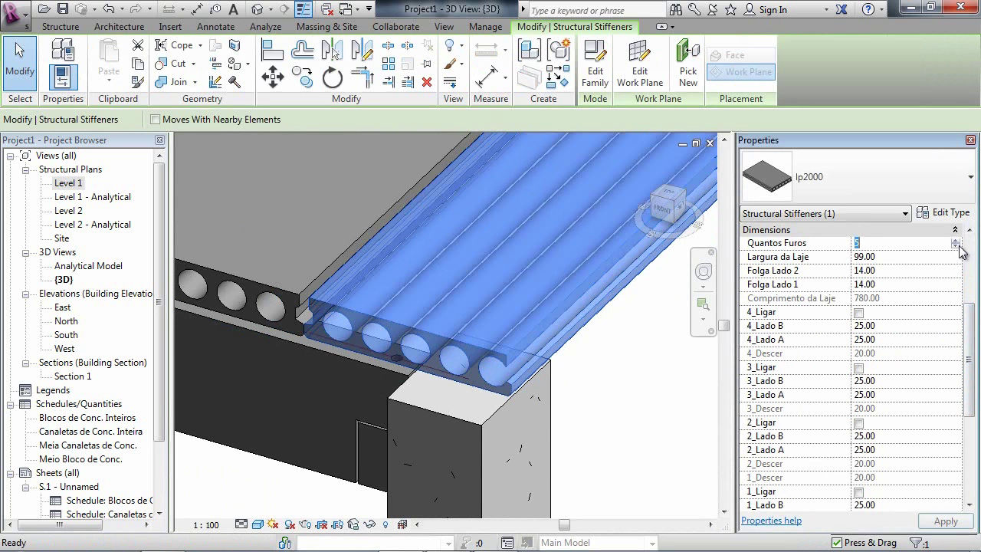
left_click(957, 247)
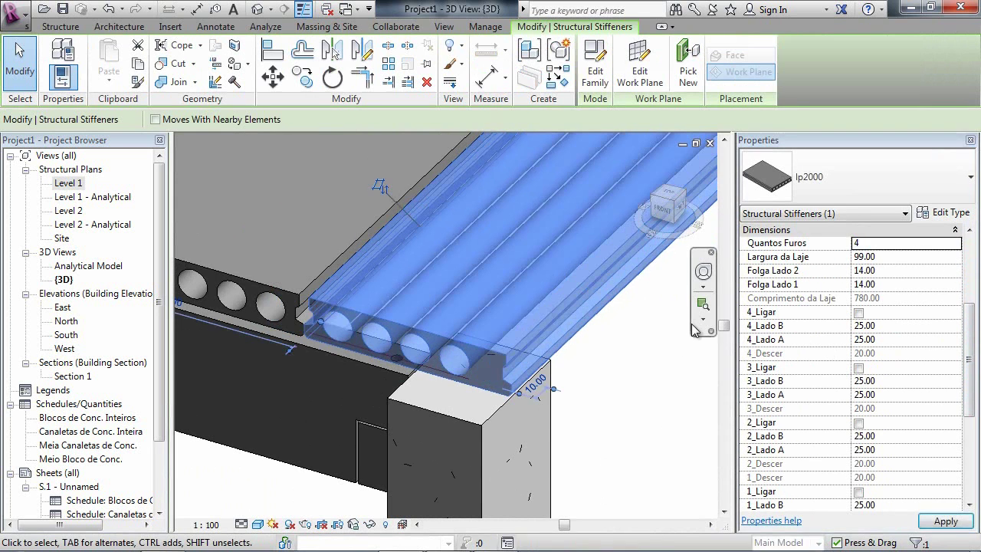
left_click(957, 247)
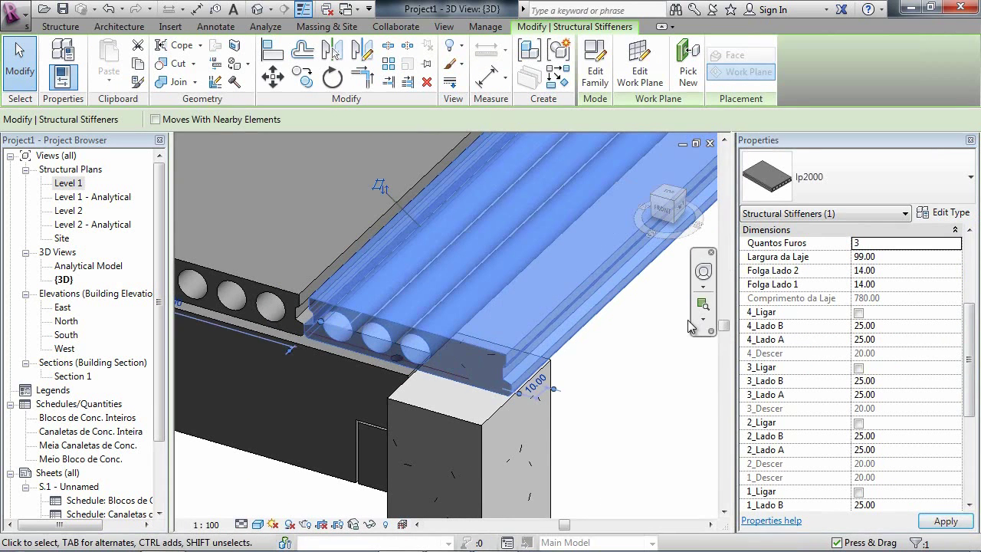
left_click(955, 247)
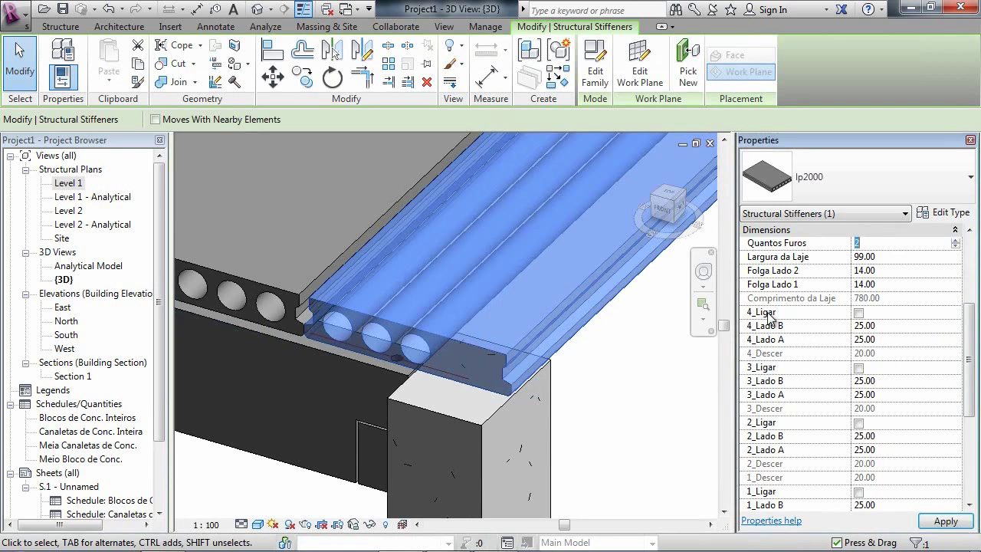
left_click(618, 363)
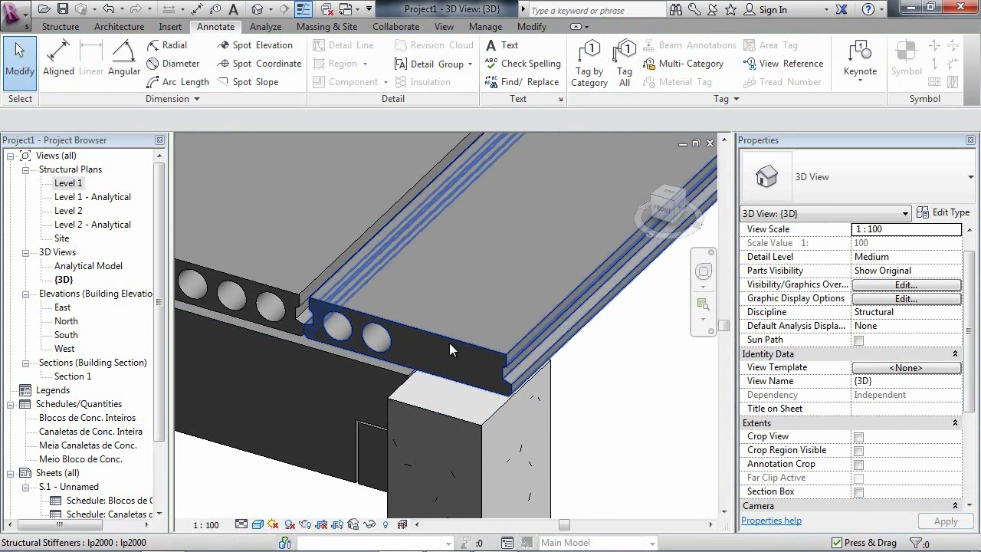
middle_click_drag(622, 449, 613, 465)
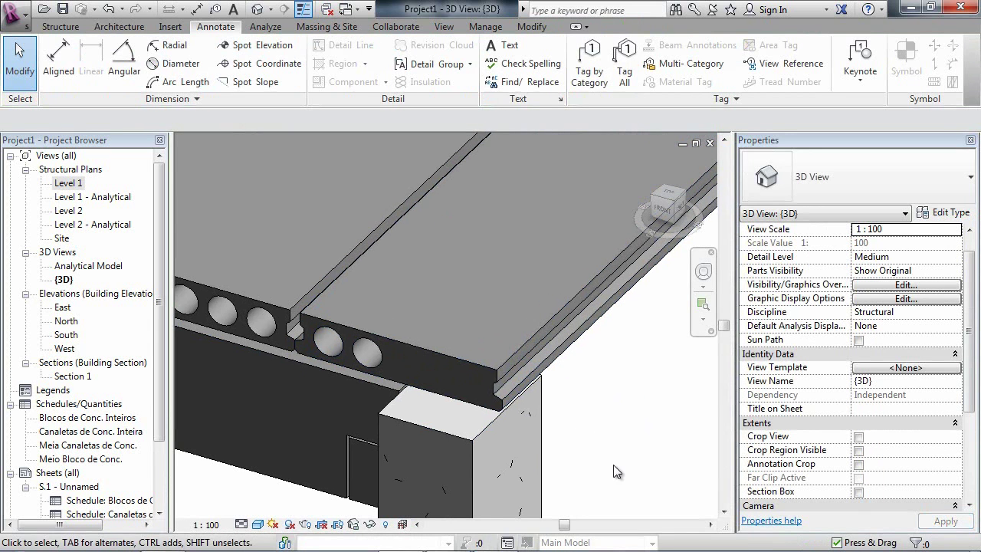
- Return to the Level 1 plan and delete the slab width dimension below column 2B
double_click(68, 182)
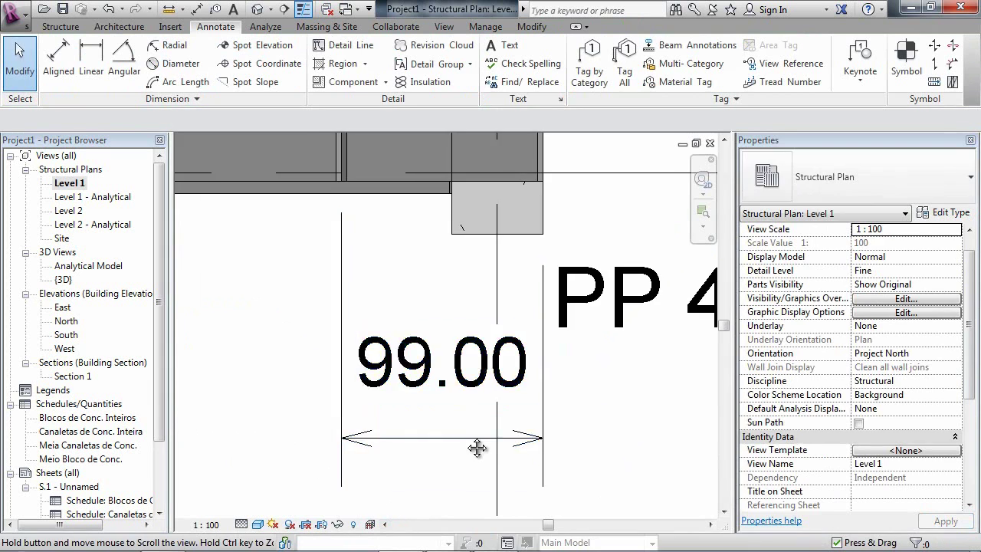
middle_click_drag(476, 449, 449, 506)
left_click(524, 463)
key("Delete")
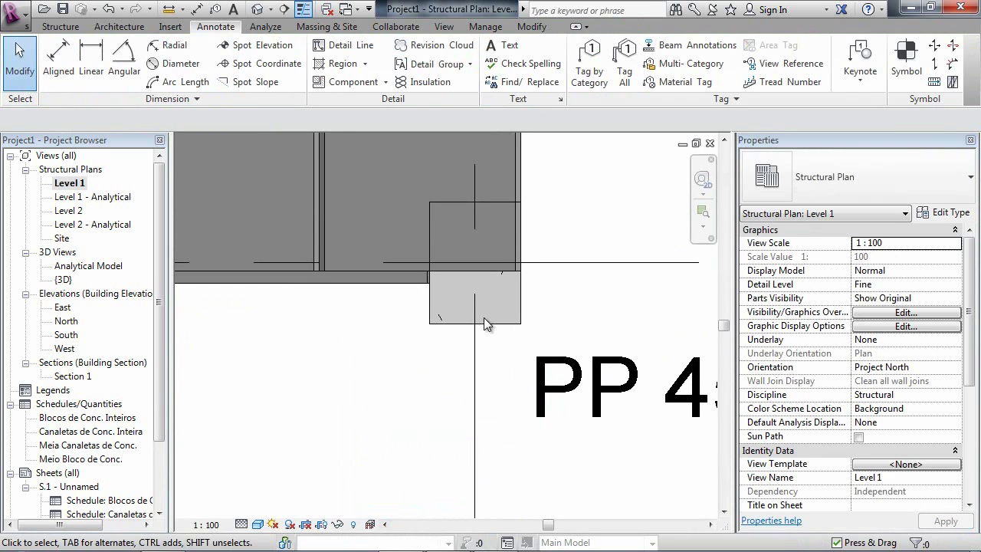
- Dimension horizontally from the end of the grid B beam to the outer face of column 2B
scroll(496, 322, "up", 2)
middle_click_drag(503, 327, 503, 475)
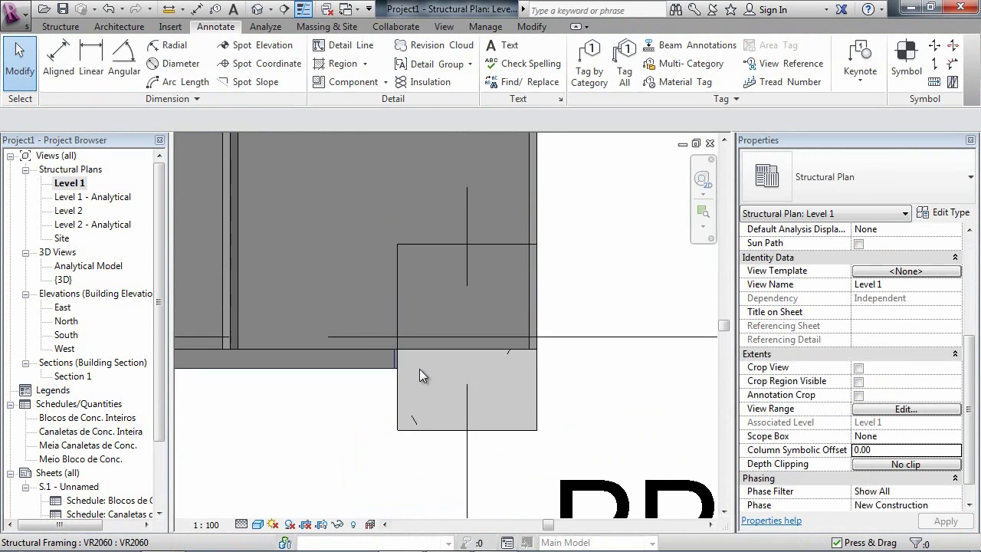
middle_click_drag(419, 369, 367, 363)
key("d")
key("i")
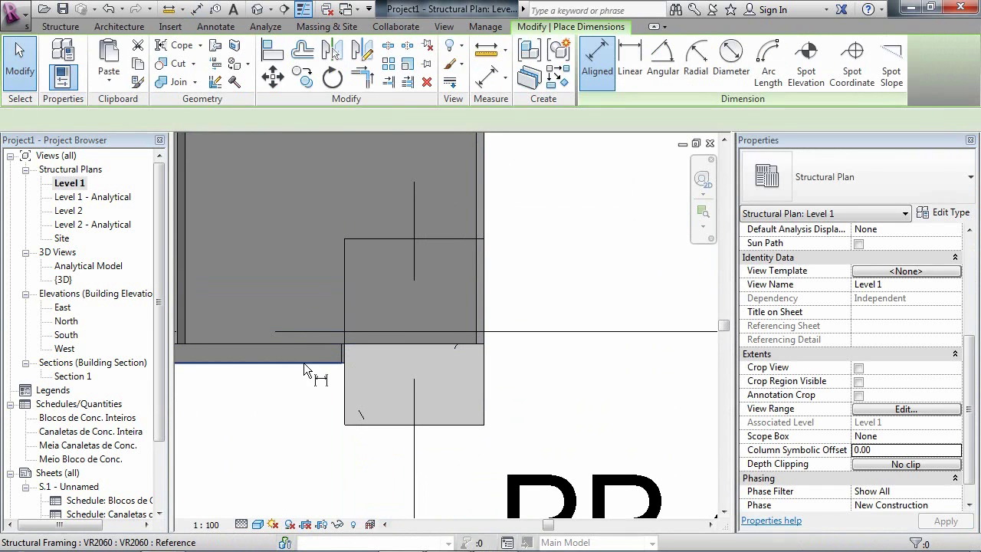
left_click(341, 351)
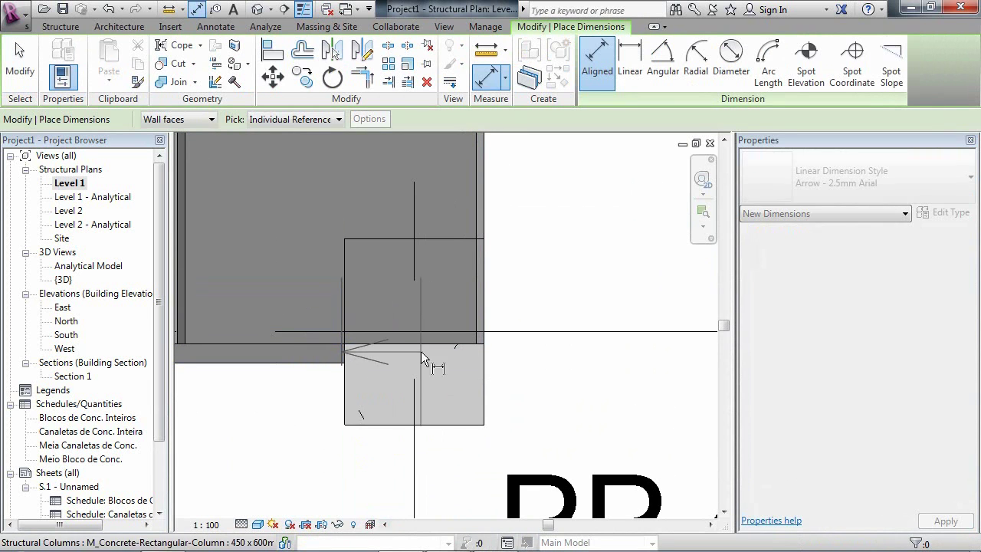
left_click(483, 340)
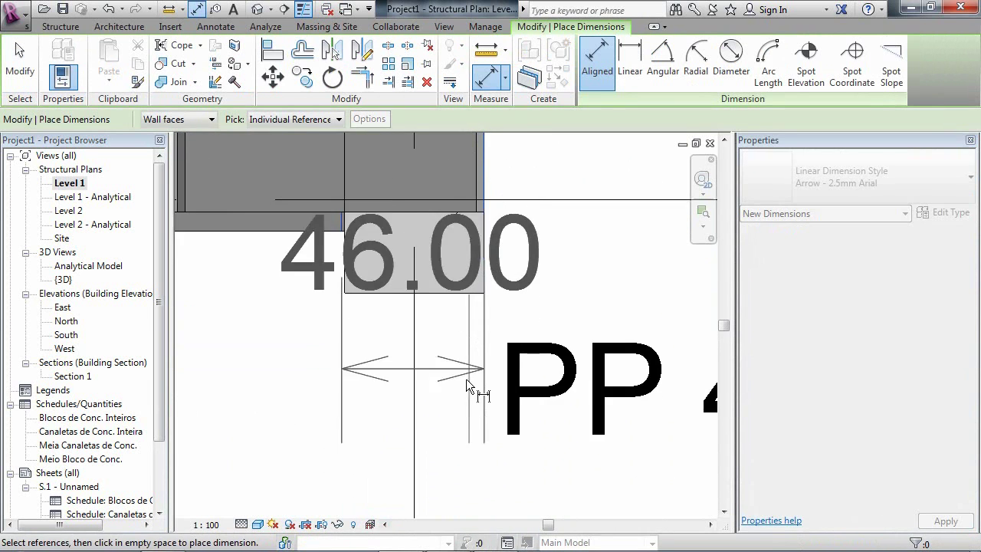
left_click(465, 481)
- Dimension vertically from the slab's end edge to the inner face of column 2B, placing it beside the column
scroll(465, 307, "down", 1)
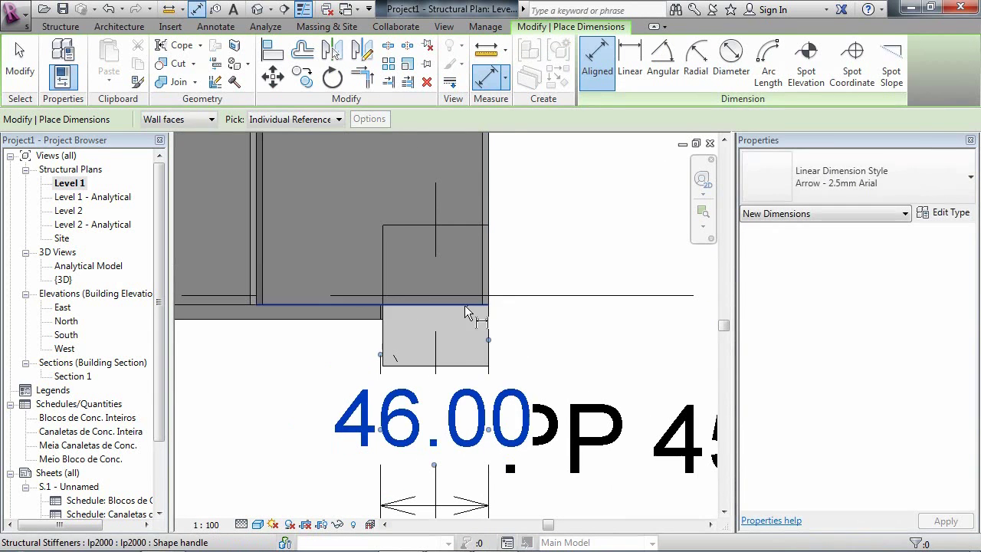
left_click(476, 222)
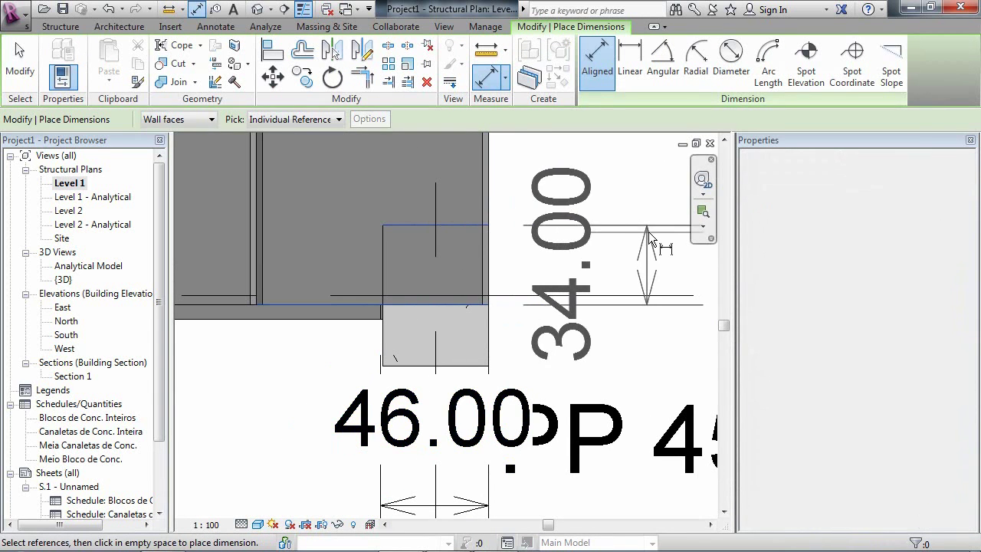
left_click(649, 232)
scroll(569, 357, "down", 2)
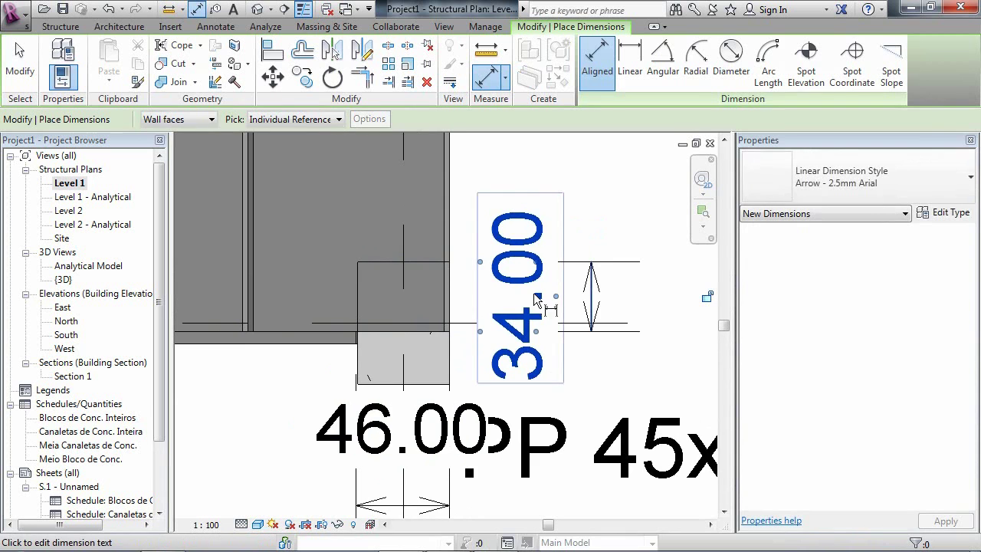
key("Escape")
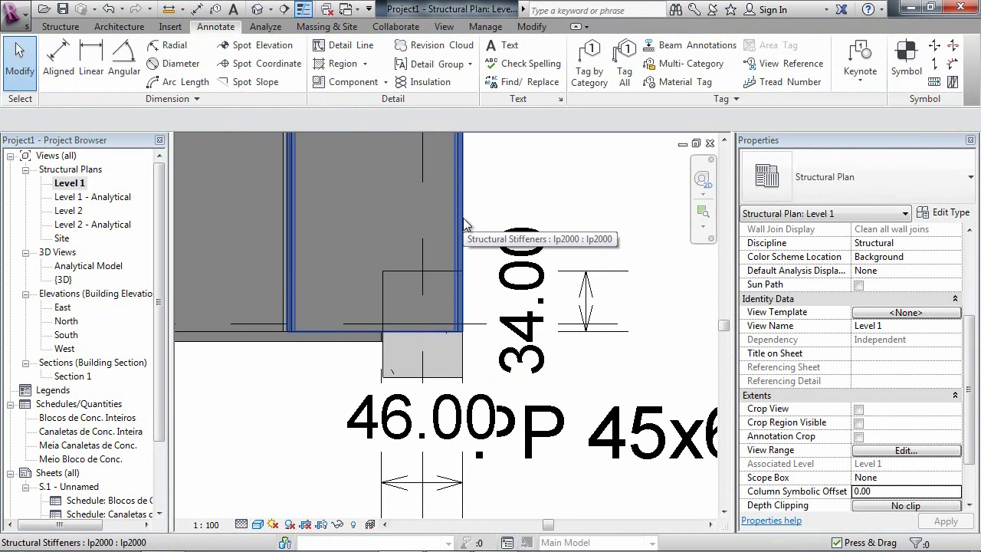
- Turn on the slab's 1_Ligar cutout at column 2B, with 1_Lado B at 46 and 1_Lado A at 35
left_click(462, 220)
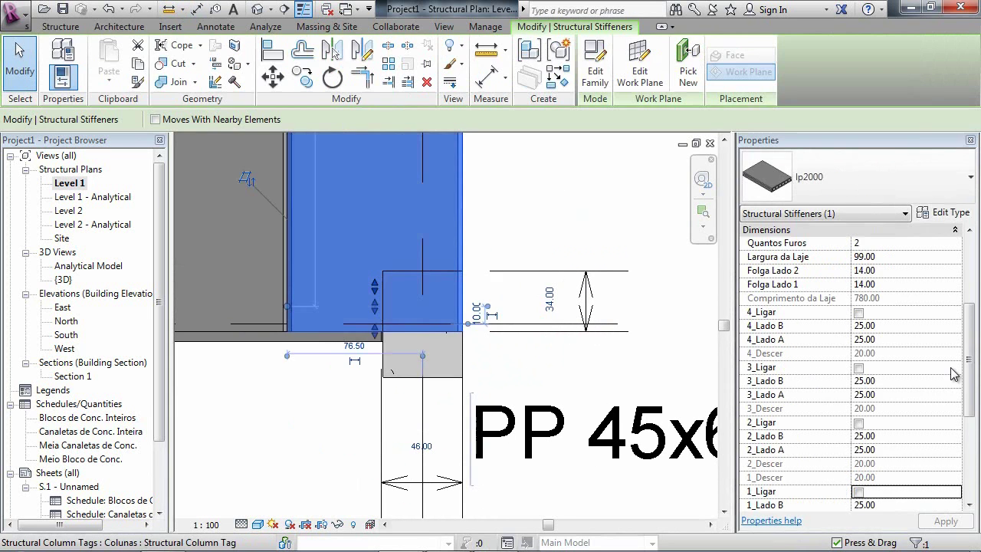
scroll(889, 400, "down", 5)
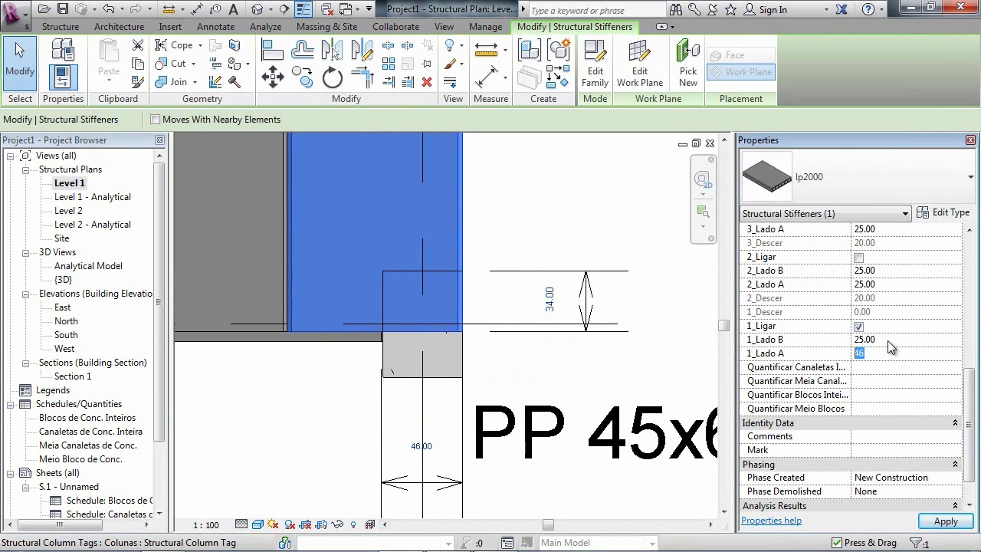
left_click(889, 353)
type("35")
left_click(588, 356)
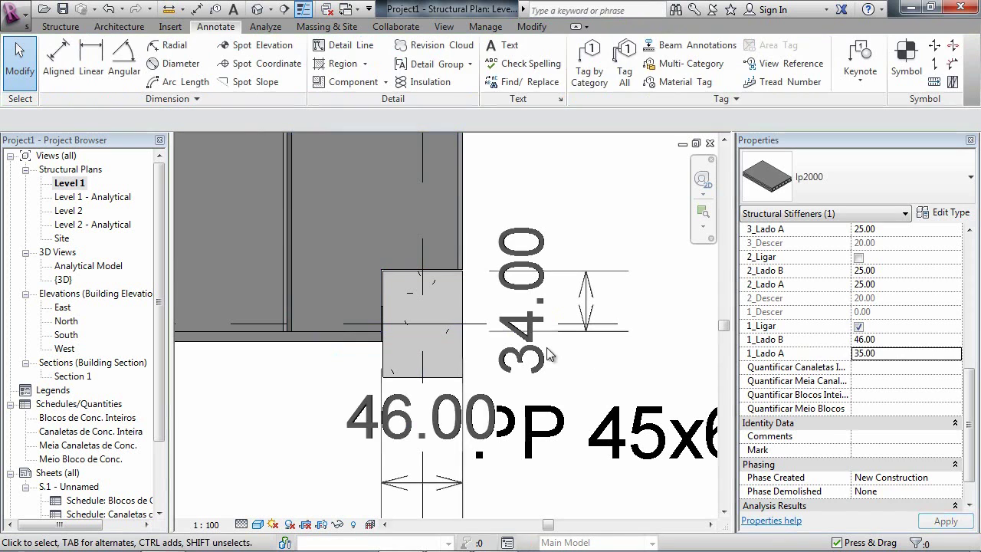
- Delete the horizontal and vertical cutout dimensions around column 2B
left_click(421, 433)
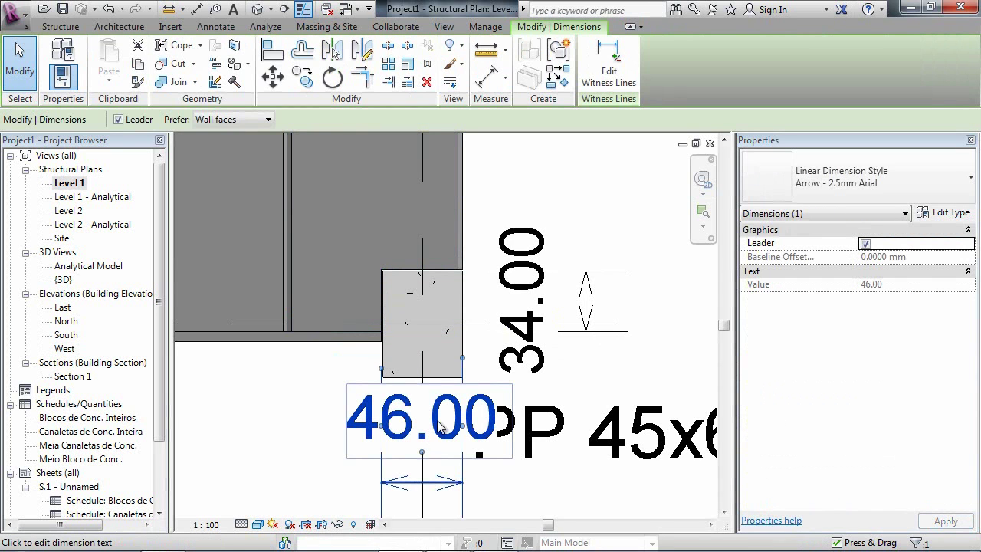
left_click(541, 362)
key("Delete")
scroll(527, 253, "up", 5)
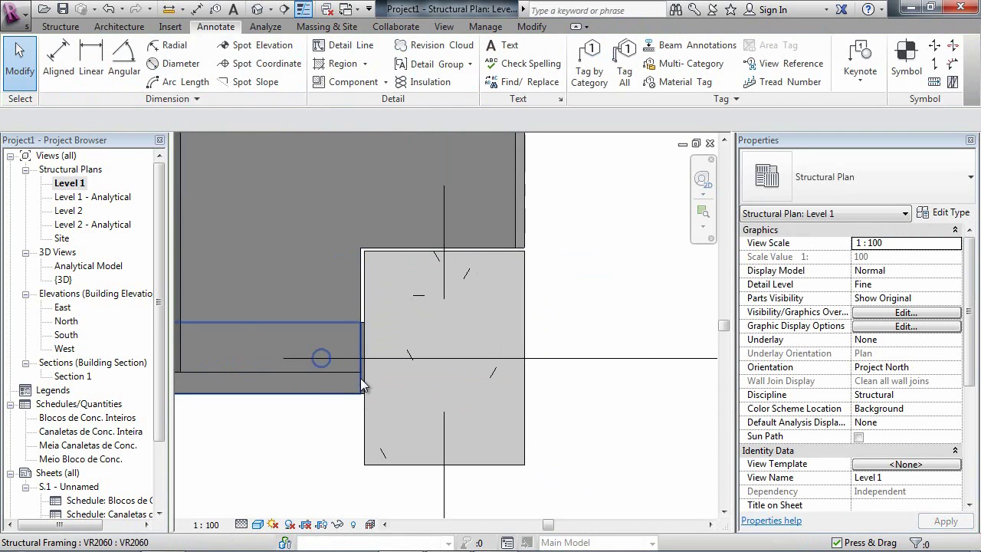
- In the 3D view, set the Top Offset of column 2B to 150
left_click(257, 9)
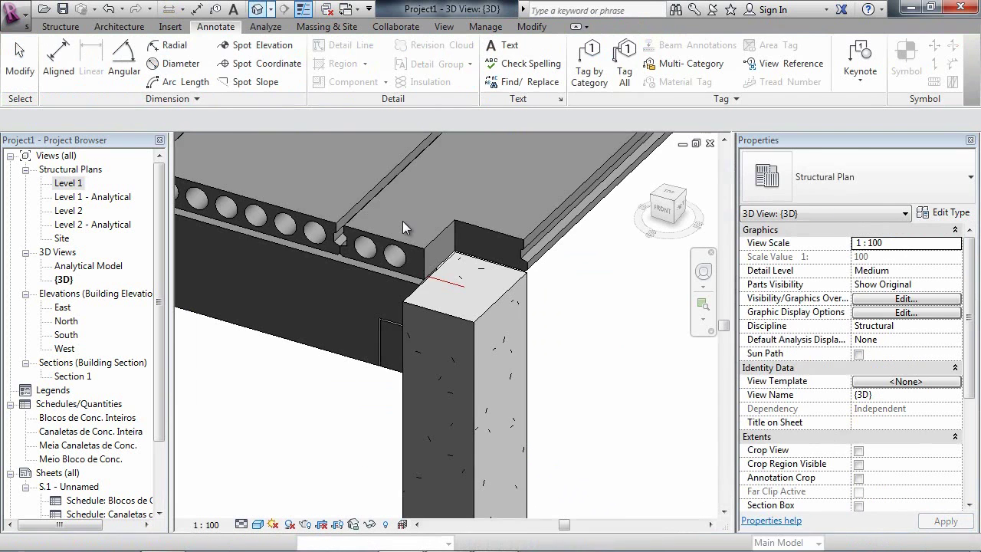
left_click(245, 383)
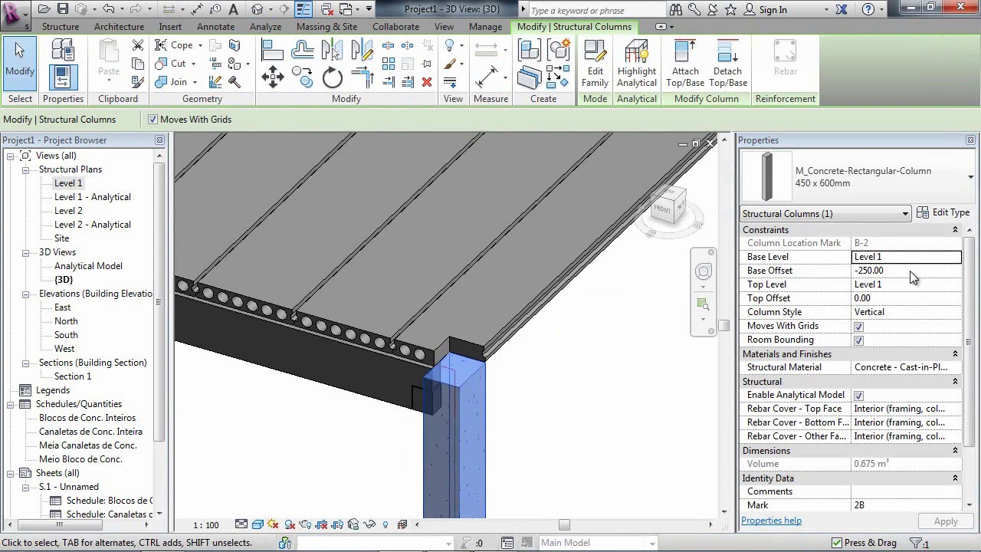
left_click(900, 274)
left_click(602, 218)
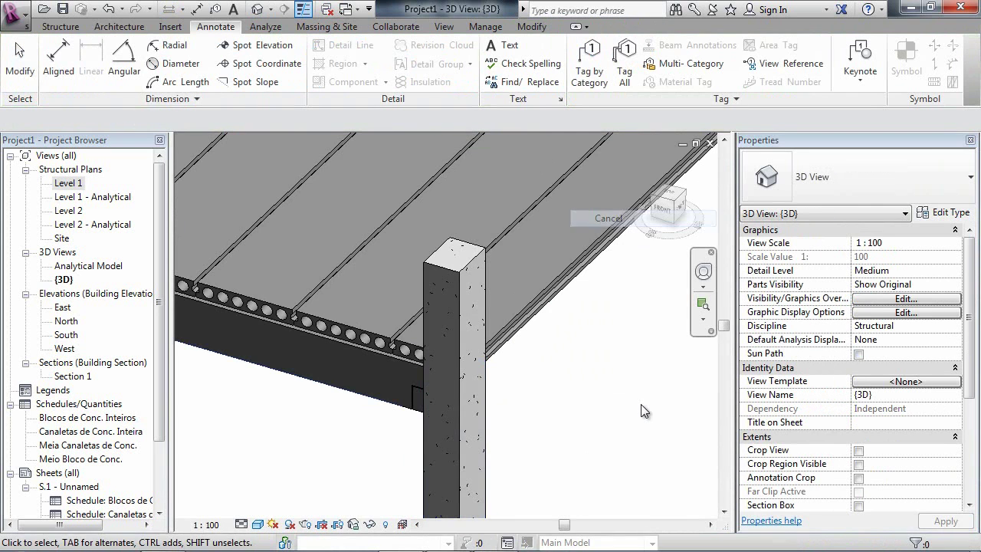
- Inspect from several angles how the raised column 2B fits into the slab cutout
middle_click_drag(698, 288, 719, 335, "shift")
left_click(370, 347)
middle_click_drag(508, 369, 373, 312, "shift")
scroll(377, 398, "up", 3)
scroll(373, 309, "down", 3)
mouse_move(389, 353)
middle_mouse_down()
mouse_move(482, 468)
mouse_move(420, 447)
middle_mouse_up()
left_click(514, 429)
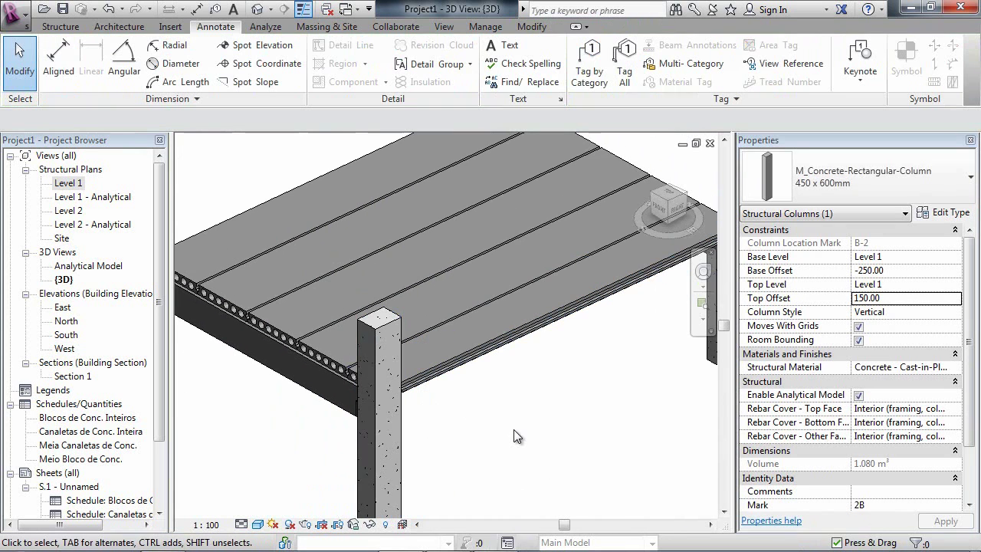
middle_click_drag(508, 417, 496, 395)
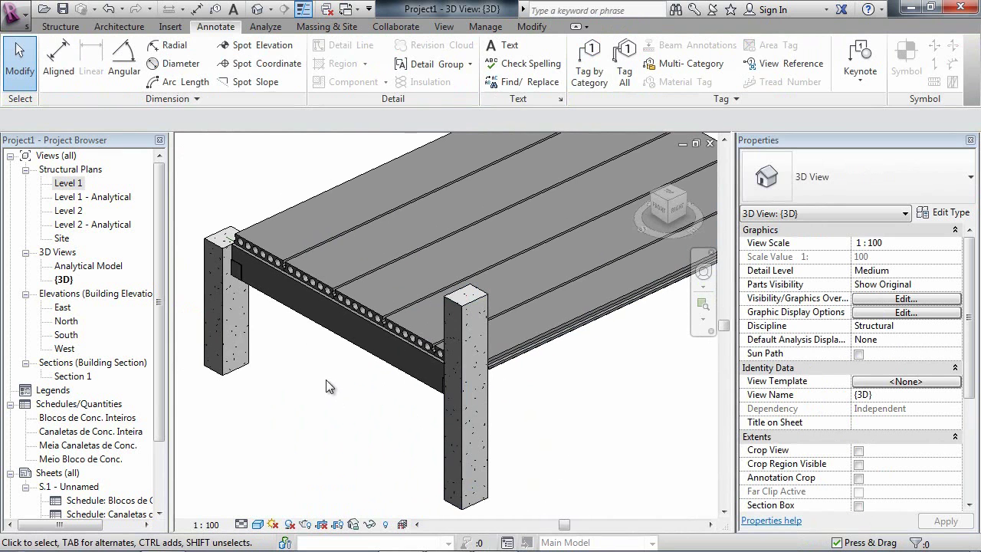
- Examine the VR2060 girder's properties and how the slabs rest on it from several angles
scroll(325, 383, "up", 2)
left_click(381, 340)
left_click_drag(971, 321, 980, 445)
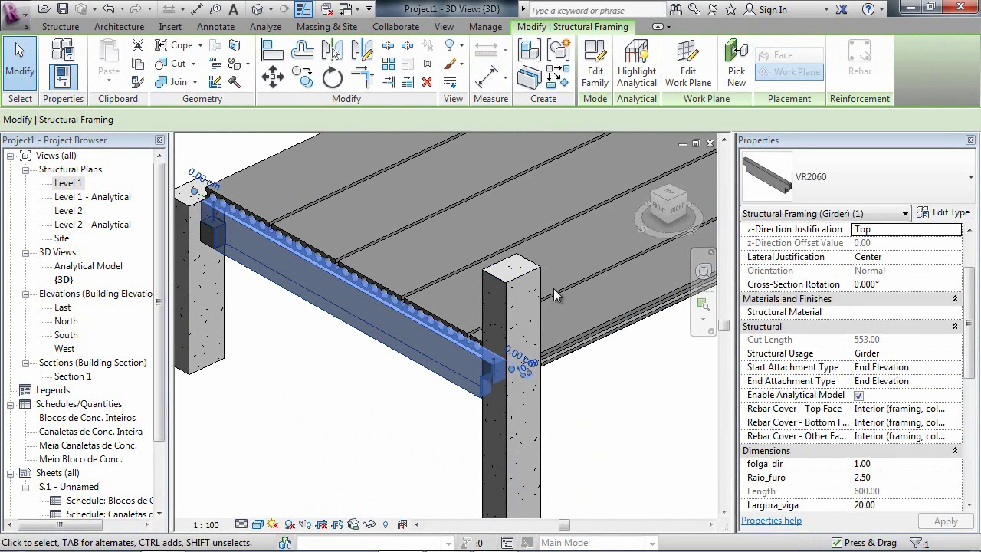
left_click(616, 427)
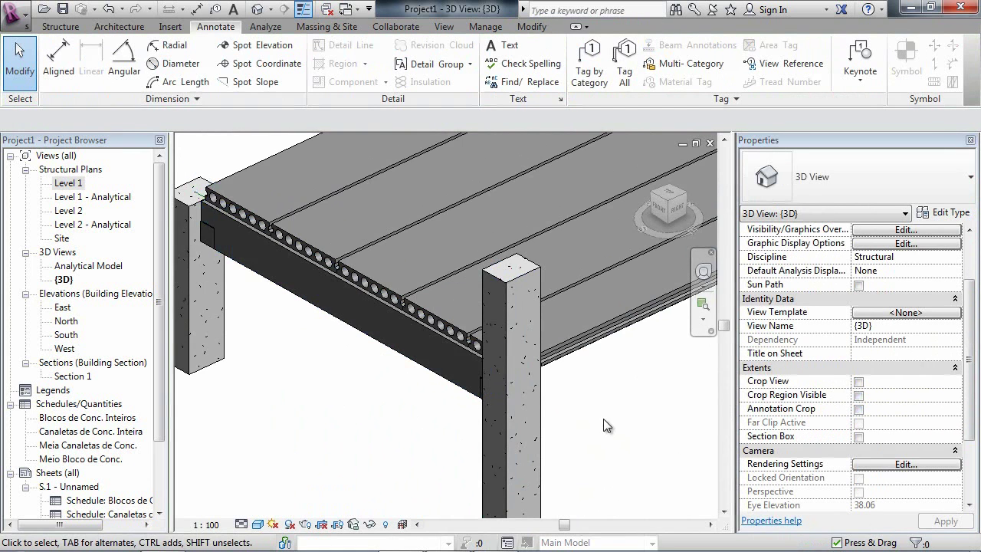
scroll(605, 418, "down", 1)
middle_click_drag(606, 416, 567, 410)
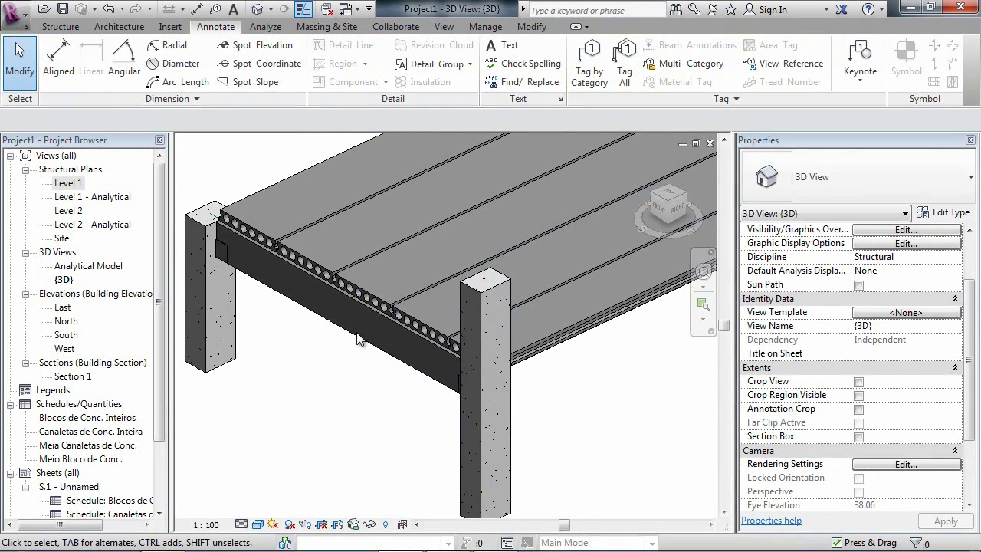
scroll(628, 418, "down", 2)
scroll(554, 387, "up", 1)
middle_click_drag(553, 387, 560, 412, "shift")
scroll(560, 412, "down", 1)
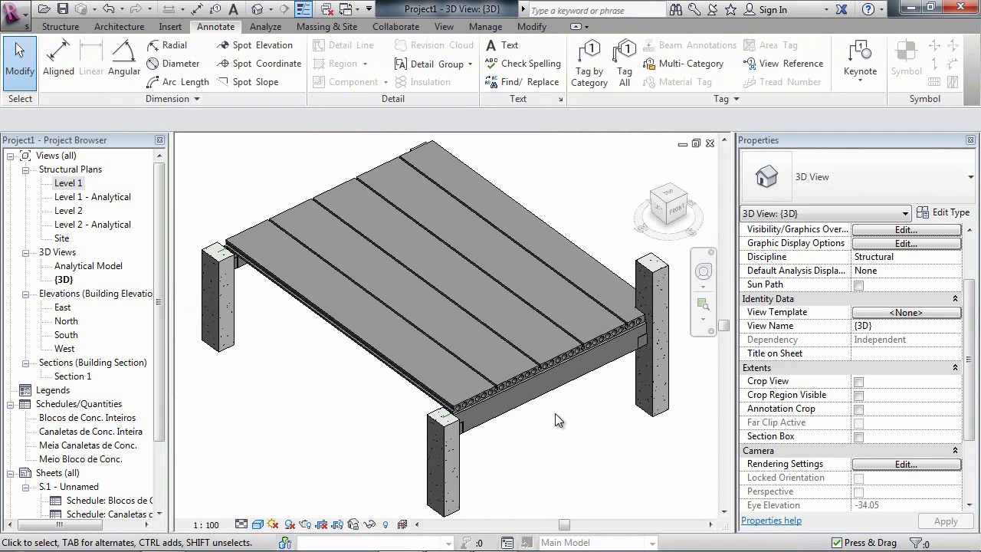
- In the Level 1 plan, place a Calha gutter component about 622 cm long across the slabs, just above the column row on grid B
double_click(68, 182)
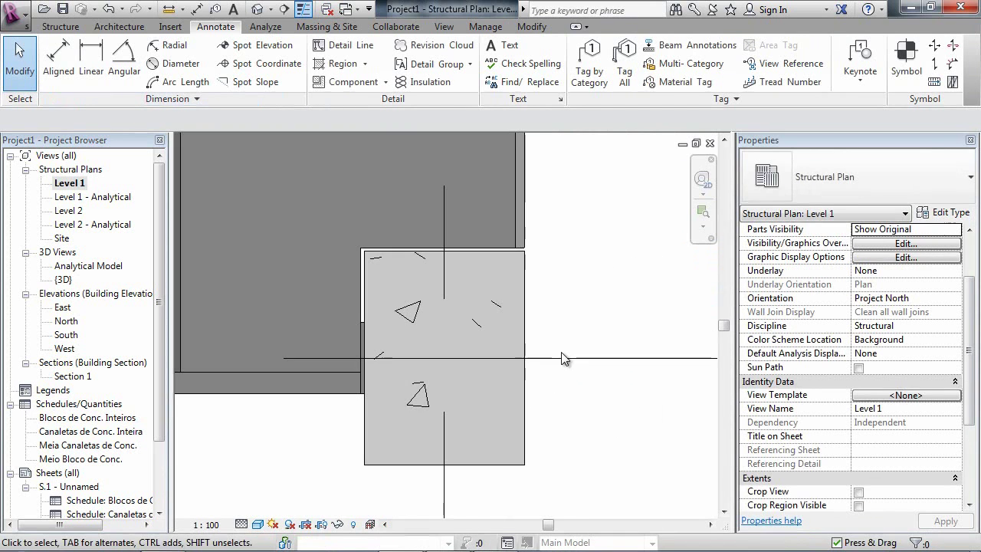
left_click(70, 28)
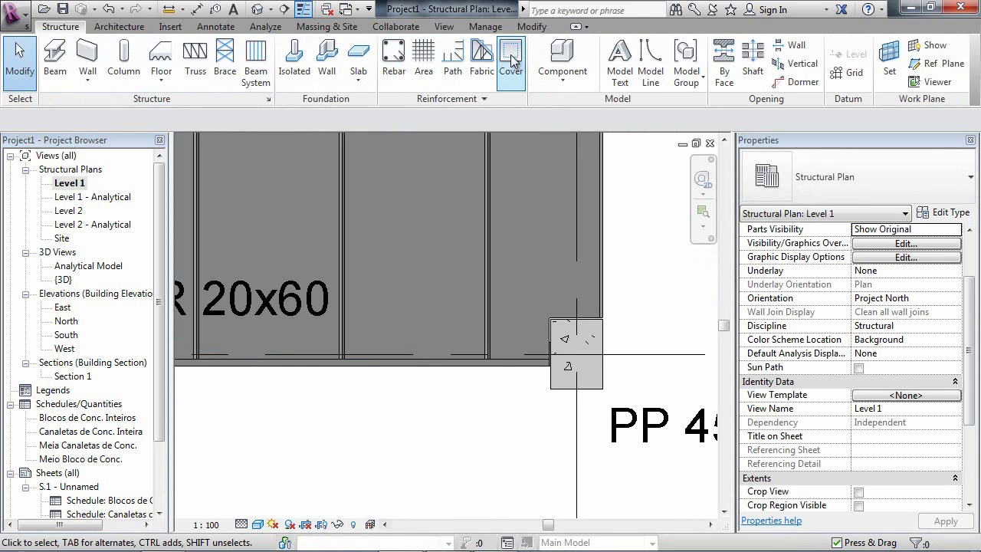
left_click(562, 51)
left_click(881, 177)
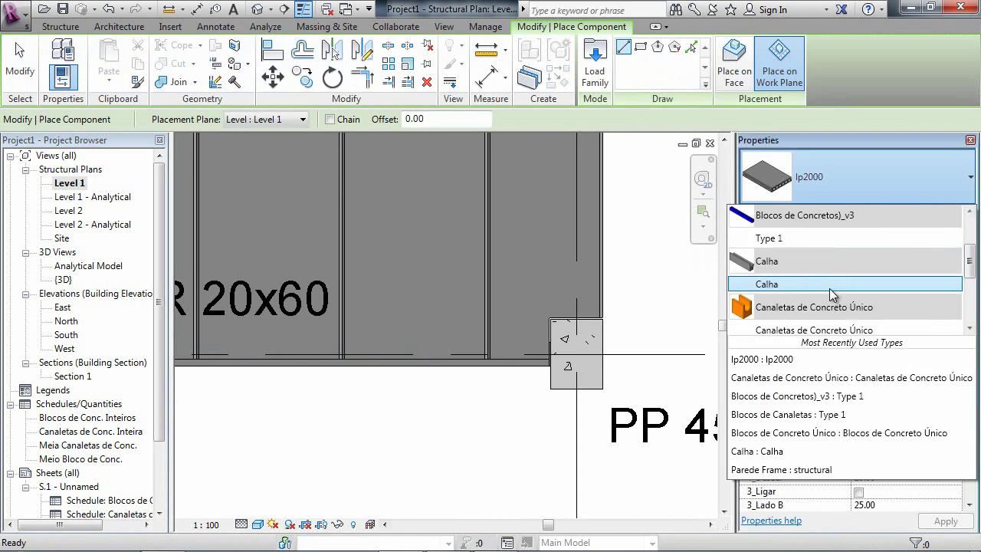
left_click(829, 285)
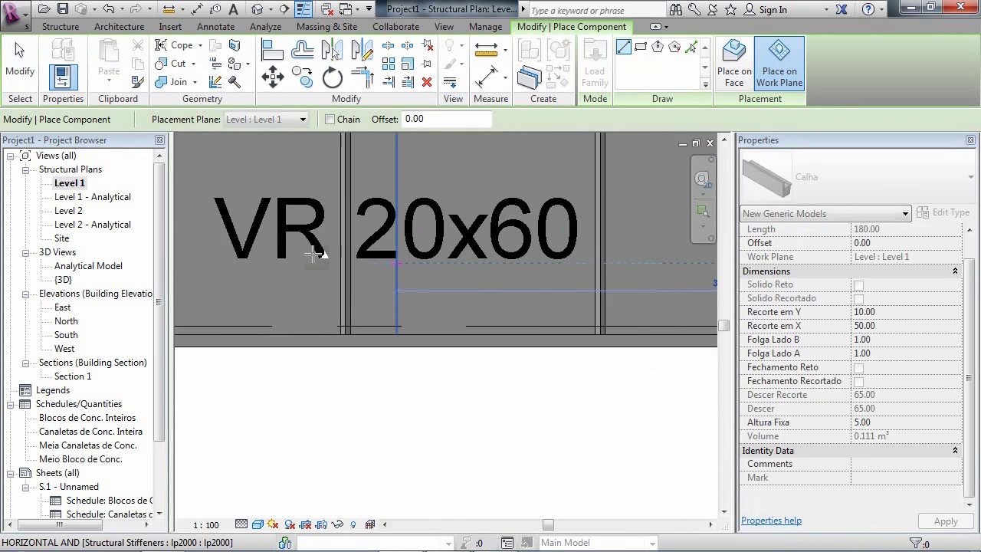
left_click(348, 265)
key("Escape")
key("Escape")
- Move the VR 20x60 beam tag off the gutter to just below the slabs
scroll(509, 278, "down", 1)
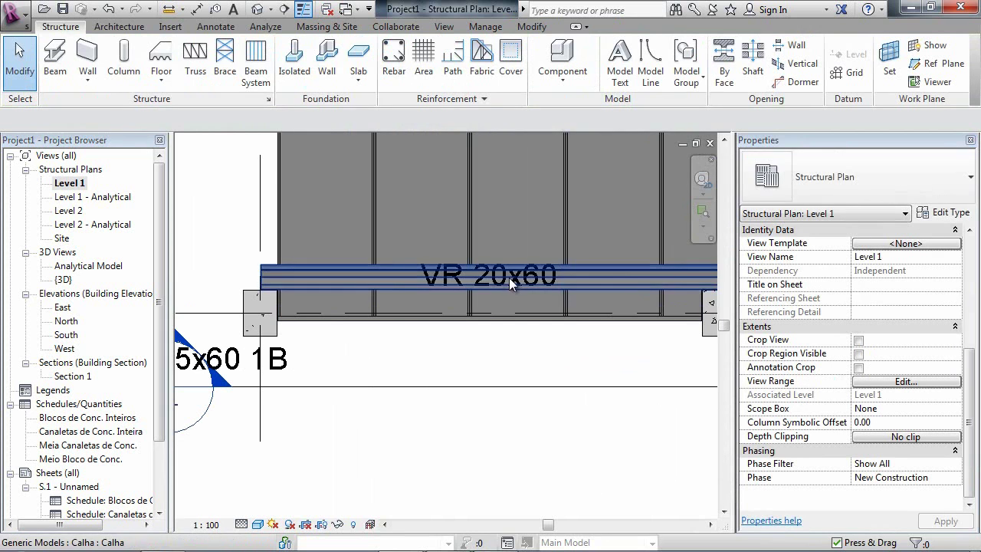
key("Tab")
left_click(456, 277)
left_click_drag(494, 299, 505, 368)
key("Escape")
- In the 3D view, inspect the gutter's end near column 1B and edit the column's Top Offset
scroll(459, 364, "down", 1)
middle_click_drag(383, 339, 392, 354)
left_click(257, 9)
middle_click_drag(344, 321, 582, 337, "shift")
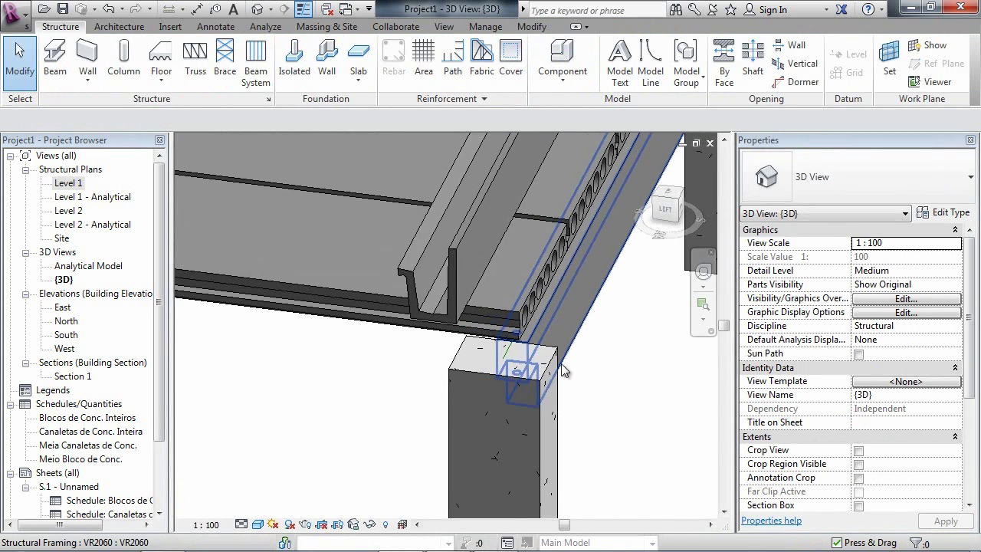
left_click(541, 383)
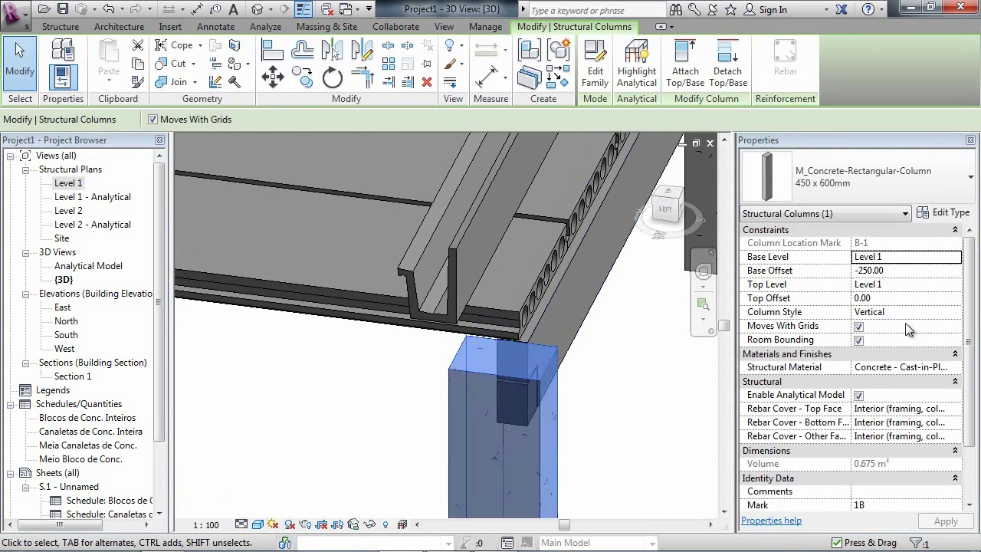
left_click(916, 298)
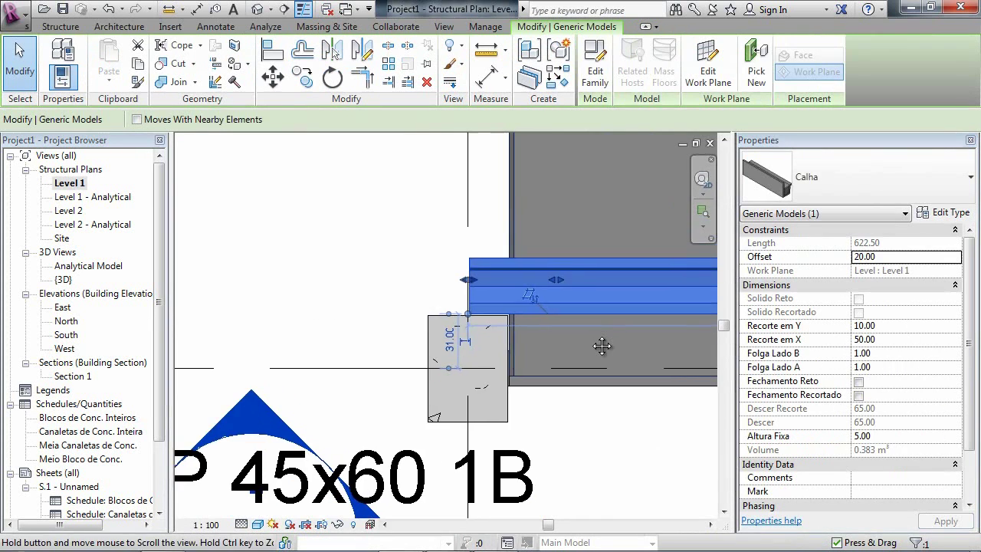
- Turn on Fechamento Recortado and Fechamento Reto for the Calha gutter in plan and check its notched end near column 1B in 3D
middle_click_drag(602, 347, 517, 337)
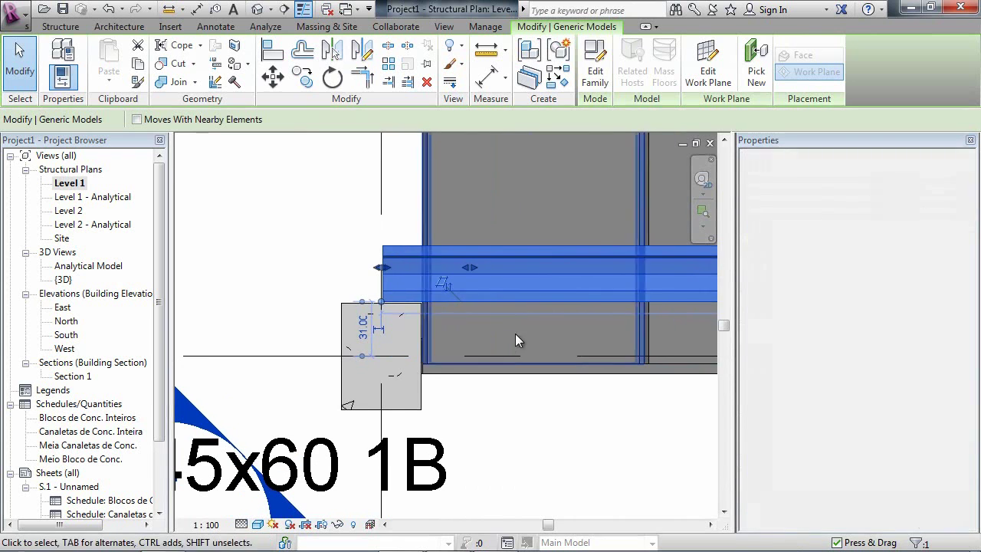
left_click(858, 394)
left_click(858, 381)
left_click(588, 430)
scroll(383, 344, "up", 2)
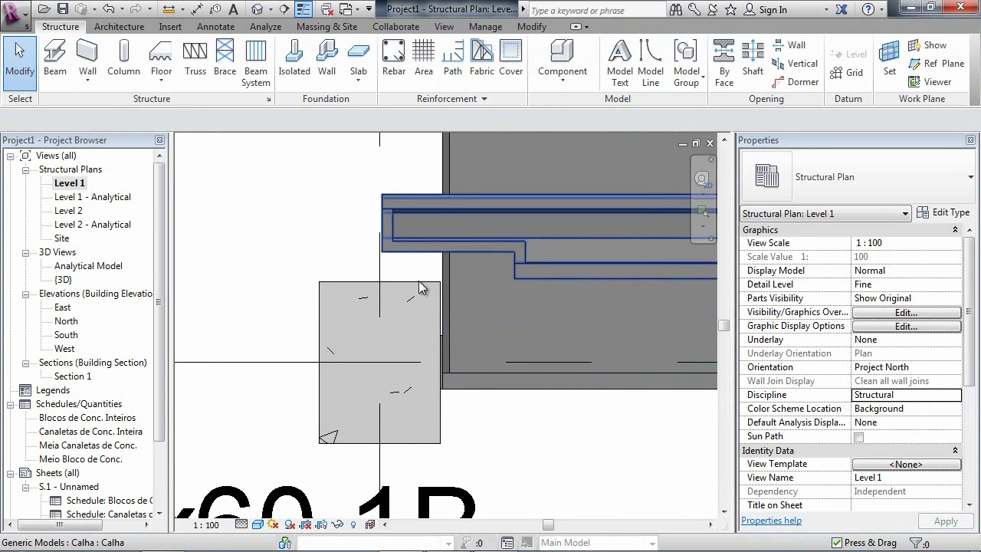
left_click(258, 9)
middle_click_drag(469, 344, 461, 294, "shift")
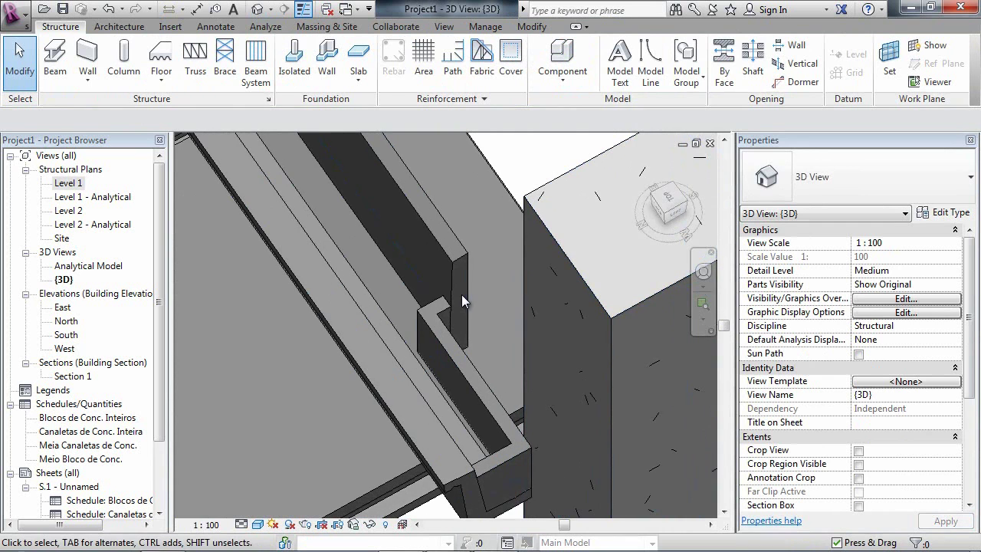
- Set the Calha gutter's notch dimensions to 30 for Recorte em X and 12 for Recorte em Y
left_click(457, 306)
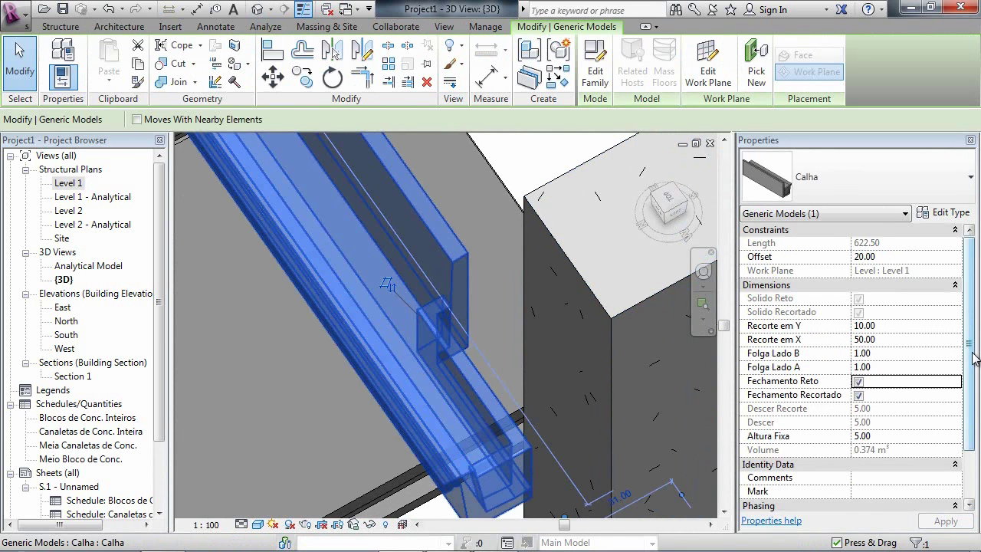
scroll(974, 426, "down", 3)
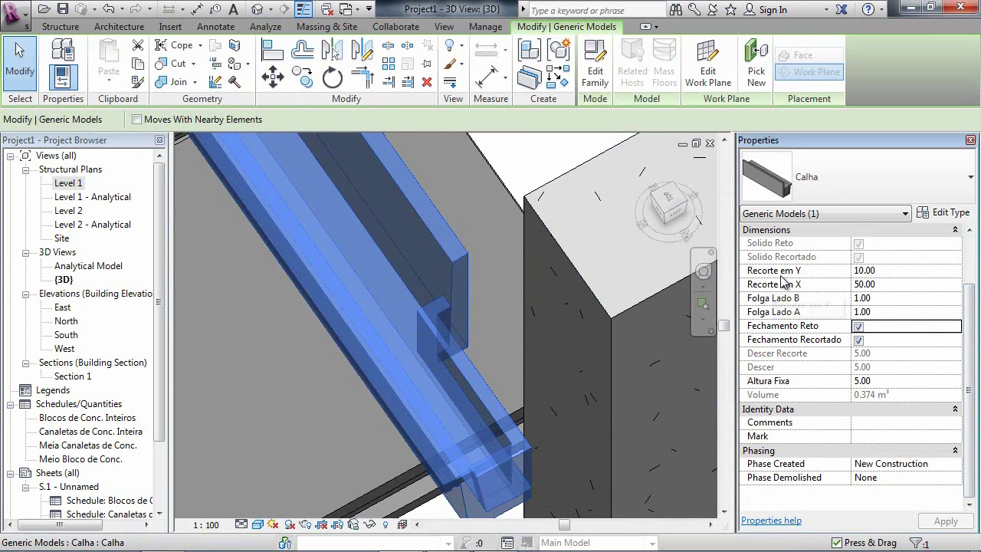
left_click(889, 285)
type("30")
key("Return")
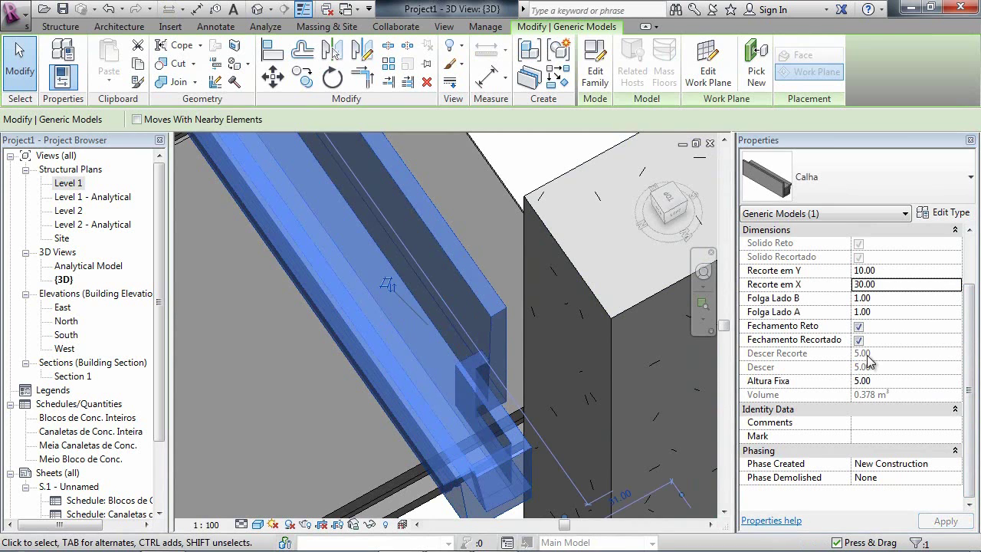
left_click(901, 271)
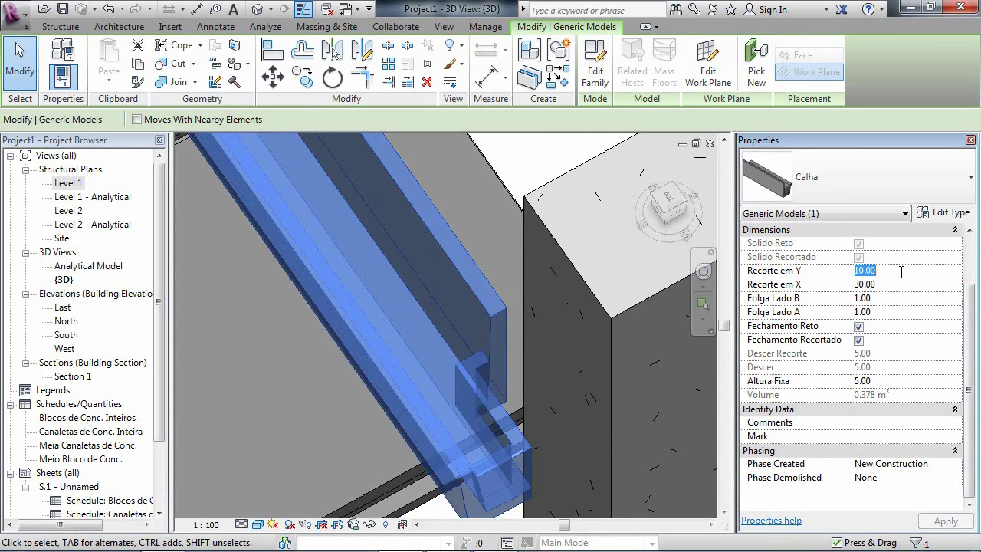
type("12")
key("Return")
- Toggle the gutter's end closures so that Fechamento Reto is off and Fechamento Recortado is on, and deselect the gutter
left_click(858, 340)
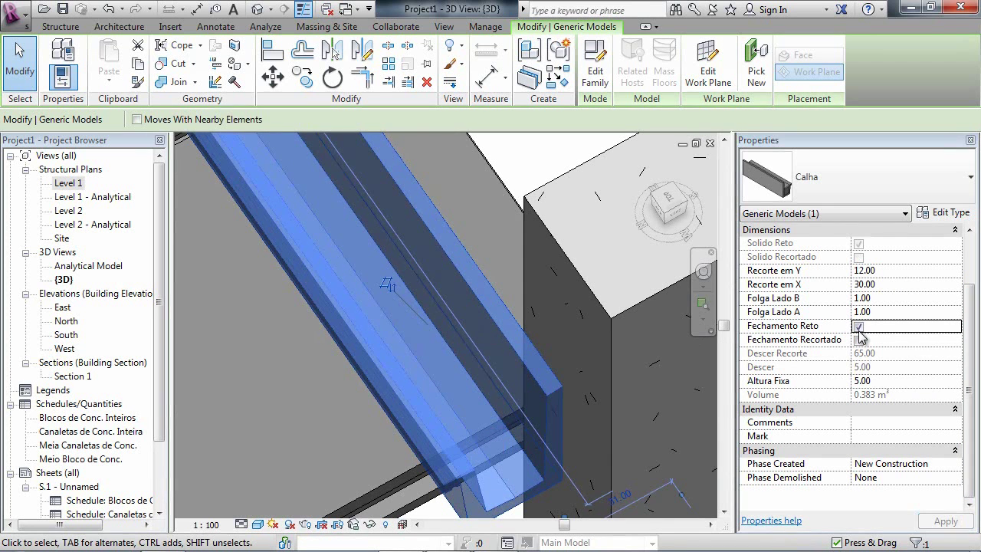
left_click(858, 340)
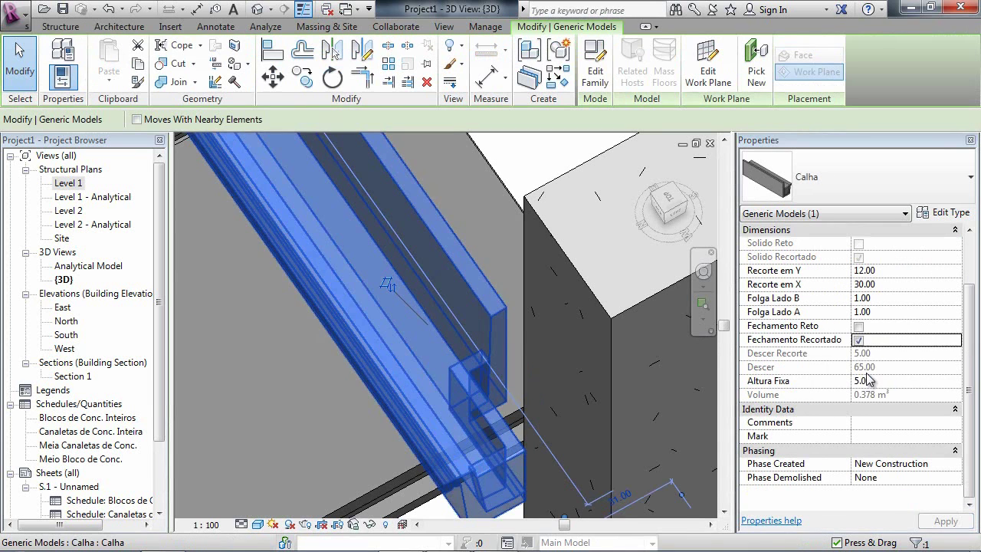
left_click(859, 339)
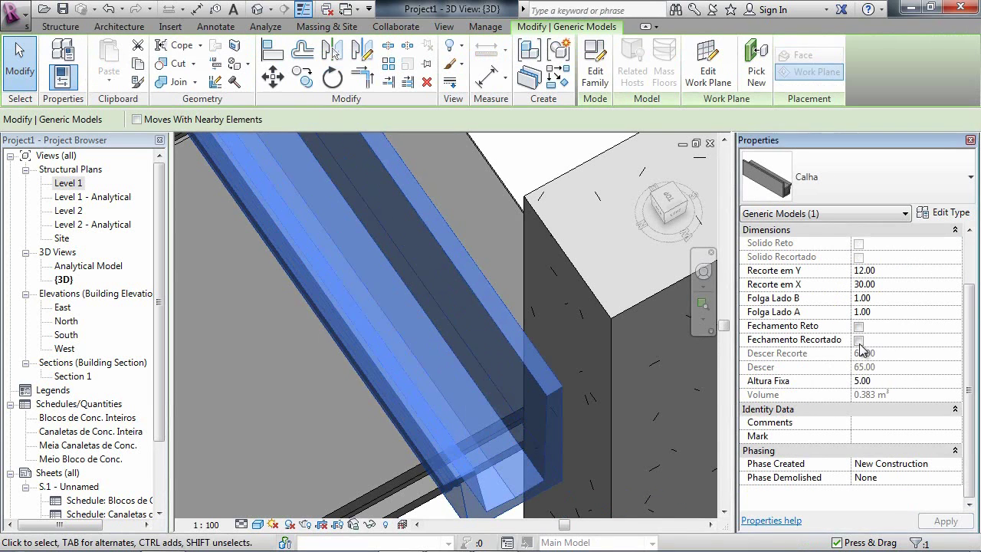
key("Escape")
scroll(257, 348, "down", 2)
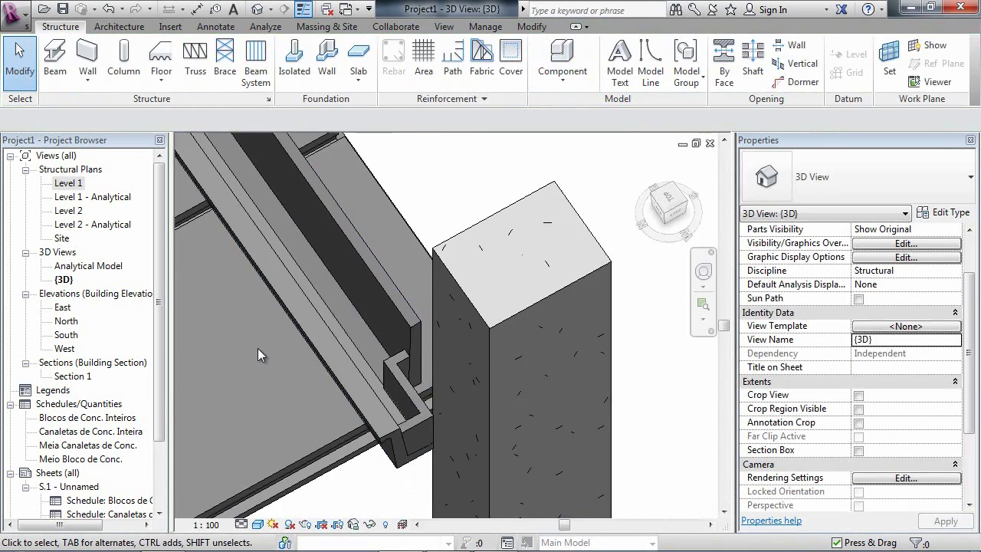
- Open the Level 1 structural plan at the gutter's notched end beside the column
left_click(69, 183)
double_click(69, 184)
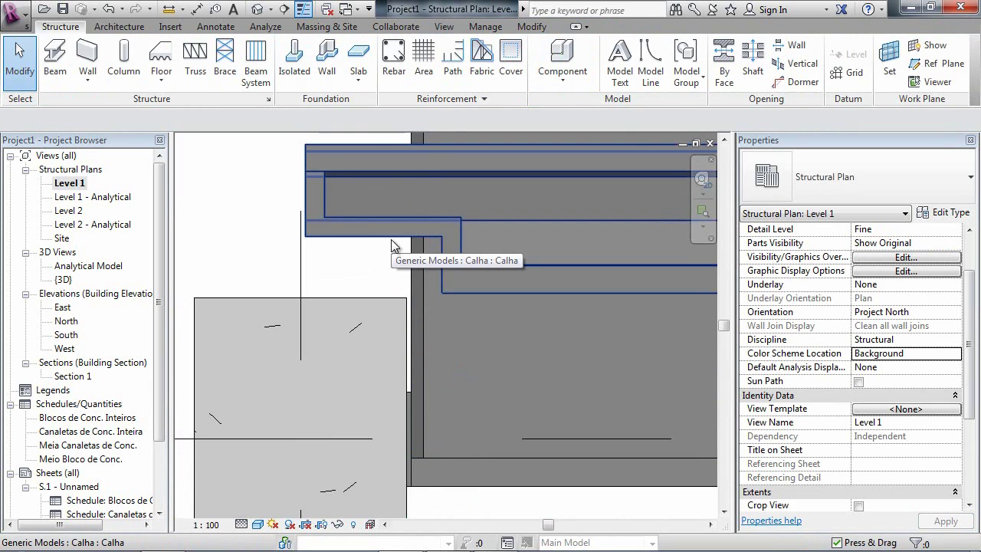
key("m")
key("a")
key("Escape")
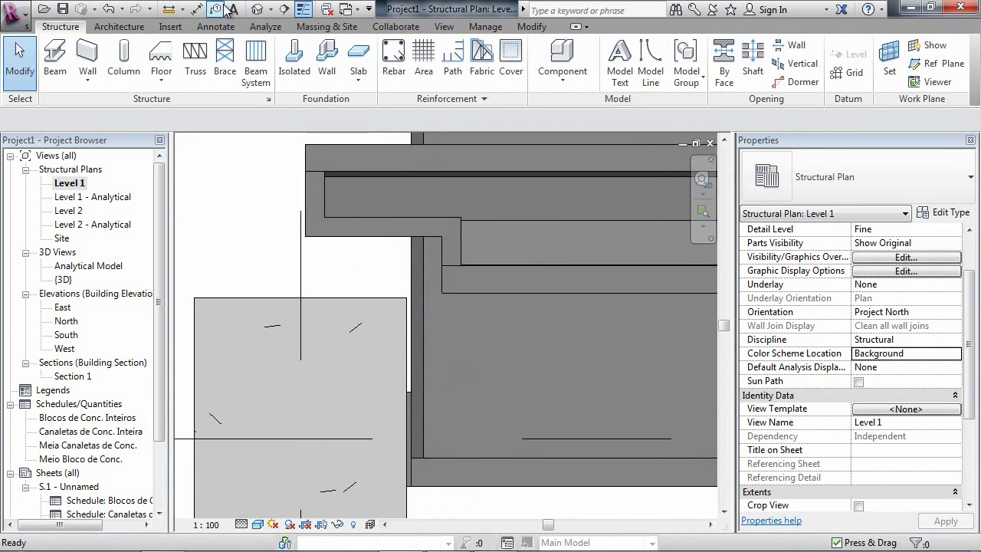
- Move the gutter vertically in plan by 12 so that its notch closes in on the column's upper face
left_click(346, 232)
left_click(348, 231)
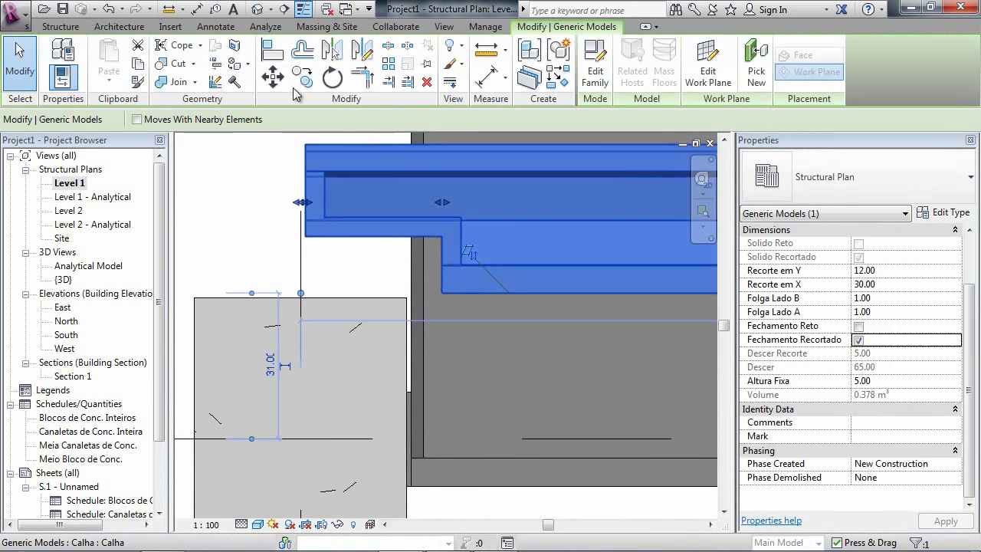
key("m")
key("v")
left_click(306, 236)
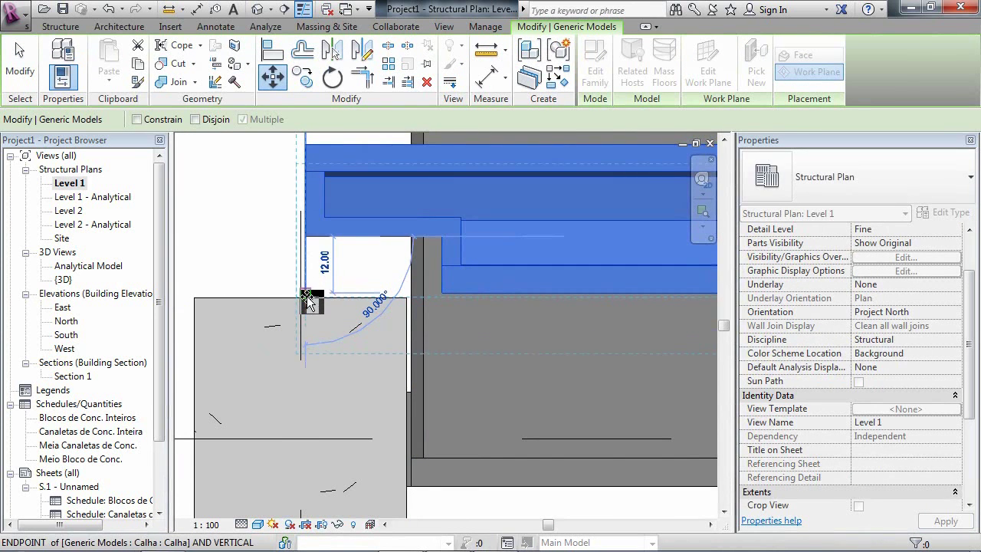
left_click(307, 296)
scroll(441, 330, "up", 2)
key("Escape")
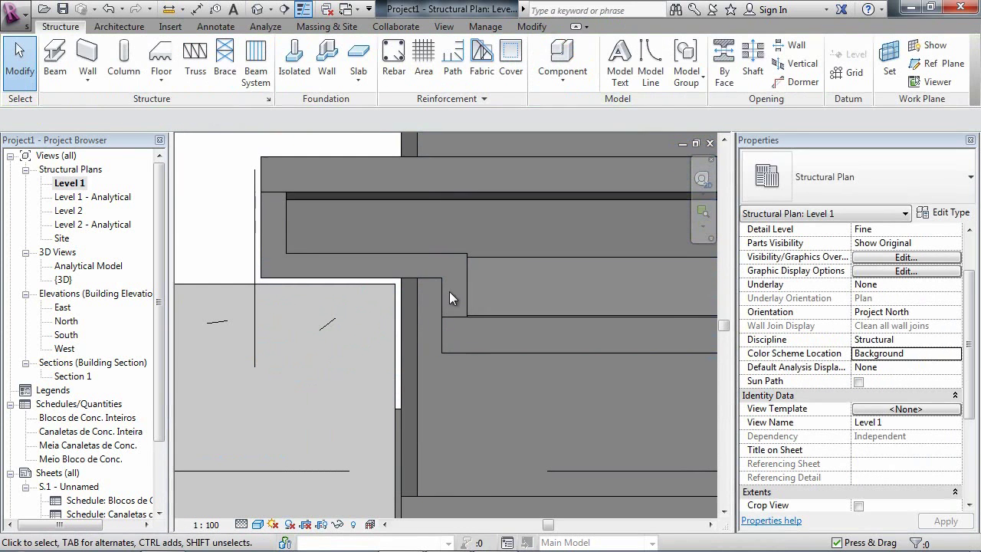
- Check the gap between the column's side face and the gutter's notch with an aligned dimension
left_click(449, 295)
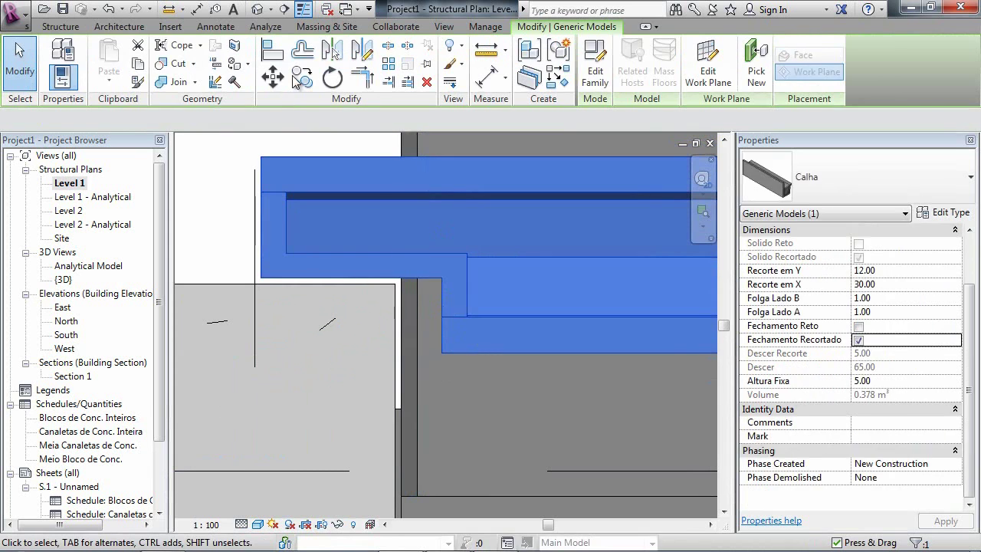
key("Escape")
key("d")
key("i")
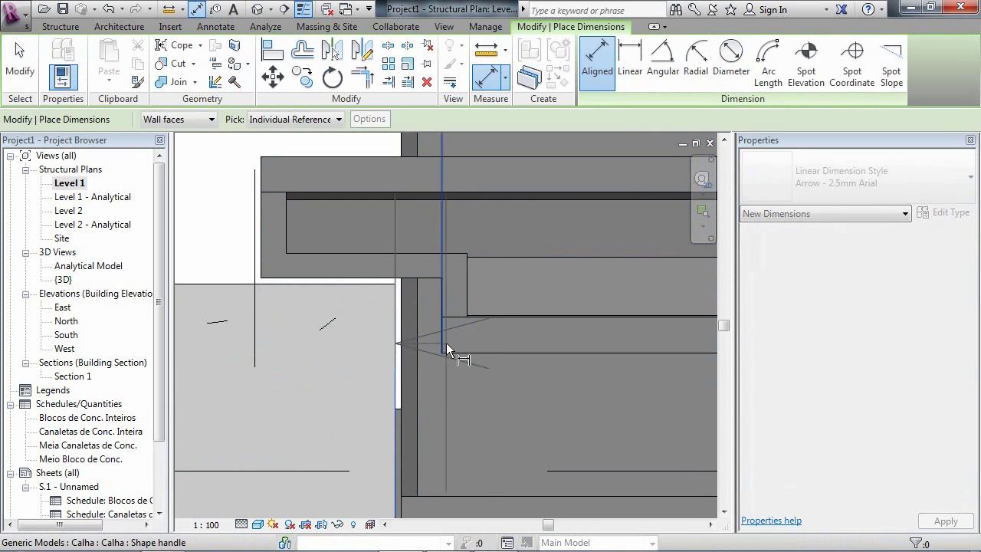
key("Escape")
key("Escape")
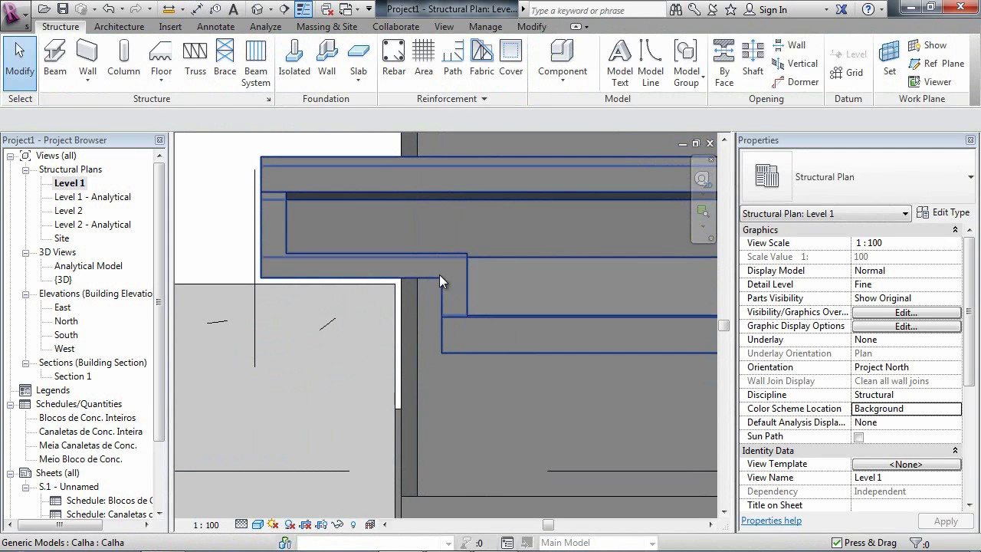
- Reduce the gutter's Recorte em X so that the notch lines up with the beam edge beside the column
left_click(437, 276)
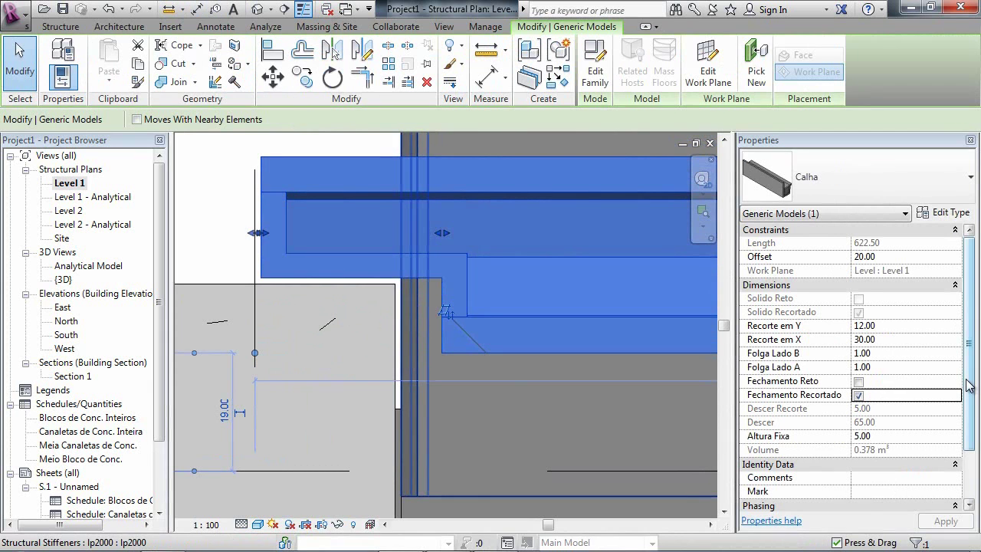
left_click(206, 232)
scroll(167, 223, "down", 3)
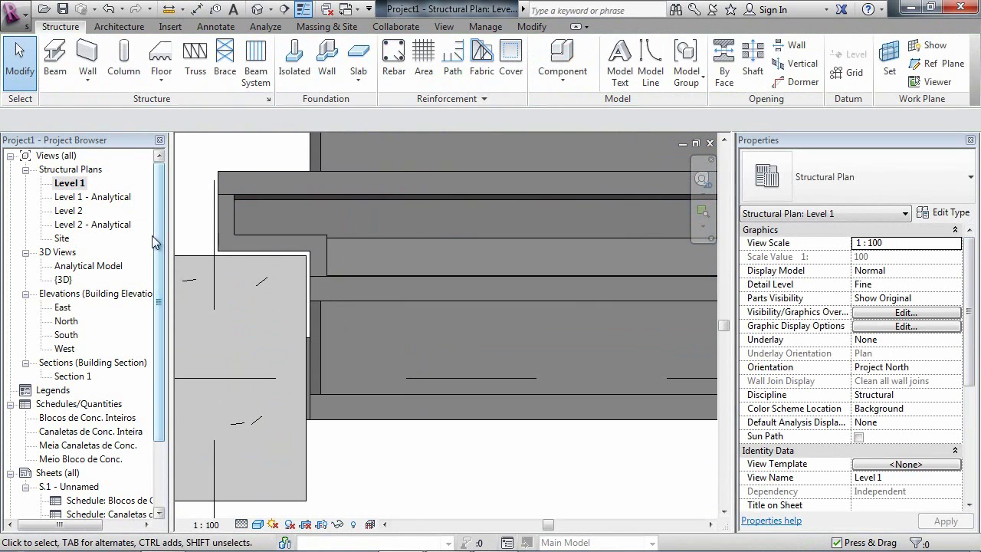
- Examine the gutter's fit in plan and the whole slab, beam and column assembly in the 3D view
scroll(232, 288, "down", 1)
middle_click_drag(289, 315, 462, 300)
scroll(488, 417, "down", 1)
scroll(471, 401, "down", 1)
key("ctrl+Tab")
scroll(460, 302, "down", 1)
middle_click_drag(375, 348, 249, 274, "shift")
scroll(376, 237, "down", 3)
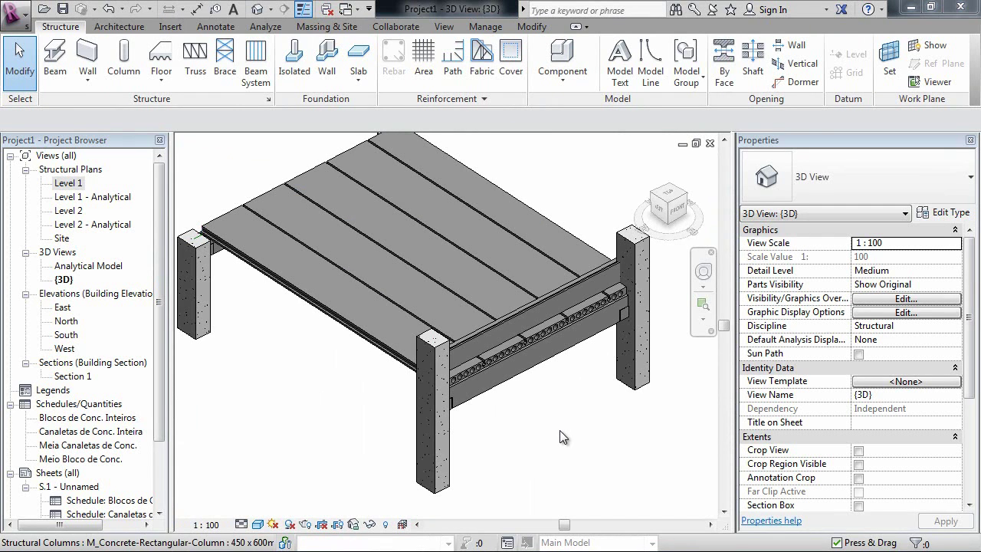
middle_click_drag(561, 436, 456, 387)
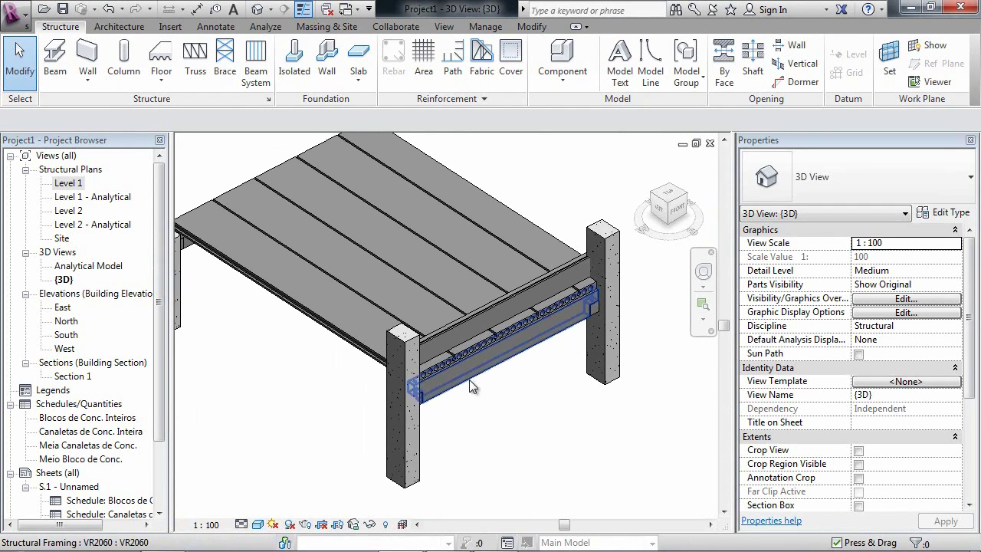
- Draw a horizontal Parede 09 structural wall in the Level 1 plan, below the VR 20x60 beam and starting on the column's axis
double_click(67, 183)
left_click(88, 60)
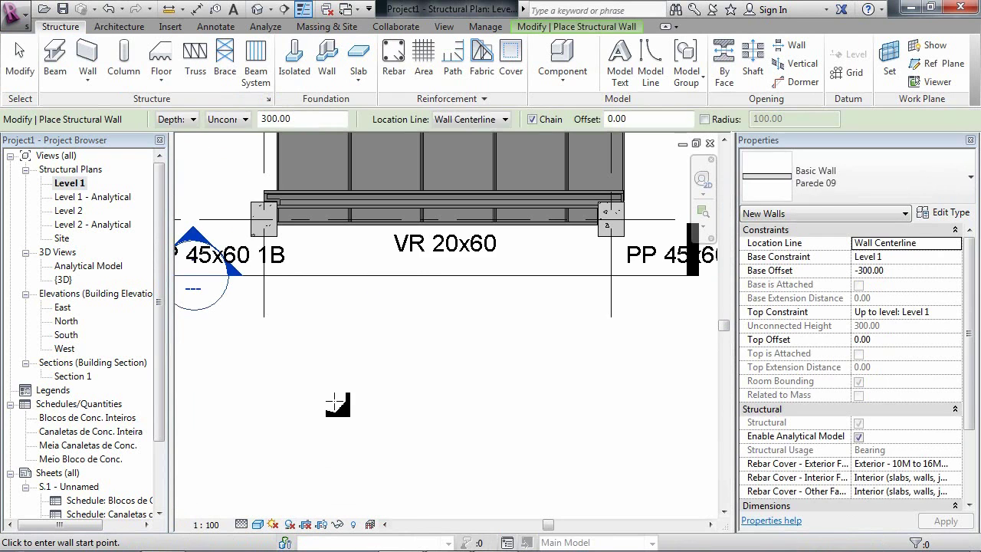
key("Escape")
key("Escape")
scroll(393, 335, "up", 3)
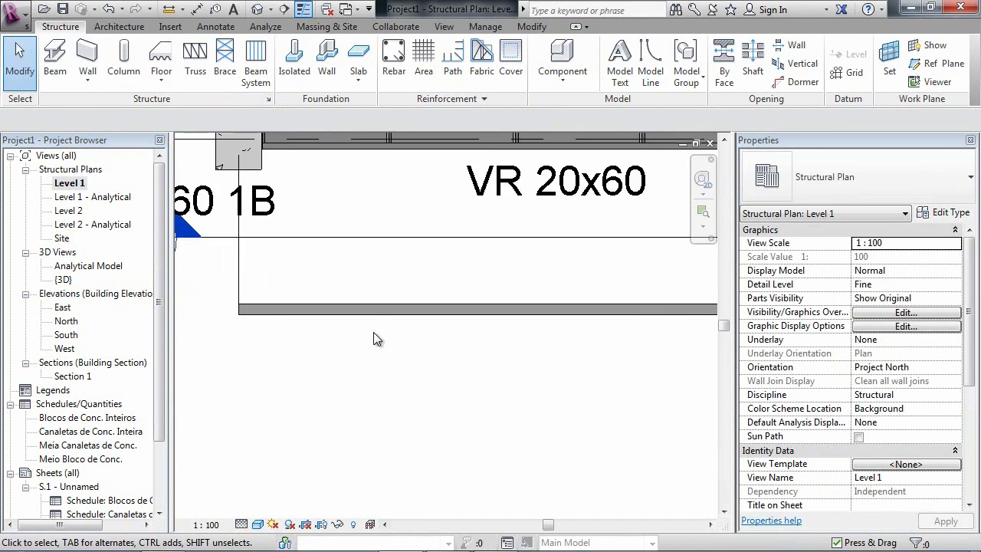
- Place a Blocos de Concretos)_v3 Type 1 component at the left end of the new wall and finish placing
scroll(363, 331, "up", 1)
middle_click_drag(362, 329, 394, 333)
left_click(561, 56)
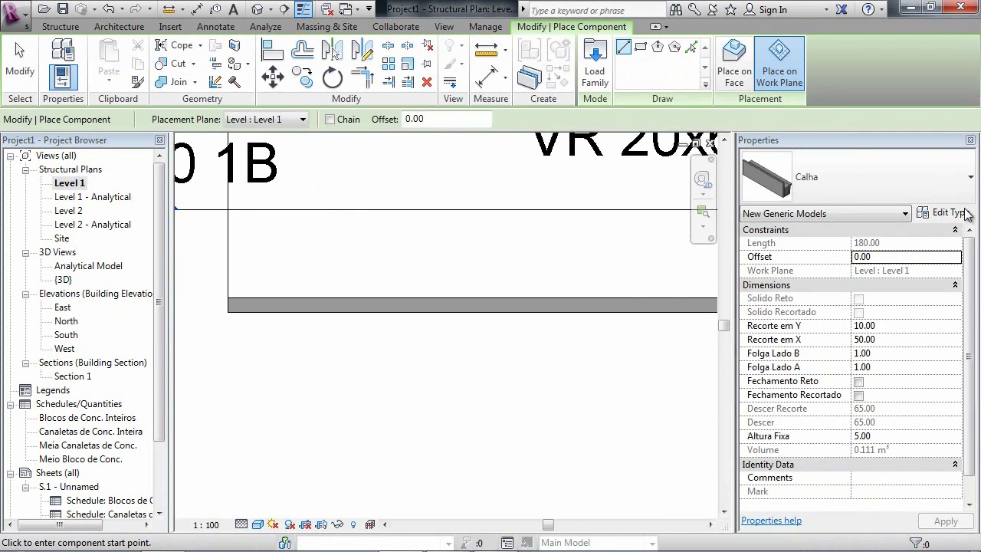
left_click(962, 199)
mouse_move(970, 264)
left_mouse_down()
mouse_move(970, 306)
mouse_move(973, 252)
mouse_move(956, 261)
left_mouse_up()
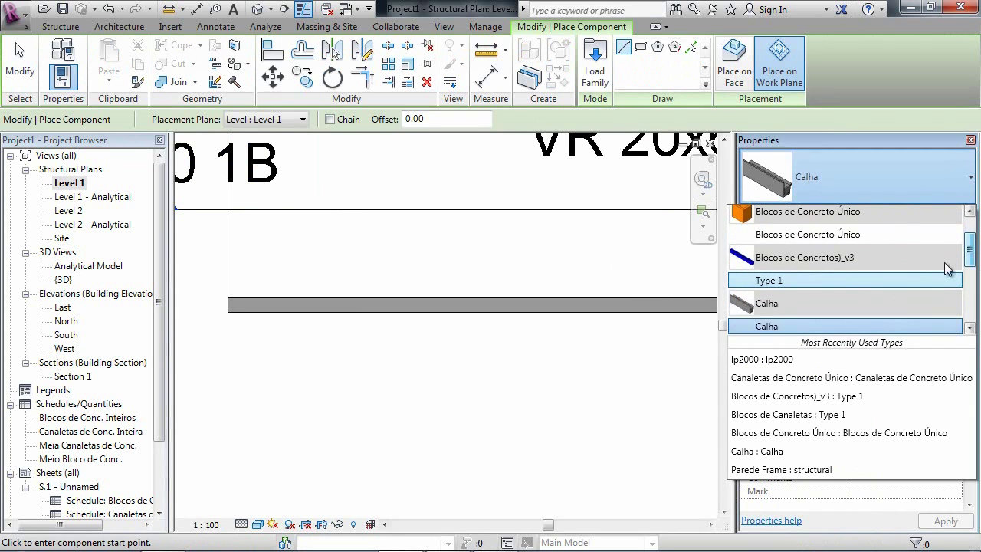
left_click(812, 282)
scroll(231, 310, "up", 3)
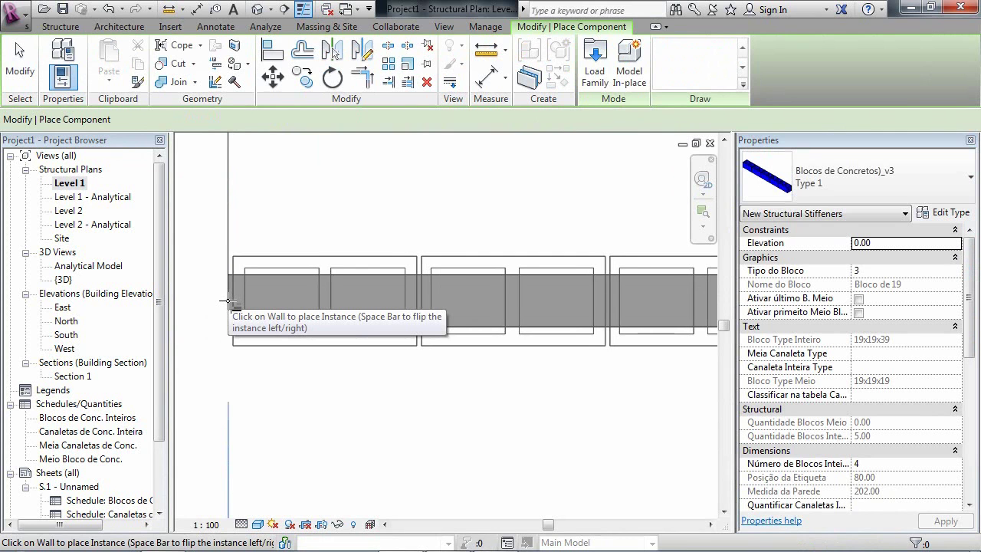
left_click(228, 300)
scroll(464, 389, "down", 6)
middle_click_drag(610, 394, 536, 300)
scroll(439, 337, "up", 1)
scroll(439, 338, "up", 1)
scroll(527, 323, "up", 2)
left_click(20, 63)
- Select the placed block row and lower its Tipo do Bloco to 2 and finally to 1
middle_click_drag(389, 316, 406, 301)
left_click(410, 277)
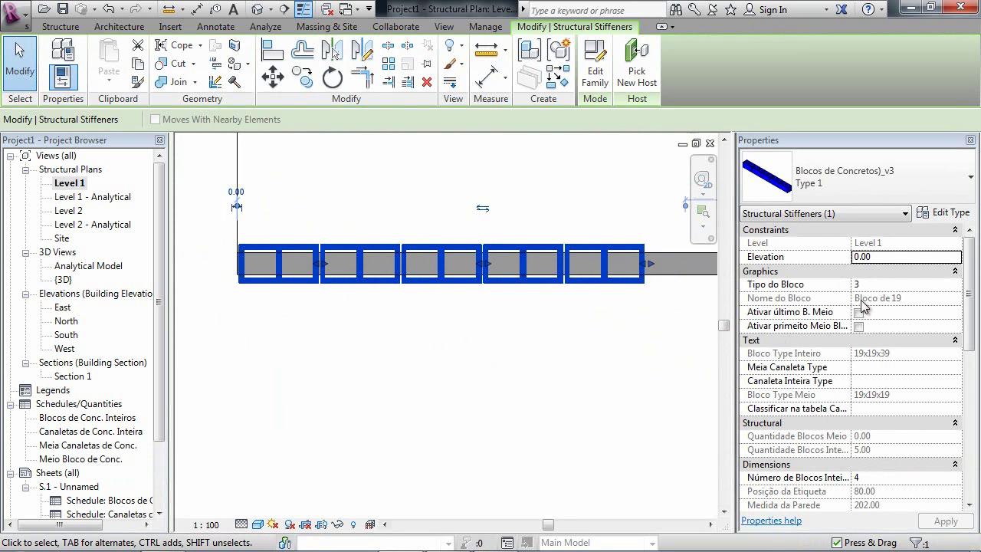
left_click(956, 288)
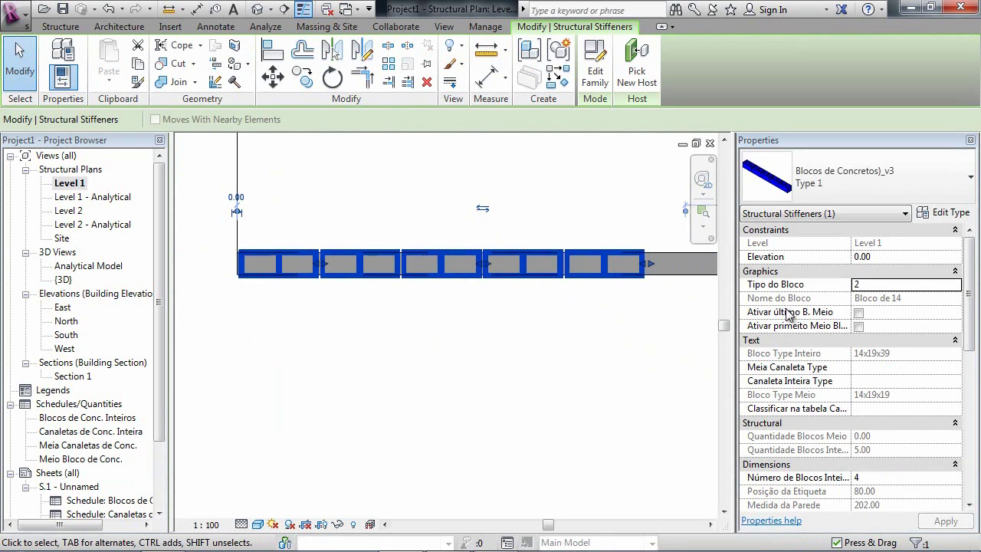
left_click(955, 287)
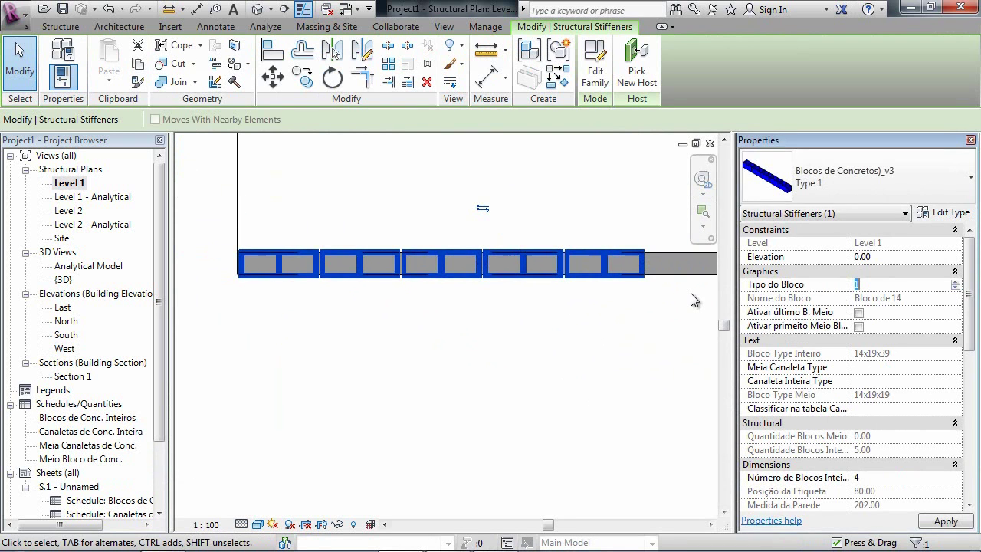
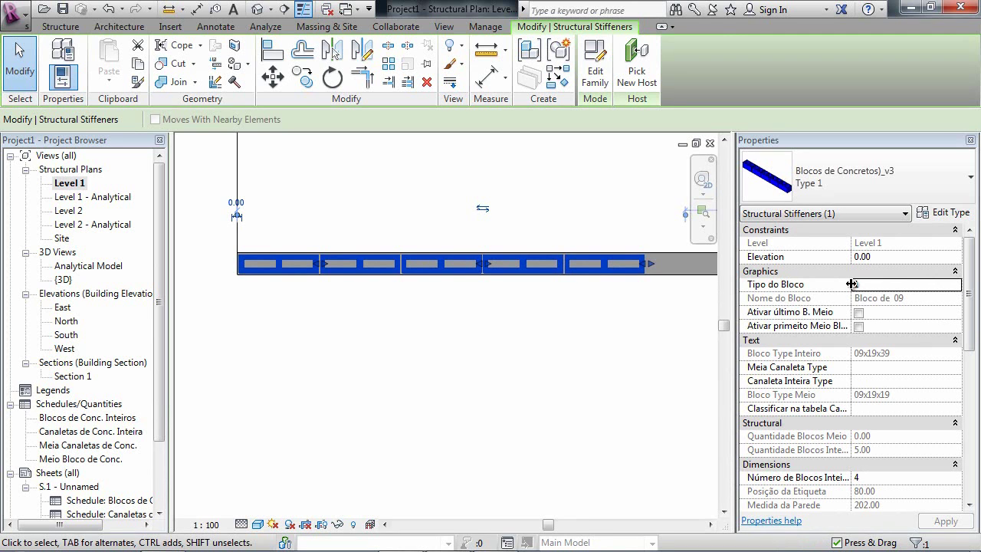
- Try the out-of-range value 0 for the block row's Tipo do Bloco and deselect it
left_click(956, 288)
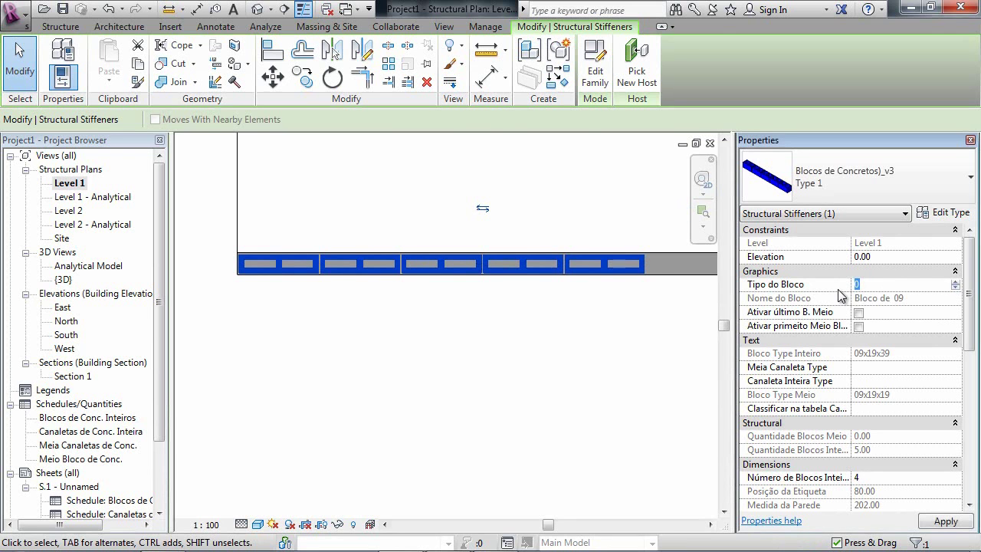
middle_click_drag(571, 310, 571, 384)
left_click(541, 186)
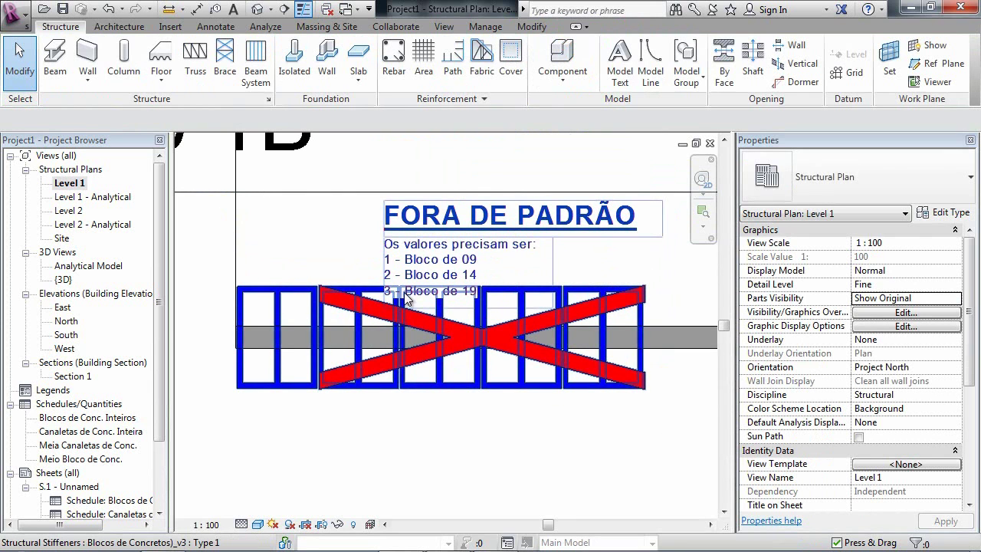
- Raise the block row's Tipo do Bloco to 3 and try the out-of-range value 4
left_click(587, 397)
left_click(957, 280)
left_click(957, 280)
left_click(957, 280)
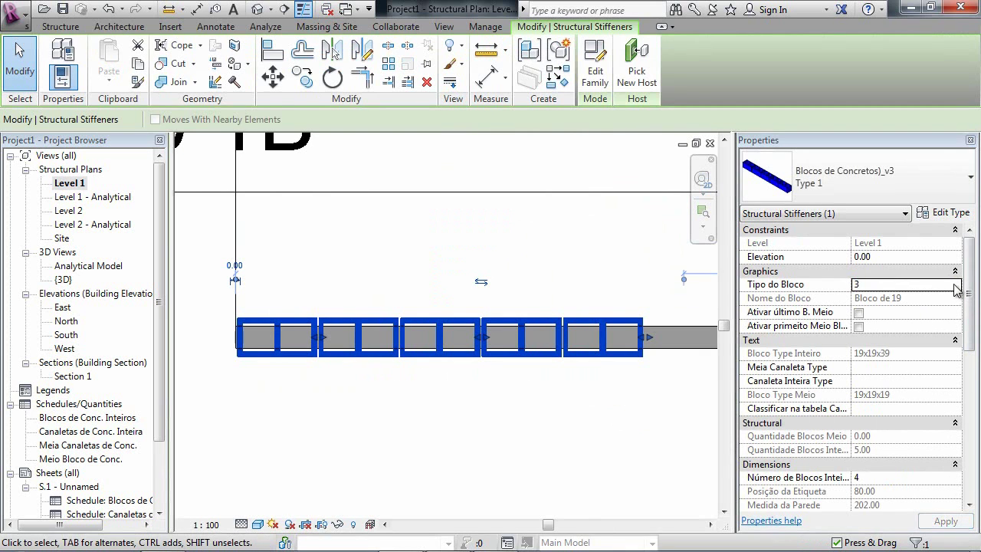
left_click(956, 282)
left_click(956, 281)
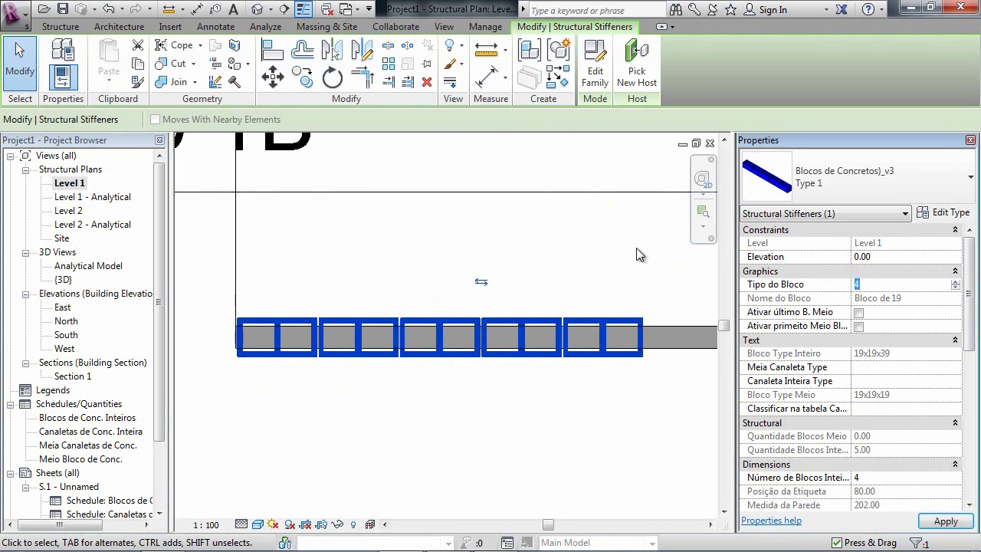
- Return the block row's Tipo do Bloco to 1 for 09 blocks and deselect it
left_click(956, 288)
left_click(956, 288)
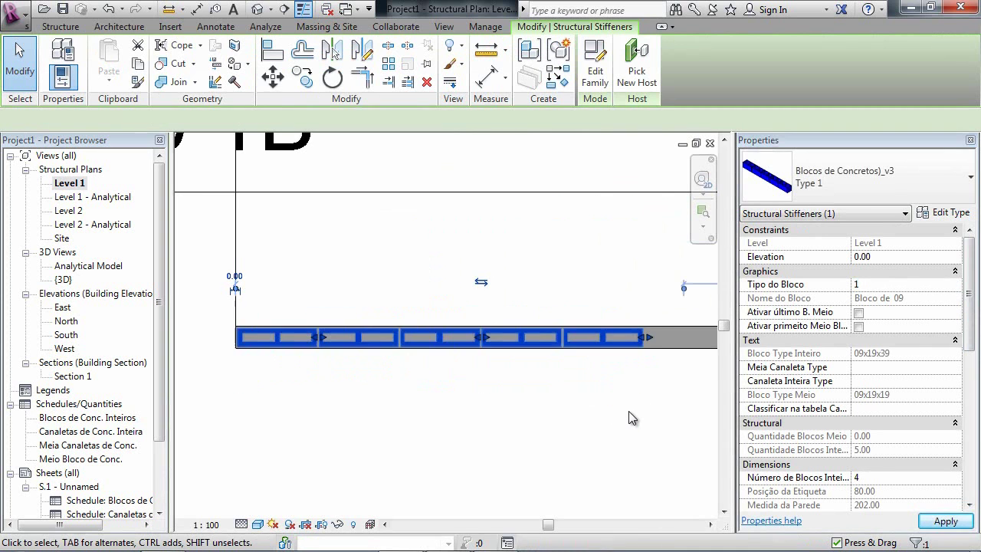
left_click(405, 341)
scroll(405, 341, "down", 2)
scroll(405, 341, "down", 1)
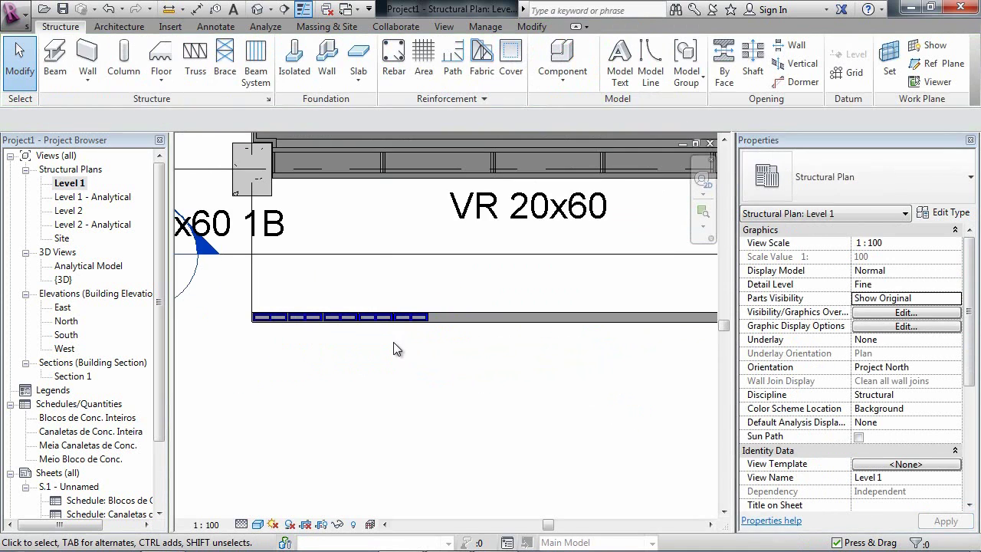
- Set the block row's Número de Blocos Inteiros to 14 to fill the wall's length
left_click(340, 324)
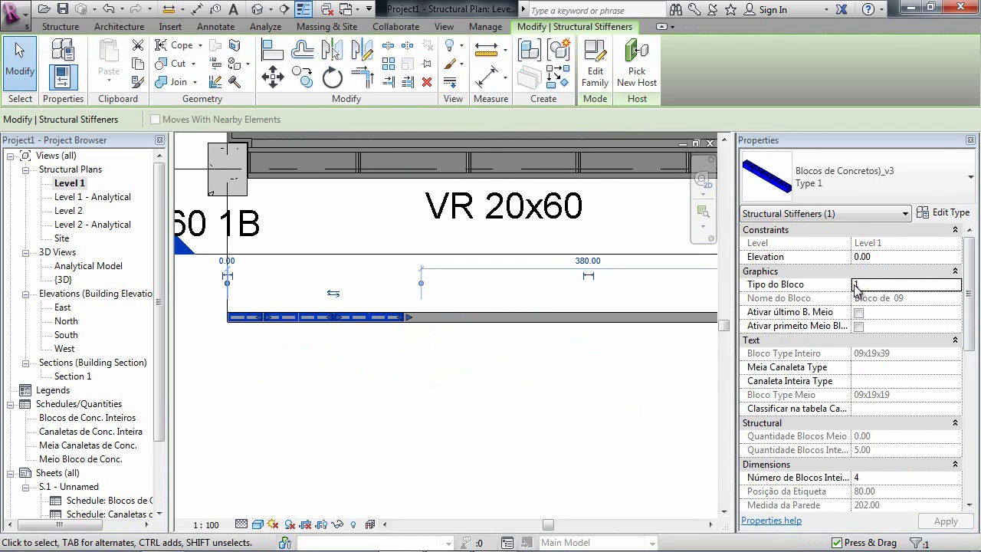
left_click(869, 479)
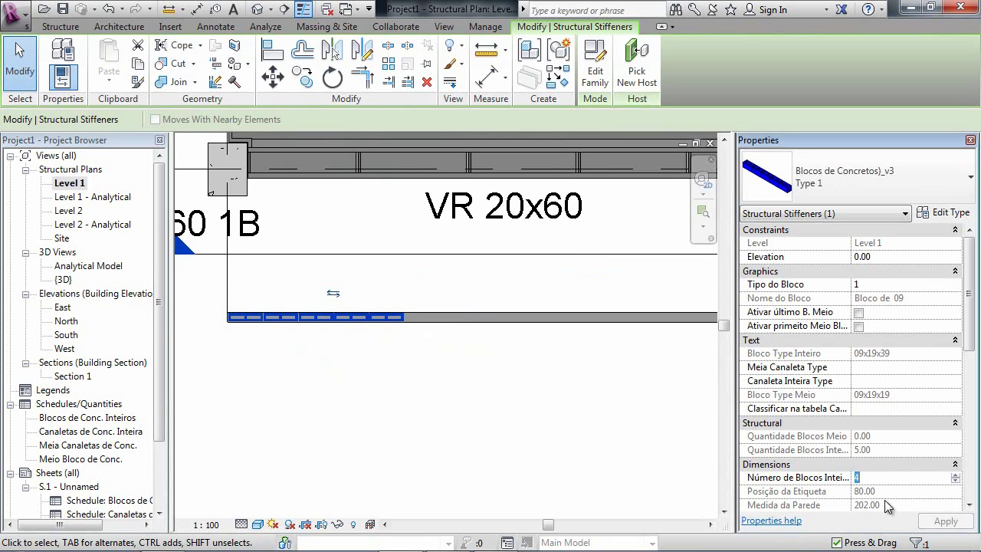
type("14")
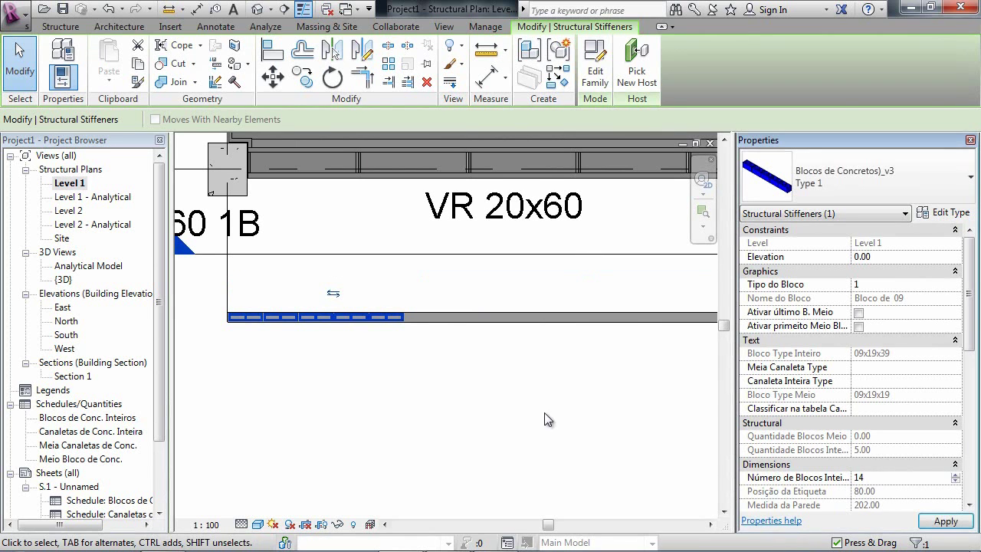
left_click(544, 413)
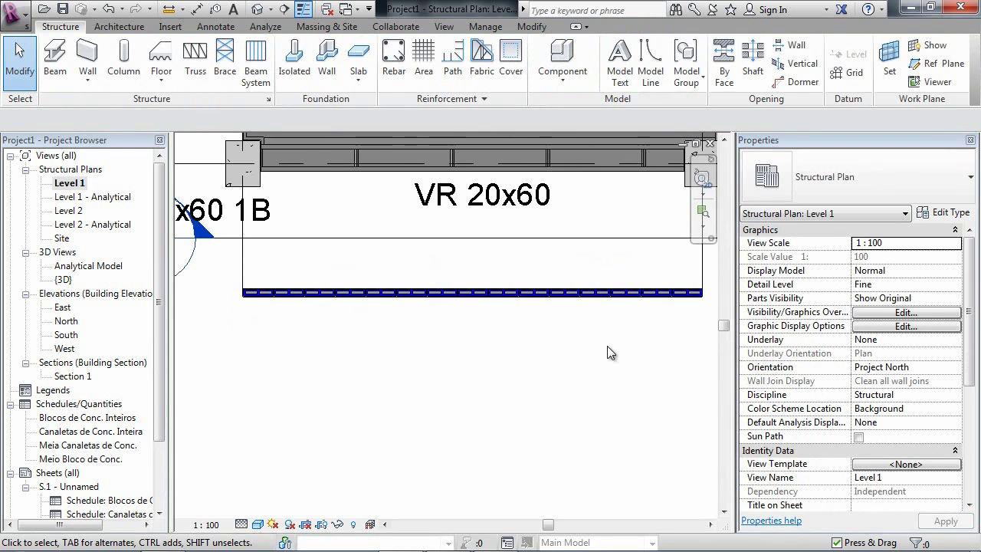
- Enable Ativar primeiro Meio Bloco on the block row so it starts with a half block
scroll(687, 294, "up", 2)
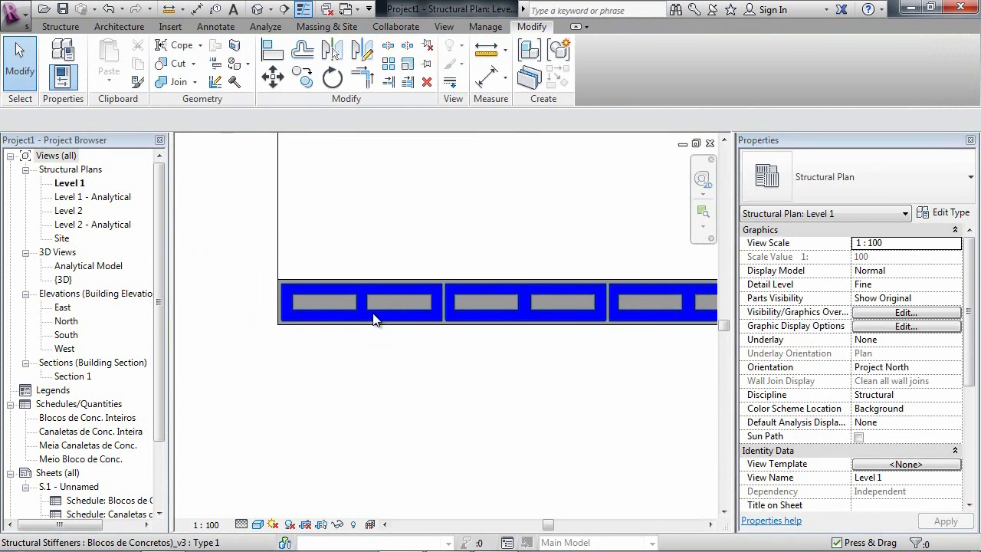
left_click(374, 319)
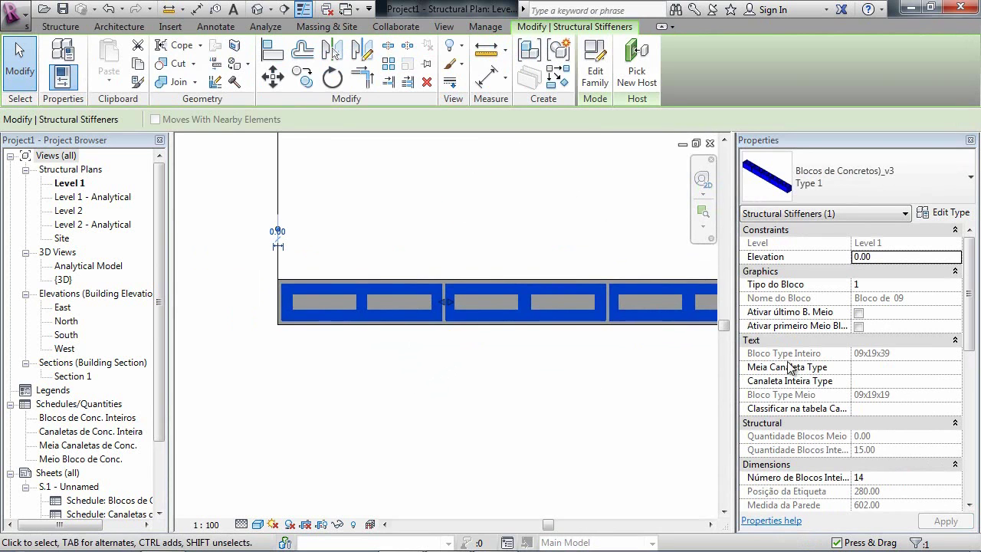
left_click(858, 327)
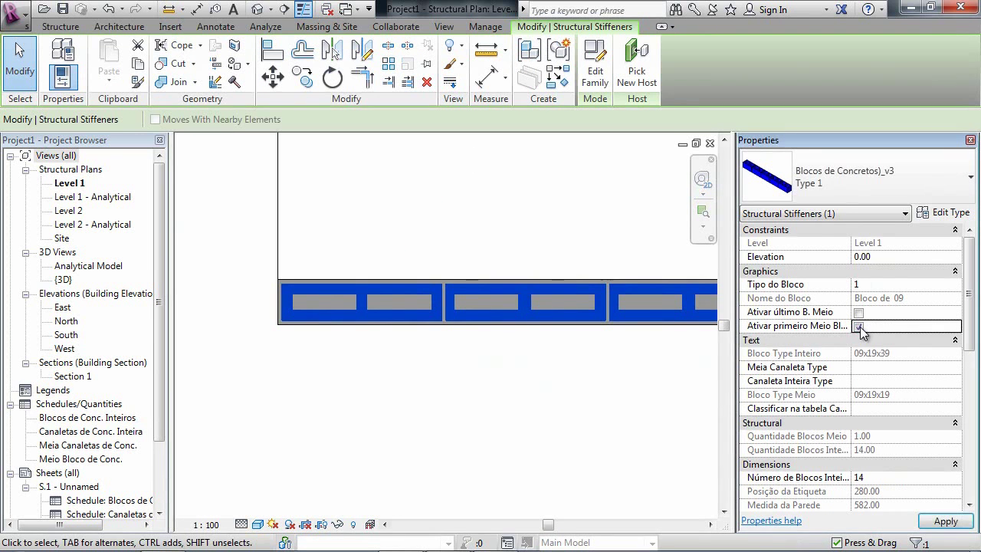
left_click(543, 380)
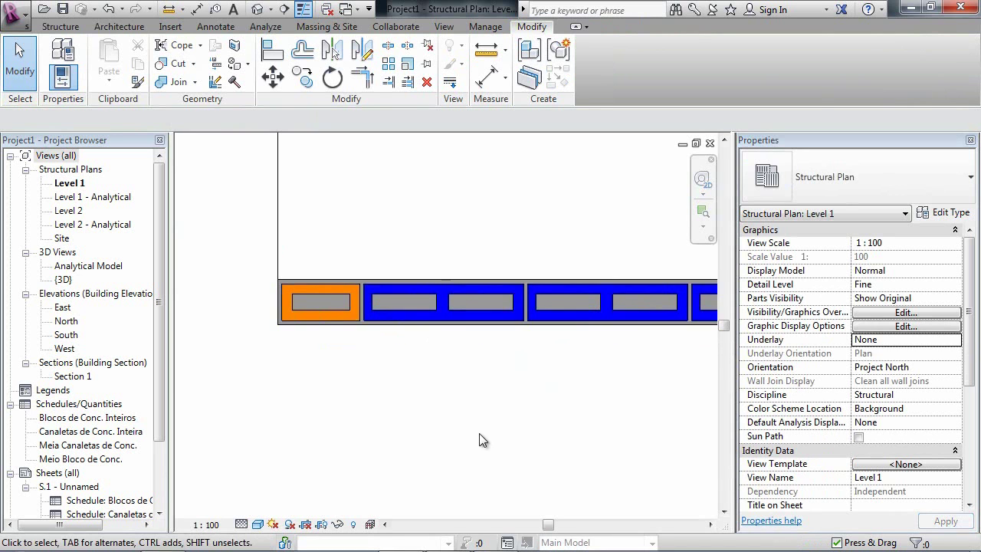
- Enable Ativar último B. Meio on the block row so its far end also gets a half block
scroll(529, 412, "down", 5)
middle_click_drag(531, 412, 290, 389)
scroll(479, 388, "up", 5)
middle_click_drag(528, 385, 518, 486)
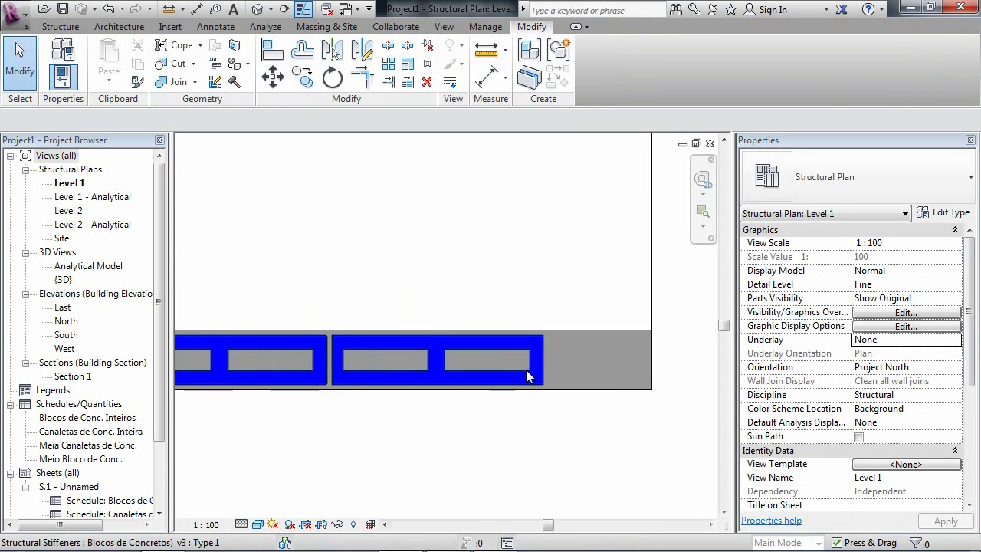
left_click(525, 370)
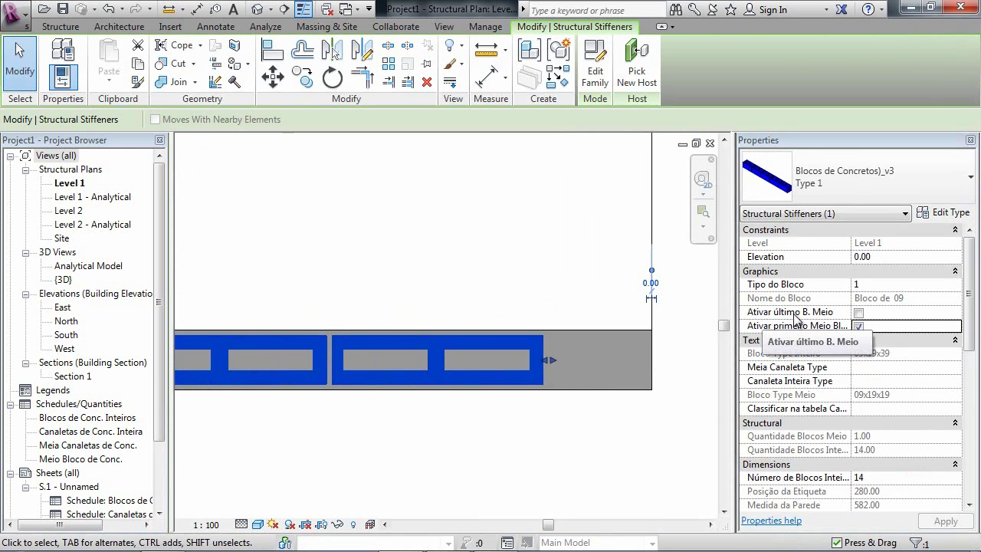
left_click(858, 312)
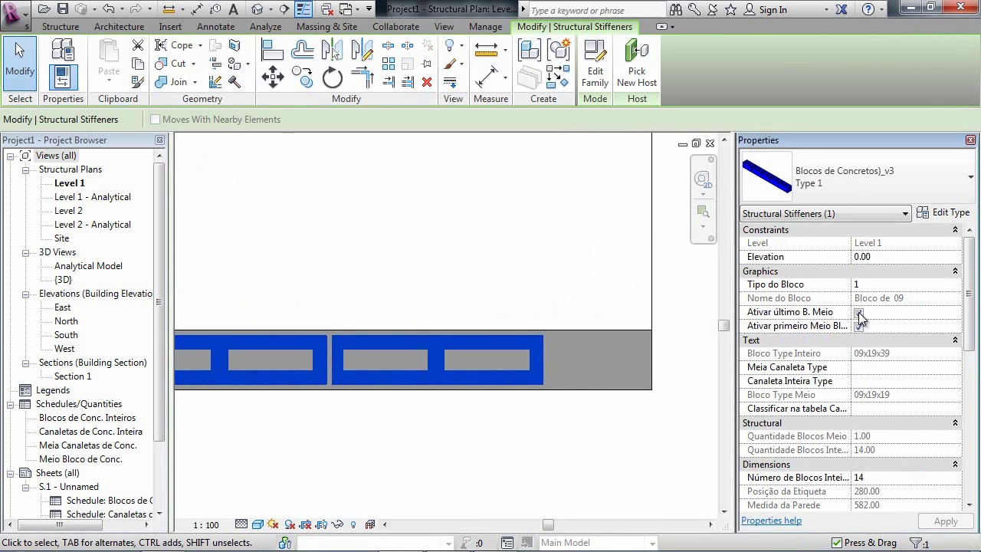
left_click(493, 432)
- Place one Blocos de Concreto Único component in the empty area below the block wall
scroll(408, 445, "down", 3)
scroll(406, 444, "down", 1)
middle_click_drag(367, 465, 590, 410)
scroll(478, 400, "down", 2)
scroll(407, 408, "down", 1)
middle_click_drag(423, 411, 520, 368)
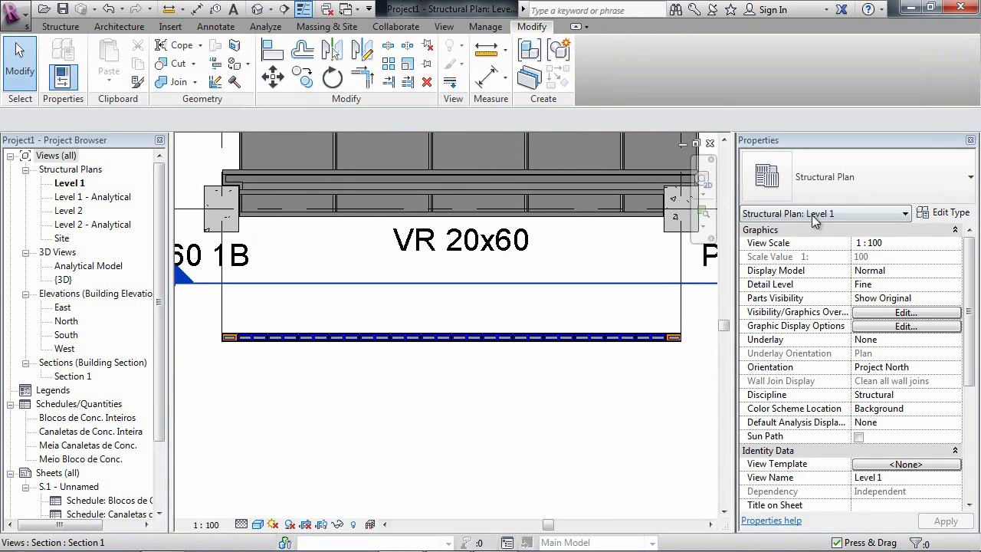
left_click(836, 194)
left_click(837, 195)
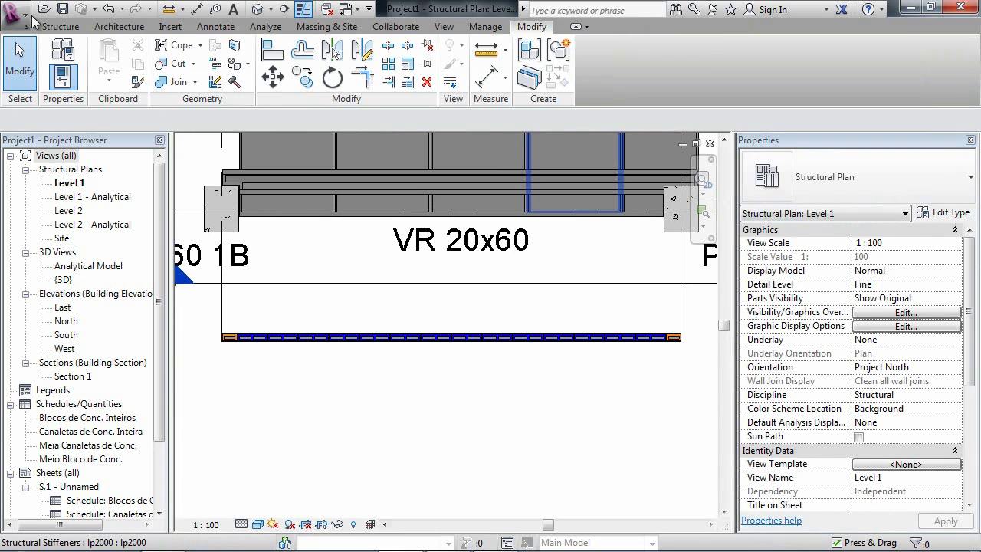
left_click(59, 29)
left_click(563, 61)
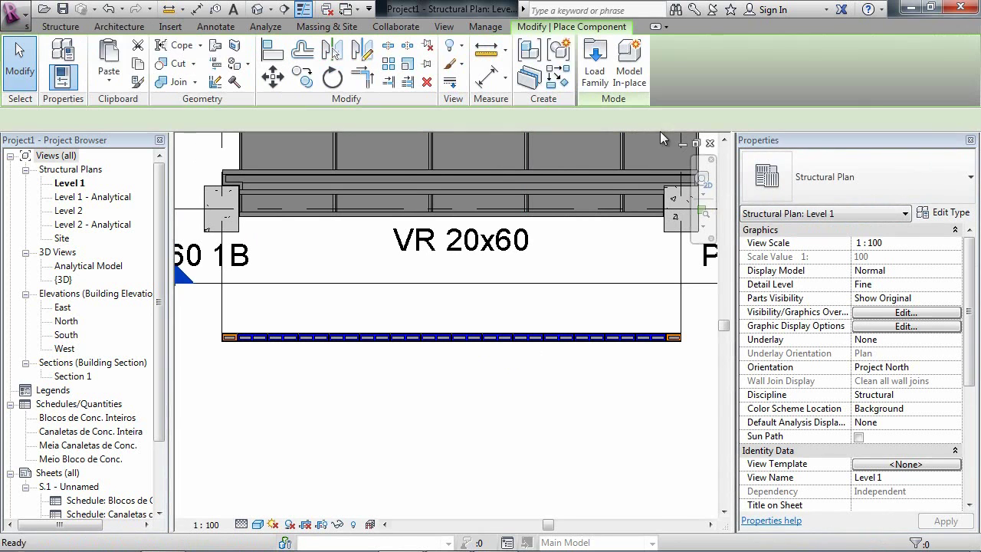
left_click(936, 196)
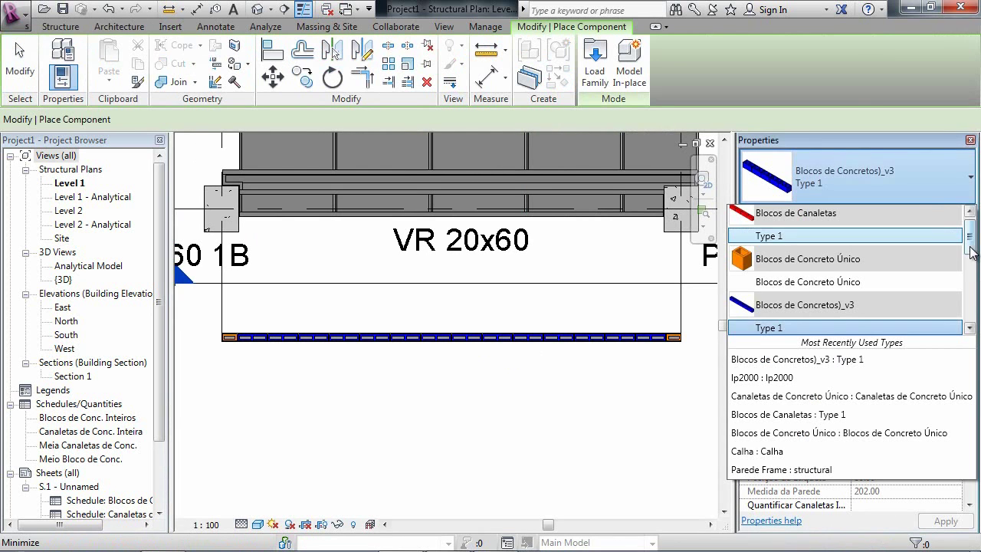
left_click(835, 282)
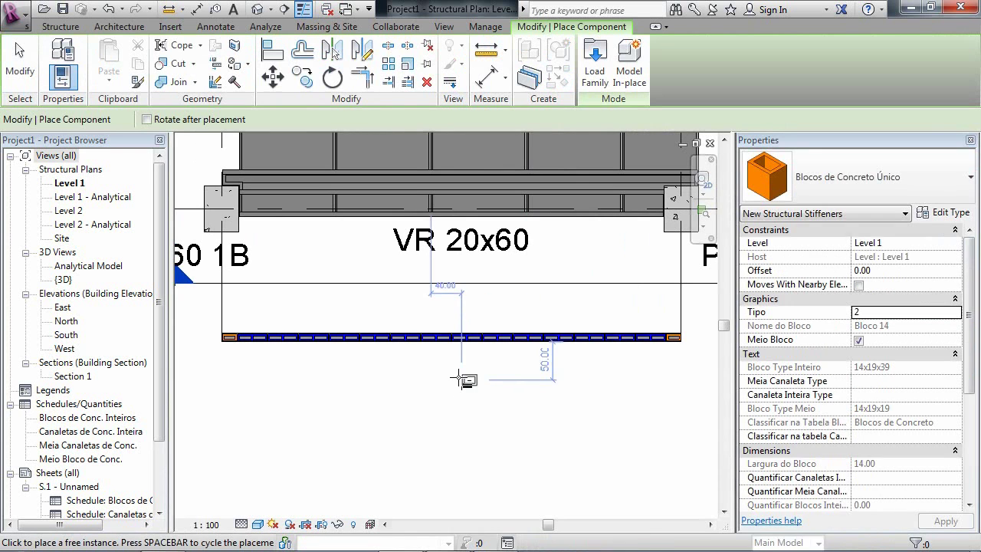
scroll(459, 378, "up", 5)
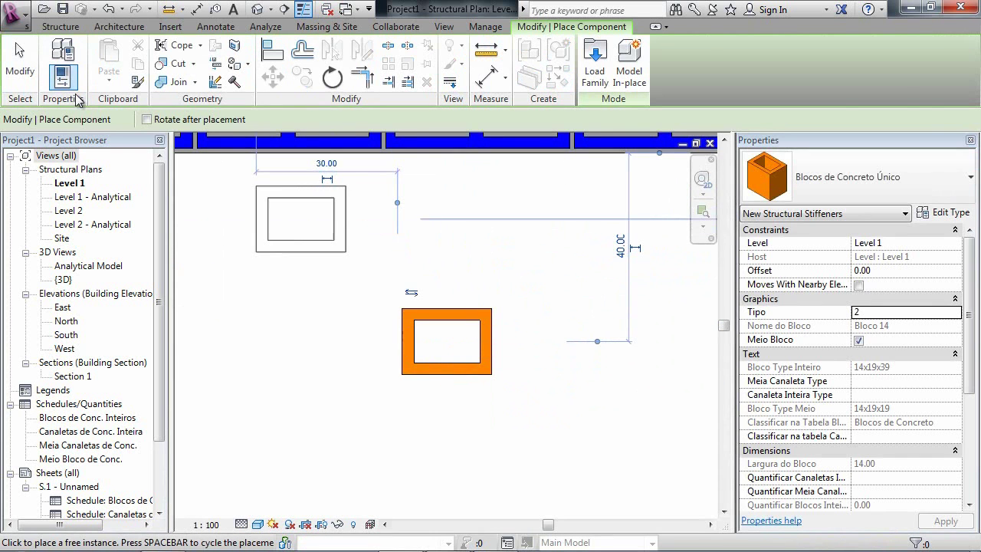
left_click(18, 71)
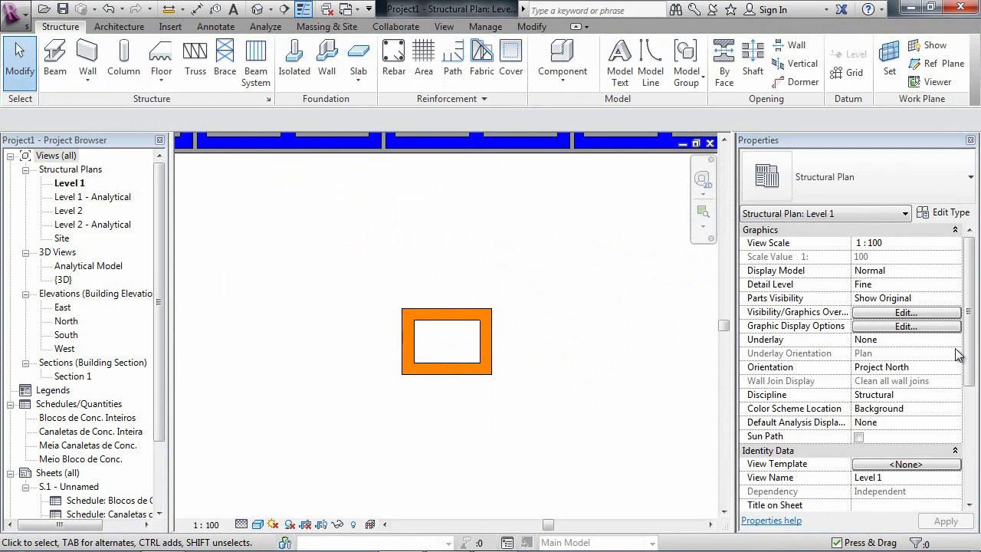
- Change the single concrete block's Tipo to 3 and disable its Meio Bloco option
left_click(478, 363)
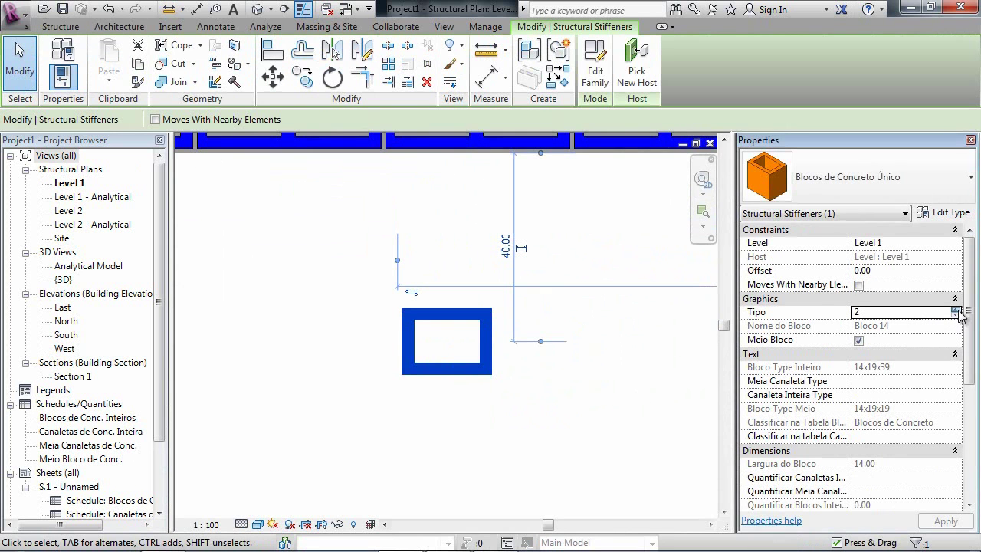
left_click(621, 331)
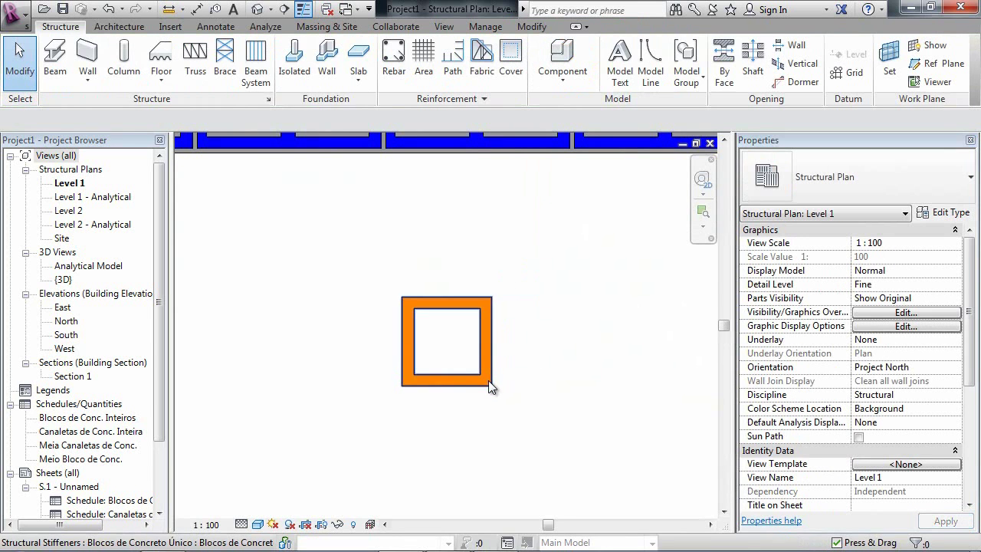
left_click(488, 380)
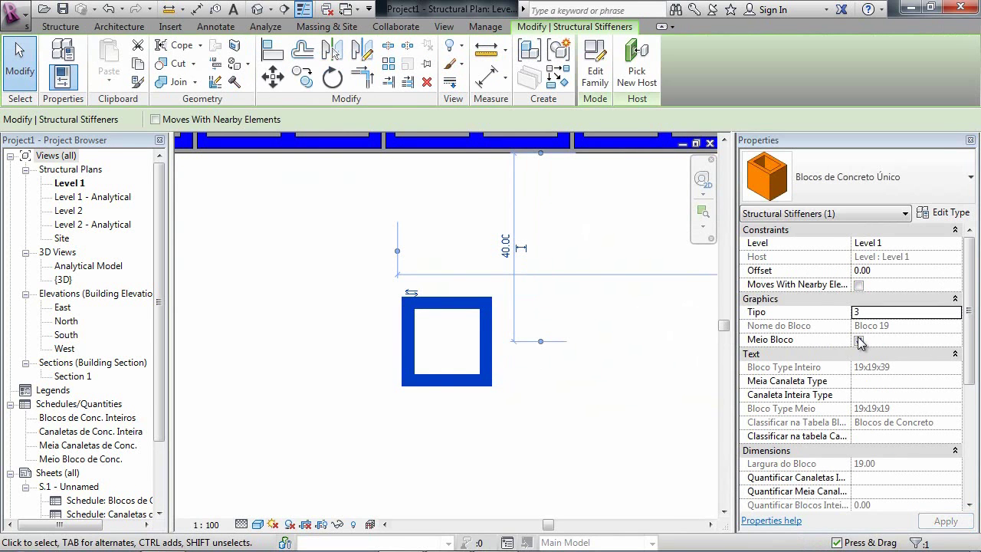
left_click(859, 340)
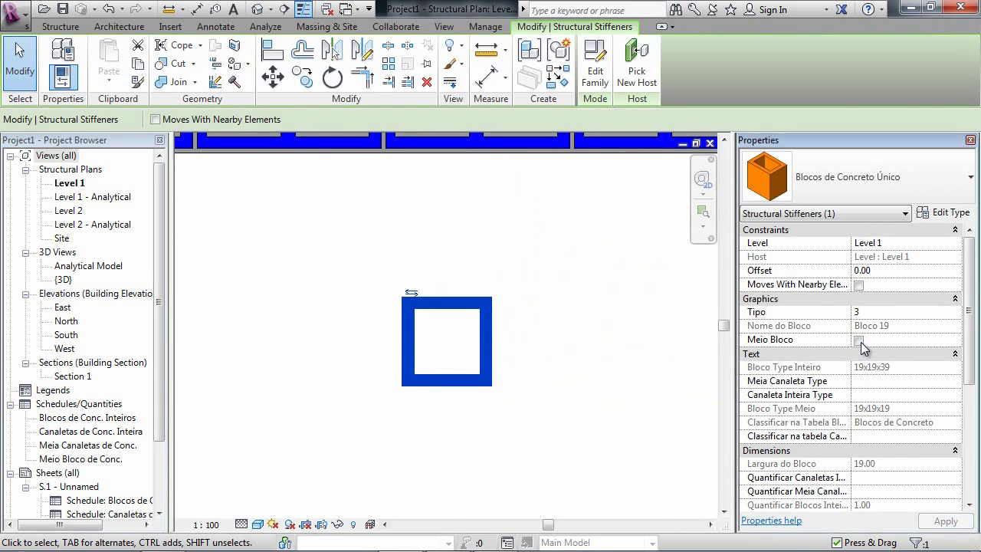
left_click(639, 376)
scroll(534, 374, "down", 5)
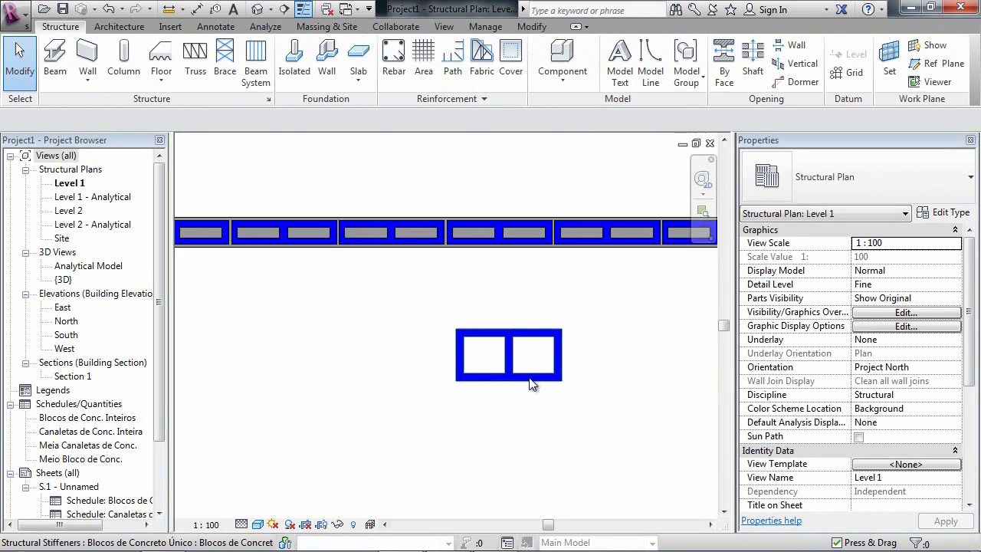
- Delete the single concrete block below the wall
left_click(482, 335)
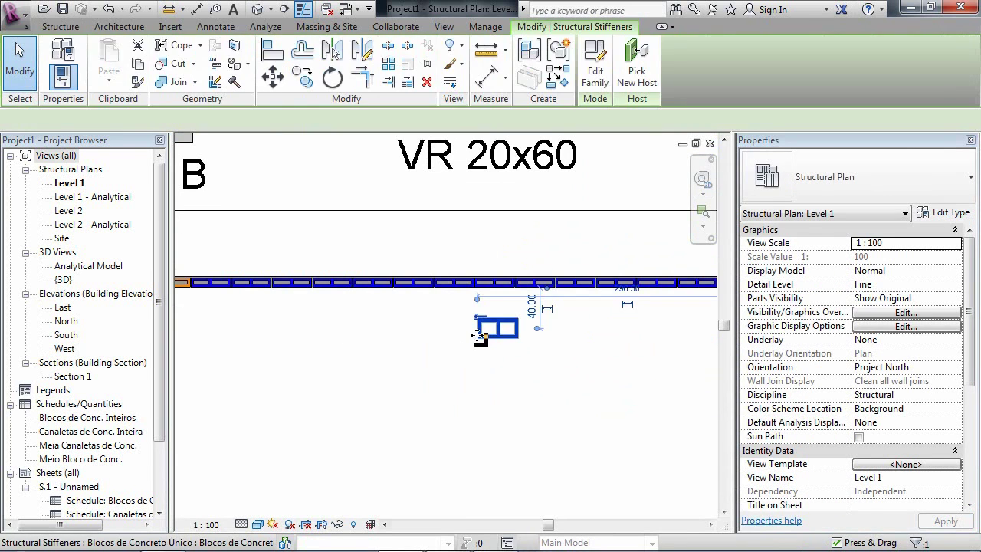
key("Delete")
scroll(452, 377, "down", 2)
middle_click_drag(454, 377, 430, 386)
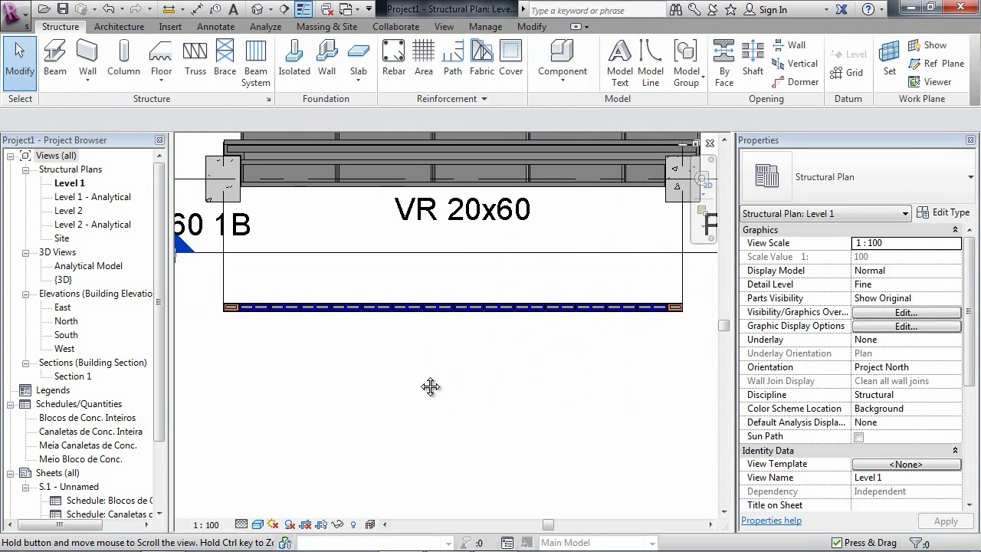
- Create a building section just below the block wall, spanning its full length and facing it, and open the section view
scroll(460, 343, "up", 2)
scroll(411, 314, "down", 1)
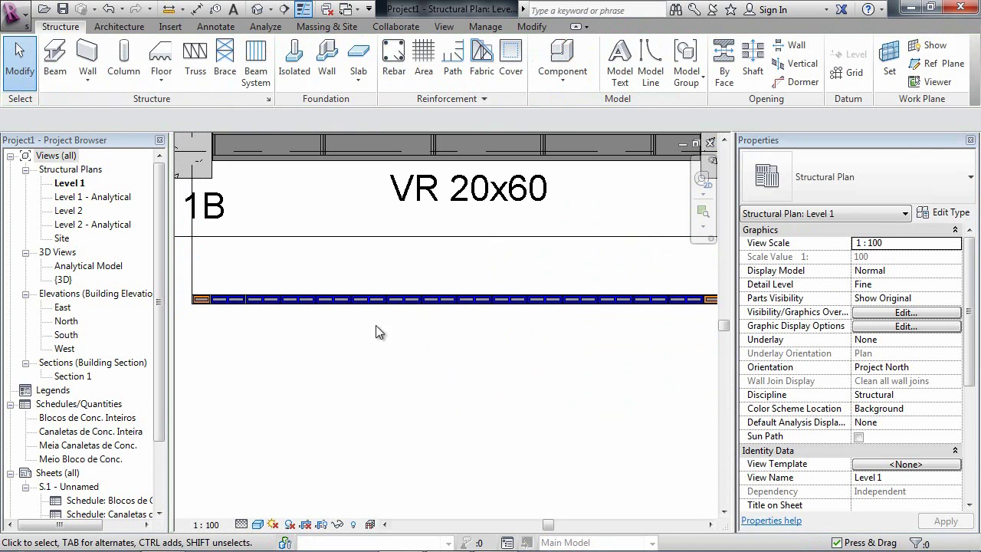
left_click(450, 301)
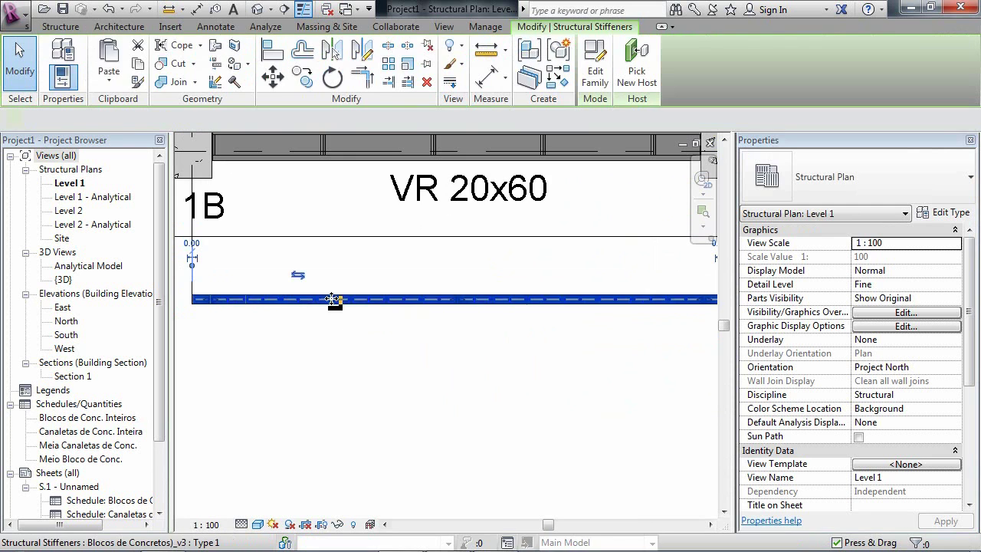
scroll(580, 332, "down", 1)
left_click(524, 354)
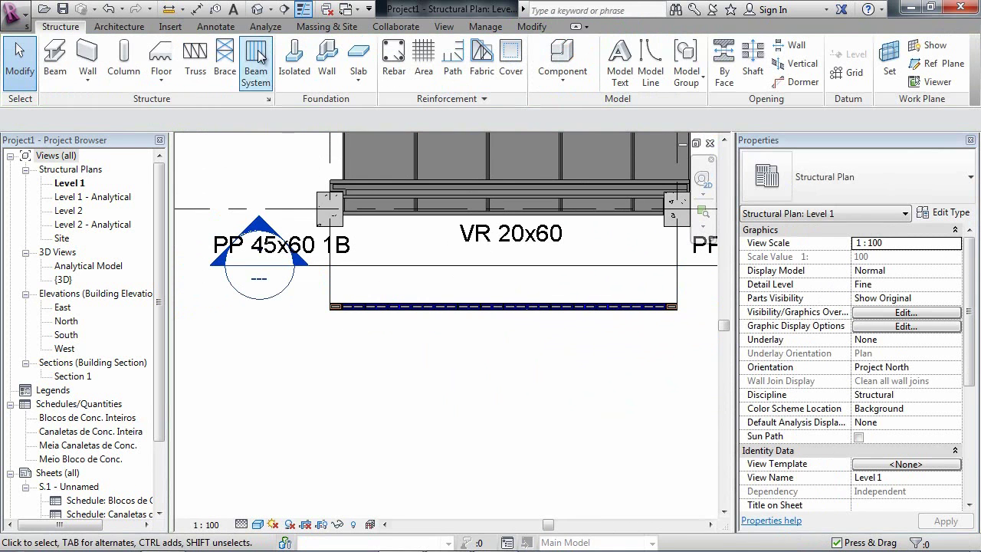
left_click(283, 8)
left_click(313, 319)
left_click(692, 320)
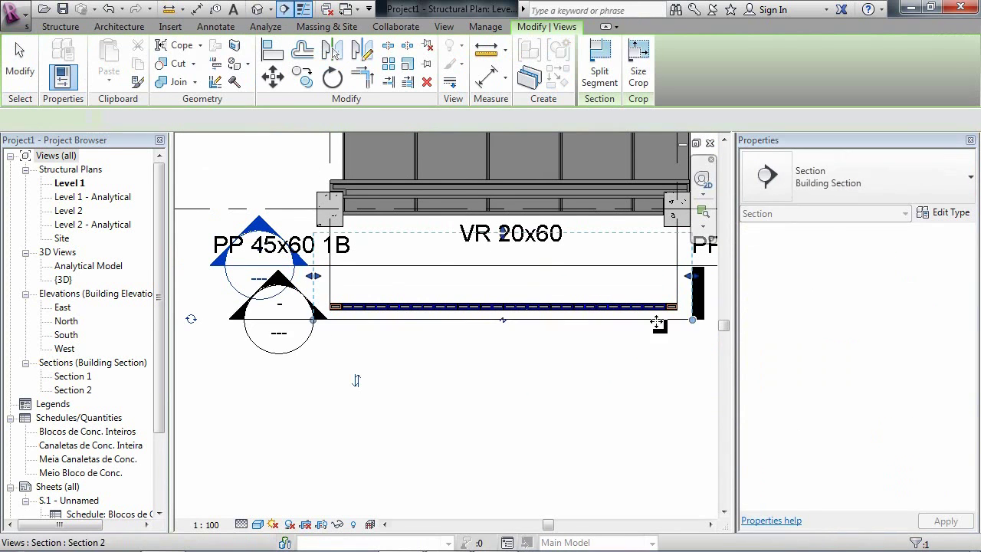
right_click(655, 328)
left_click(703, 247)
- Begin a multiple copy of the block row in the section view, placing the first copy 20 above the original
scroll(452, 345, "up", 5)
middle_click_drag(475, 341, 492, 377)
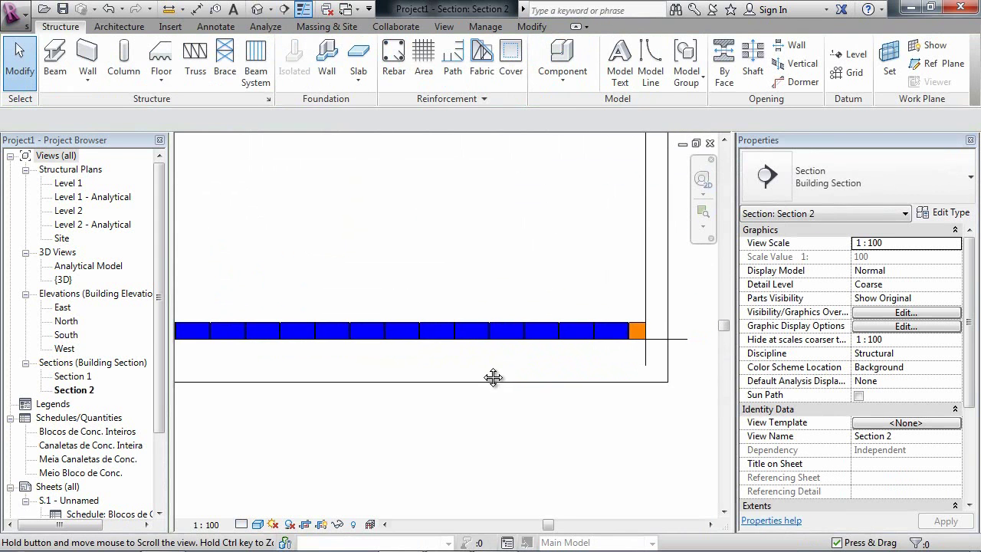
scroll(481, 365, "down", 1)
left_click_drag(471, 364, 468, 363)
middle_click_drag(468, 363, 565, 362)
scroll(564, 360, "down", 1)
middle_click_drag(506, 362, 423, 381)
scroll(431, 336, "down", 1)
left_click(429, 338)
scroll(431, 360, "down", 1)
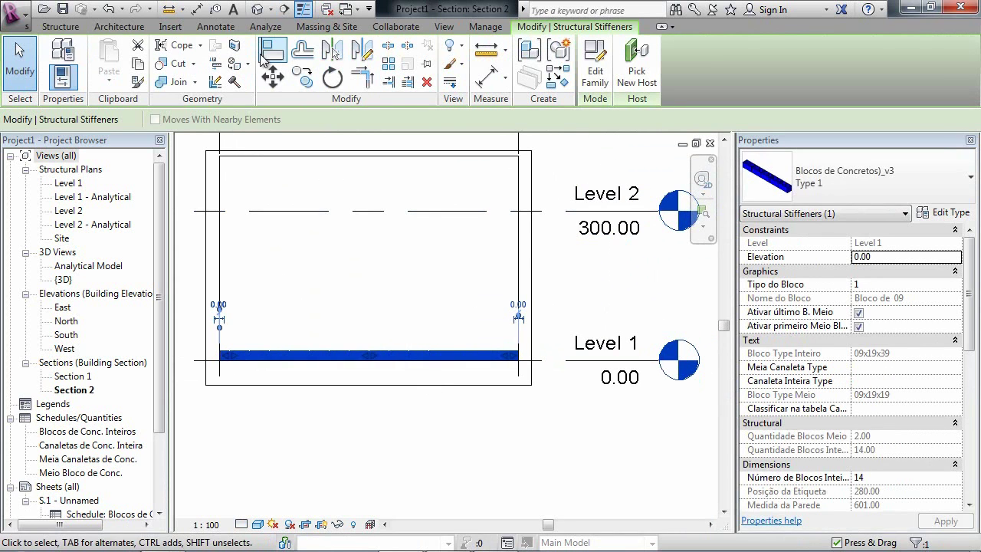
left_click(303, 76)
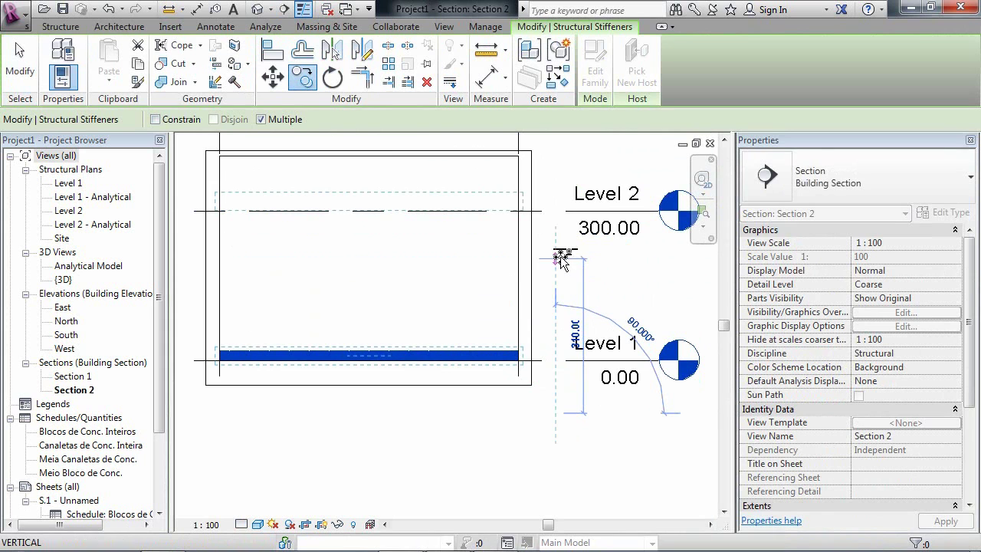
type("00")
key("Return")
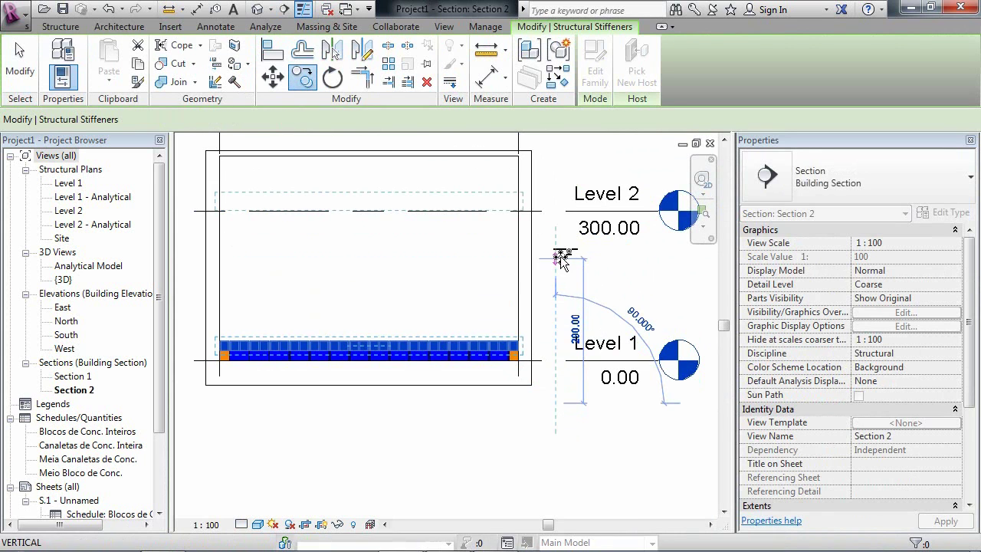
- Stack eight more copies of the block row upward at 20 spacing to build ten courses, and end the copying
type("20")
key("Return")
type("20")
key("Return")
type("20")
key("Return")
type("20")
key("Return")
type("20")
key("Return")
type("20")
key("Return")
type("20")
key("Return")
key("Return")
key("Escape")
key("Escape")
middle_click_drag(359, 362, 435, 373)
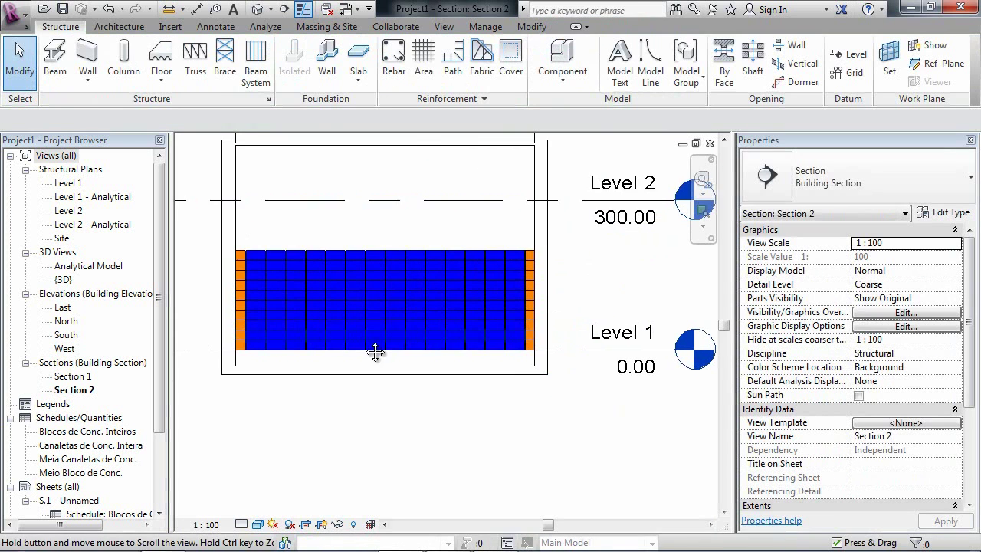
scroll(364, 342, "up", 1)
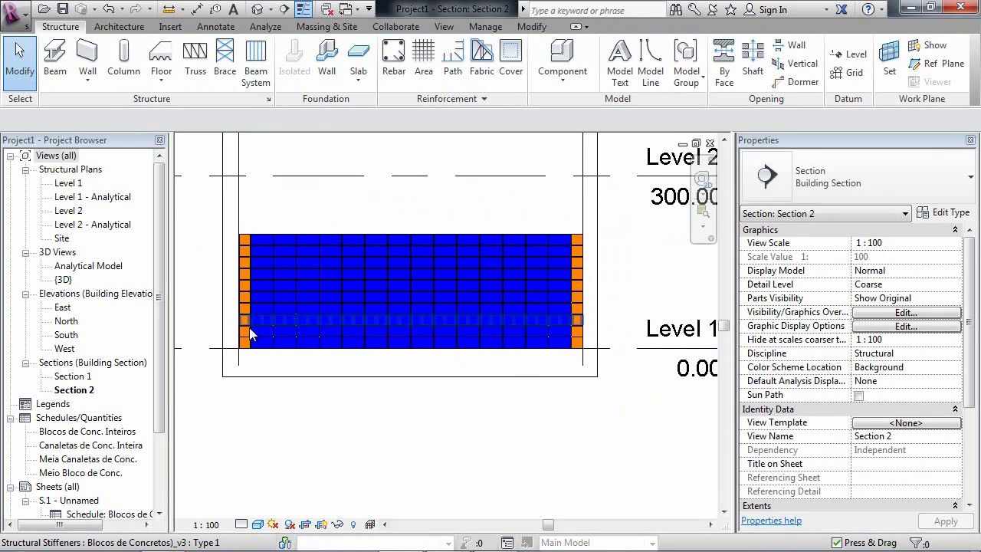
- Turn off the first and last half-block options for every second block row, starting from the second row above the base
left_click(254, 332)
left_click(257, 309, "ctrl")
left_click(257, 287, "ctrl")
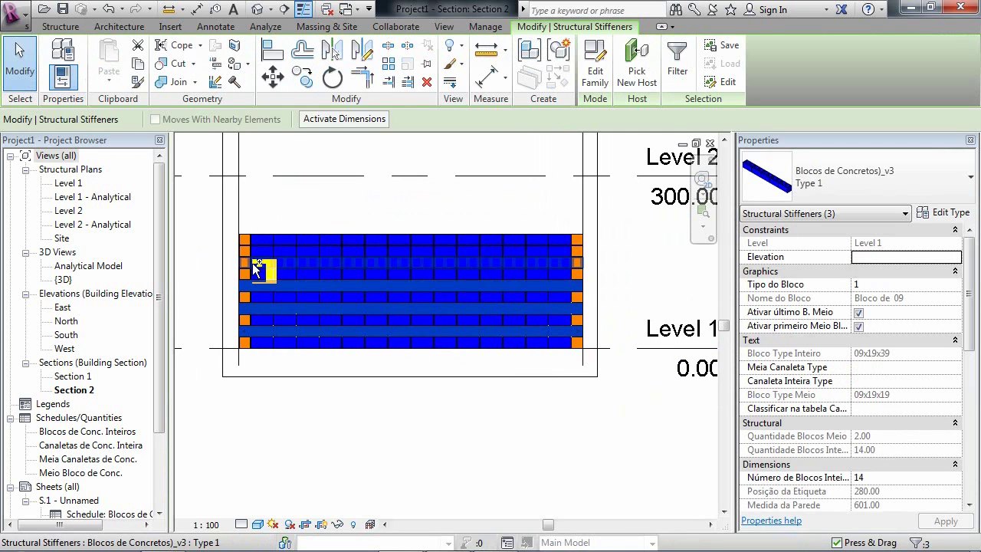
left_click(255, 265, "ctrl")
left_click(262, 240, "ctrl")
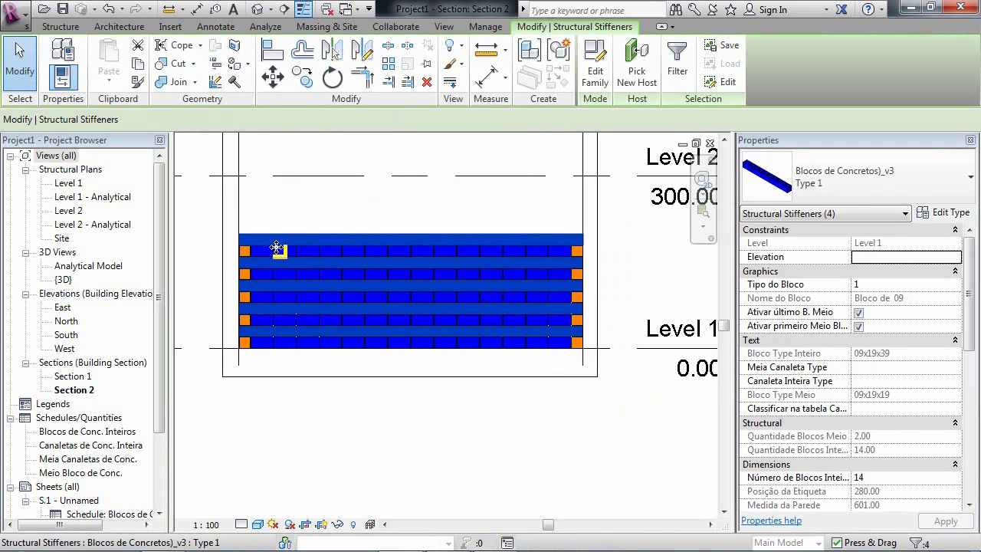
left_click(858, 313)
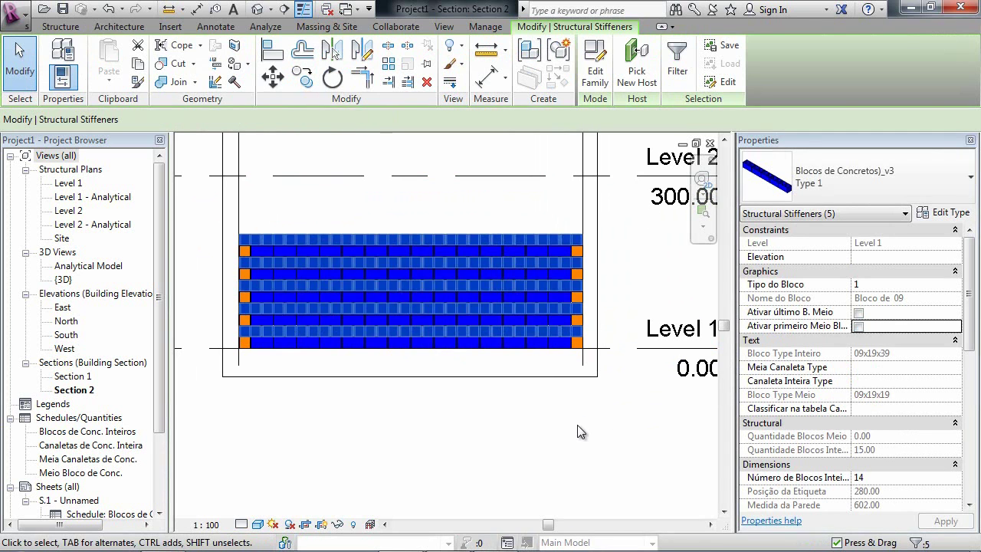
left_click(577, 360)
scroll(574, 350, "up", 3)
scroll(399, 206, "down", 3)
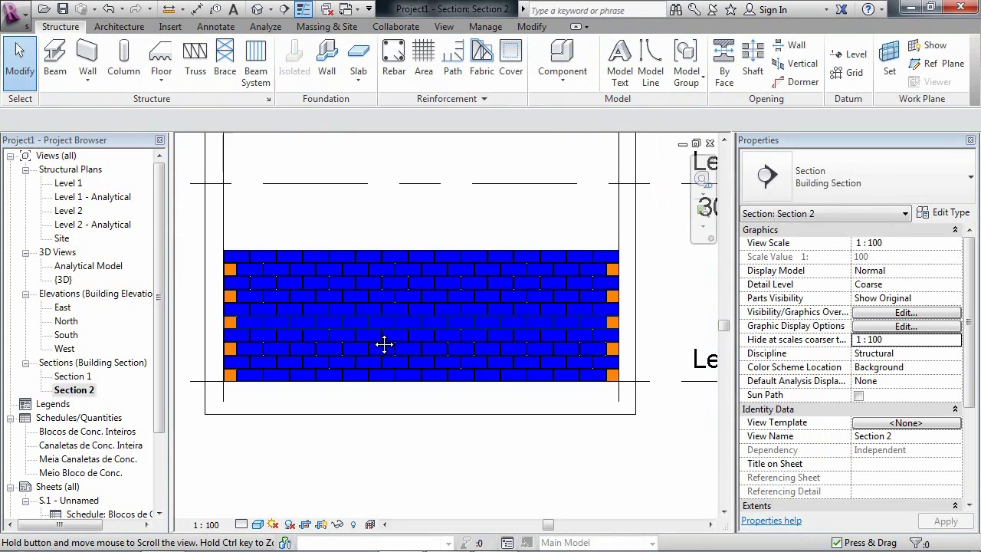
- Open the 3D view and sheet S.1 with the block schedules, and tile both windows side by side
left_click(257, 9)
middle_click_drag(485, 341, 421, 400, "shift")
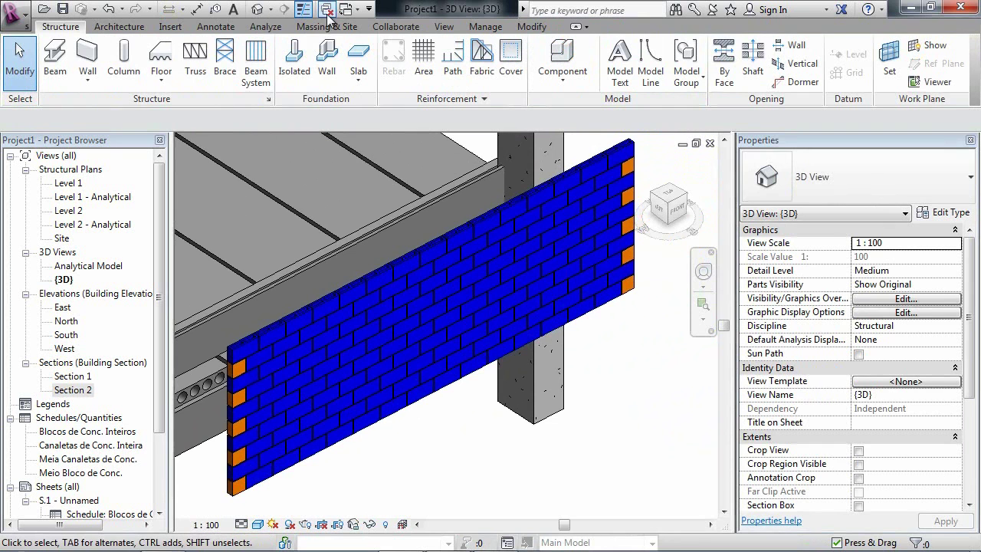
double_click(70, 500)
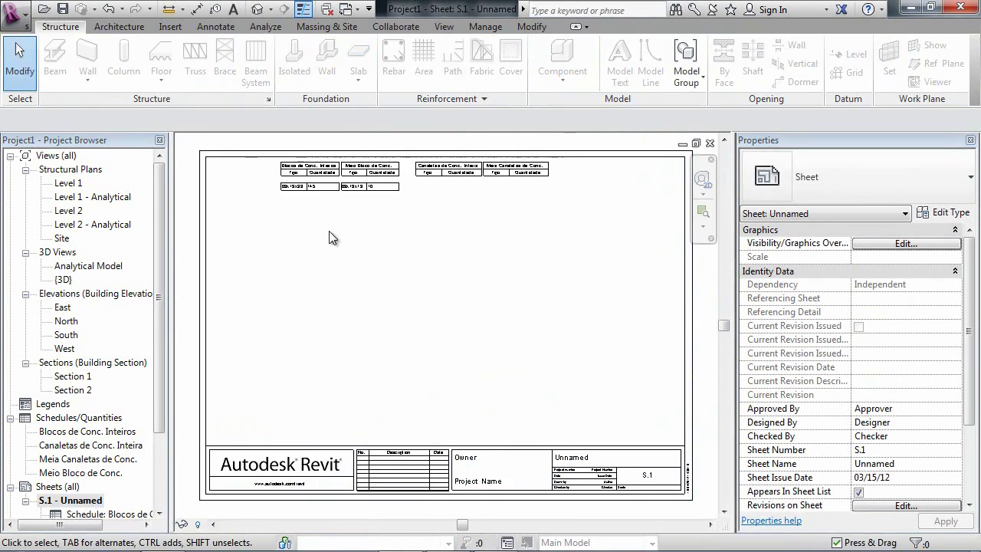
scroll(387, 322, "up", 5)
middle_click_drag(399, 328, 404, 293)
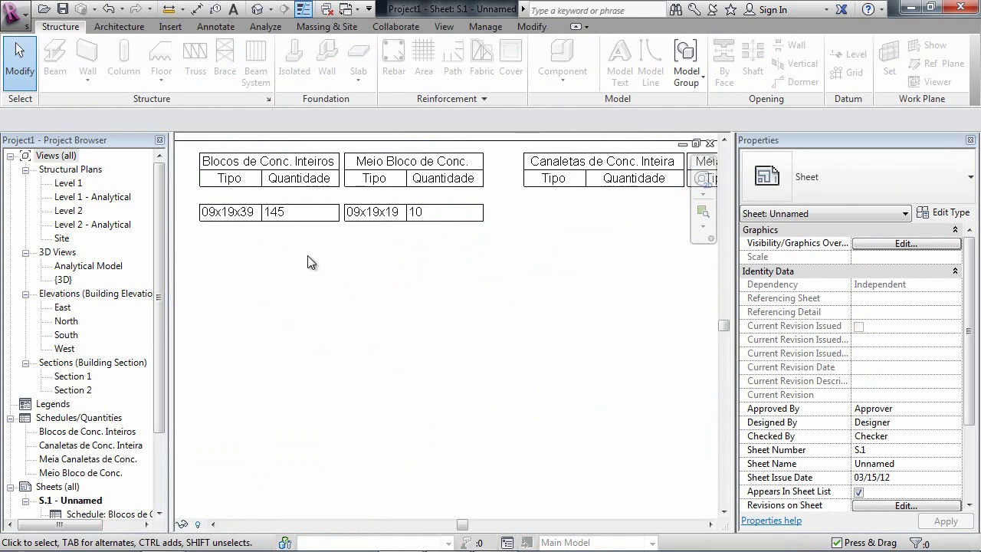
key("w")
key("t")
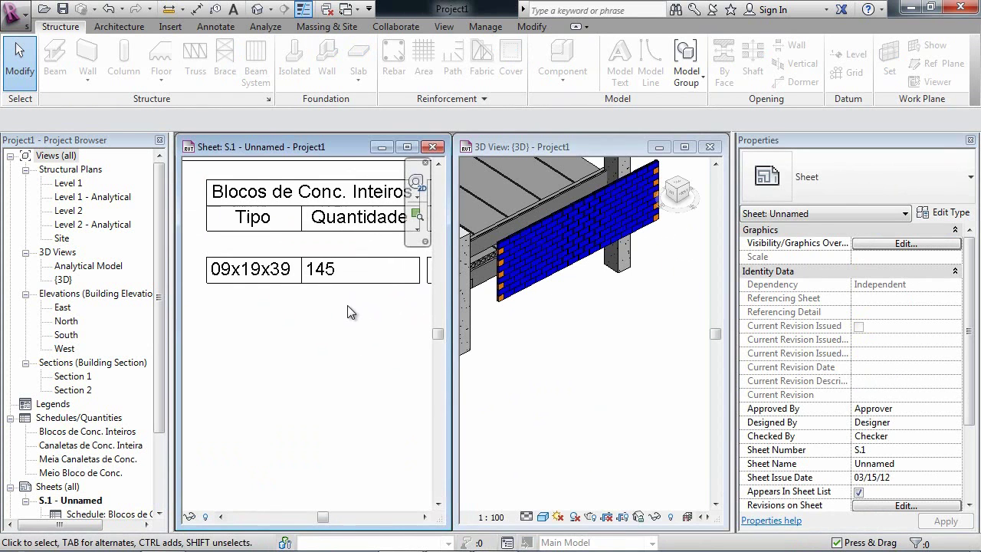
mouse_move(352, 311)
middle_mouse_down()
mouse_move(286, 320)
mouse_move(364, 318)
middle_mouse_up()
- Set Tipo do Bloco to 2 for the lowest block row of the wall in the 3D view
left_click(535, 303)
scroll(535, 304, "up", 3)
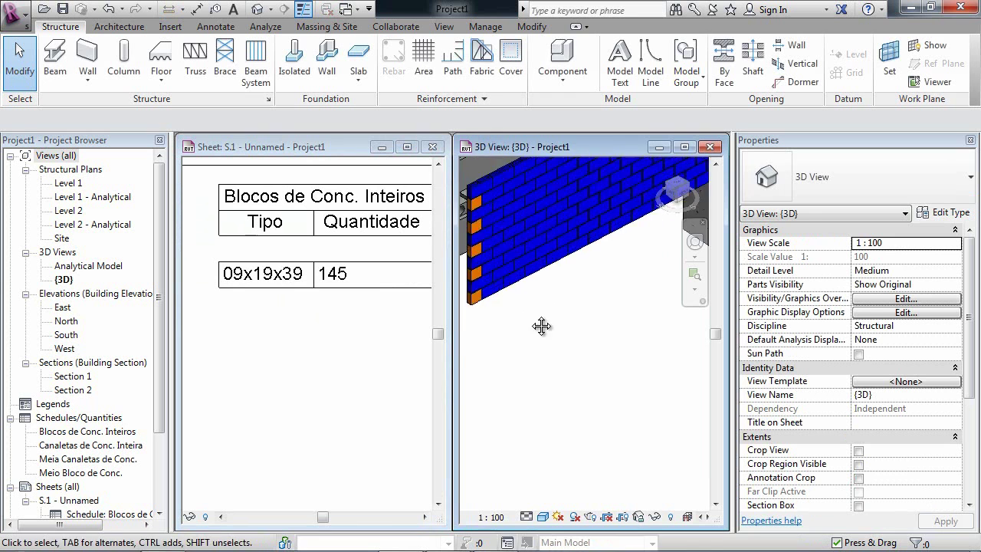
middle_click_drag(541, 326, 577, 398)
scroll(548, 380, "up", 2)
left_click(545, 357)
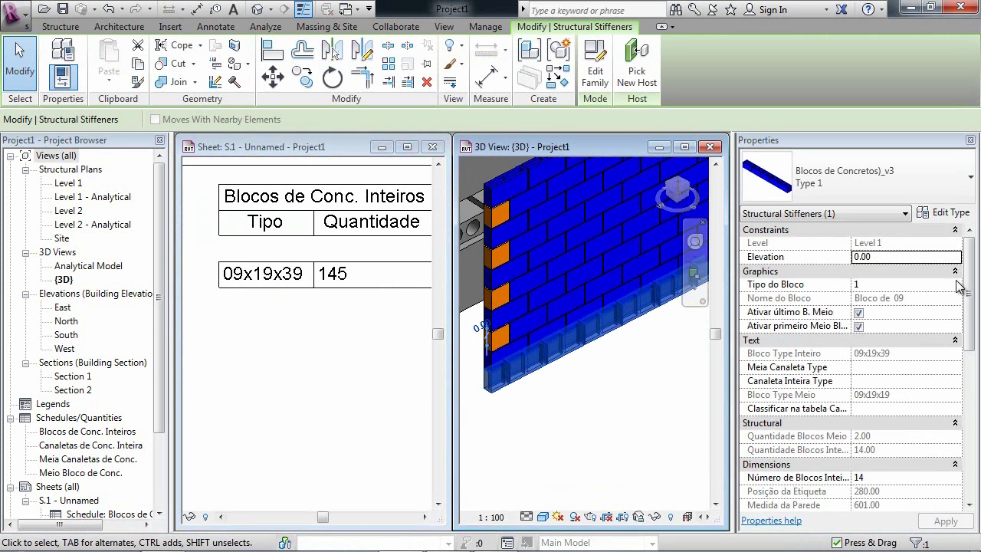
left_click(958, 285)
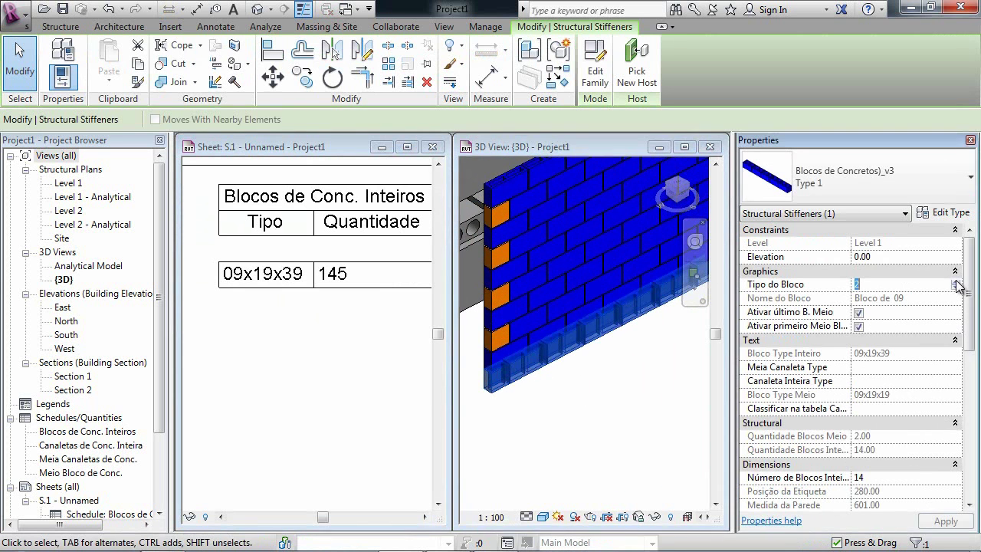
left_click(585, 410)
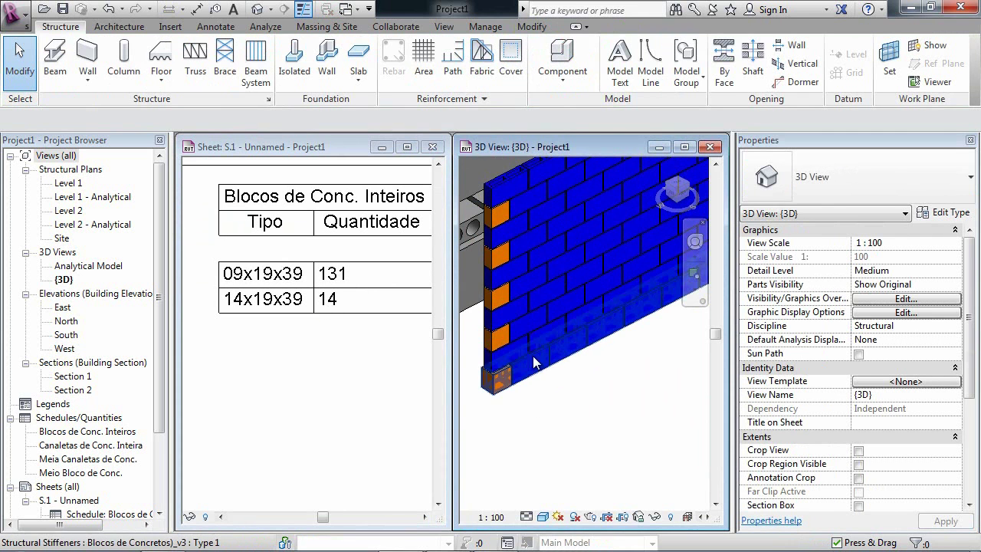
- Examine the changed bottom row in 3D and the whole-block, half-block and channel schedules on the sheet
middle_click_drag(563, 395, 578, 444)
scroll(570, 418, "down", 1)
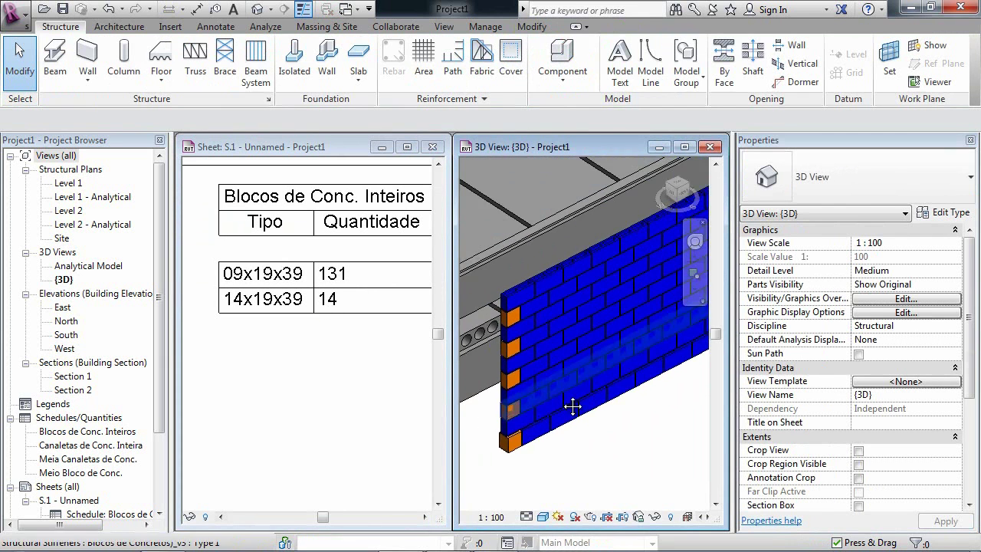
middle_click_drag(572, 407, 547, 462)
left_click(352, 371)
scroll(355, 371, "down", 3)
scroll(363, 371, "down", 1)
middle_click_drag(366, 371, 186, 353)
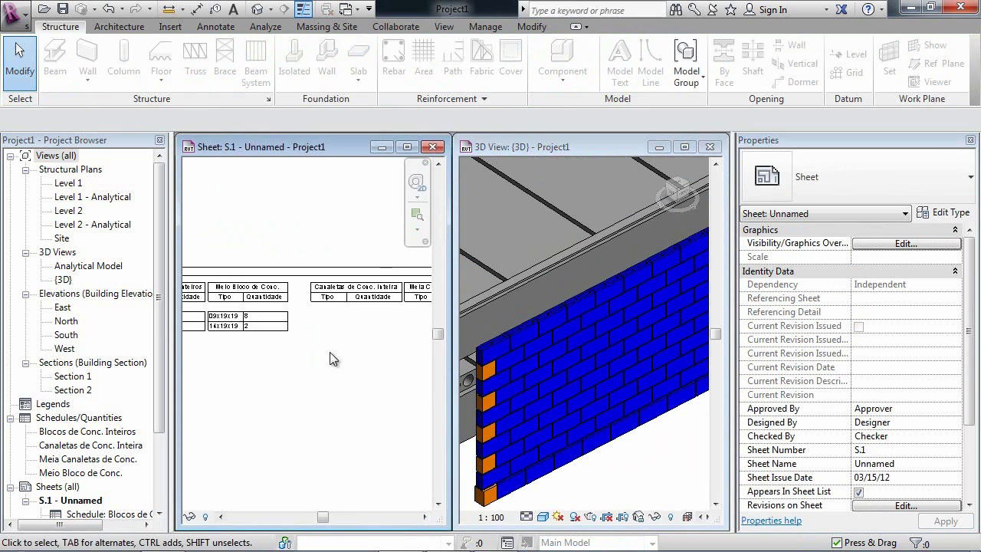
scroll(301, 327, "up", 1)
- Change the wall's top row to the Blocos de Canaletas family and set its number of whole channel blocks to 14
left_click(583, 367)
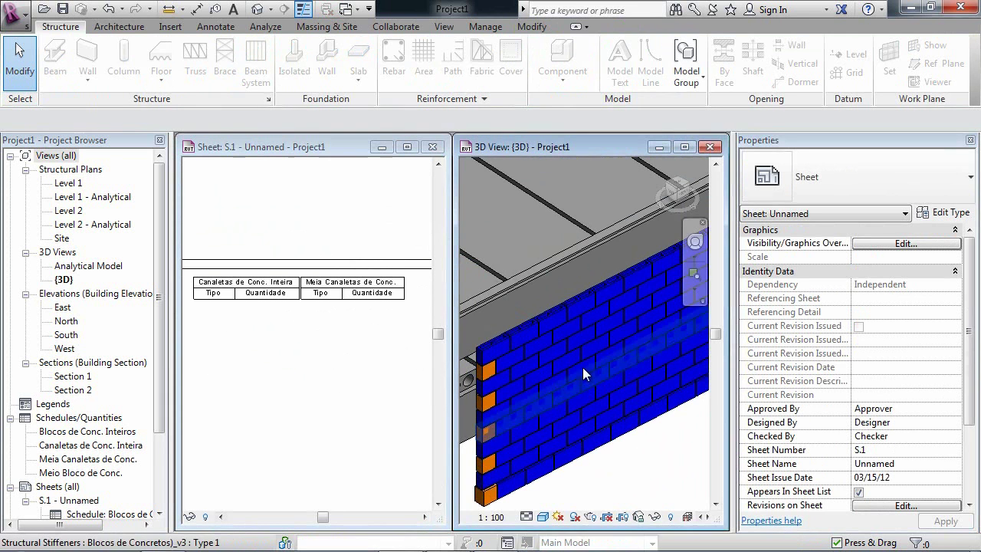
left_click(550, 317)
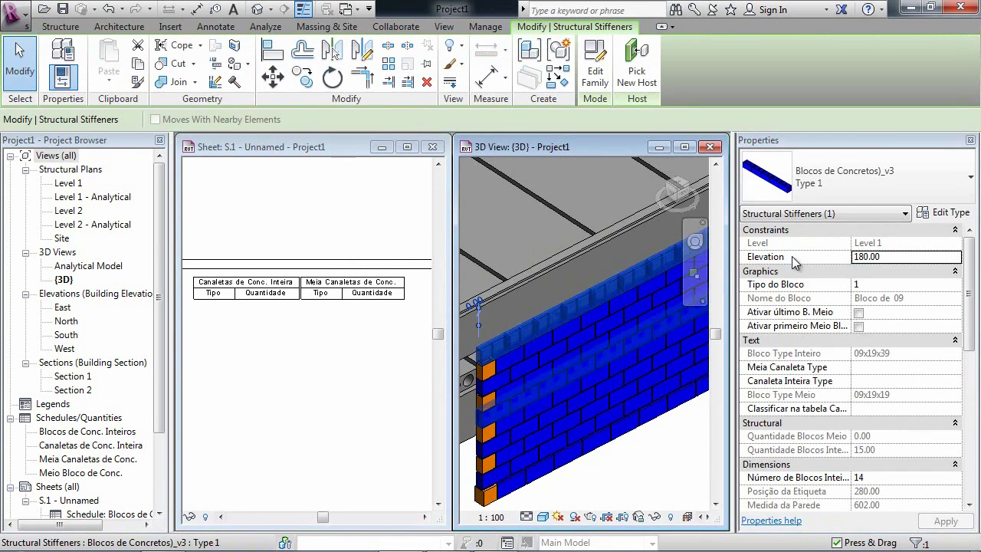
left_click(898, 198)
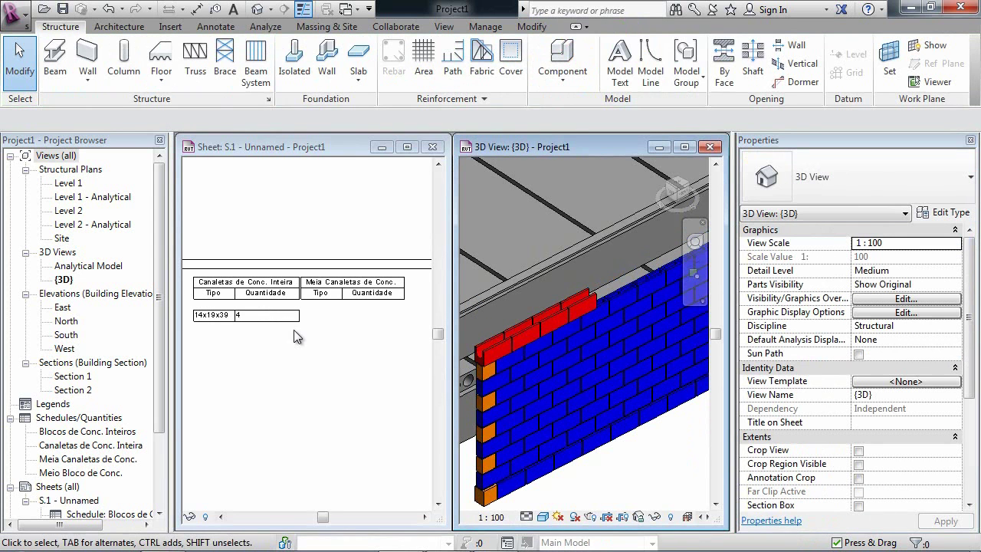
left_click(542, 331)
left_click(885, 490)
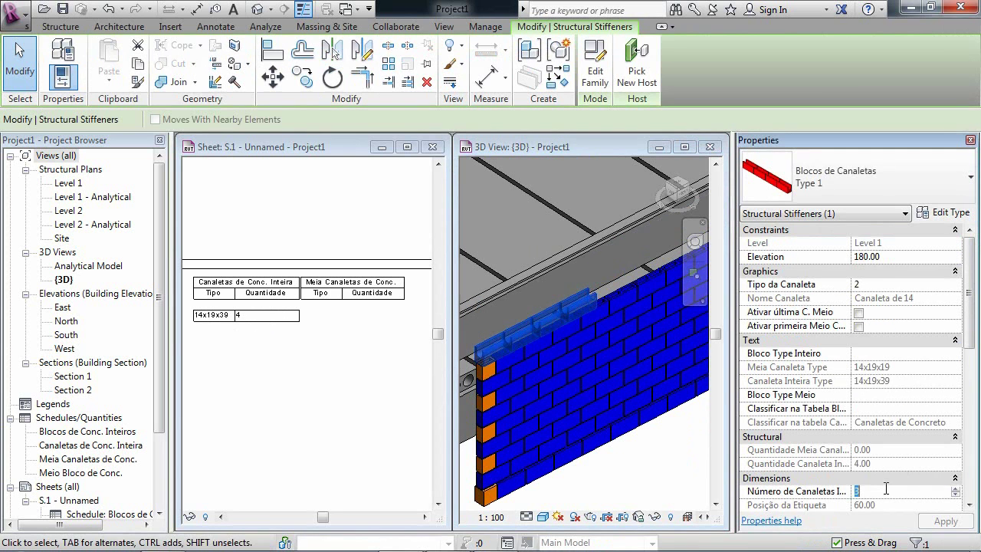
type("14")
left_click(660, 483)
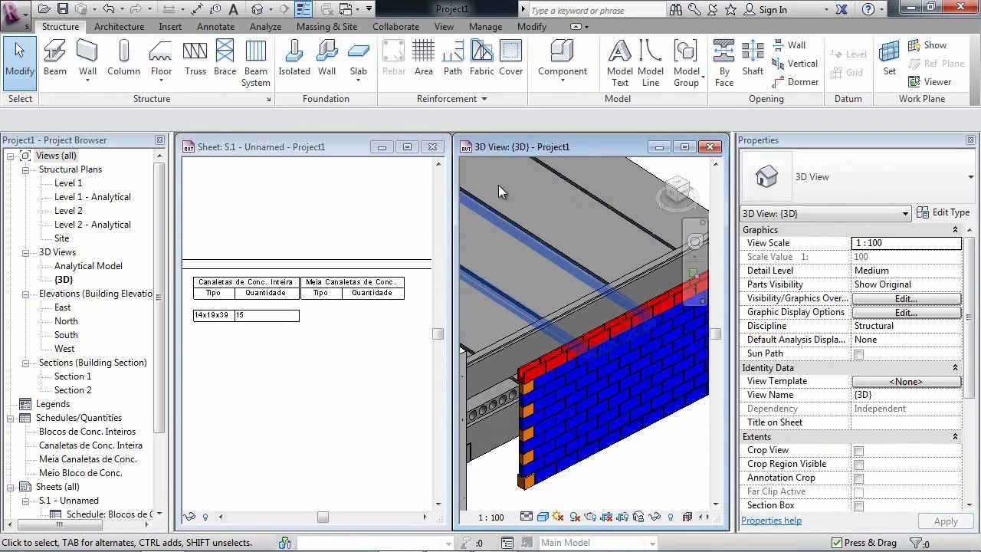
- Check the block and channel schedules on the sheet, and maximize the 3D view to inspect the finished wall
left_click(263, 343)
middle_click_drag(263, 359, 297, 369)
scroll(311, 357, "down", 1)
left_click(598, 473)
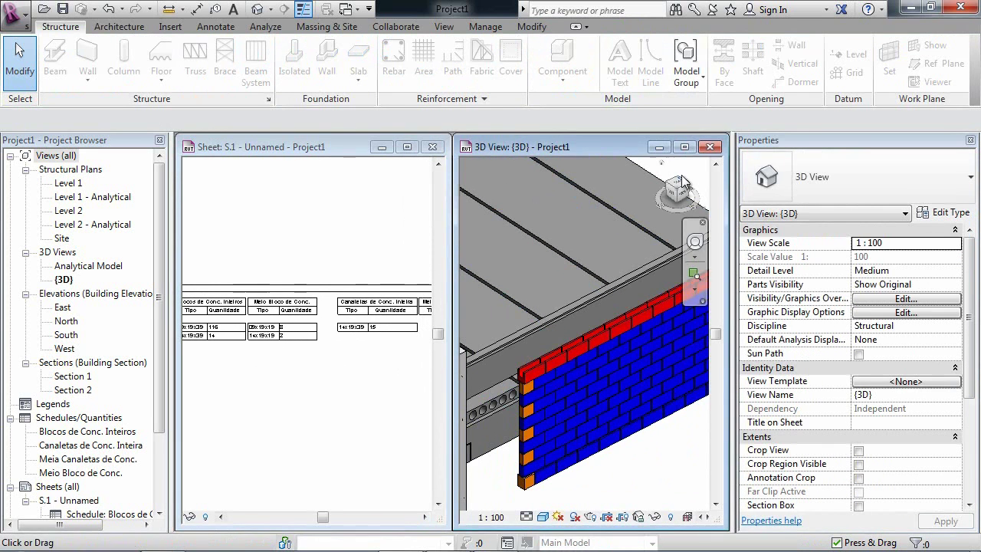
left_click(684, 146)
middle_click_drag(539, 367, 459, 394, "shift")
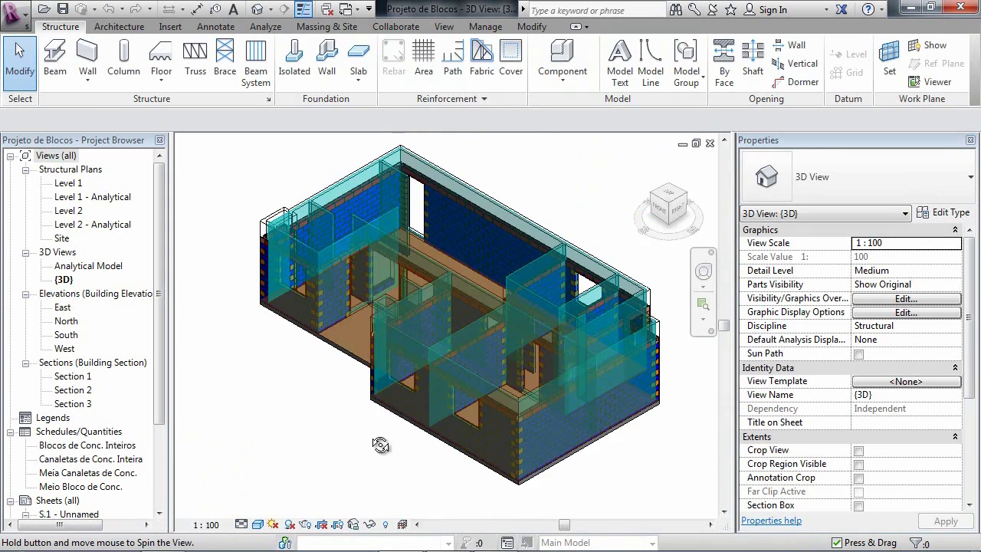
- Hide the translucent walls in the 3D view of Projeto de Blocos, selecting them from the front along the building's upper edge
middle_click_drag(378, 449, 451, 356, "shift")
middle_click_drag(503, 341, 449, 359)
mouse_move(636, 256)
middle_mouse_down("shift")
mouse_move(615, 272)
mouse_move(623, 252)
middle_mouse_up("shift")
left_click_drag(623, 246, 282, 283)
left_click_drag(203, 285, 202, 283)
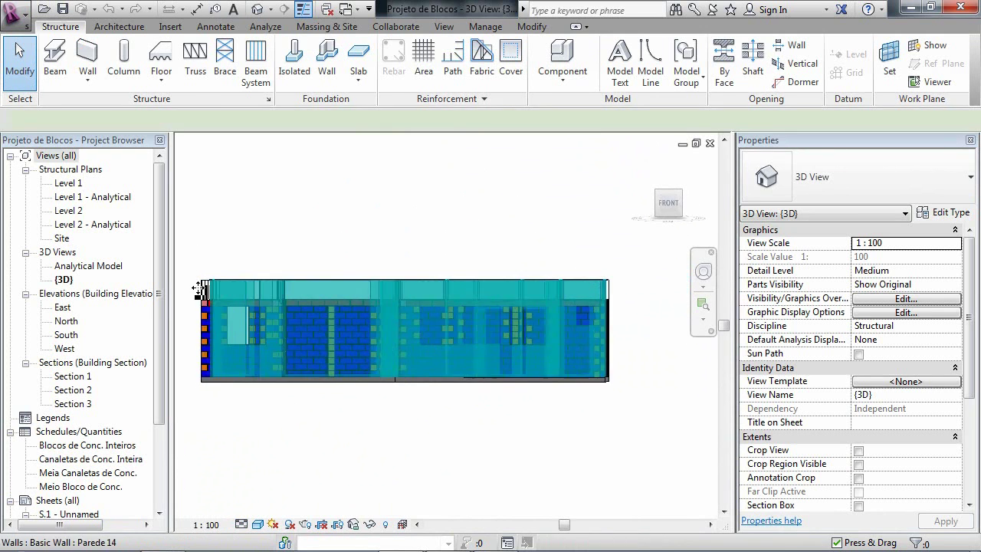
right_click(254, 300)
mouse_move(379, 299)
left_click(460, 293)
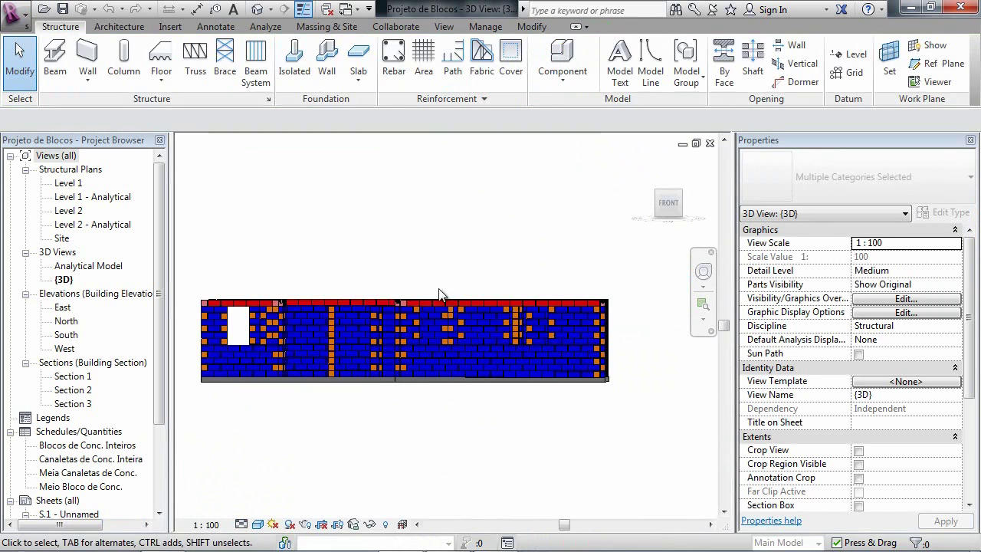
- Hide the floor slab beneath the block walls in the 3D view
middle_click_drag(376, 339, 414, 314, "shift")
scroll(402, 299, "up", 3)
right_click(414, 309)
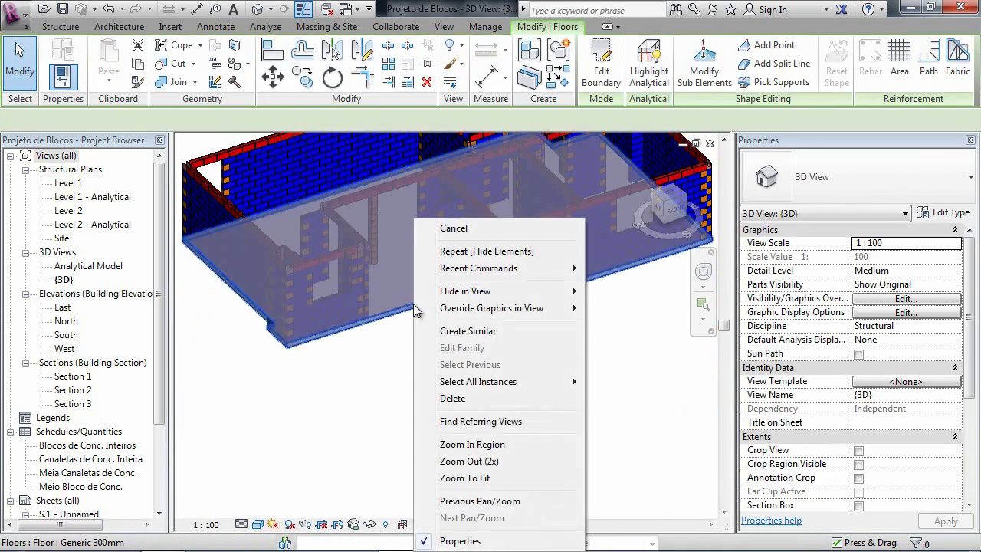
left_click(486, 251)
- Examine the block courses, wall corners and openings of the house from several angles in 3D
middle_click_drag(459, 285, 491, 249, "shift")
scroll(357, 397, "up", 6)
middle_click_drag(429, 314, 293, 270)
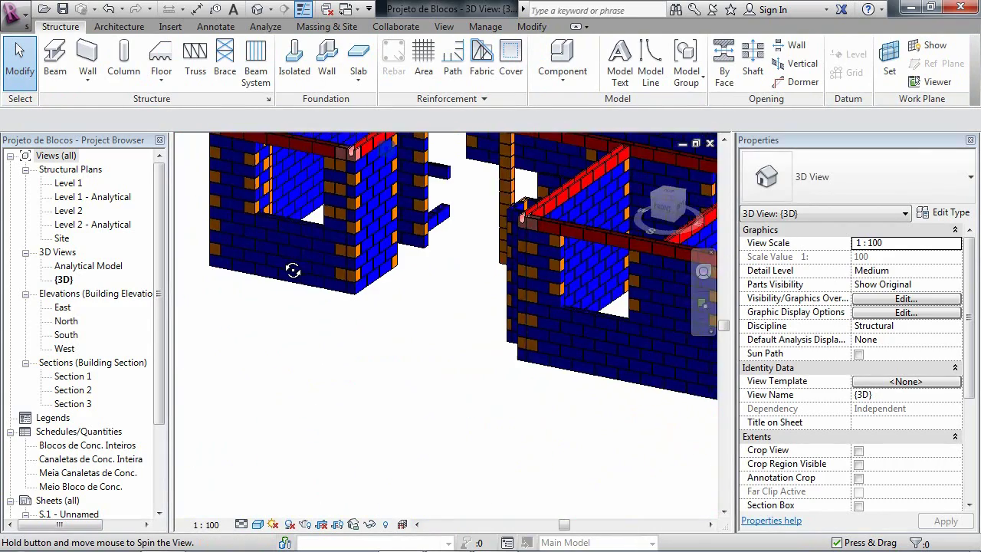
middle_click_drag(339, 342, 367, 383)
middle_click_drag(368, 383, 393, 417, "shift")
middle_click_drag(429, 393, 364, 304, "shift")
scroll(485, 319, "down", 2)
- Review the block and channel schedules on sheet S.1 of the house project, and return to the 3D view
left_click_drag(159, 405, 160, 478)
double_click(78, 419)
scroll(340, 204, "up", 3)
middle_click_drag(349, 214, 355, 296)
middle_click_drag(419, 290, 621, 305)
middle_click_drag(359, 270, 420, 289)
key("ctrl+Tab")
middle_click_drag(492, 317, 441, 353)
- Close Projeto de Blocos without saving and open the Unic Steel - Steel Frame project
left_click(709, 144)
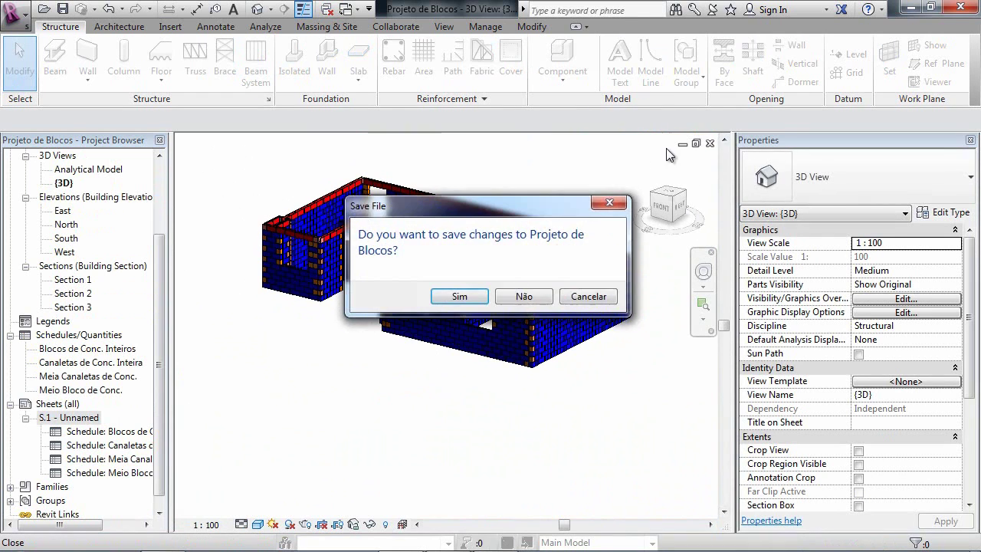
left_click(520, 297)
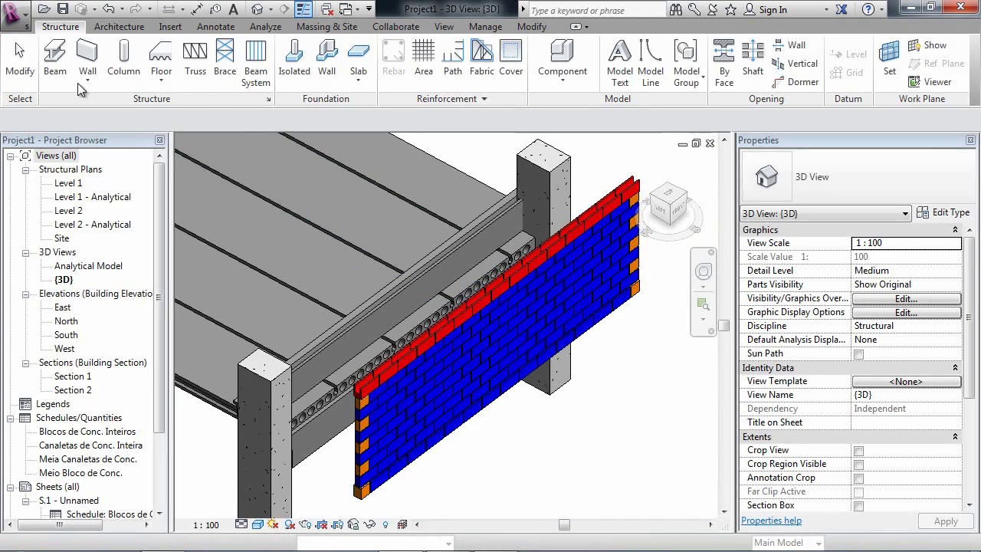
left_click(16, 13)
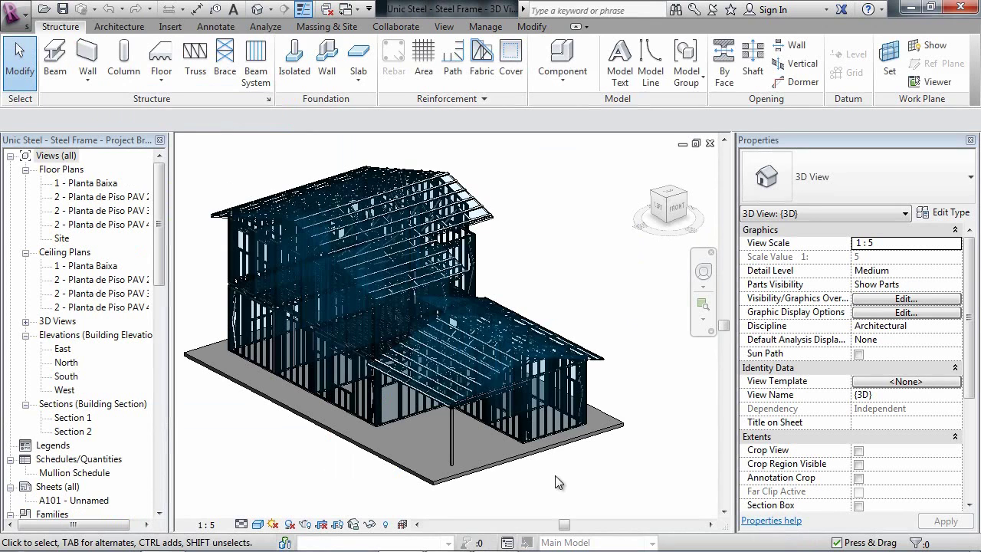
- Examine the steel-framed house in 3D, including the studs and base tracks of its wall panels up close
middle_click_drag(527, 442, 568, 402)
mouse_move(558, 366)
middle_mouse_down("shift")
mouse_move(366, 373)
mouse_move(388, 328)
mouse_move(383, 406)
middle_mouse_up("shift")
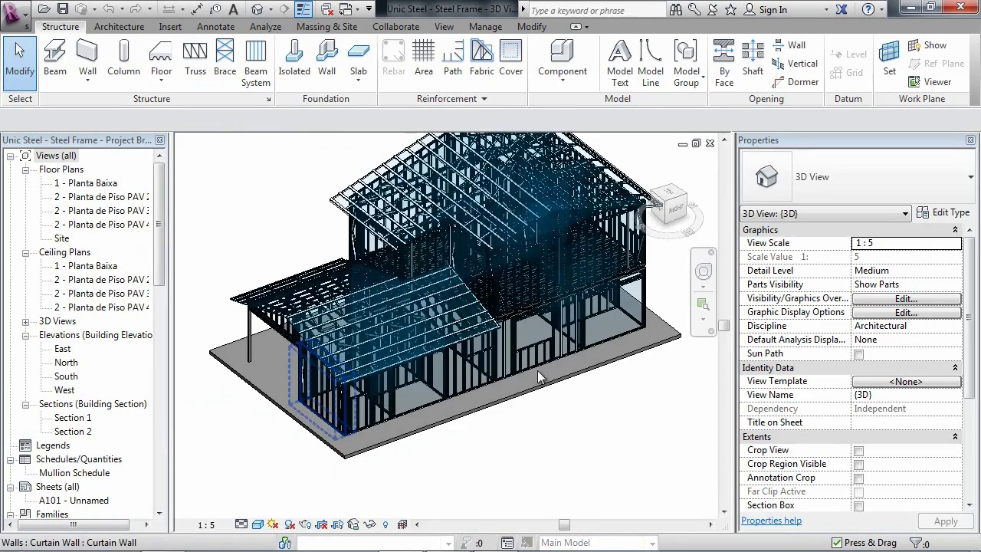
scroll(527, 360, "up", 10)
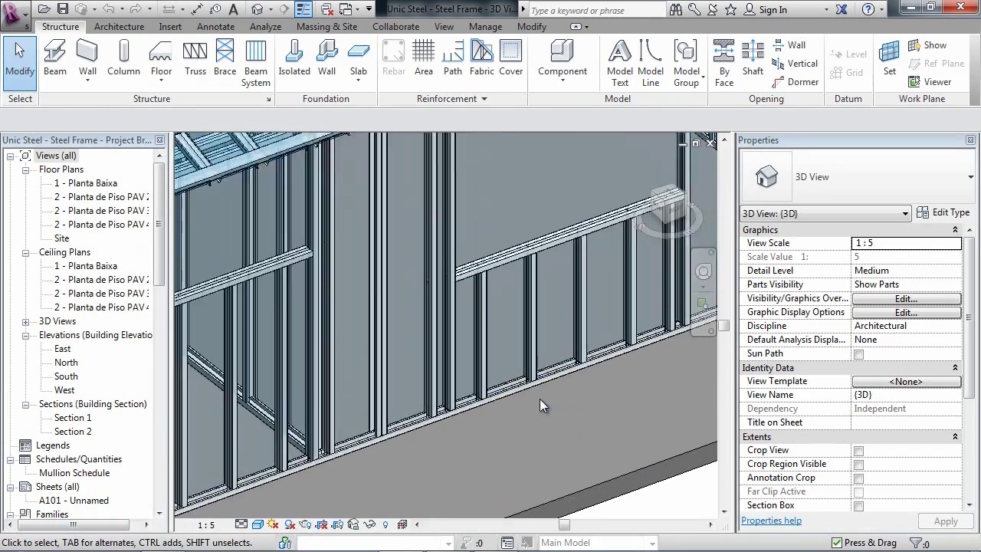
scroll(460, 406, "up", 4)
mouse_move(346, 414)
middle_mouse_down()
mouse_move(203, 467)
mouse_move(283, 502)
mouse_move(266, 508)
middle_mouse_up()
middle_click_drag(531, 420, 351, 502)
middle_click_drag(580, 387, 406, 465)
scroll(505, 418, "up", 3)
scroll(469, 375, "down", 6)
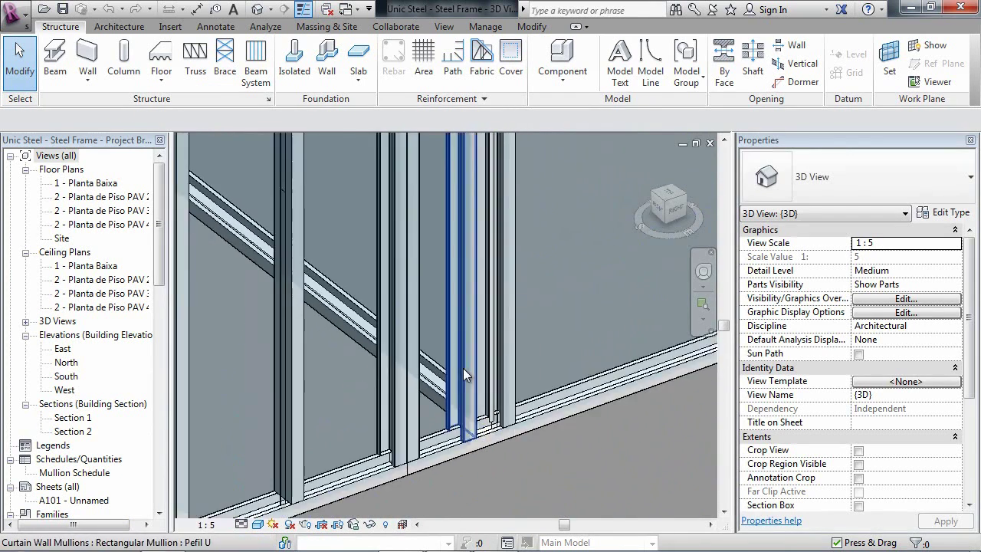
- Inspect the remaining wall framing, the porch post and the roof trusses of the steel-framed house in 3D
middle_click_drag(414, 300, 601, 431)
scroll(601, 431, "down", 1)
scroll(464, 357, "down", 1)
middle_click_drag(444, 366, 579, 420)
middle_click_drag(380, 358, 502, 173)
mouse_move(437, 315)
middle_mouse_down()
mouse_move(495, 197)
mouse_move(554, 113)
middle_mouse_up()
scroll(320, 280, "down", 1)
middle_click_drag(400, 317, 529, 340)
scroll(440, 322, "down", 2)
middle_click_drag(417, 283, 486, 380)
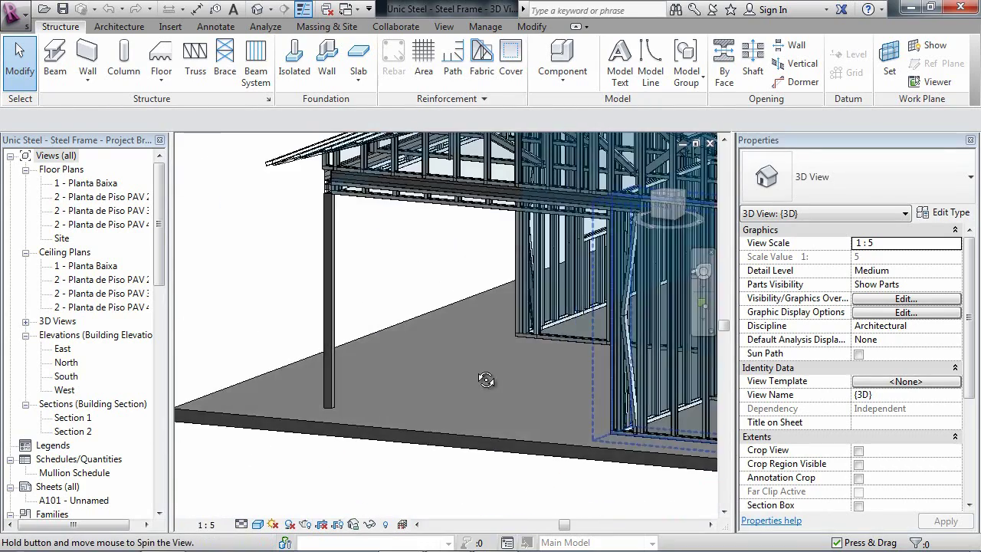
middle_click_drag(589, 291, 376, 331)
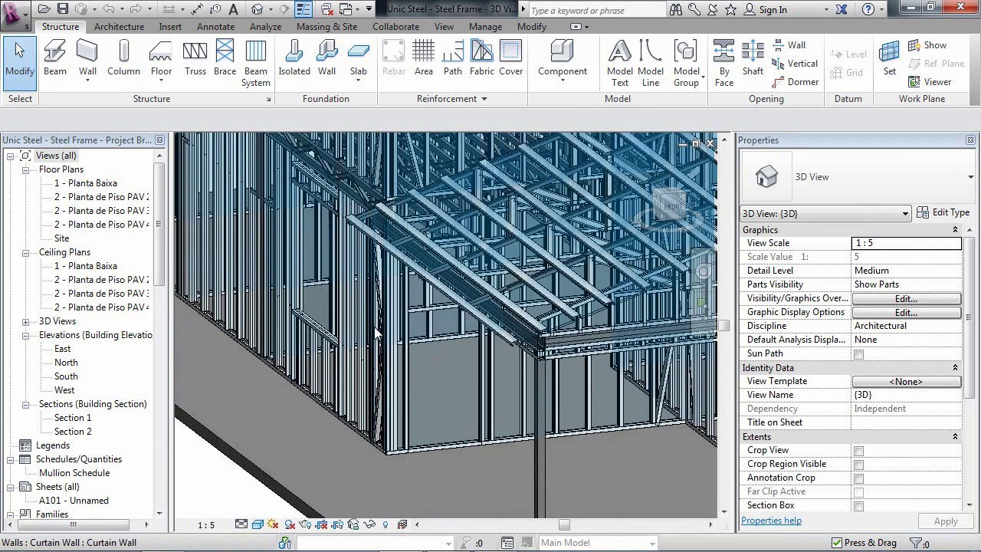
- Open the floor plan 1 - Planta Baixa and look closely at the mullion studs along the interior walls
double_click(86, 183)
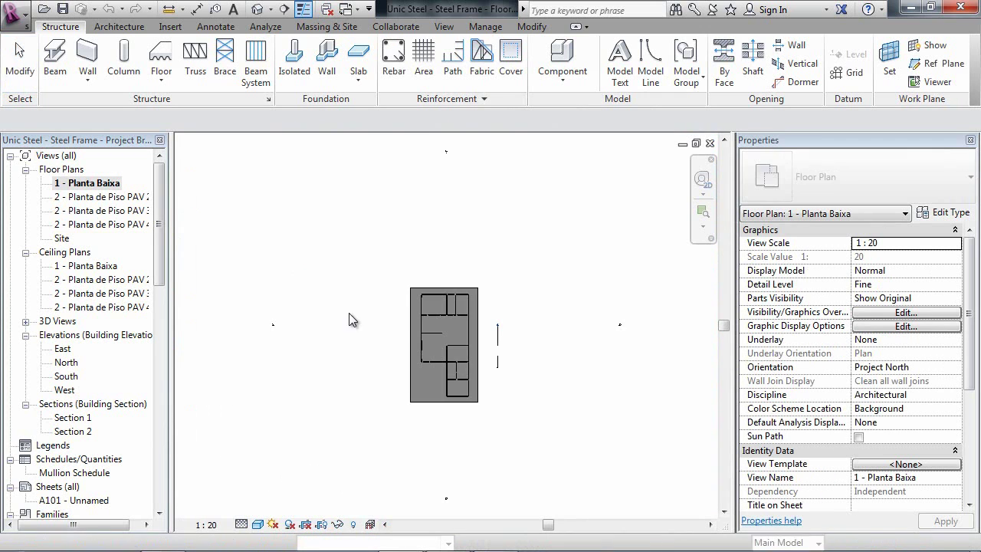
scroll(478, 367, "up", 10)
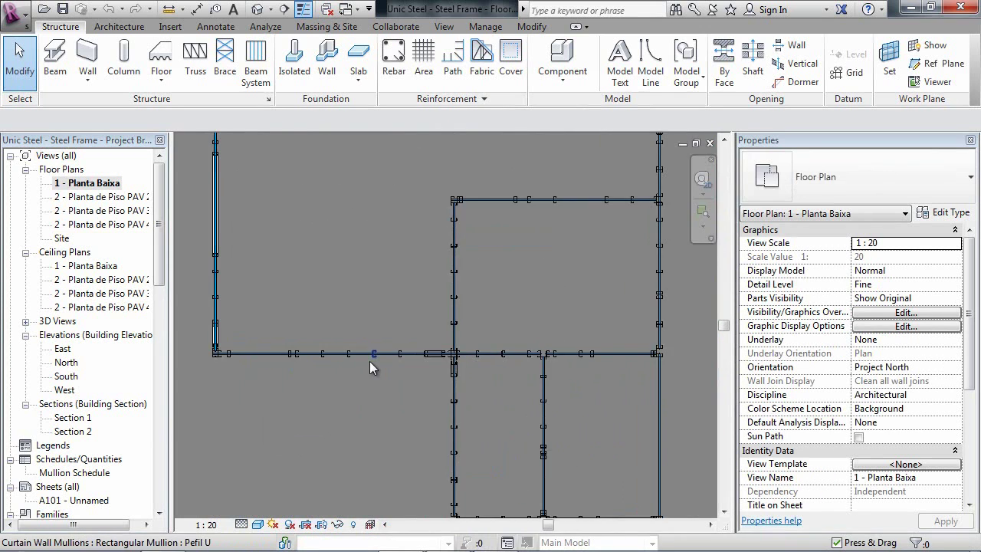
- Look closely at the steel stud profiles along the interior walls and at the wall junctions and corner in the floor plan
scroll(649, 378, "up", 6)
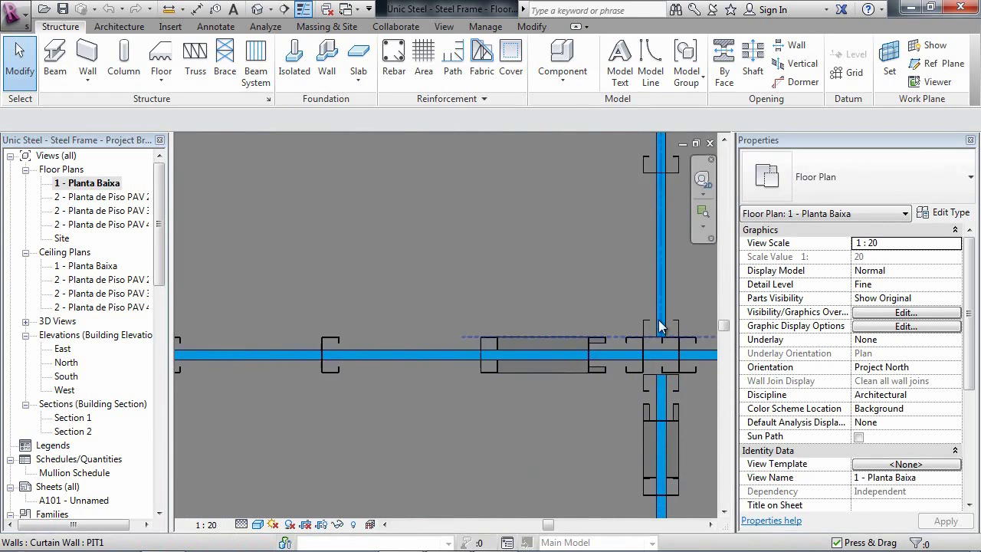
scroll(672, 338, "up", 1)
middle_click_drag(672, 338, 553, 528)
middle_click_drag(553, 274, 474, 528)
middle_click_drag(488, 297, 436, 528)
scroll(424, 233, "down", 2)
middle_click_drag(430, 424, 430, 526)
scroll(410, 325, "up", 1)
scroll(416, 309, "up", 2)
scroll(448, 331, "up", 8)
middle_click_drag(485, 327, 714, 451)
scroll(657, 419, "down", 1)
scroll(563, 392, "down", 5)
middle_click_drag(560, 393, 452, 299)
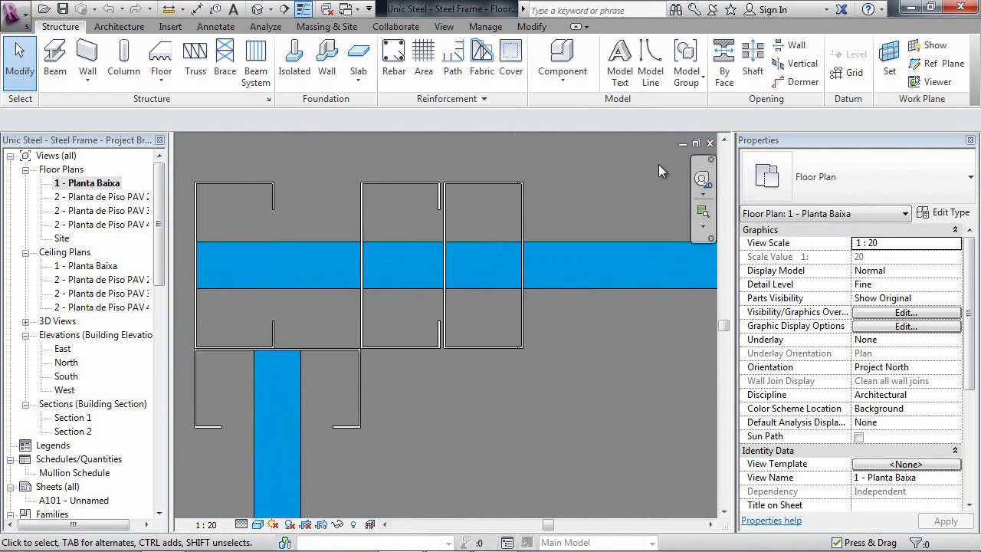
- Close the Unic Steel - Steel Frame project and return to Project1
left_click(711, 144)
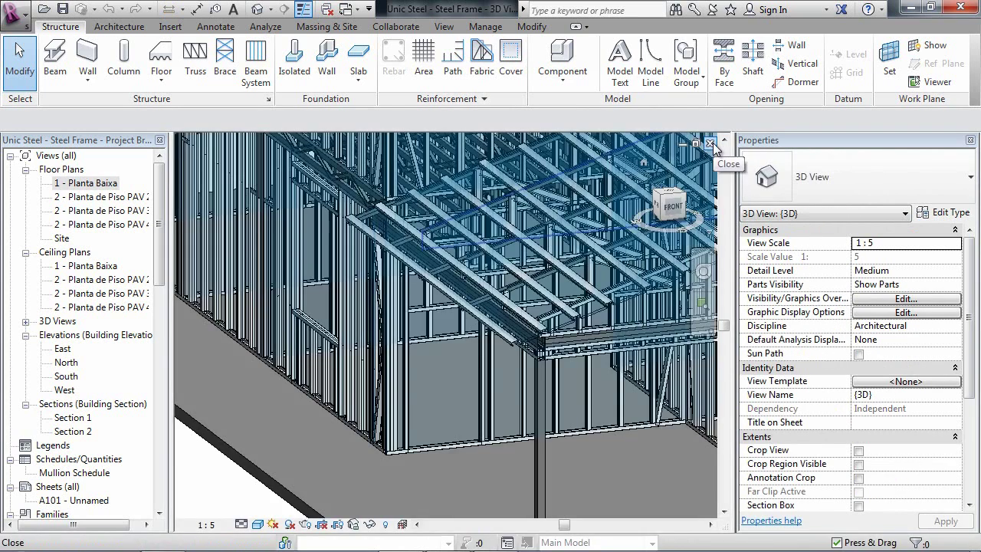
left_click(710, 144)
left_click(710, 144)
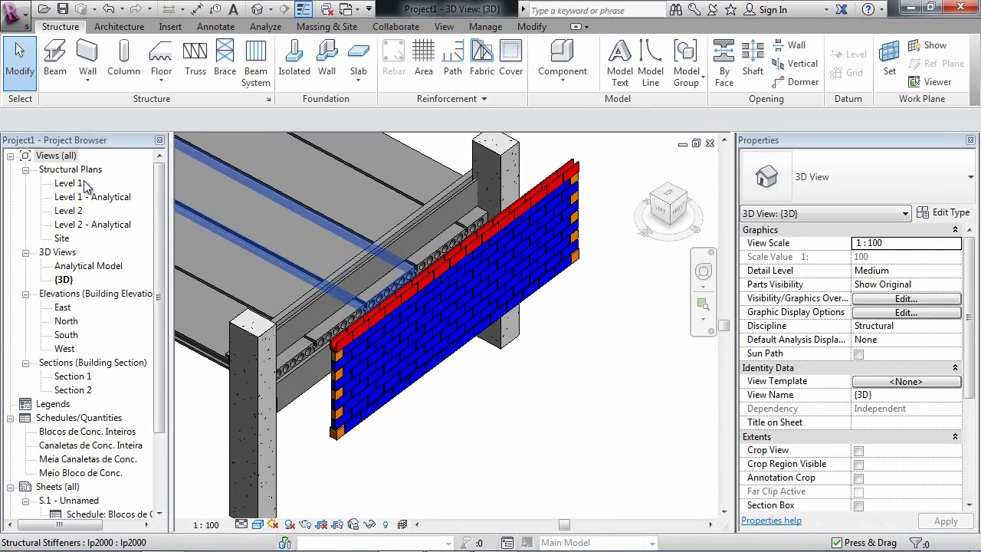
- Open the Level 1 structural plan and delete the concrete block wall in front of the VR 20x60 beam
double_click(68, 183)
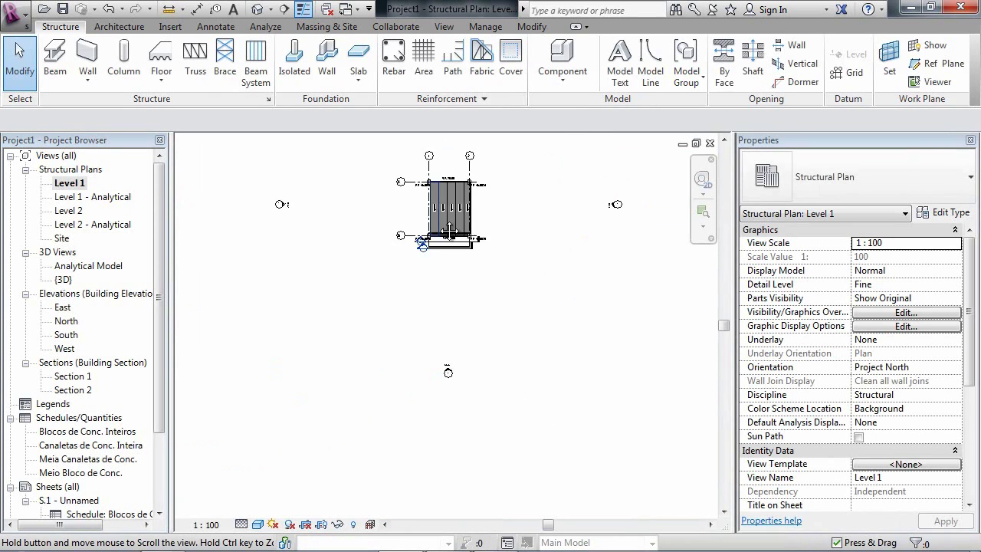
scroll(398, 353, "up", 4)
middle_click_drag(413, 314, 403, 354)
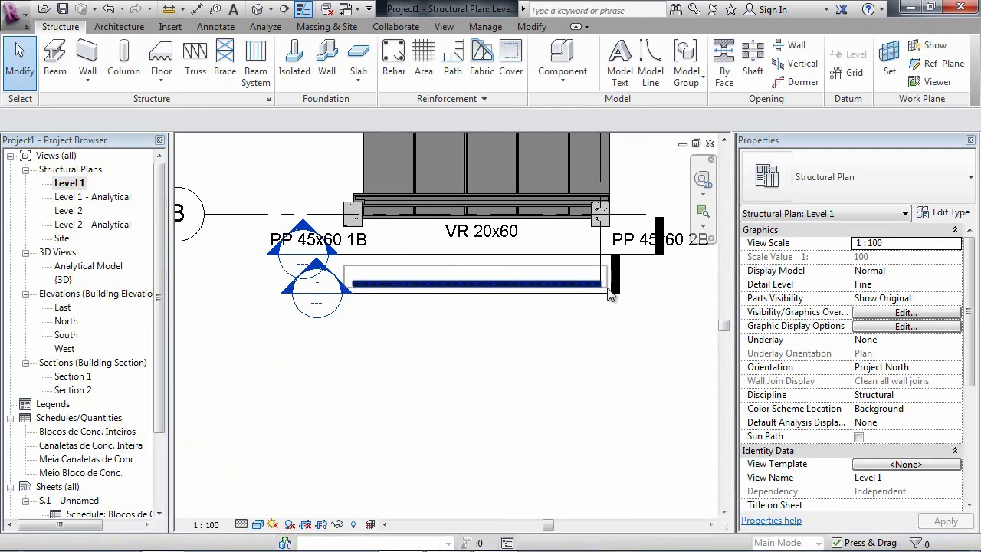
left_click_drag(609, 293, 604, 288)
key("Delete")
- Place a Parede Frame structural component, 600 long, between grids 1 and 2 in front of the VR 20x60 beam
scroll(547, 287, "up", 2)
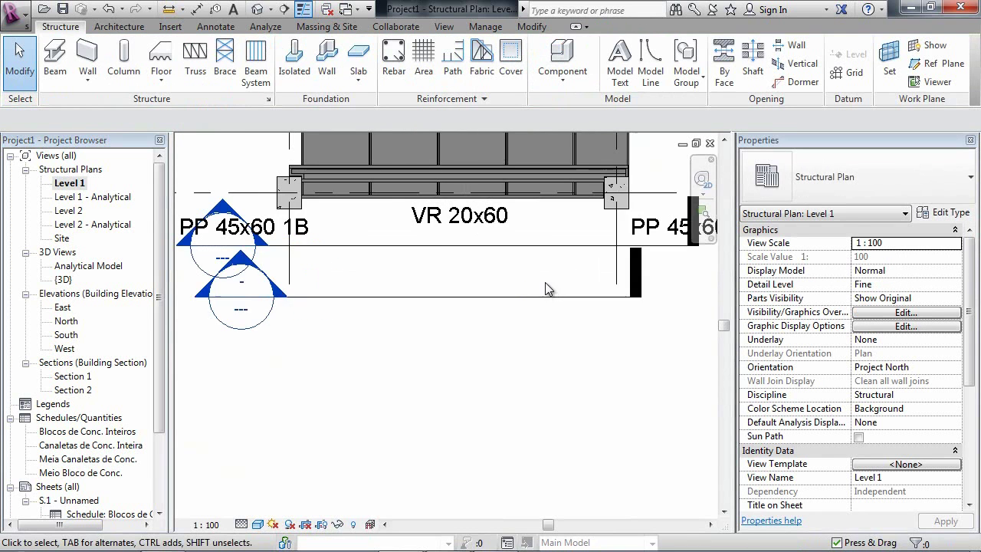
left_click(564, 63)
left_click(967, 180)
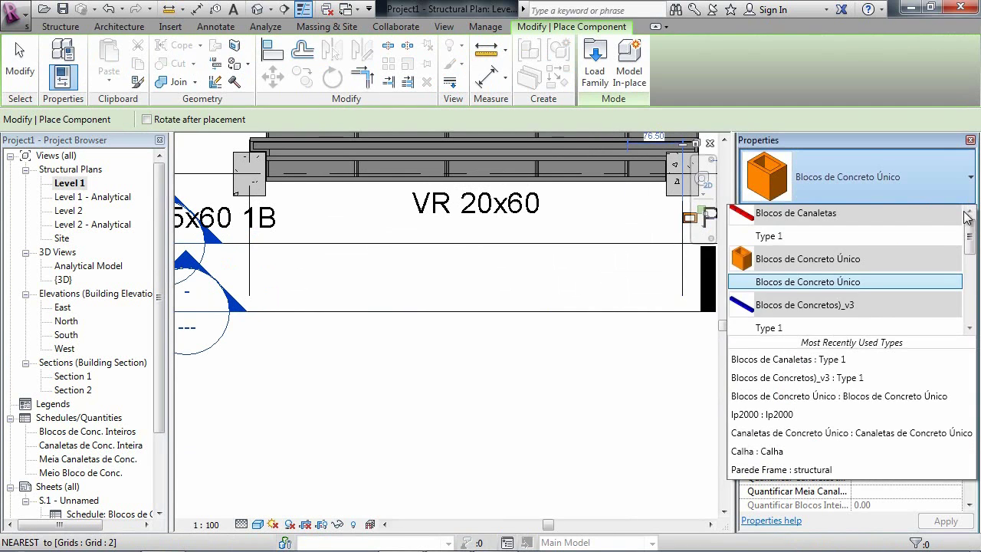
left_click_drag(969, 245, 972, 314)
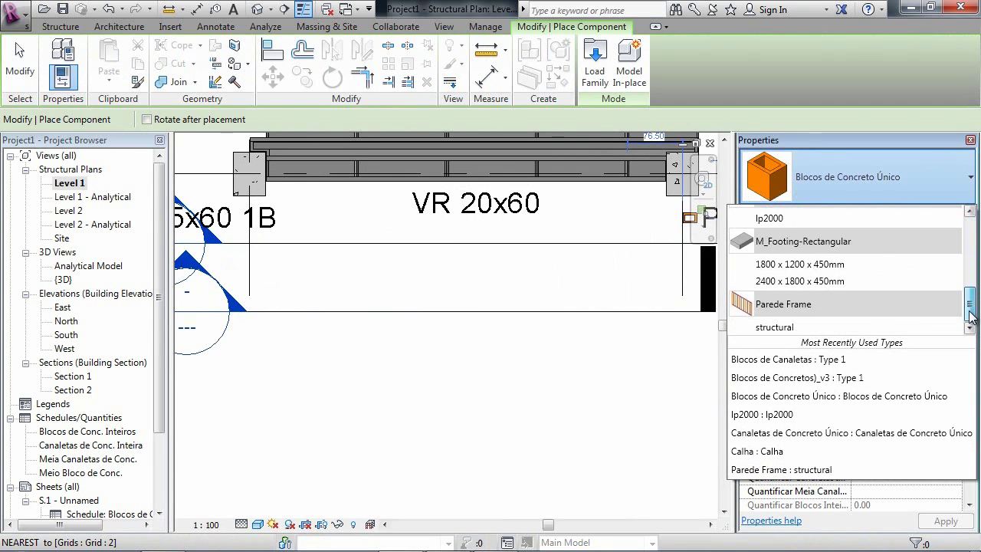
left_click(799, 327)
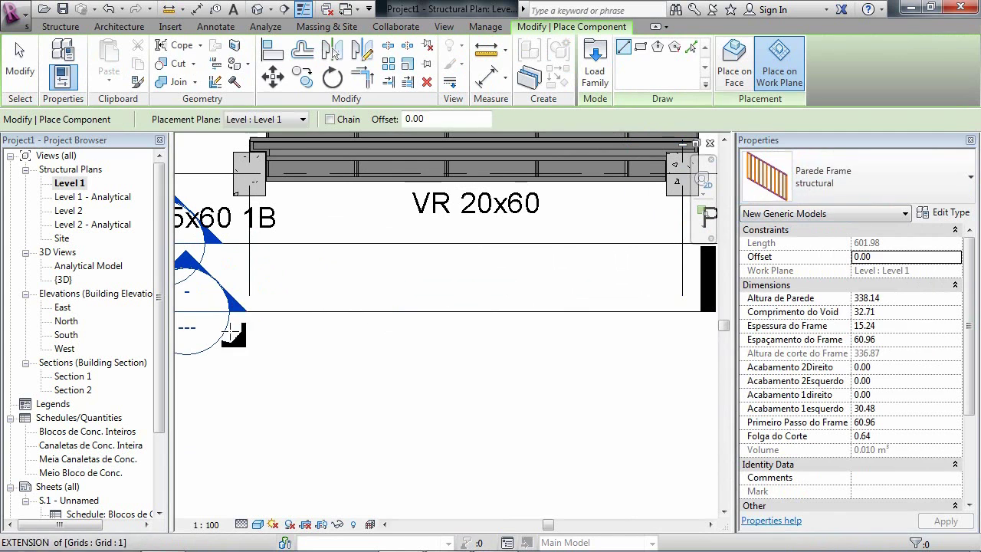
left_click(249, 283)
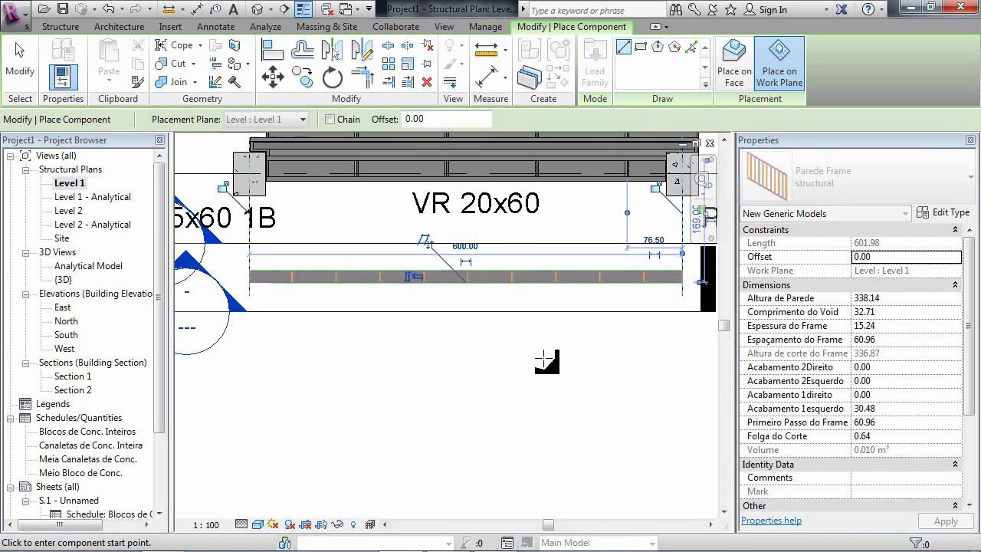
scroll(294, 284, "up", 6)
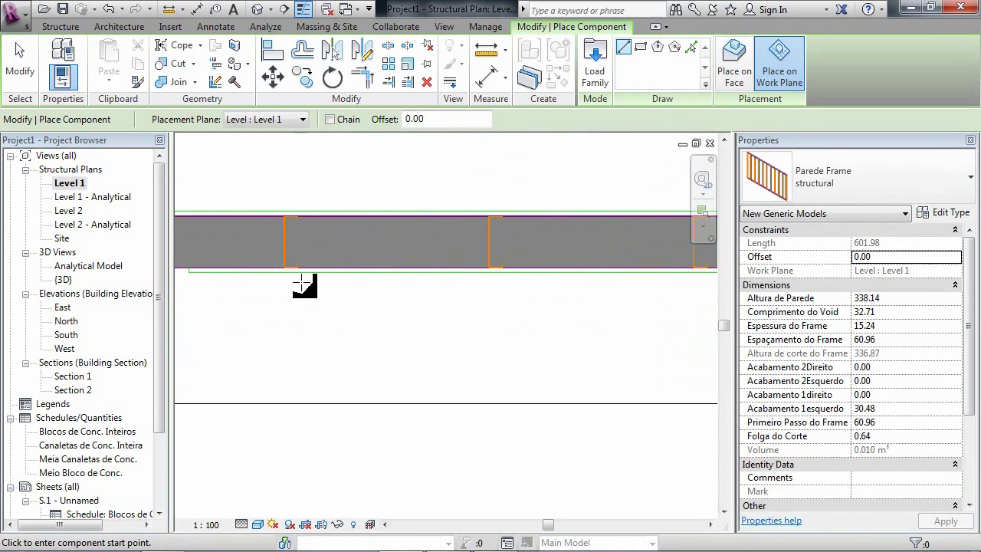
scroll(638, 284, "down", 4)
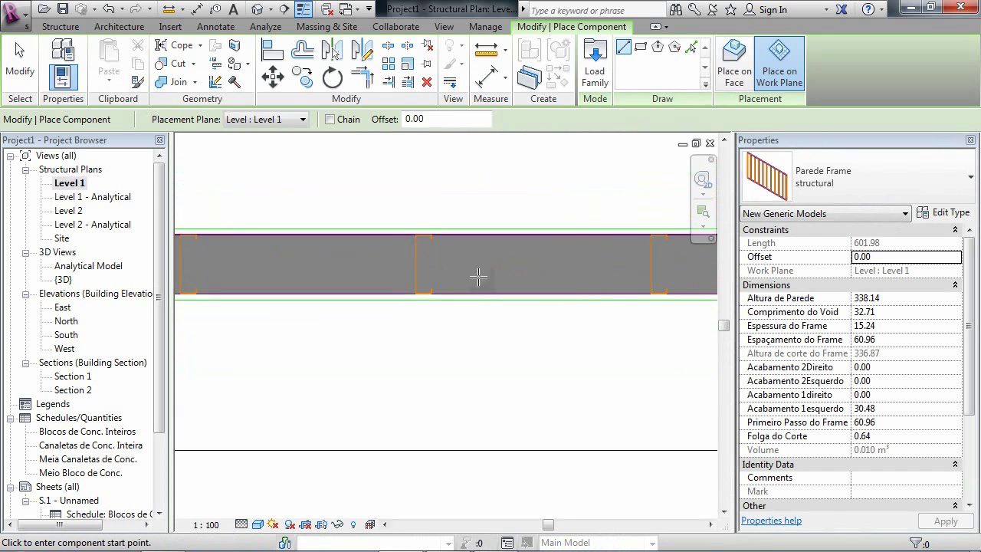
key("Escape")
- Examine the new frame wall in 3D, looking closely at its end stud and bottom track
left_click(258, 9)
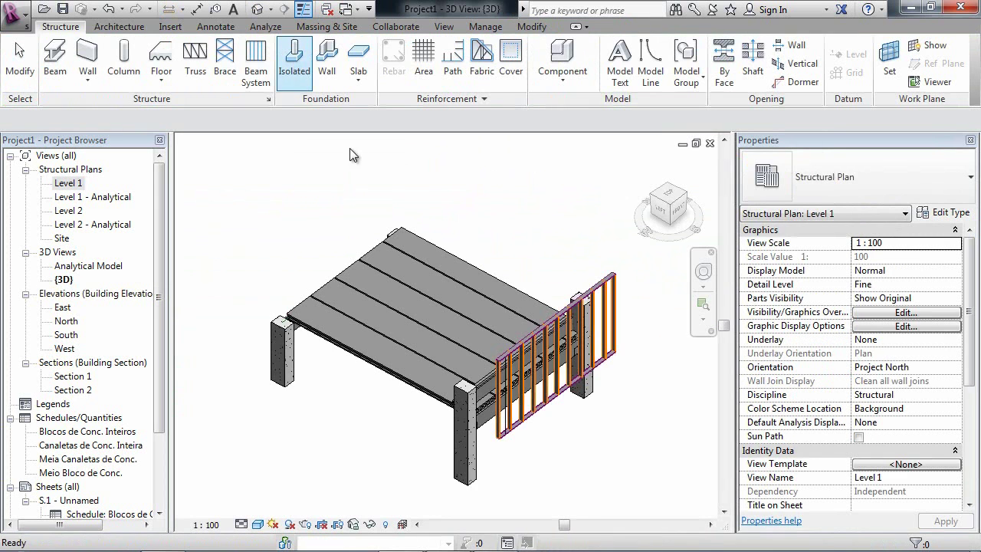
middle_click_drag(544, 355, 329, 344, "shift")
scroll(336, 365, "up", 4)
scroll(336, 369, "up", 4)
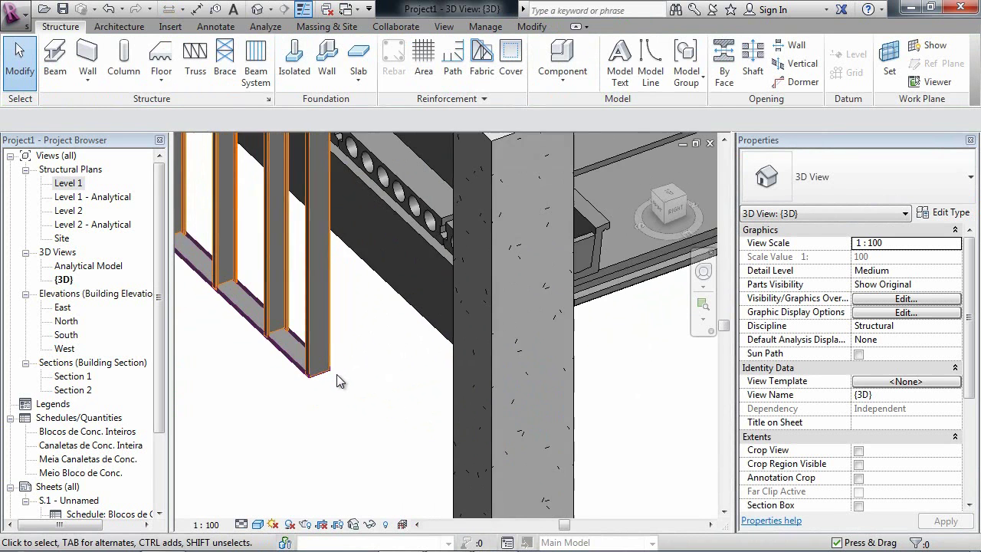
scroll(449, 376, "down", 2)
scroll(460, 372, "up", 1)
middle_click_drag(449, 374, 507, 317)
scroll(473, 313, "up", 4)
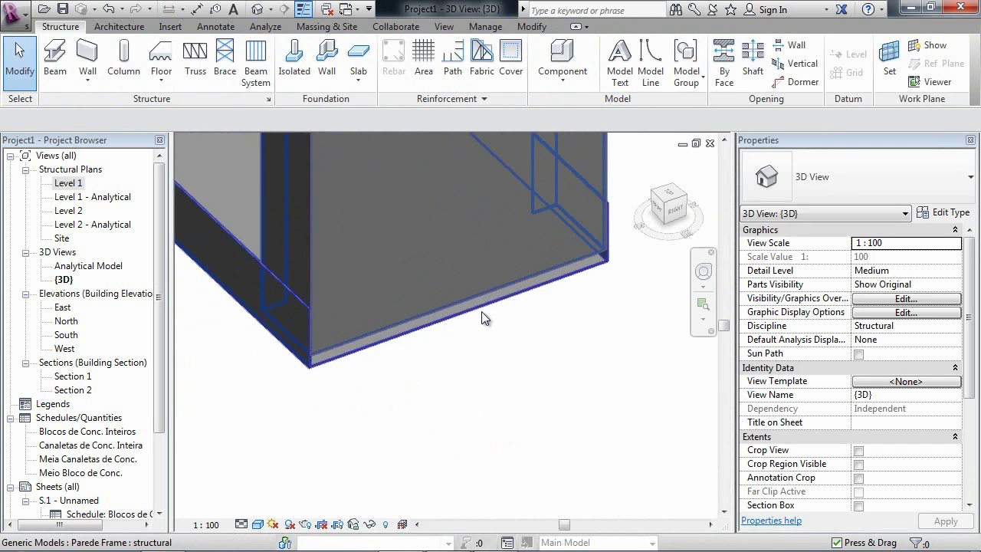
scroll(490, 309, "down", 3)
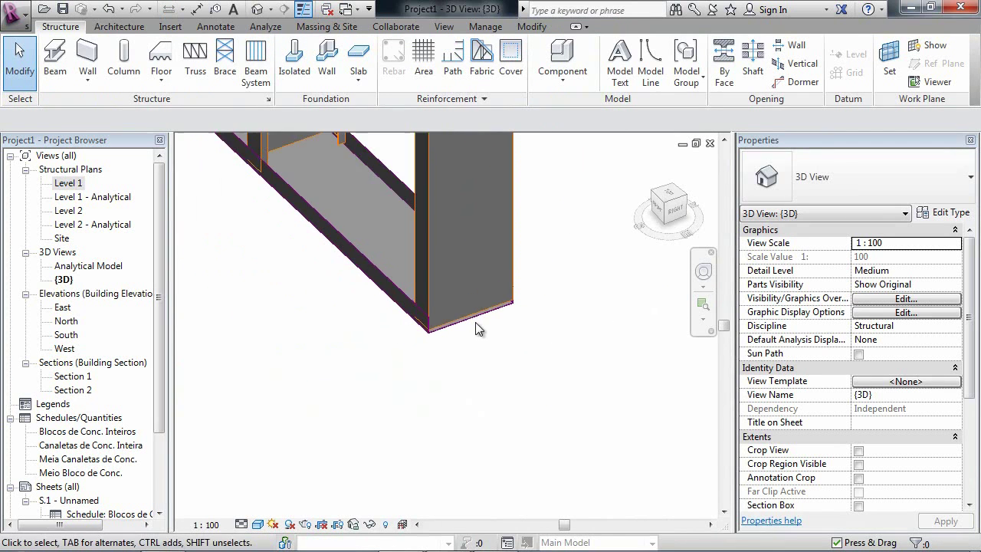
middle_click_drag(470, 333, 518, 423)
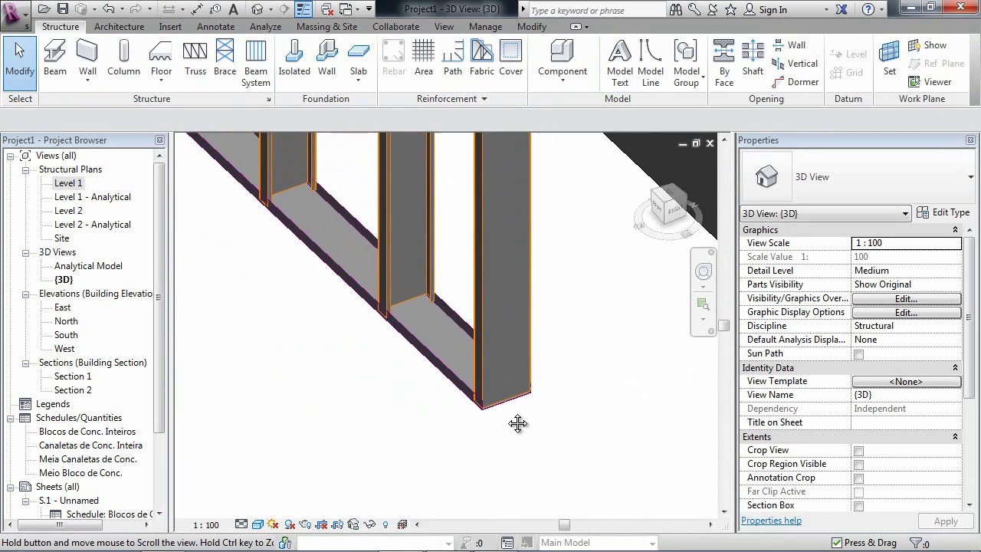
- Set the frame wall's Altura de Parede to 280
left_click(528, 363)
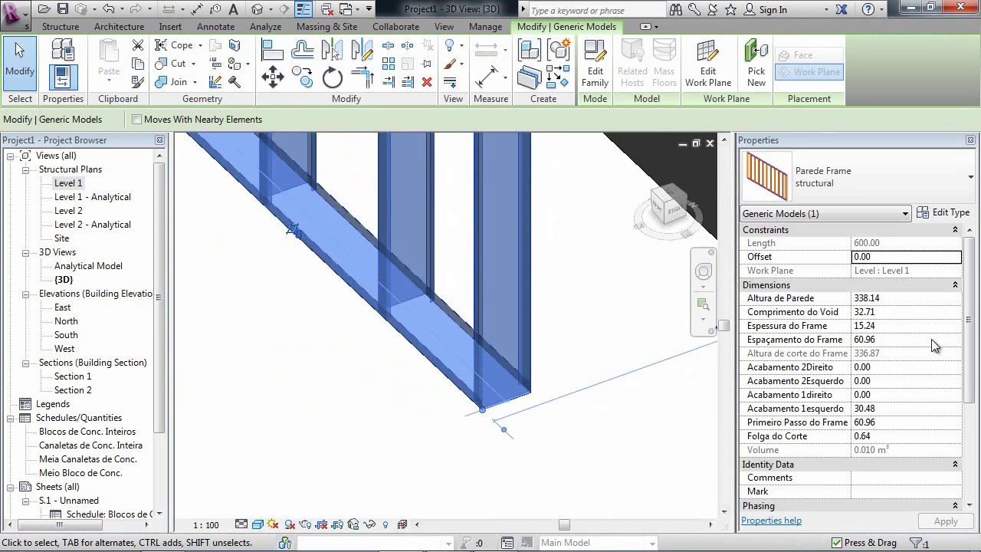
left_click(904, 300)
scroll(559, 322, "down", 3)
middle_click_drag(558, 321, 515, 419)
scroll(515, 419, "down", 2)
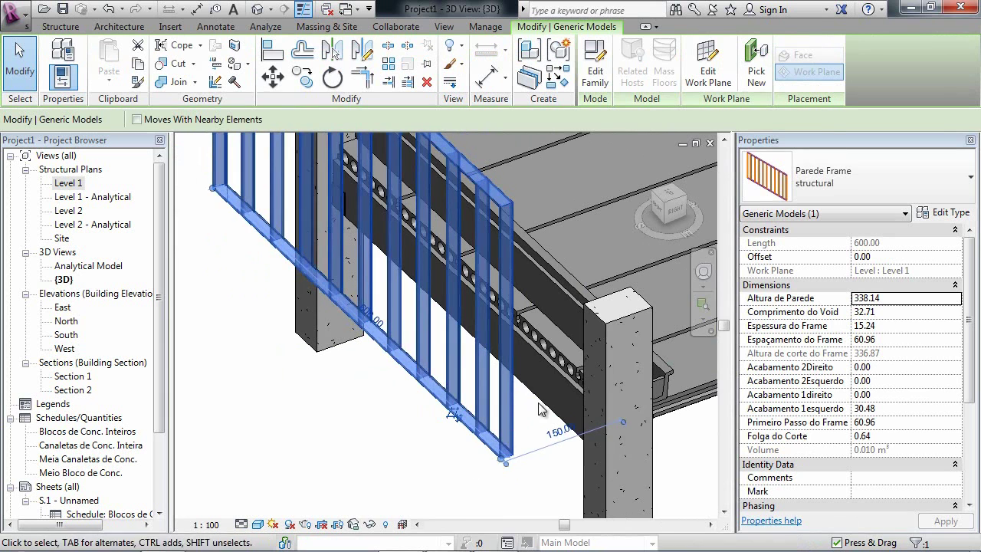
left_click(891, 299)
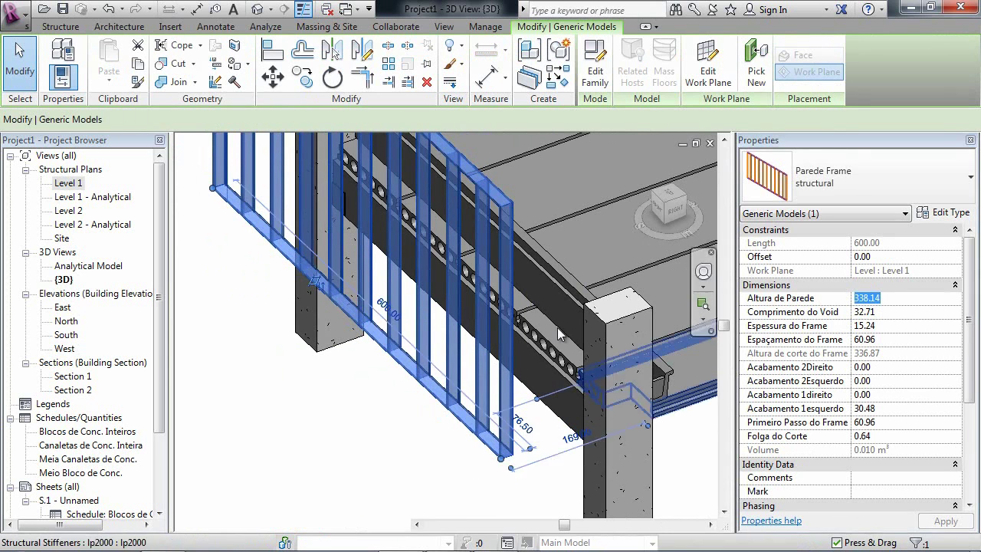
middle_click_drag(566, 344, 567, 362)
left_click(922, 294)
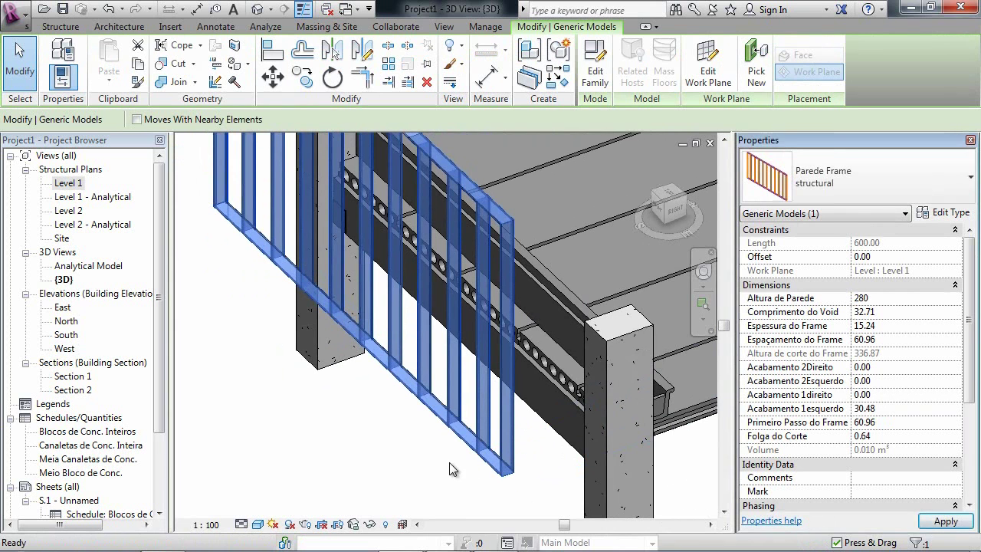
middle_click_drag(449, 463, 424, 416)
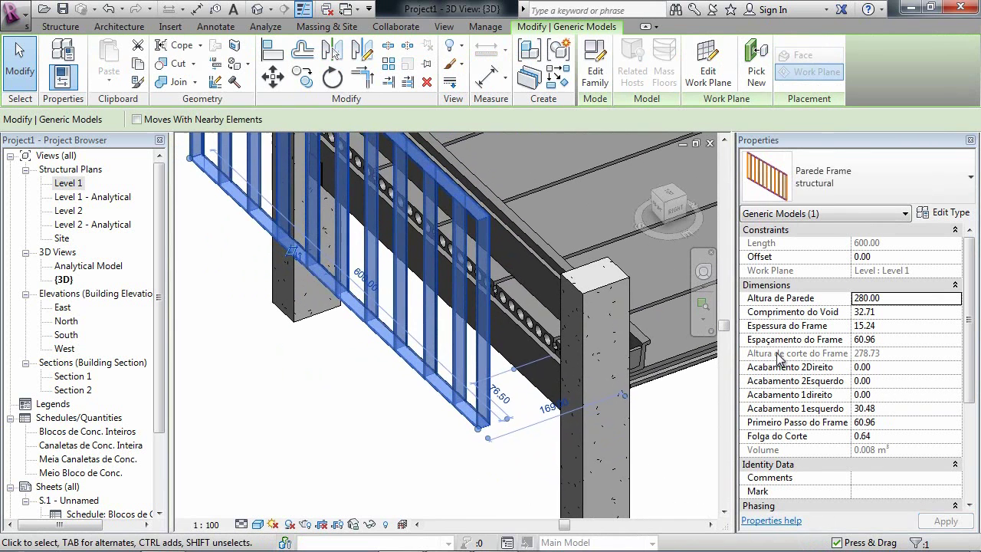
- Set the frame wall's Espessura do Frame to 9
left_click(889, 328)
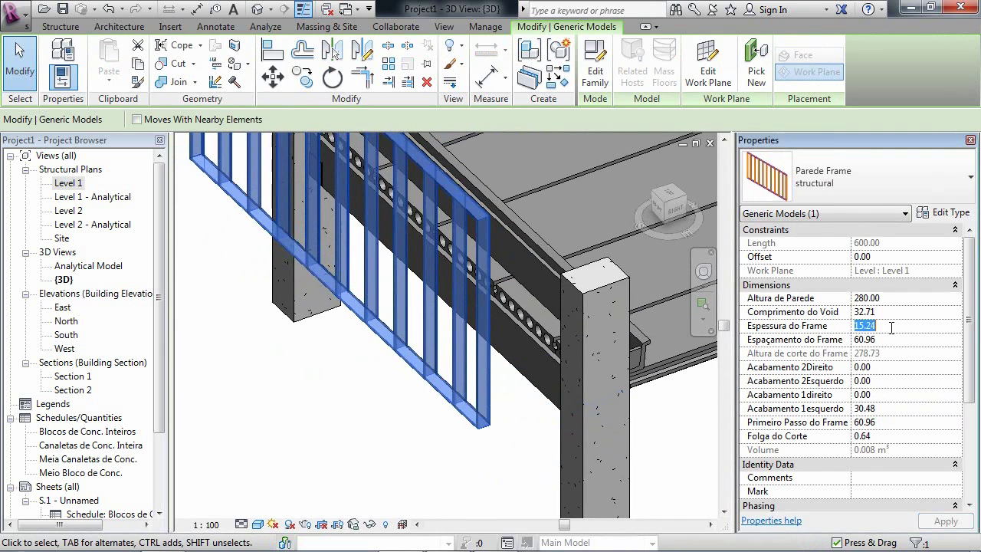
scroll(618, 418, "up", 3)
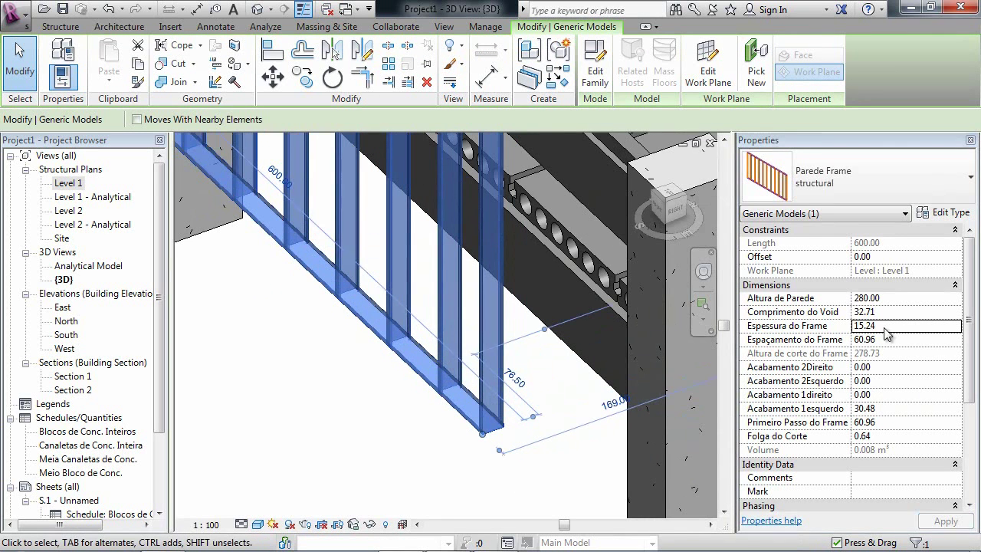
left_click(886, 328)
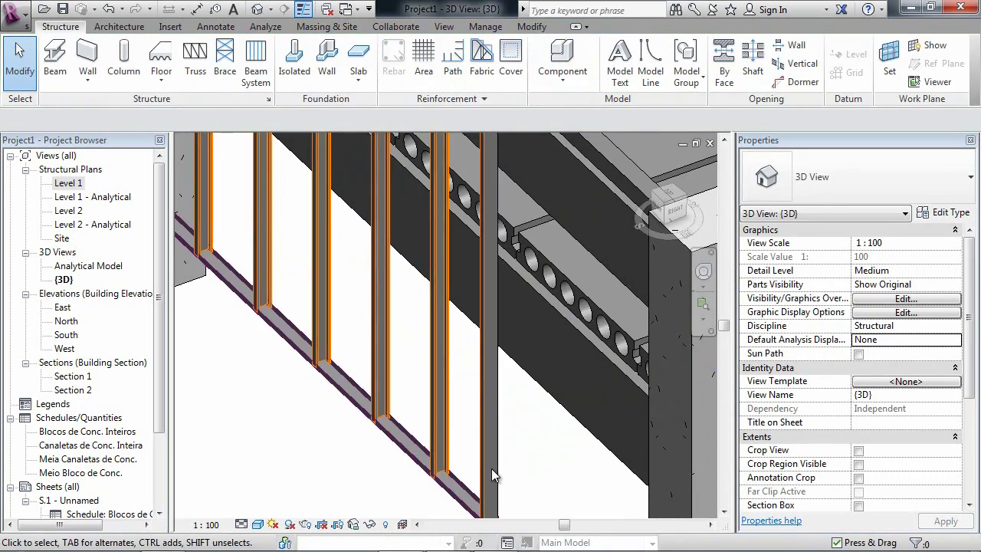
left_click(491, 468)
scroll(483, 464, "down", 5)
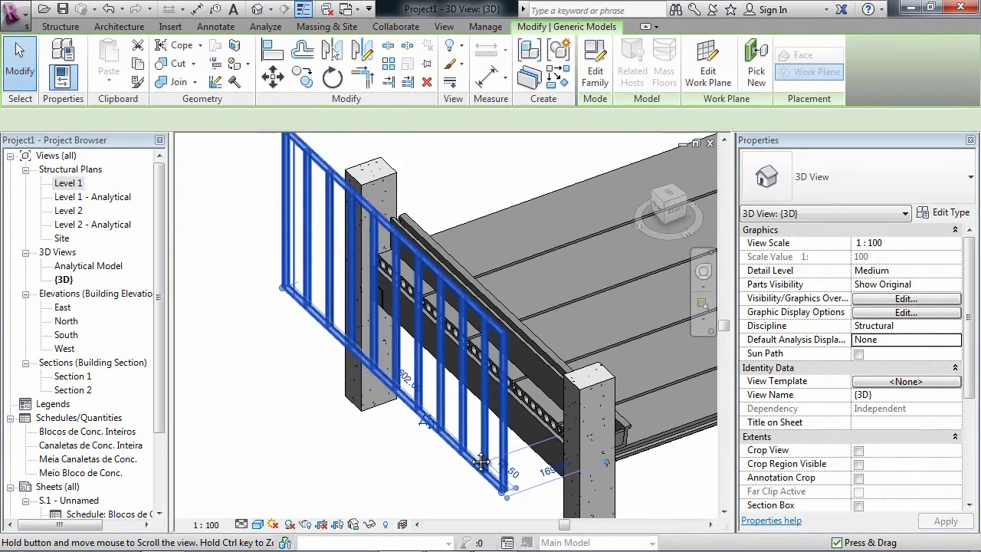
mouse_move(481, 461)
middle_mouse_down("shift")
mouse_move(494, 455)
mouse_move(483, 443)
middle_mouse_up("shift")
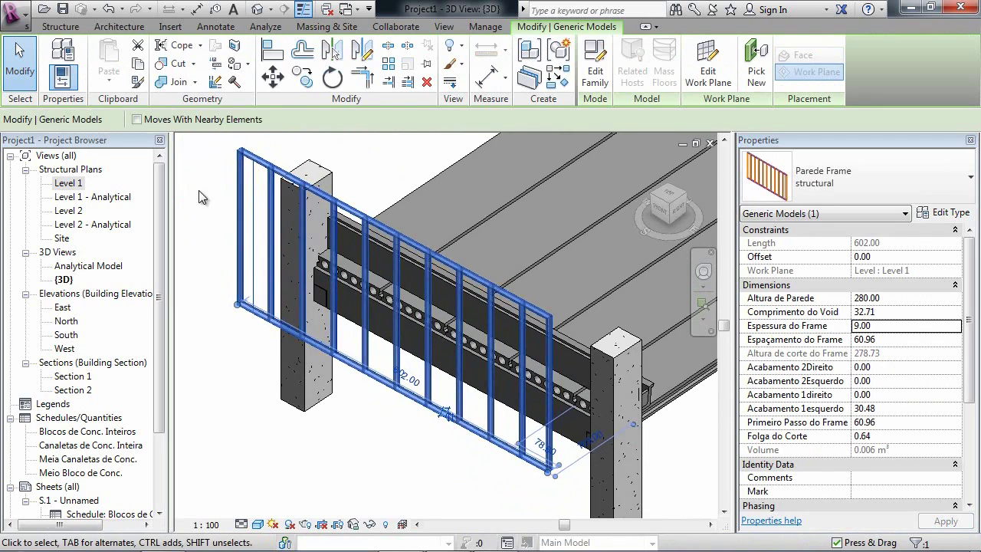
- Try a Primeiro Passo do Frame of 50 on the frame wall and finally set it to 110
middle_click_drag(274, 276, 111, 322, "shift")
middle_click_drag(205, 348, 519, 245, "shift")
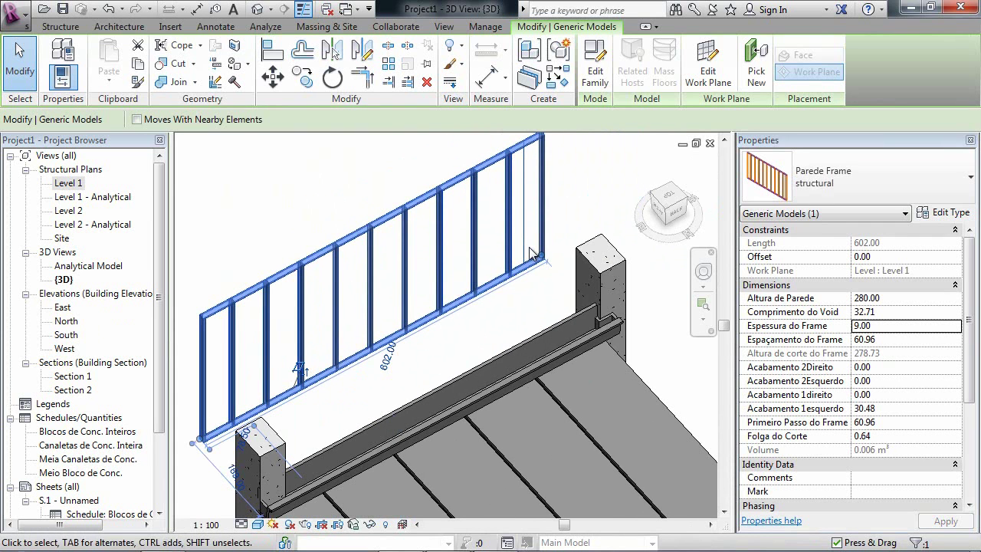
left_click(879, 420)
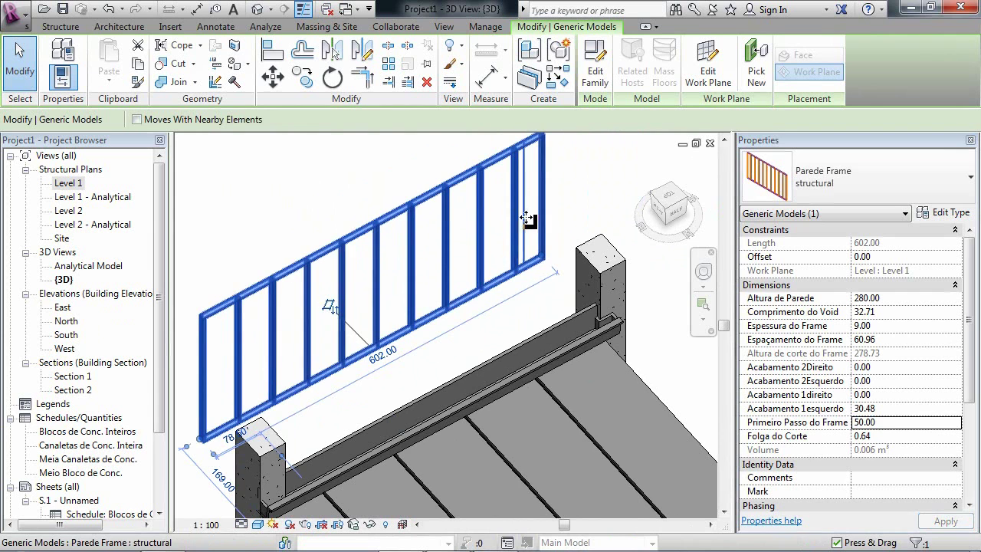
left_click(892, 420)
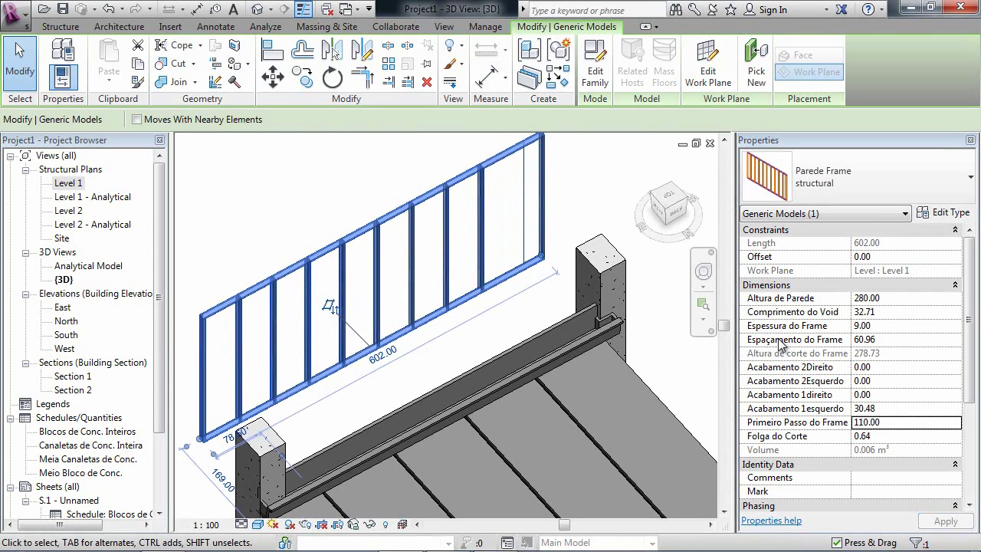
- Reduce the frame wall's Espaçamento do Frame to bring the studs closer together, and inspect the wall's top end corner
left_click(885, 339)
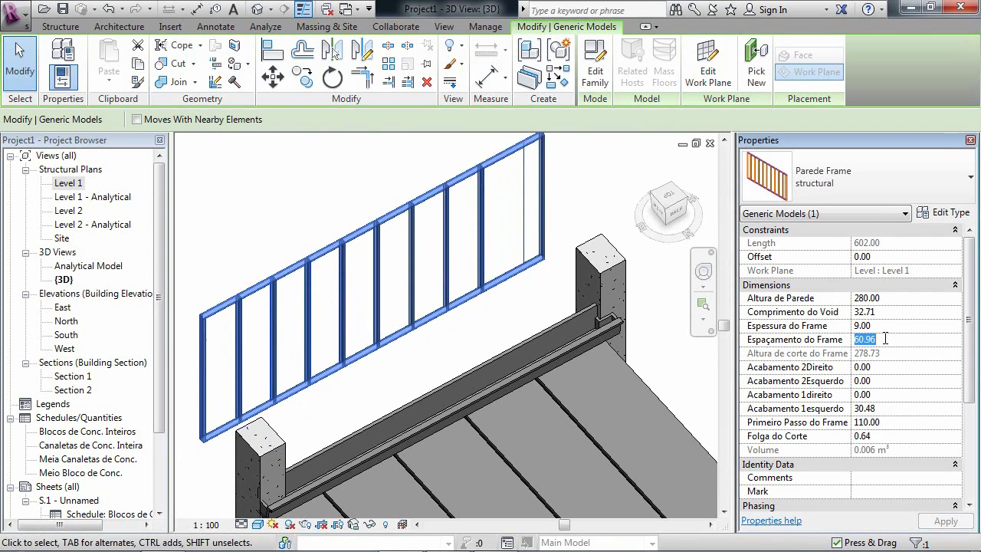
left_click(425, 346)
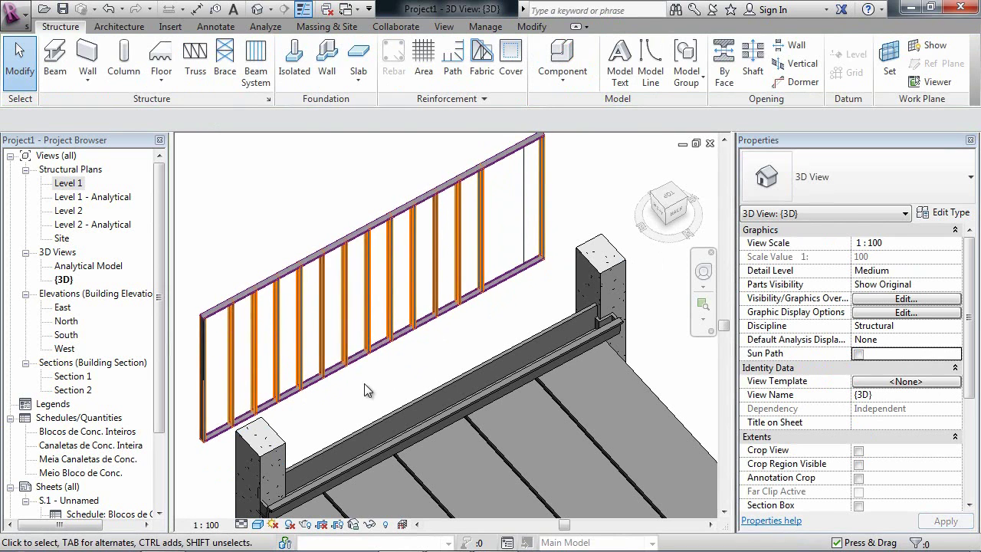
middle_click_drag(366, 352, 478, 301)
scroll(478, 301, "up", 8)
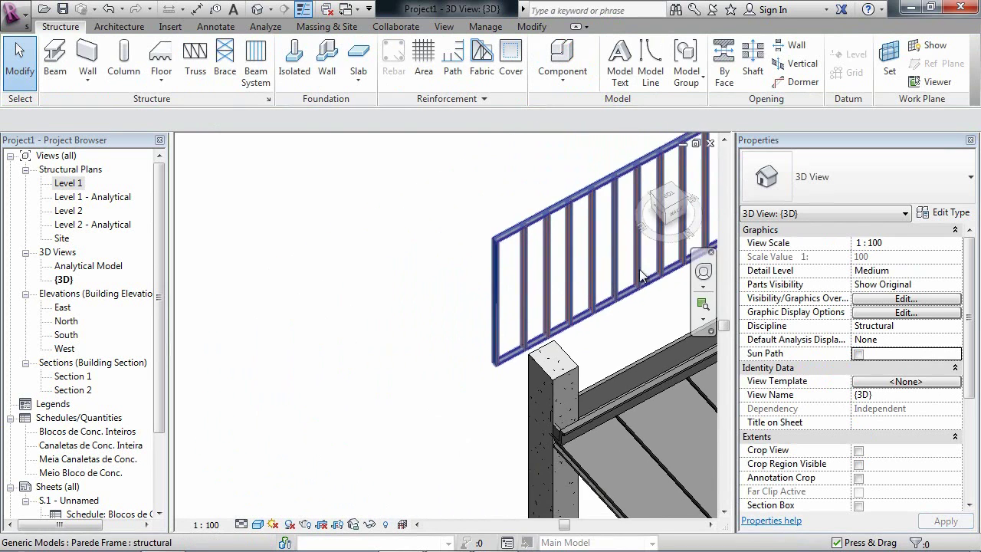
scroll(460, 244, "up", 2)
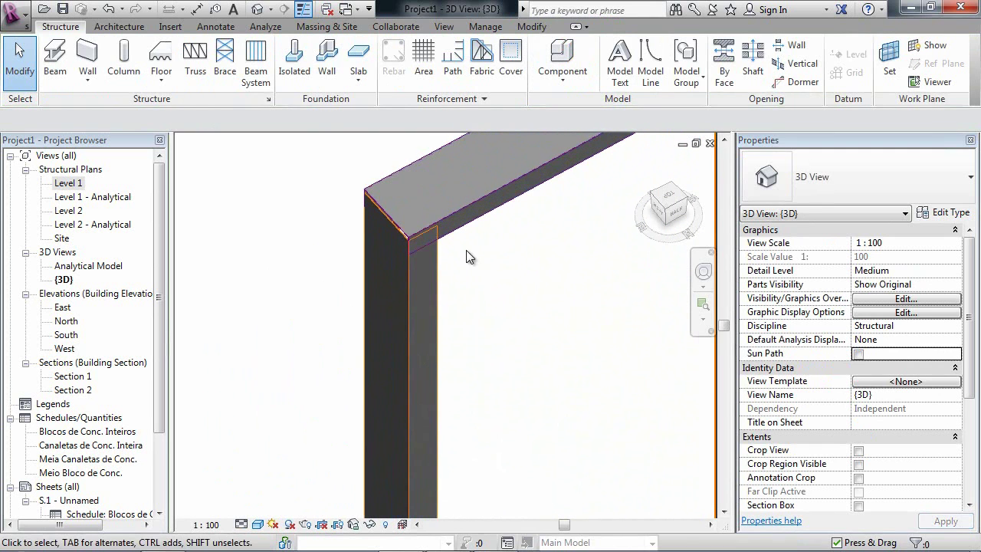
- Open the Blocos de Concretos family and examine its dimensioned block layout in the Ref. Level plan
left_click(472, 233)
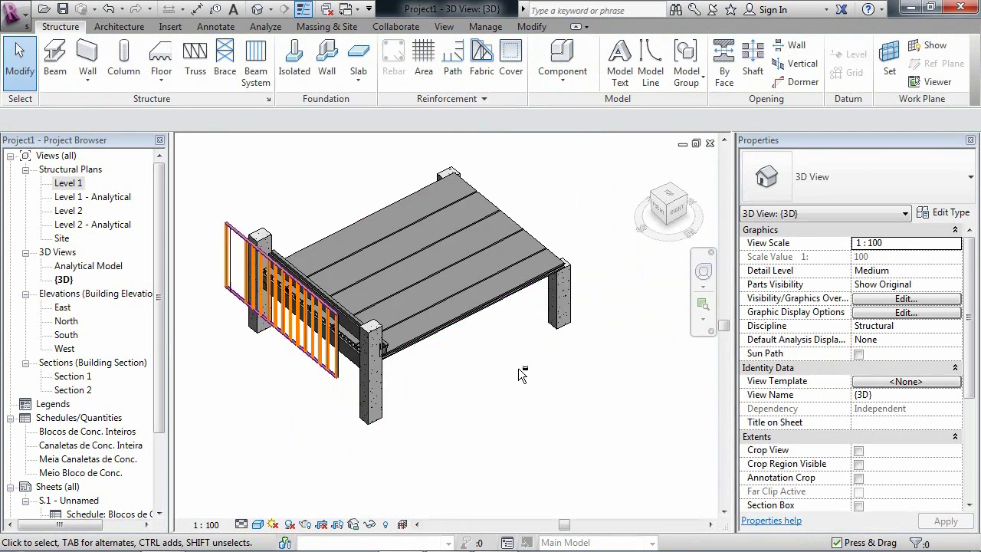
middle_click_drag(517, 368, 408, 369, "shift")
scroll(373, 354, "up", 2)
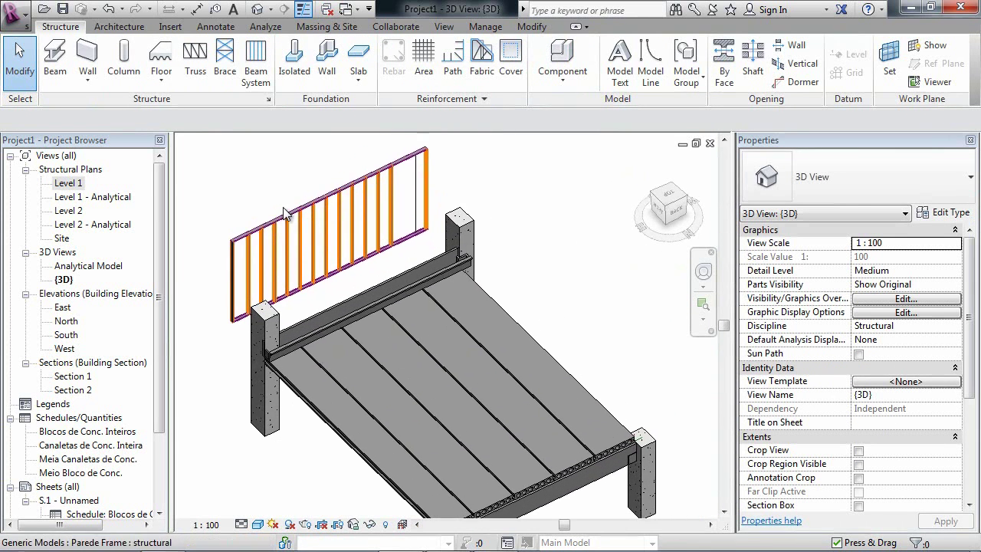
left_click(14, 12)
mouse_move(55, 113)
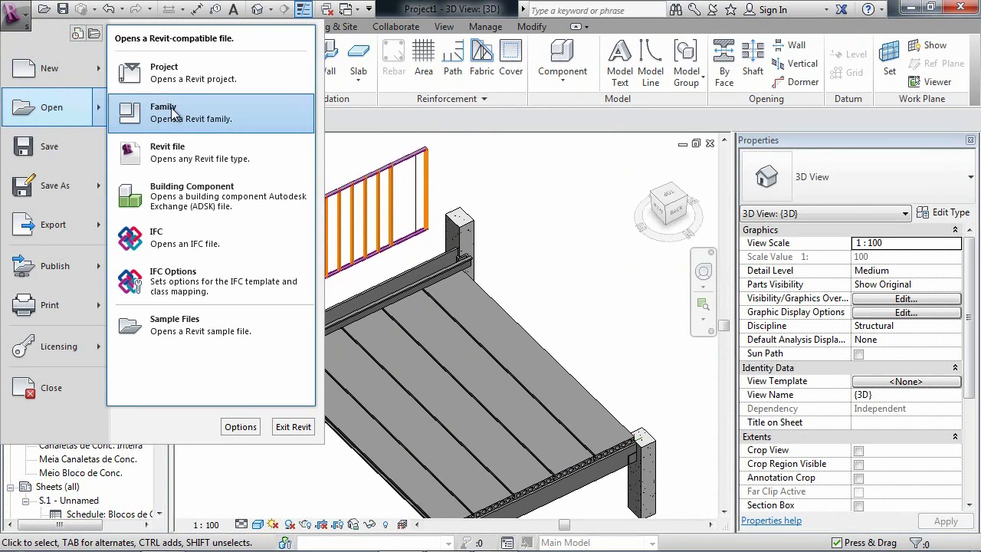
left_click(173, 113)
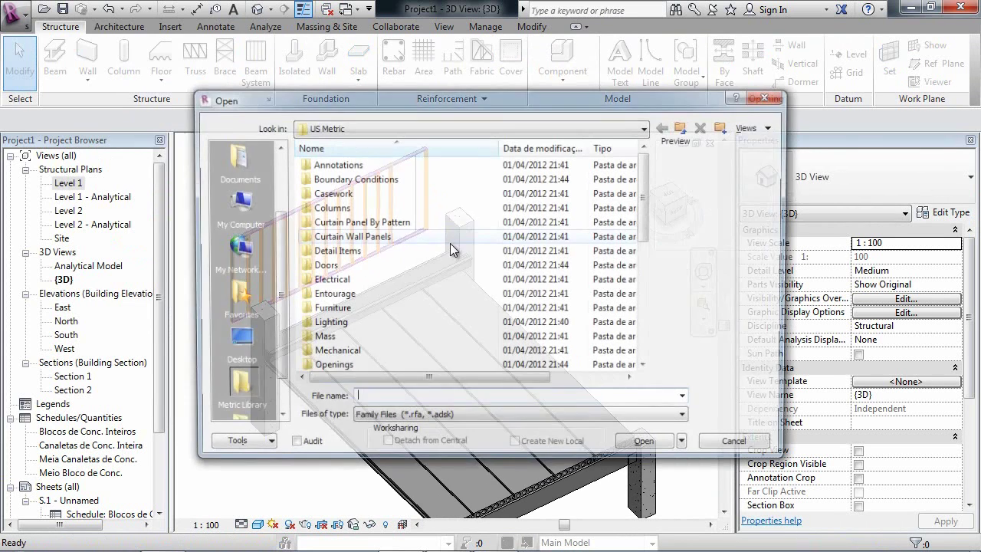
scroll(278, 217, "up", 1)
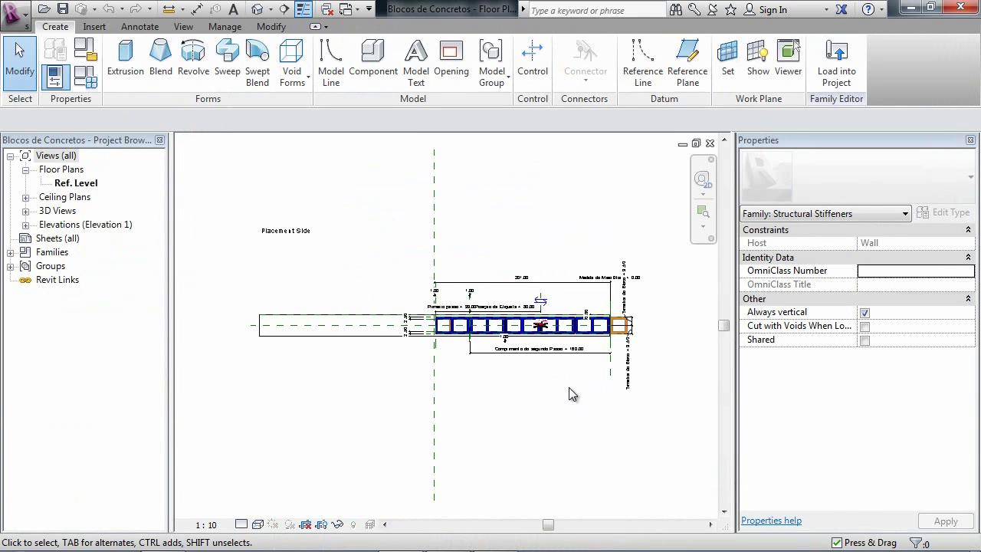
middle_click_drag(569, 394, 495, 317)
scroll(463, 304, "up", 4)
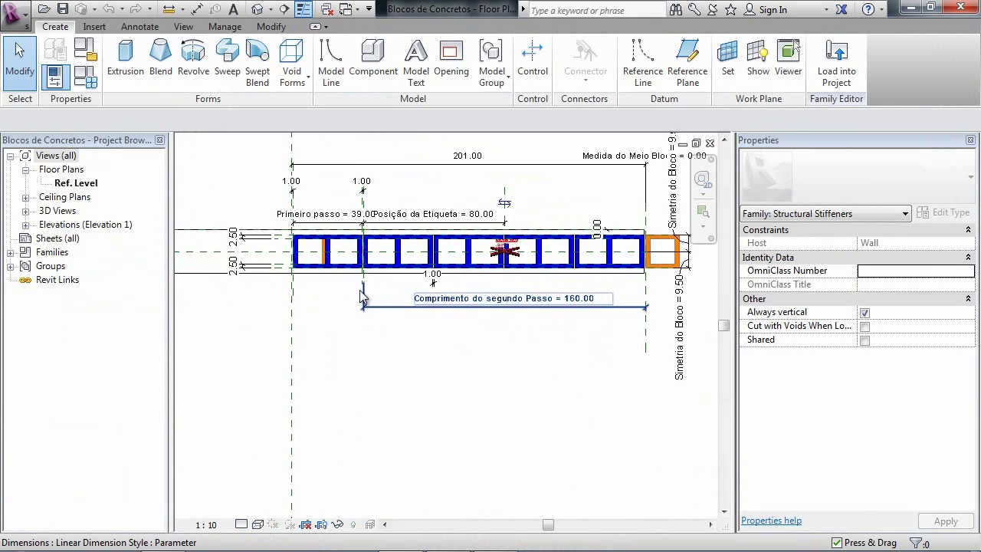
middle_click_drag(368, 287, 258, 370)
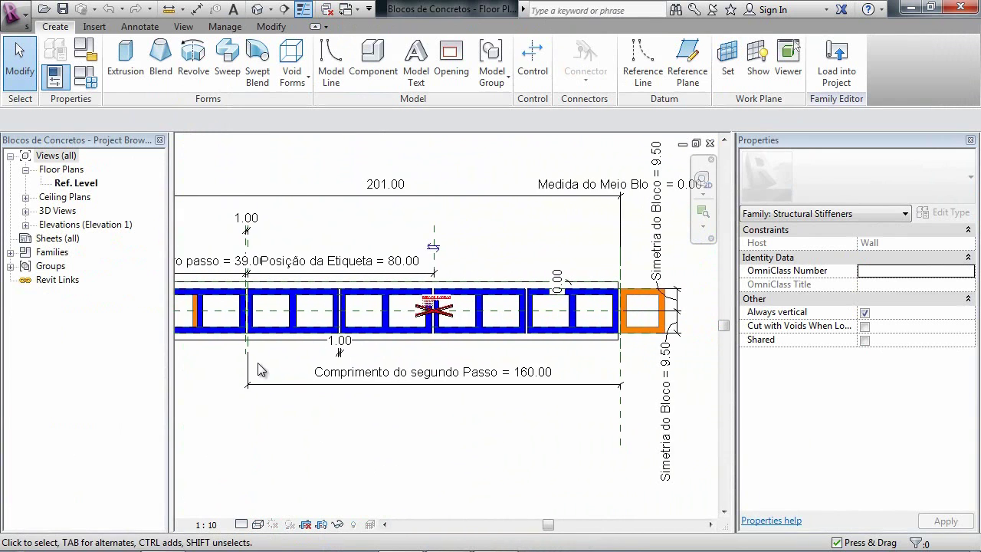
middle_click_drag(545, 358, 602, 336)
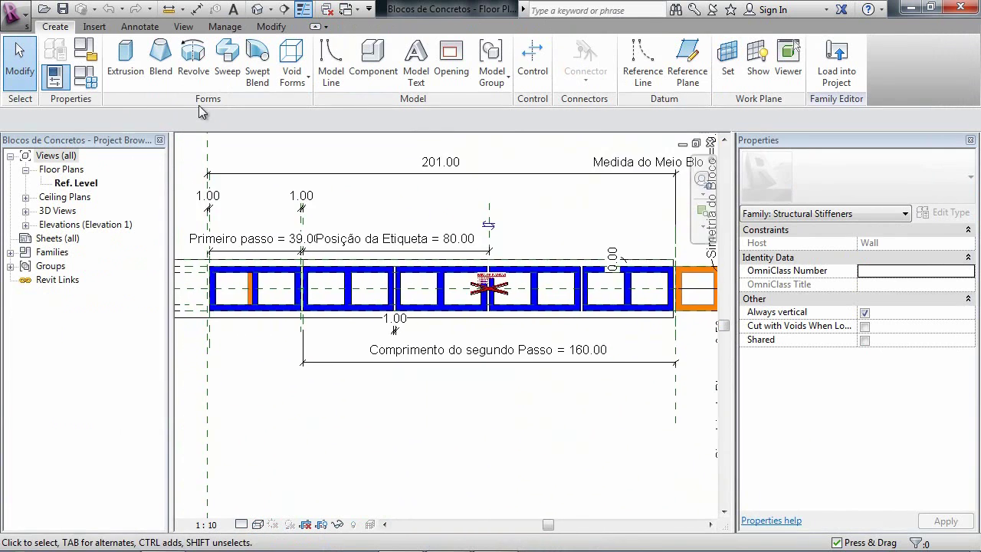
- Review the block family's parameters and formulas in Family Types, including the Dimensions and Other groups
left_click(94, 83)
left_click_drag(348, 161, 314, 159)
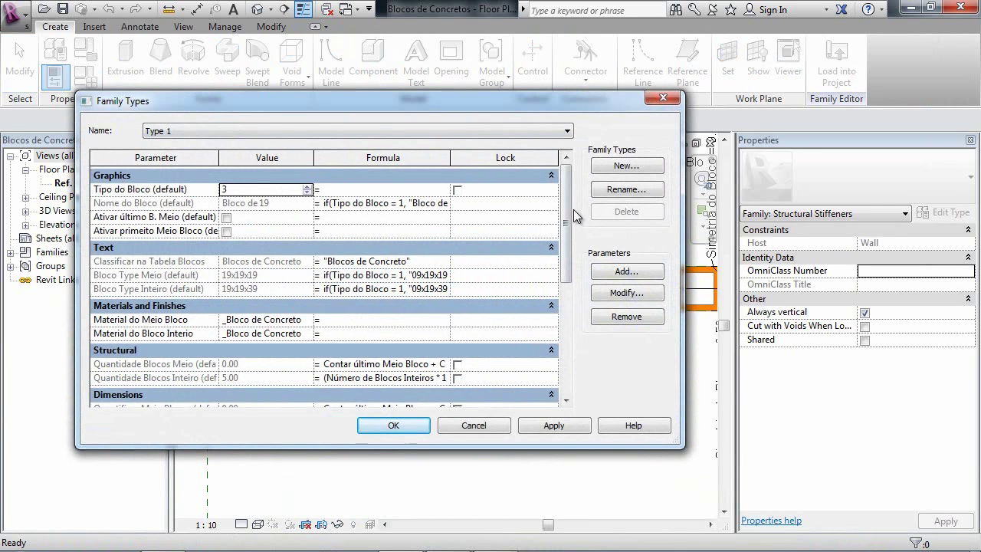
left_click_drag(570, 225, 566, 323)
mouse_move(452, 157)
left_mouse_down()
mouse_move(535, 157)
mouse_move(464, 159)
left_mouse_up()
mouse_move(570, 303)
left_mouse_down()
mouse_move(580, 201)
mouse_move(571, 300)
left_mouse_up()
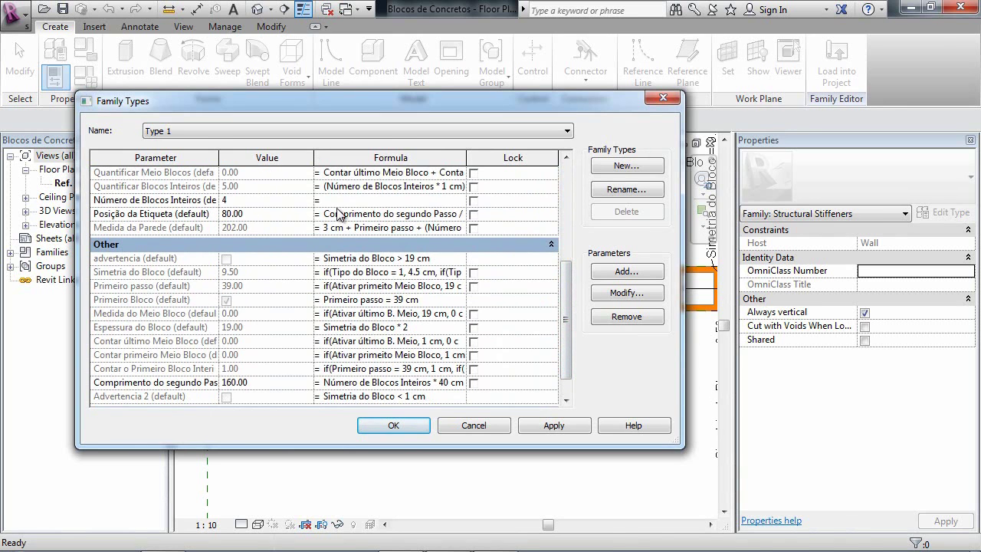
left_click(670, 100)
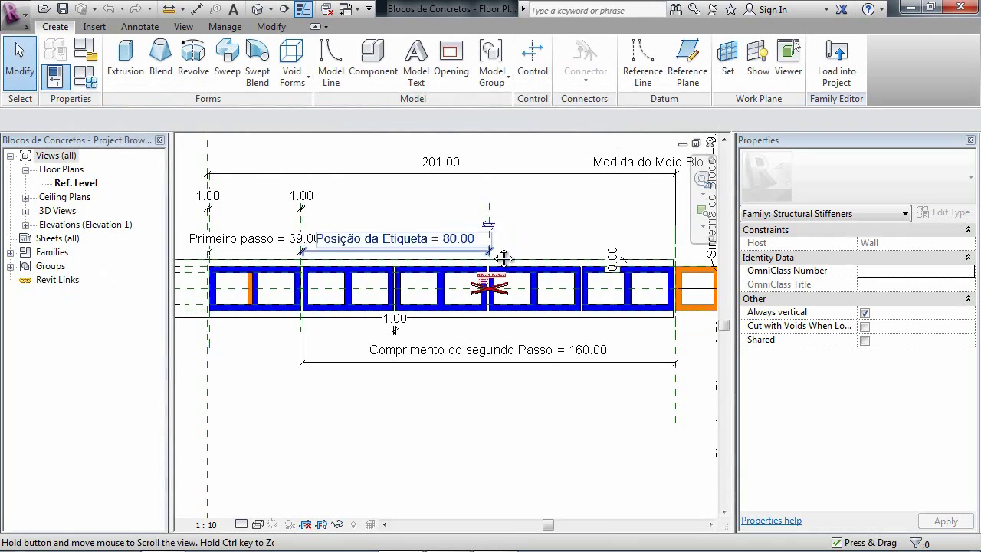
- Look over the block family's full plan layout and close the family to return to the project
scroll(515, 274, "down", 4)
middle_click_drag(515, 273, 554, 274)
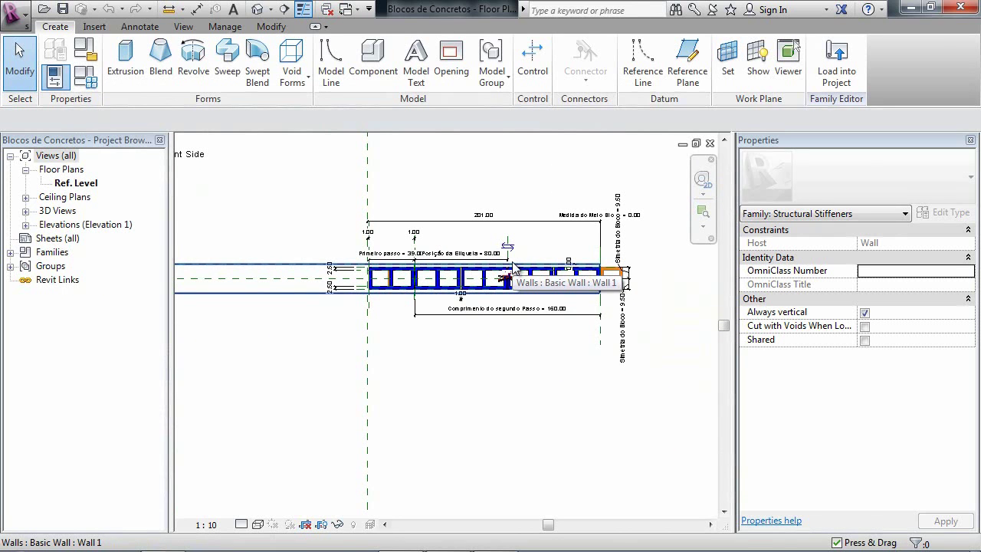
scroll(499, 306, "up", 2)
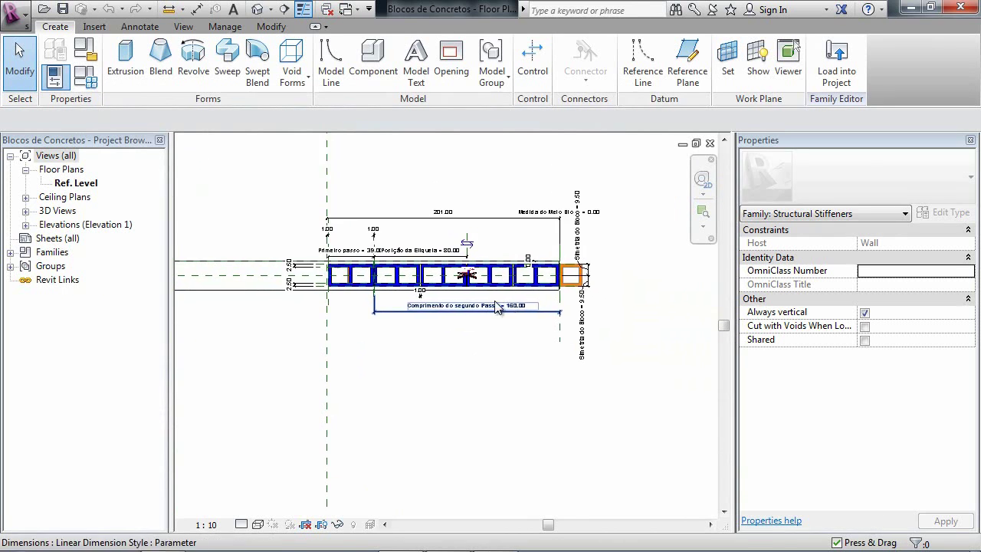
middle_click_drag(475, 281, 495, 319)
scroll(495, 319, "down", 1)
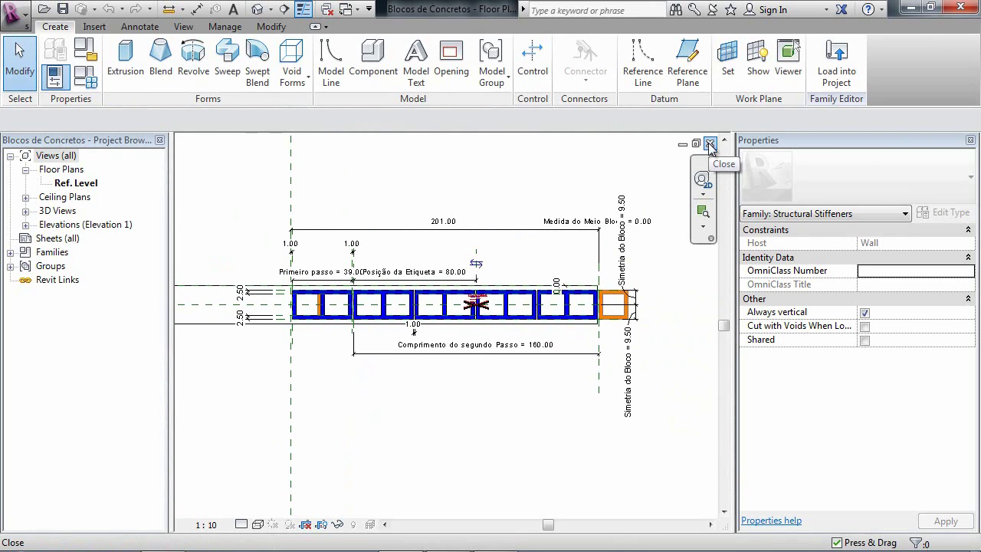
left_click(709, 144)
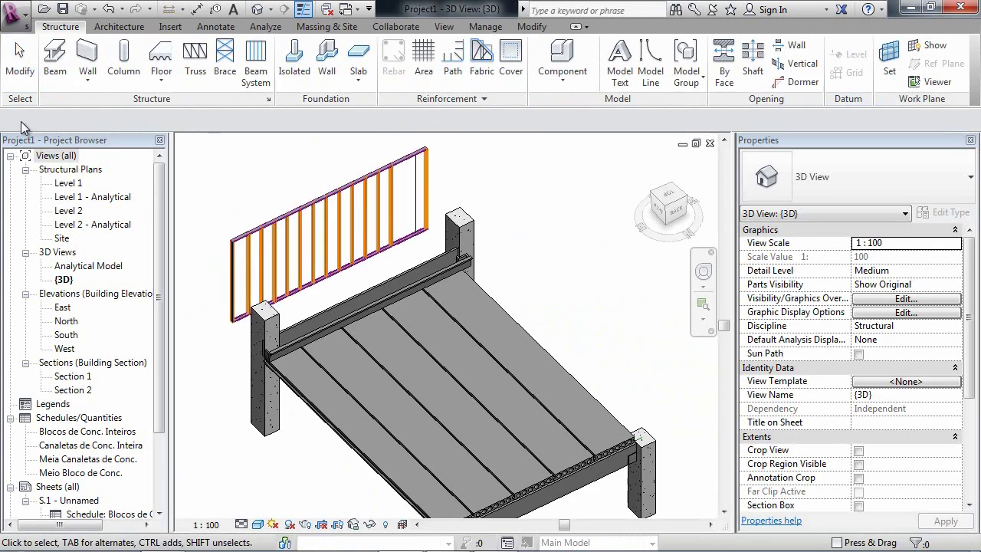
- Open the Level 1 structural plan and place one Barra de Ferro detail component in the empty area beside the slab
double_click(69, 183)
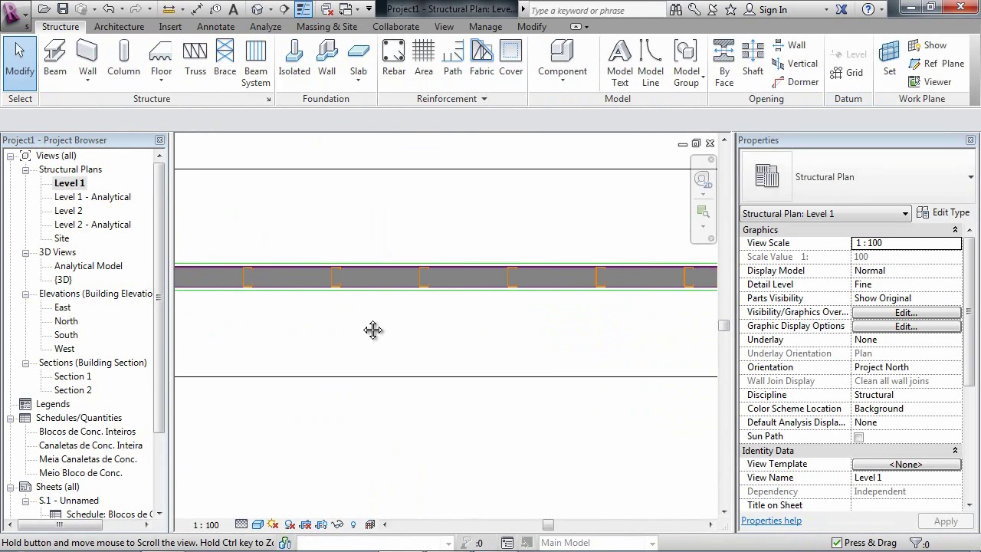
scroll(508, 321, "down", 5)
middle_click_drag(591, 233, 458, 356)
middle_click_drag(422, 314, 276, 356)
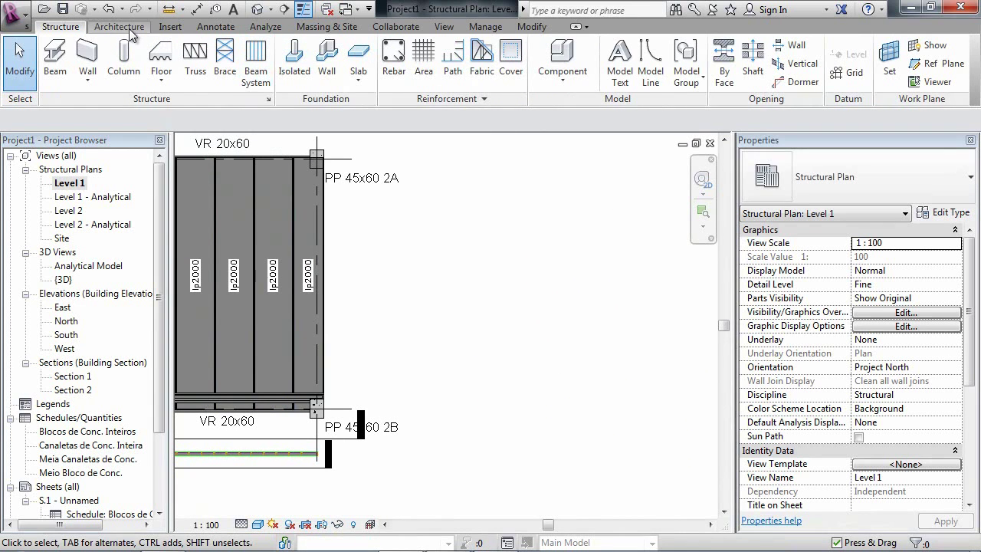
left_click(216, 27)
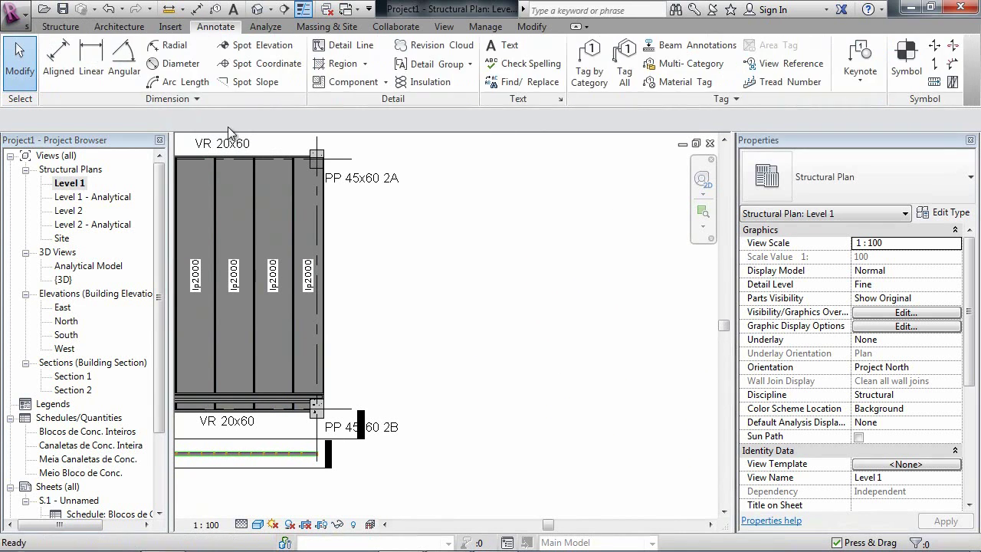
left_click(346, 83)
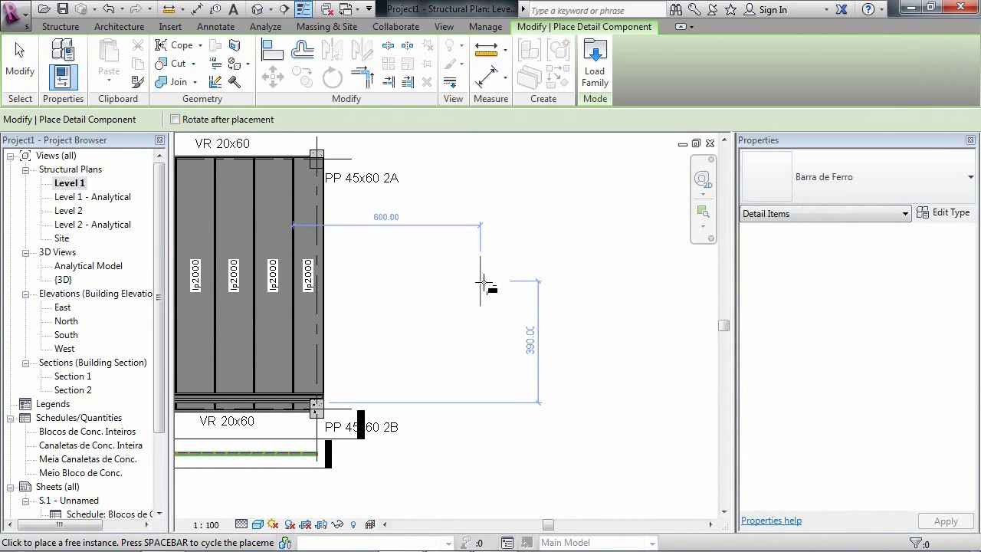
left_click(483, 284)
scroll(484, 284, "up", 4)
key("Escape")
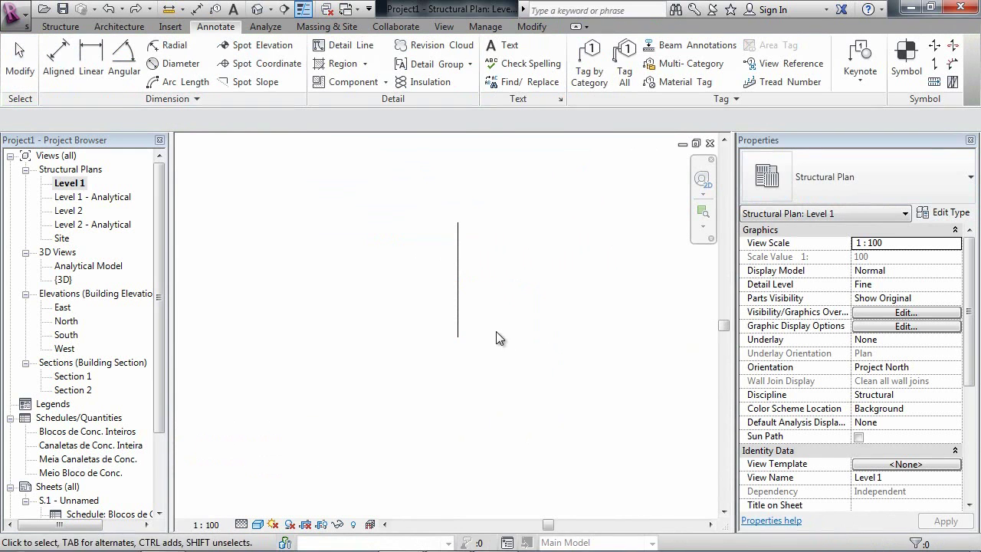
scroll(460, 245, "up", 2)
- Set the Level 1 plan's view scale to 1:20
left_click(590, 63)
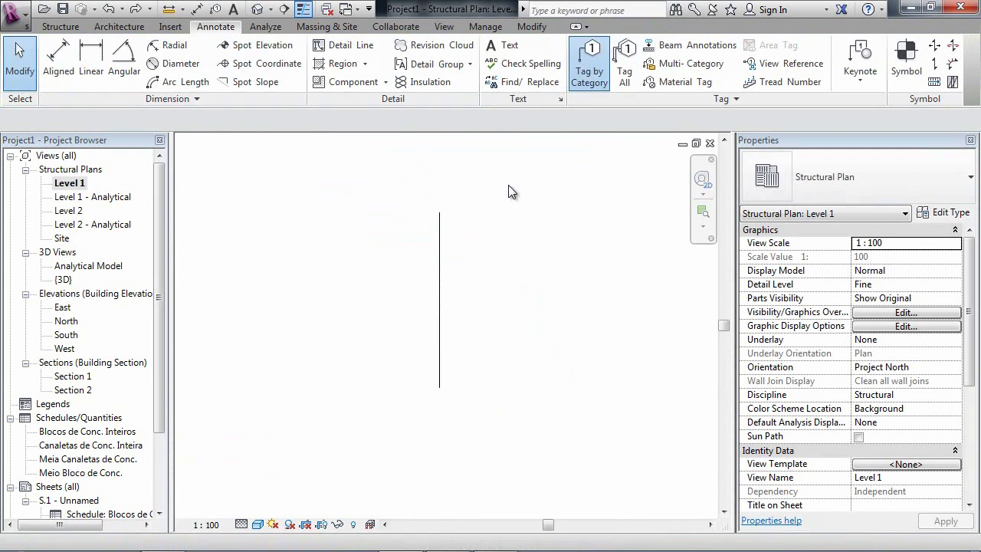
left_click(207, 524)
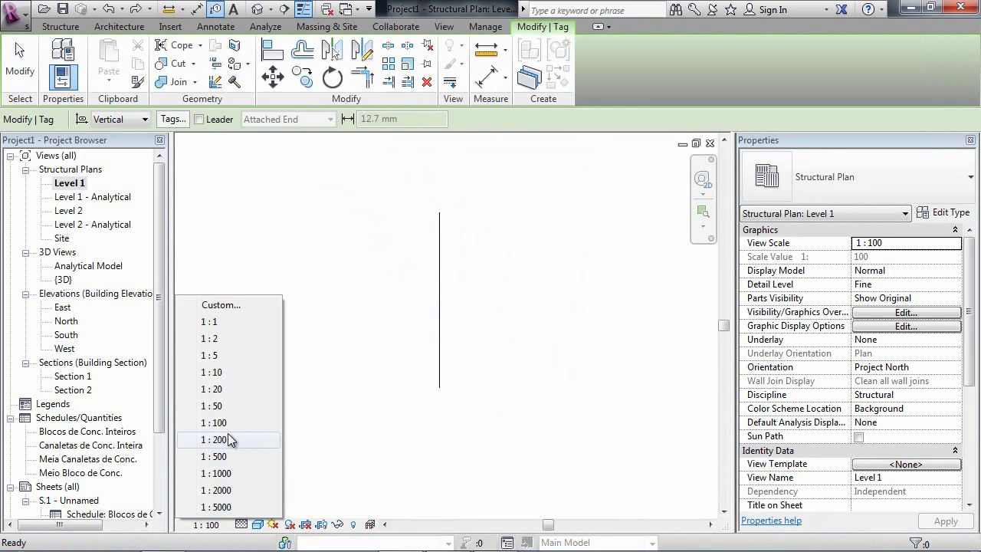
left_click(229, 393)
middle_click_drag(392, 258, 408, 283)
scroll(388, 265, "up", 1)
- Tag the placed bar by category with a horizontal tag and no leader
left_click(589, 64)
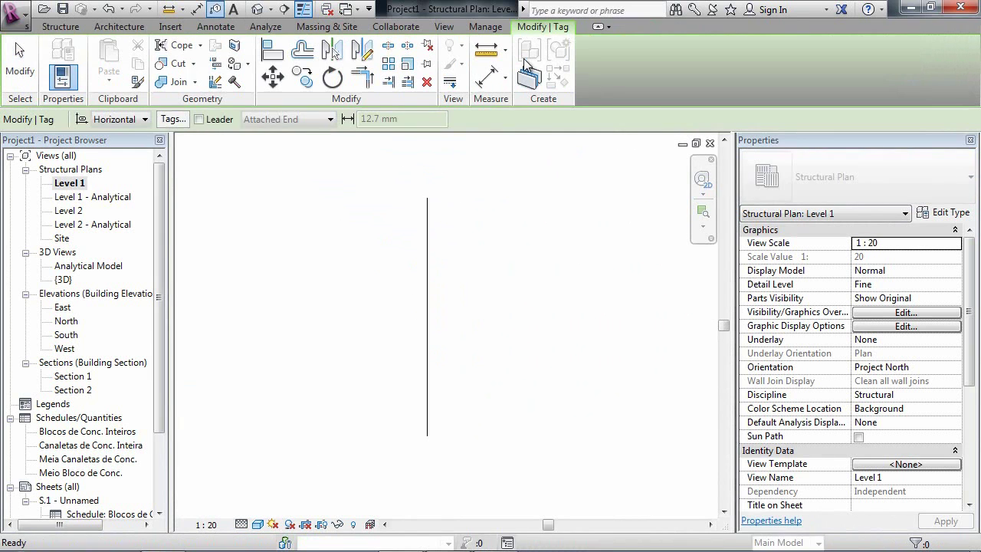
left_click(428, 298)
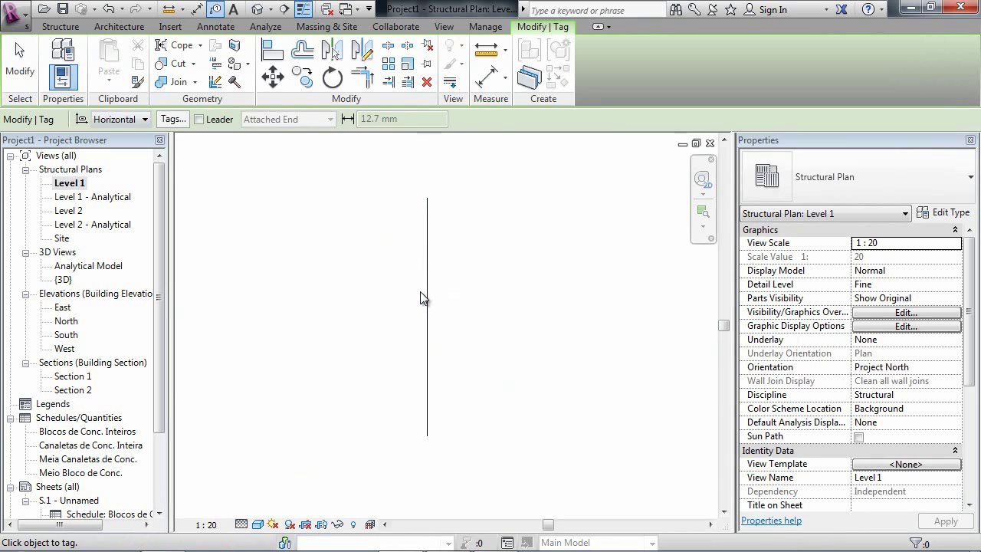
left_click(31, 69)
scroll(399, 288, "down", 2)
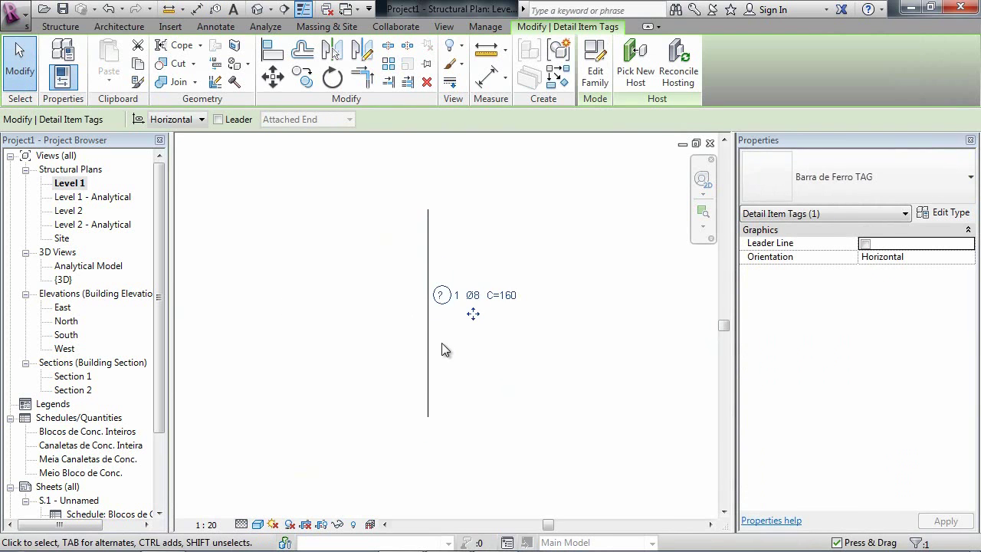
- Turn the bar horizontal by enabling its Girar 90º parameter
middle_click_drag(442, 342, 462, 317)
left_click(446, 309)
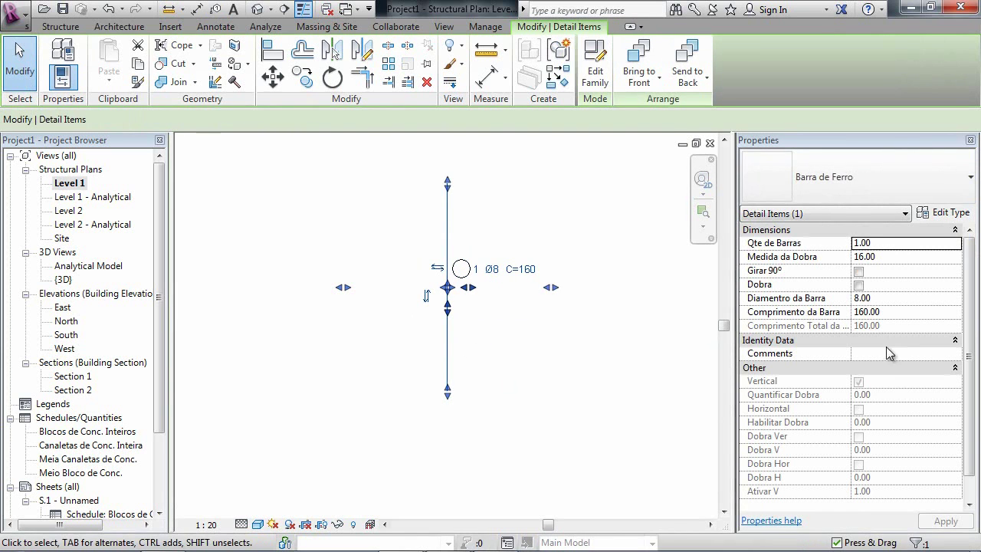
left_click(859, 273)
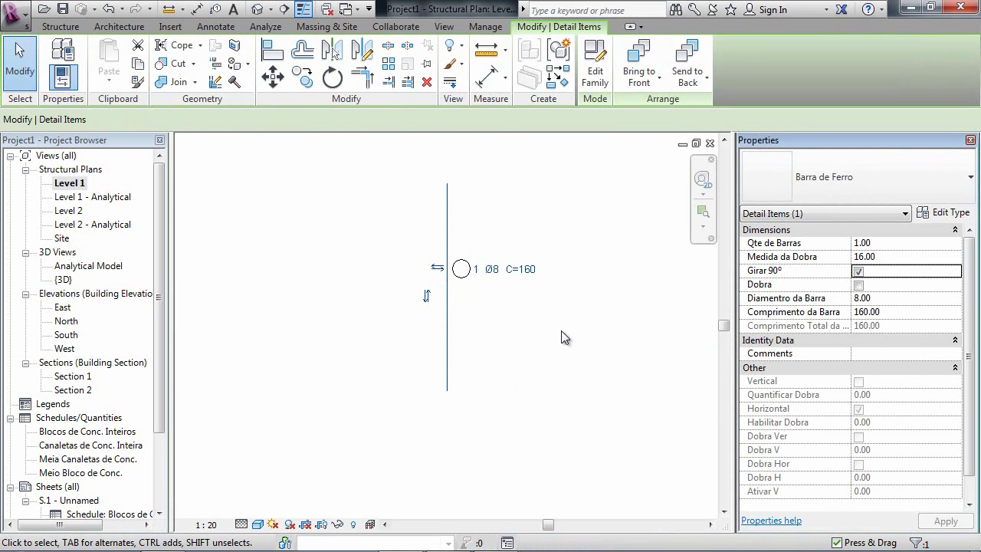
left_click(563, 349)
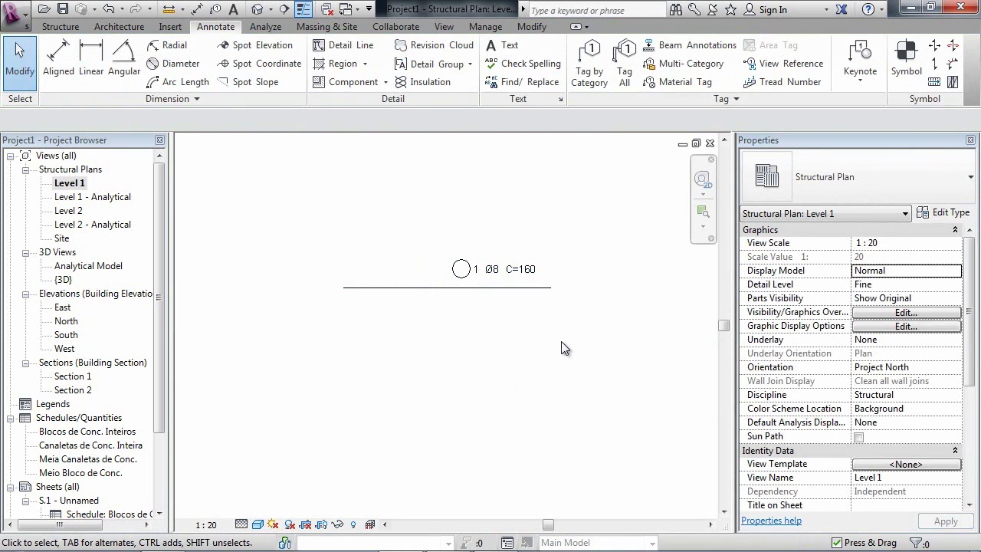
- Stretch the horizontal bar by its right end to a length of about 233
left_click(531, 289)
middle_click_drag(536, 325, 477, 318)
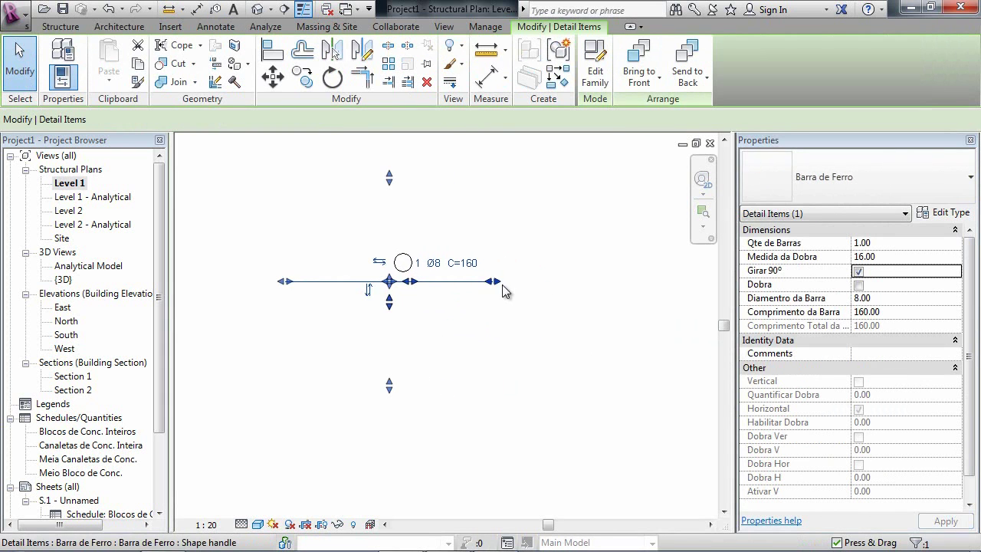
left_click_drag(502, 285, 574, 312)
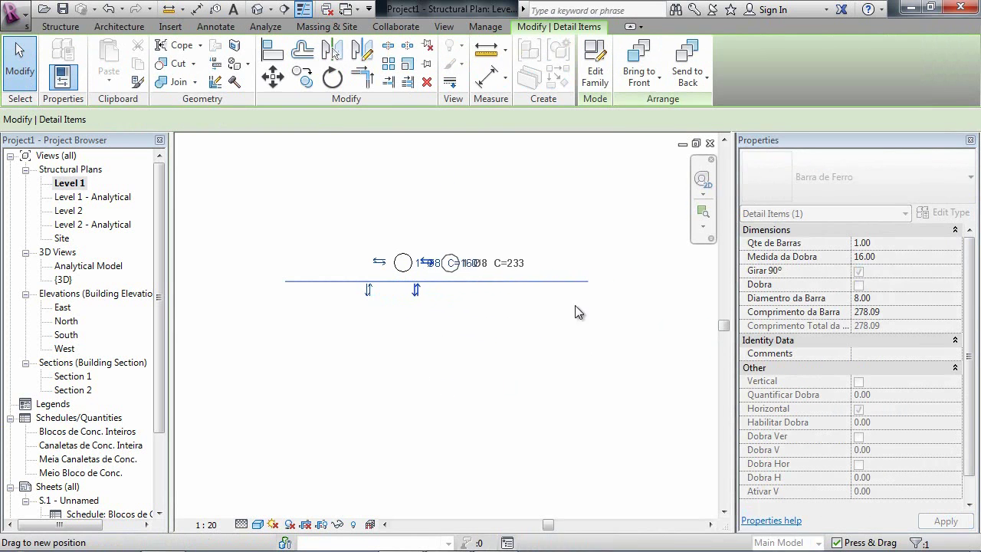
left_click(574, 312)
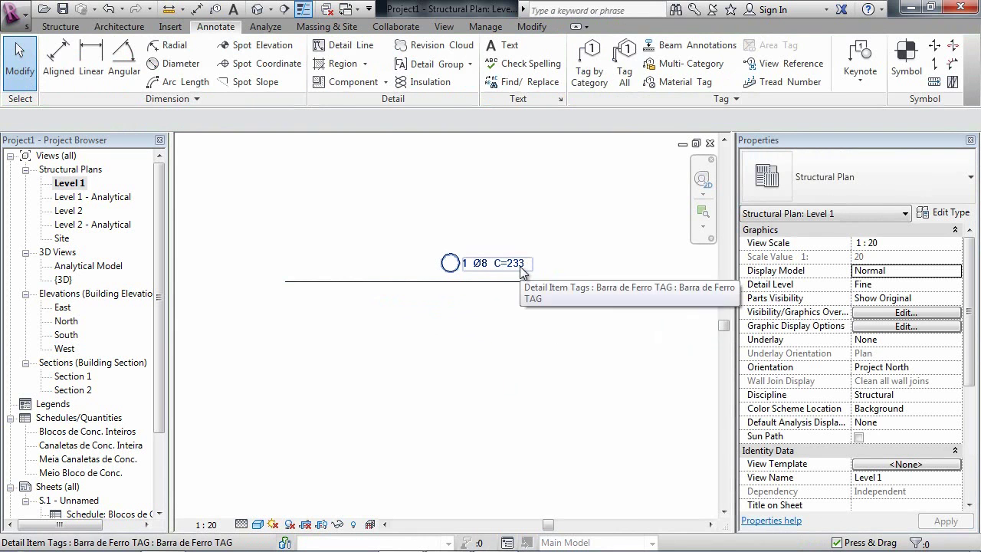
- Enable Dobra on the bar and flip it vertically so the bent ends point upward
left_click(514, 335)
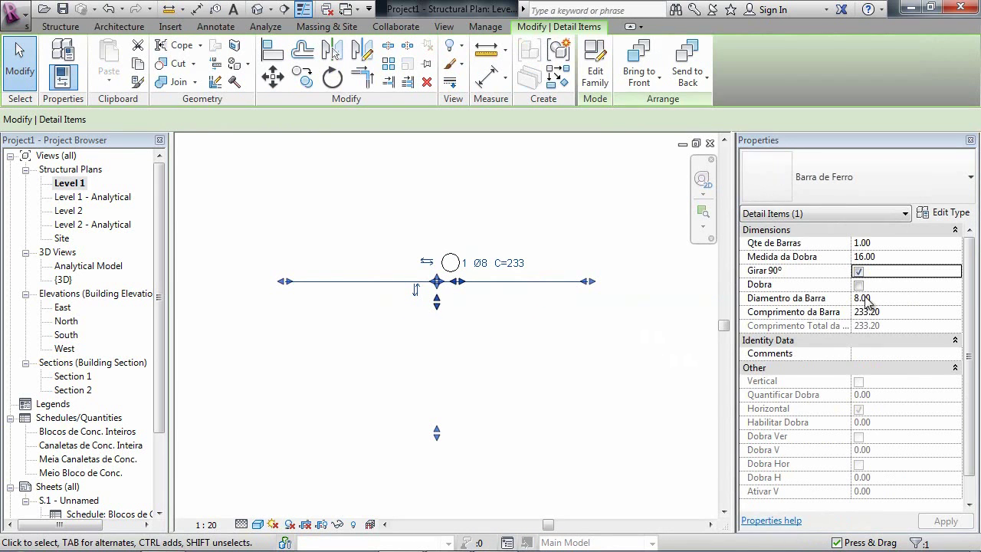
left_click(858, 285)
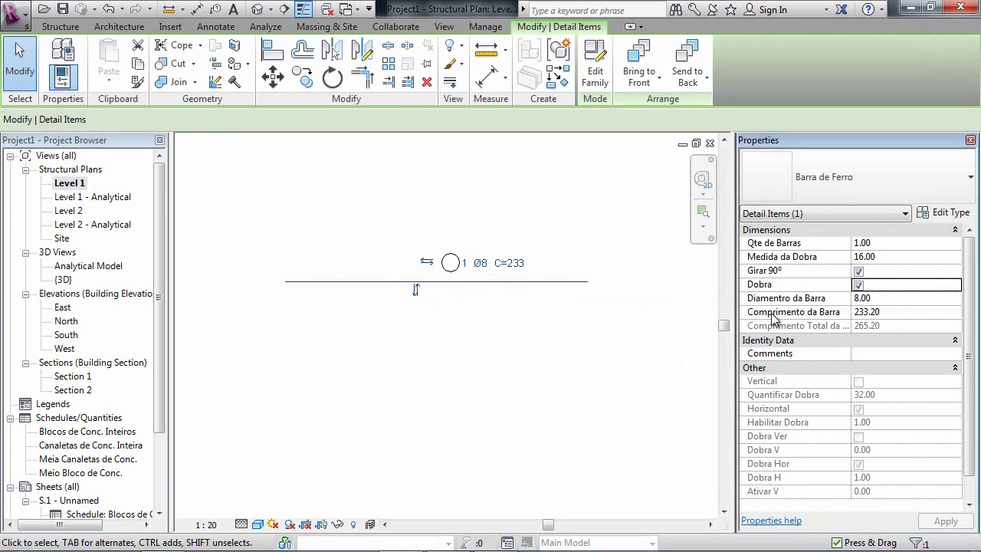
left_click(541, 347)
left_click(541, 282)
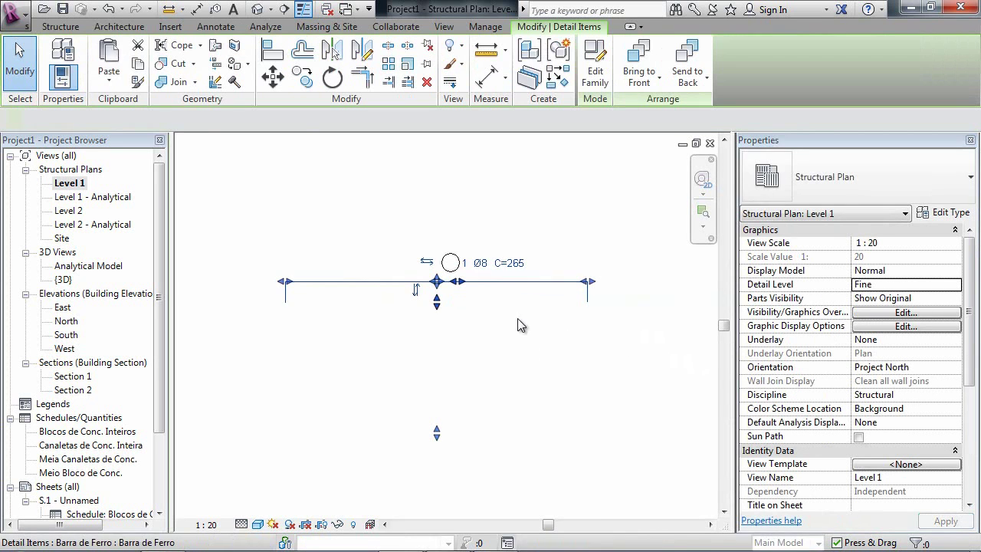
left_click(416, 290)
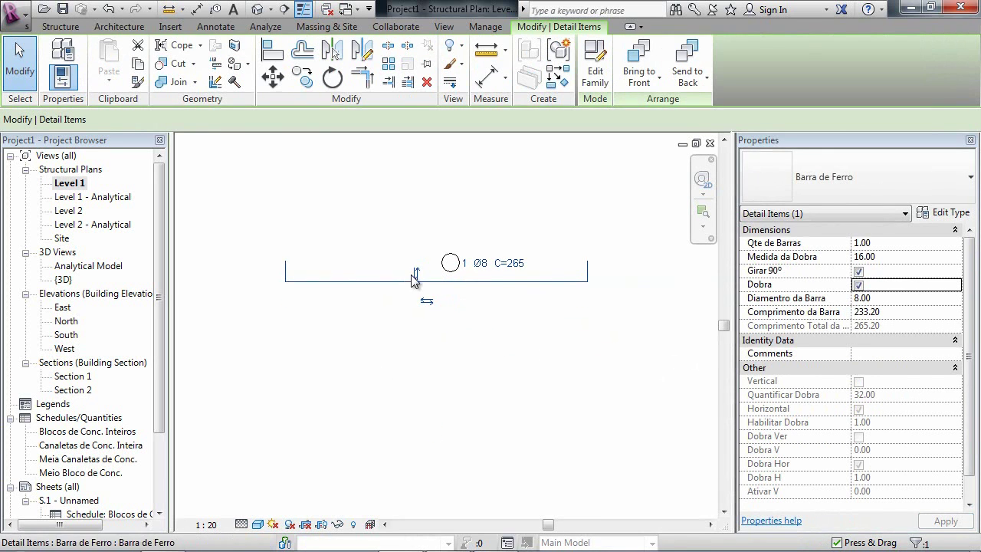
- Flip the bent bar vertically so its ends point downward, and stretch the bends to about 20.5
left_click(416, 274)
left_click(383, 344)
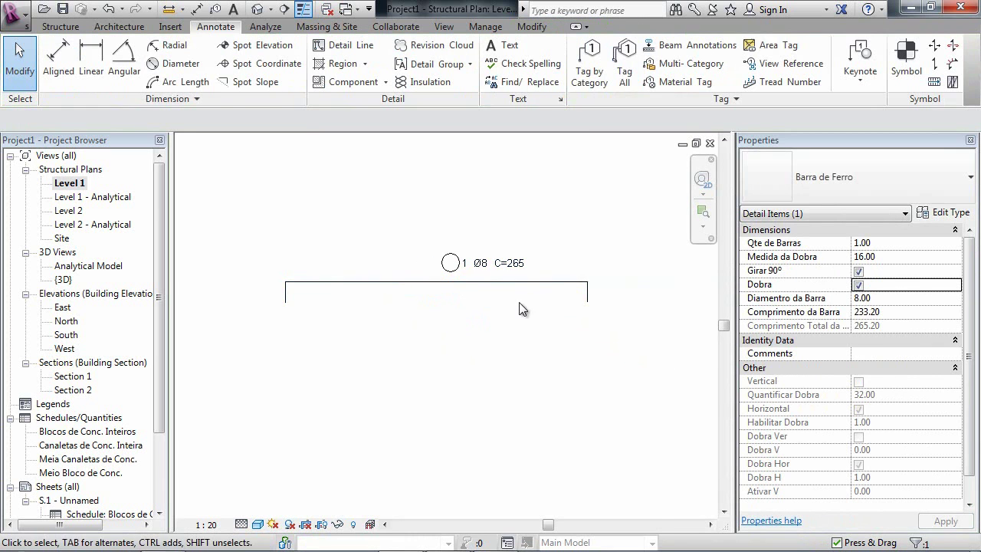
left_click(544, 283)
mouse_move(440, 310)
left_mouse_down()
mouse_move(441, 358)
mouse_move(445, 321)
left_mouse_up()
left_click(495, 343)
left_click(573, 283)
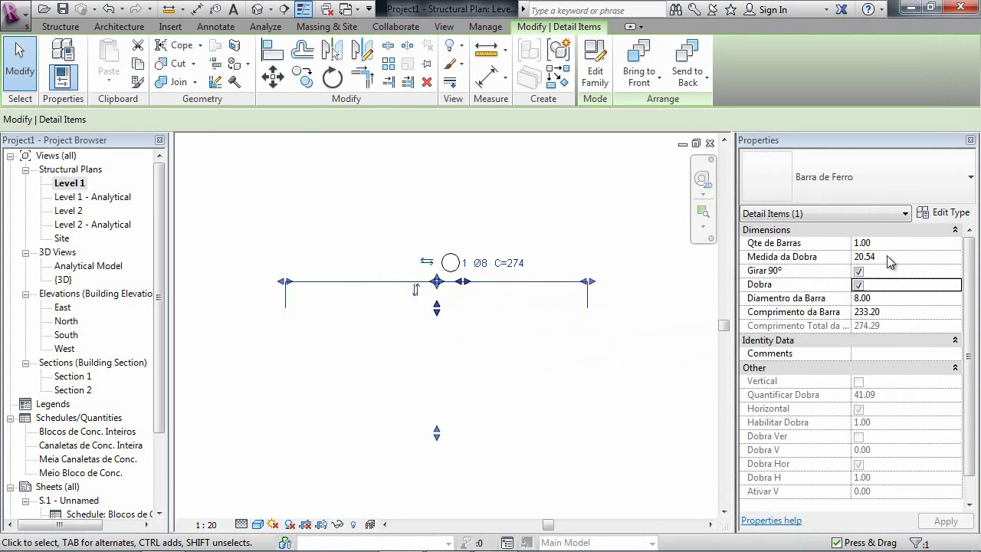
- Set the bar's Qte de Barras to 3 and its Diamentro da Barra to 2
left_click(886, 244)
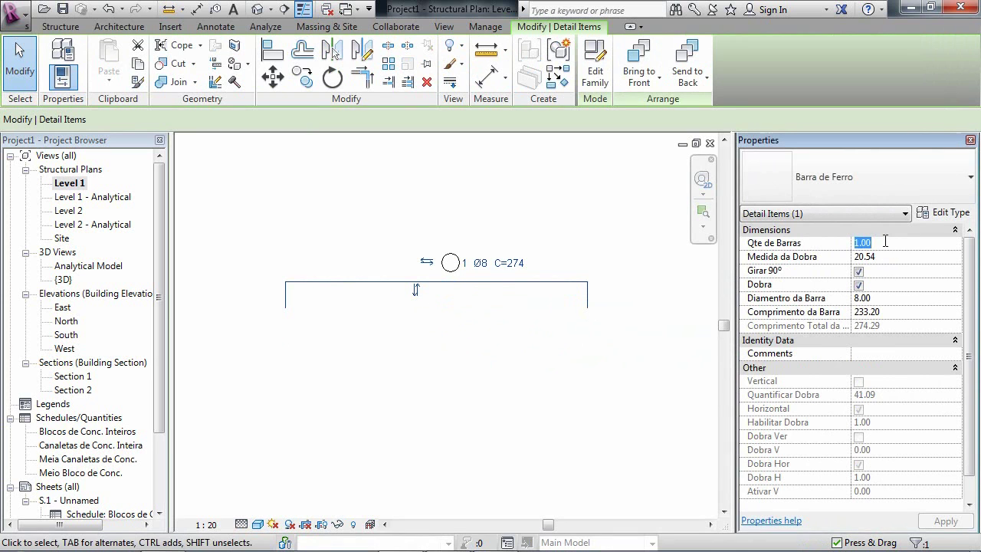
type("3")
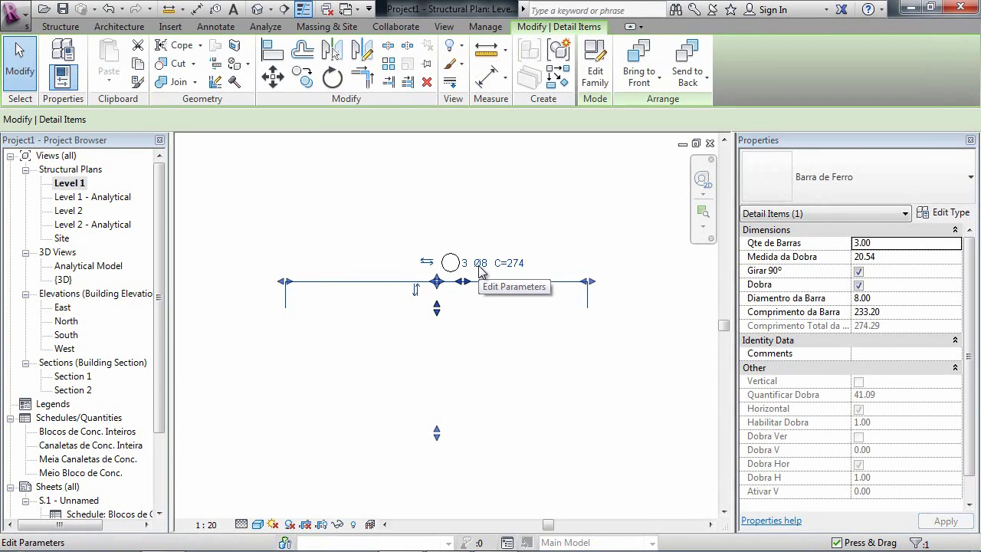
left_click(876, 299)
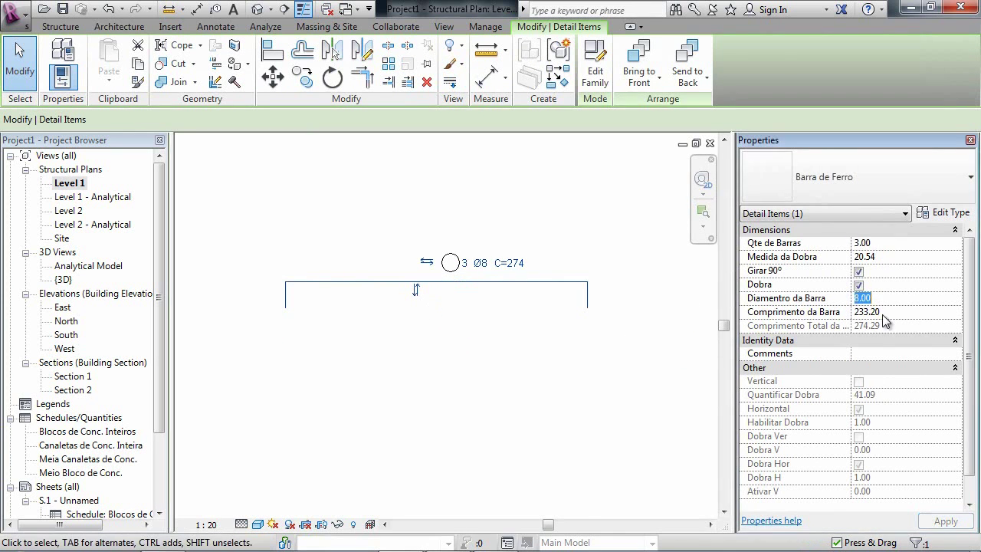
left_click(572, 328)
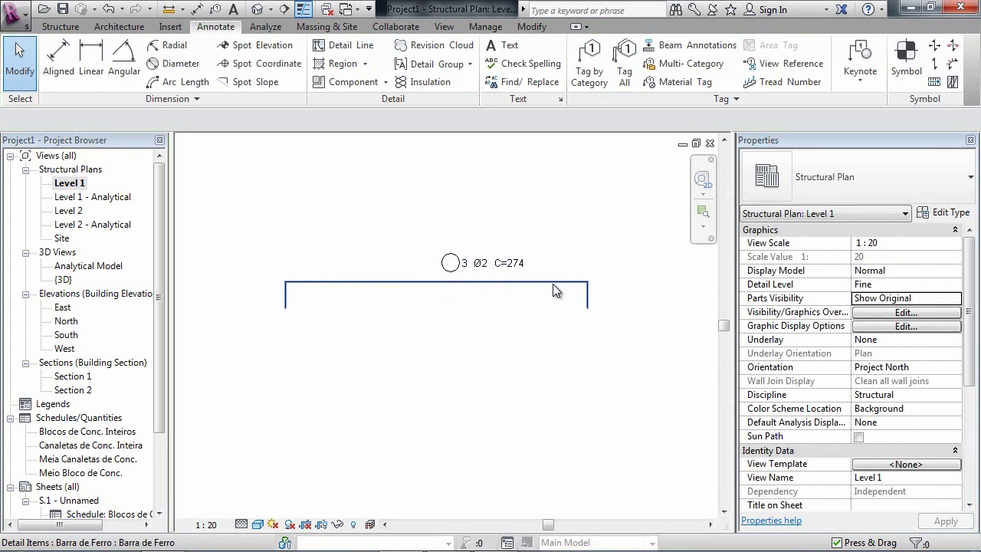
- Set the bar's Medida da Dobra to 8
left_click(553, 283)
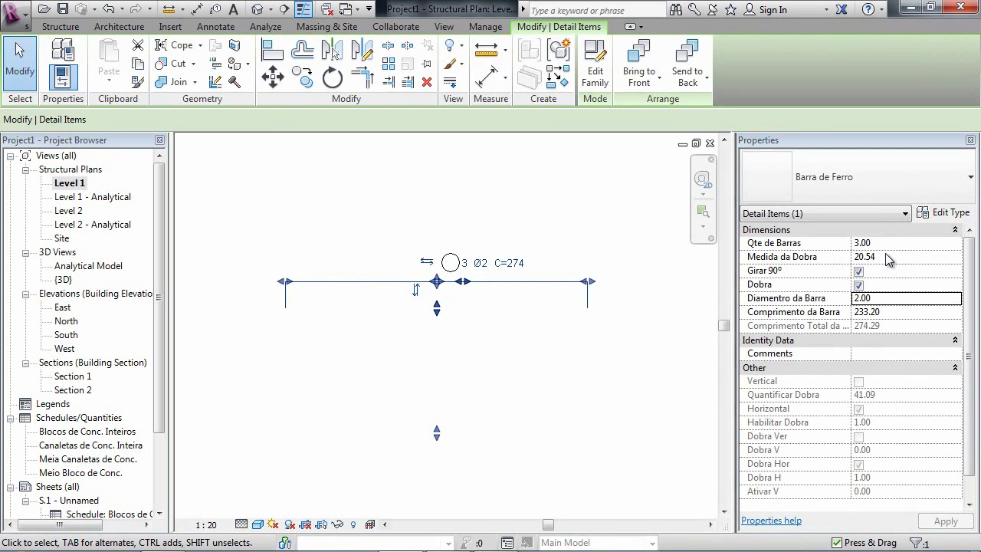
left_click(889, 257)
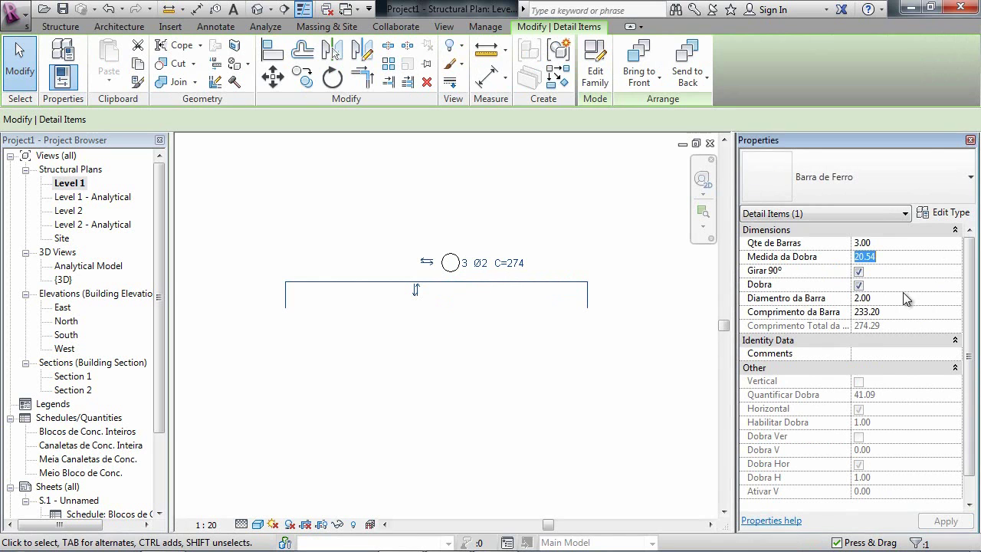
type("8")
left_click(517, 341)
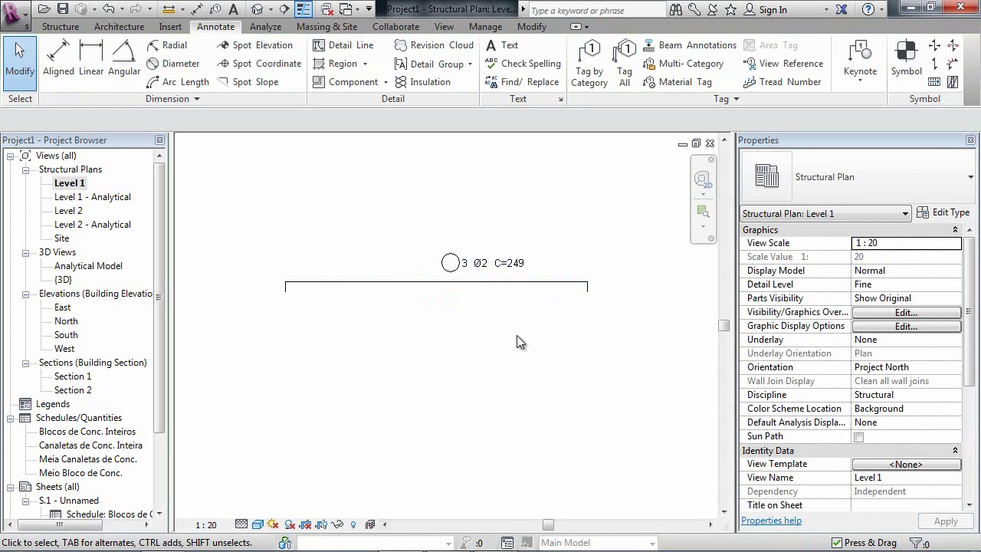
- Enter T1 as the mark in the circle of the bar's tag
scroll(454, 289, "up", 3)
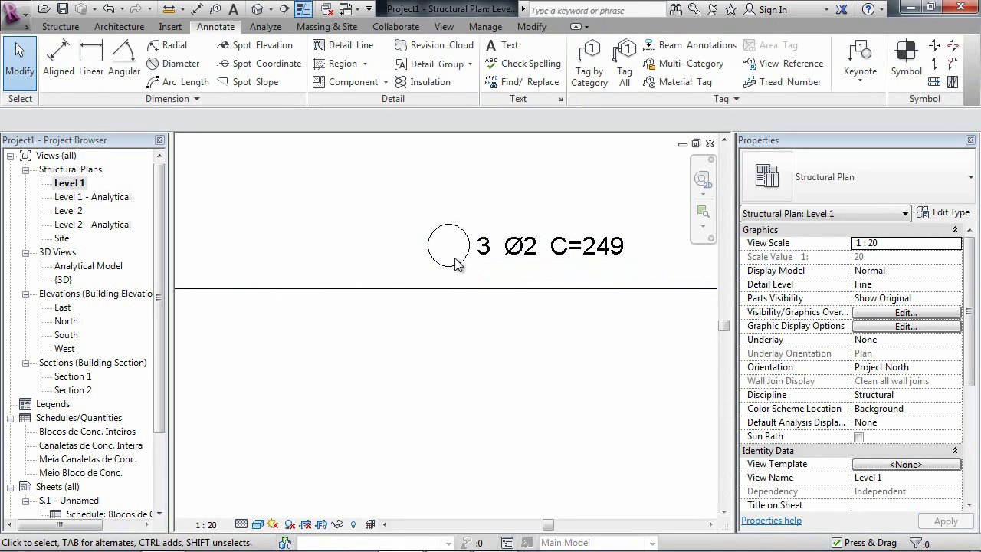
left_click(453, 256)
left_click(450, 246)
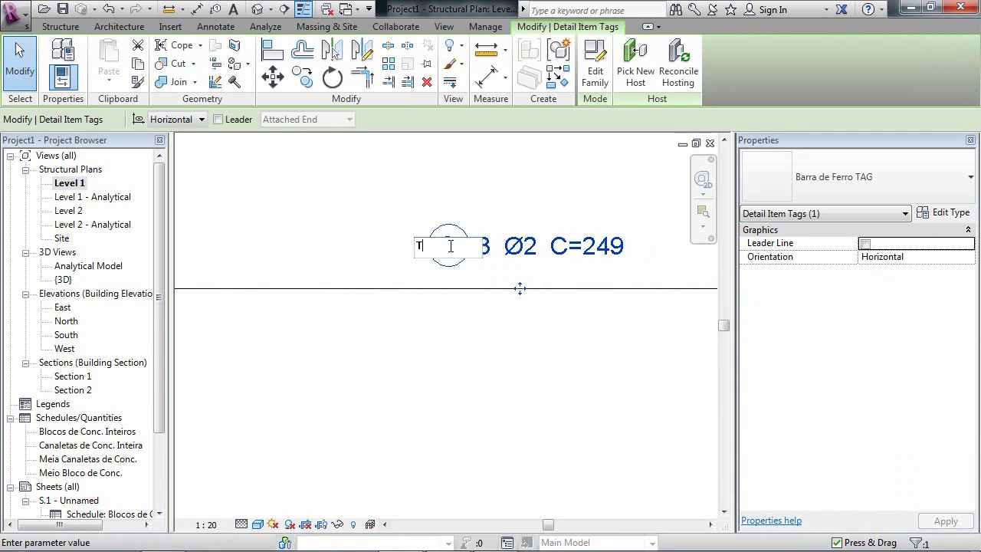
key("Return")
- Move the bar tag left, closer to the middle of the bar
scroll(470, 346, "down", 1)
middle_click_drag(491, 347, 464, 284)
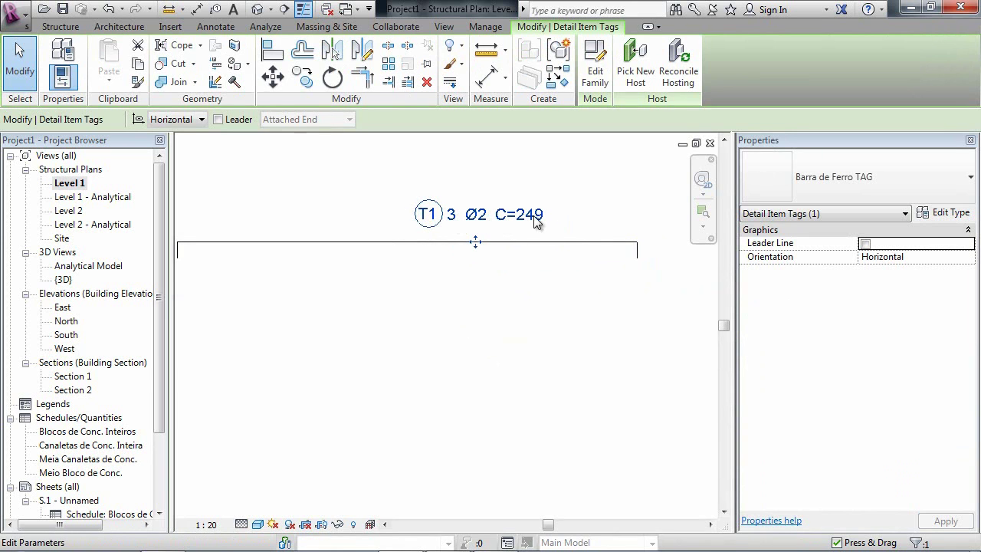
scroll(467, 303, "down", 1)
middle_click_drag(487, 312, 503, 297)
left_click(502, 291)
left_click(484, 230)
left_click_drag(488, 241, 451, 241)
left_click(450, 310)
mouse_move(461, 321)
middle_mouse_down()
mouse_move(433, 290)
mouse_move(457, 288)
middle_mouse_up()
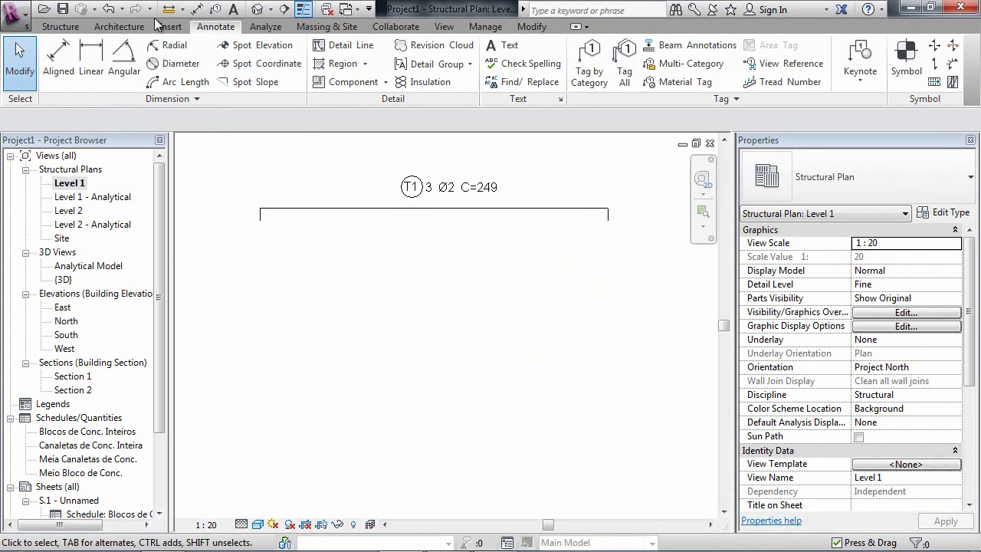
- Place a Conjuntos TAG symbol with one leader to the left of the arc in the 1:50 plan
left_click(61, 27)
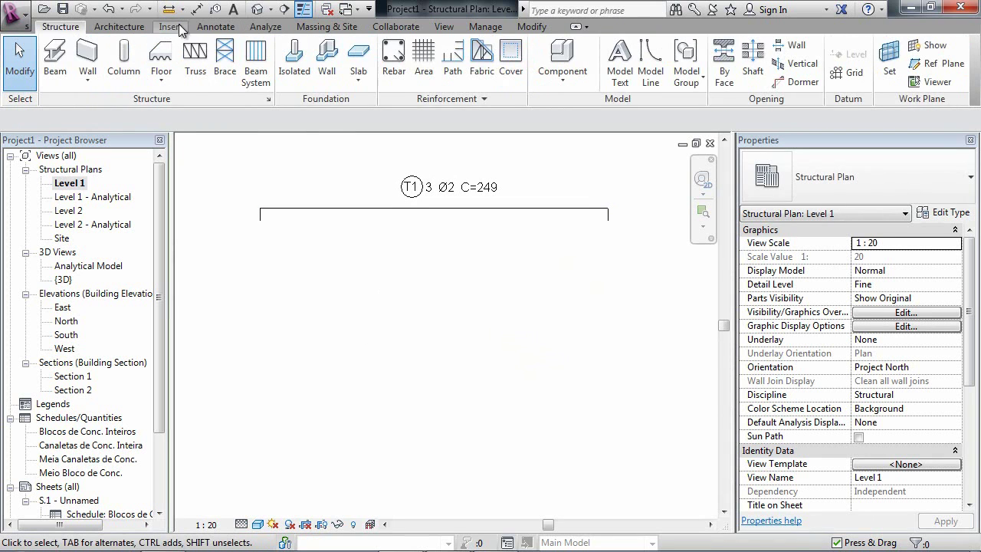
left_click(216, 28)
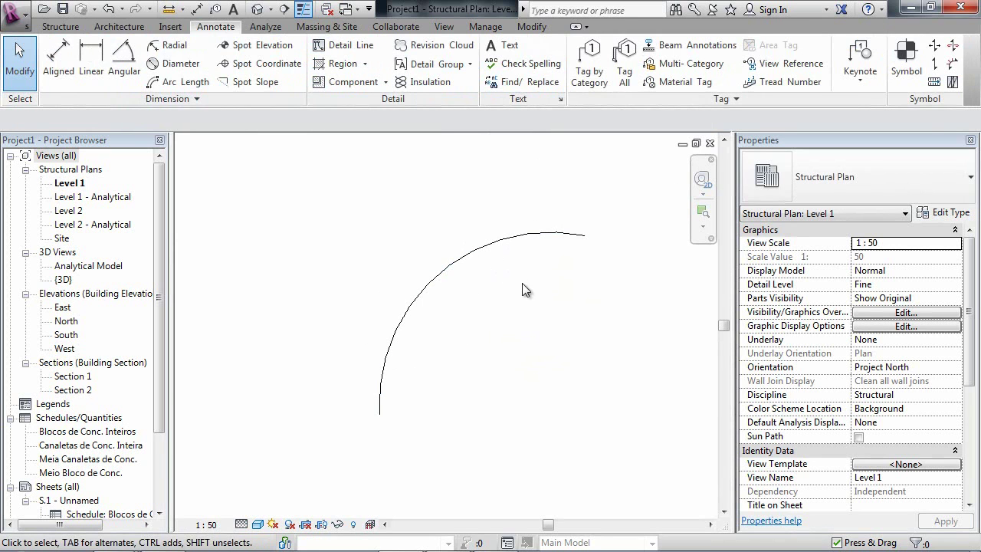
left_click(906, 60)
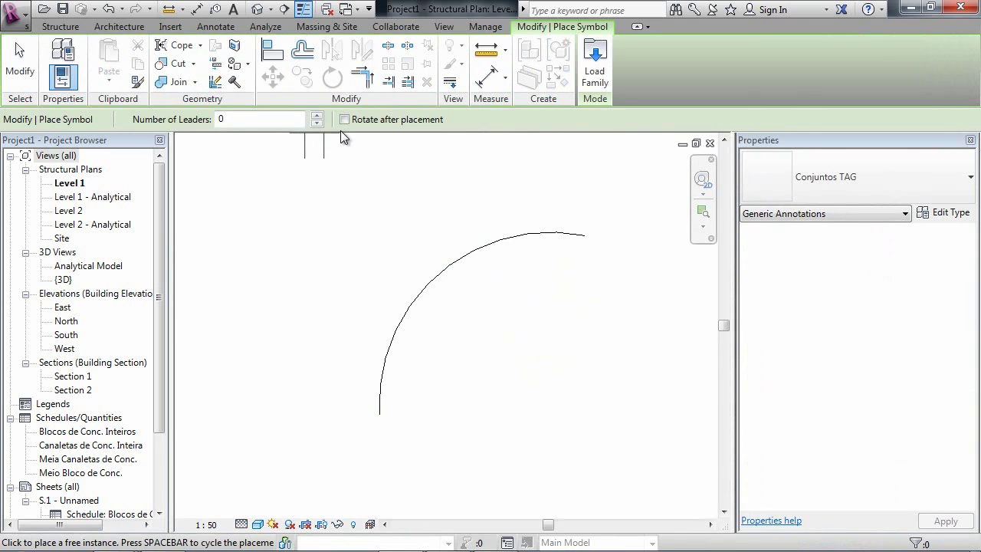
left_click(316, 115)
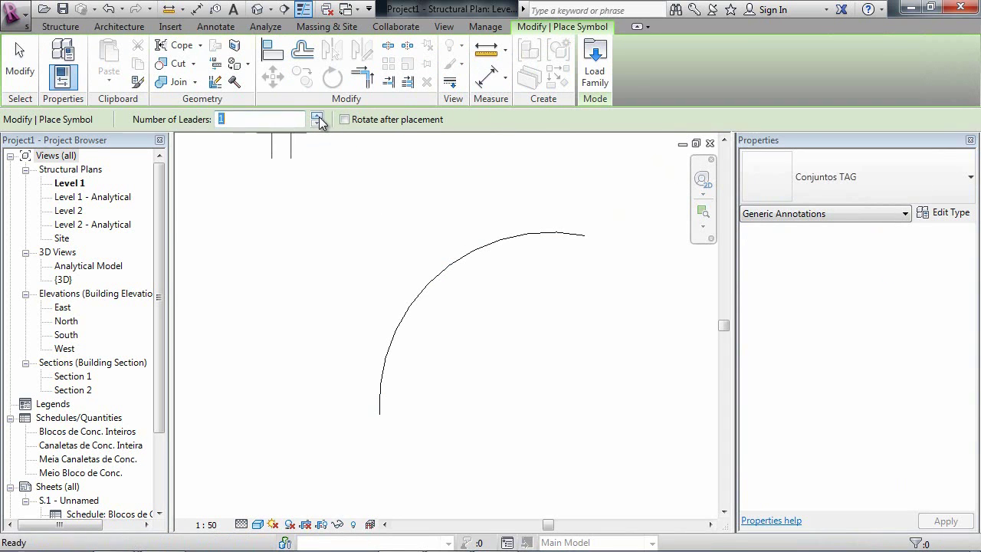
left_click(316, 224)
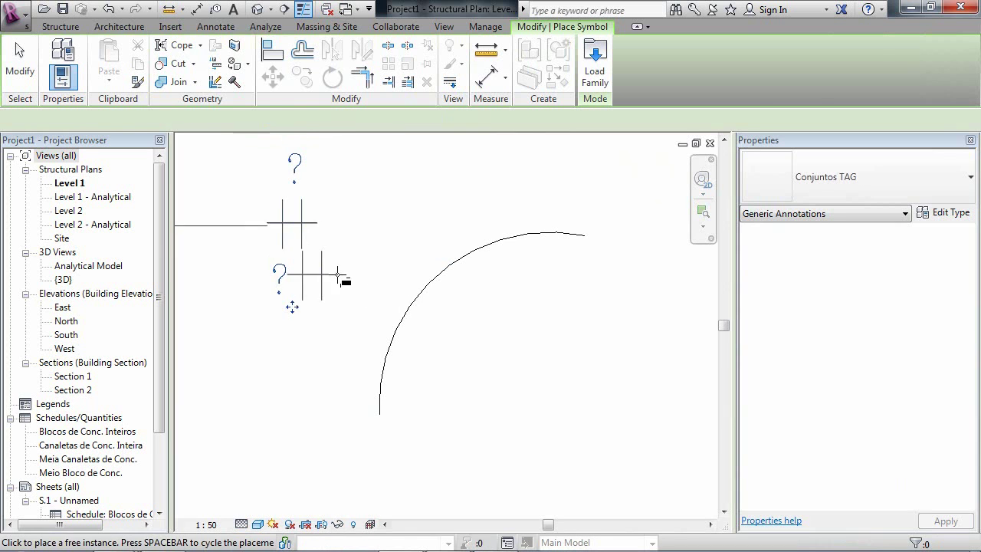
scroll(291, 261, "down", 2)
middle_click_drag(319, 263, 472, 256)
scroll(484, 262, "down", 2)
key("Escape")
- Attach the leader end of the placed symbol to the arc
left_click(216, 250)
left_click_drag(483, 283, 505, 265)
scroll(478, 267, "up", 5)
middle_click_drag(480, 291, 440, 344)
left_click(423, 302)
middle_click_drag(394, 275, 353, 274)
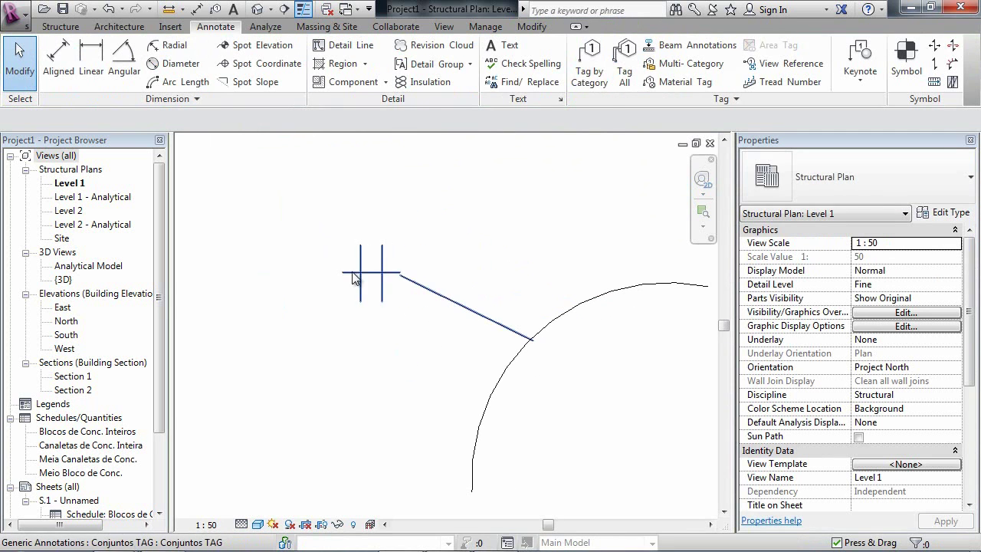
left_click(352, 277)
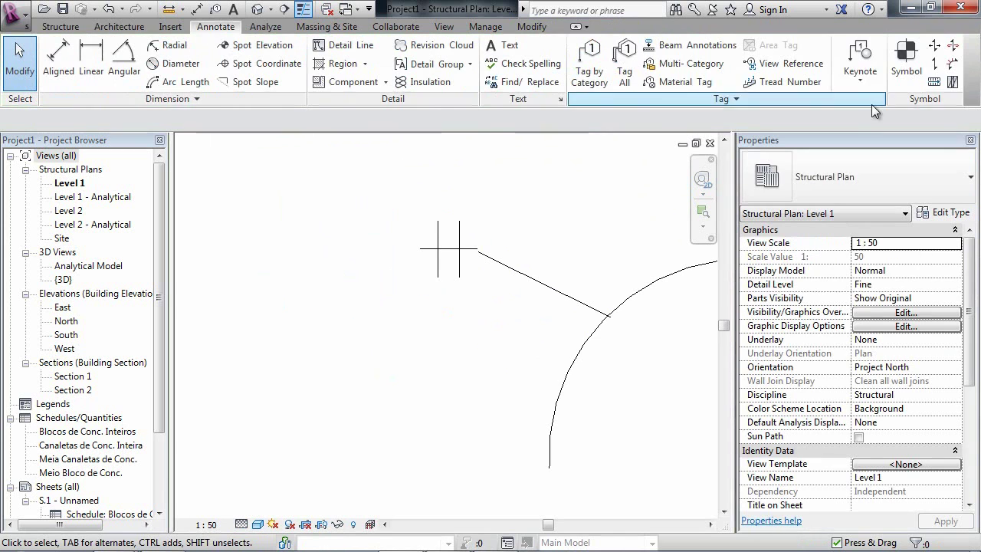
- Place a second Conjuntos TAG symbol without a leader, joined to the left end of the first symbol
left_click(906, 60)
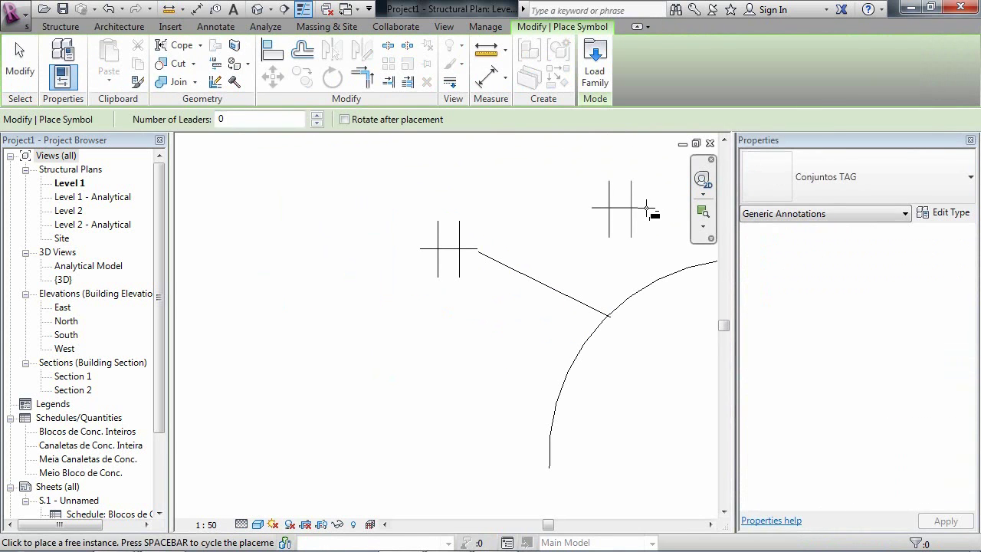
left_click(420, 248)
key("Escape")
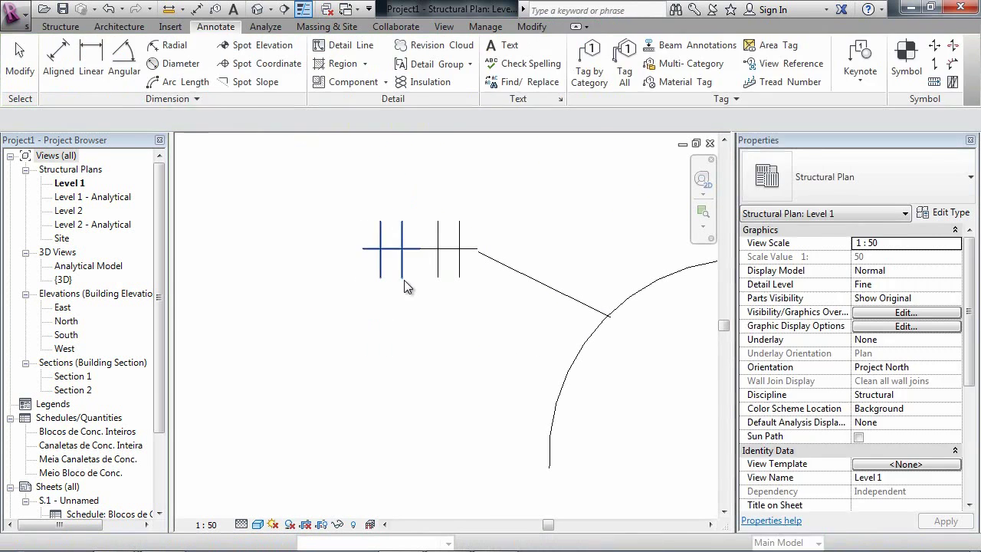
- Set the second symbol's Tipo de Conjuto to 2FR
left_click(403, 278)
left_click(932, 242)
left_click(969, 243)
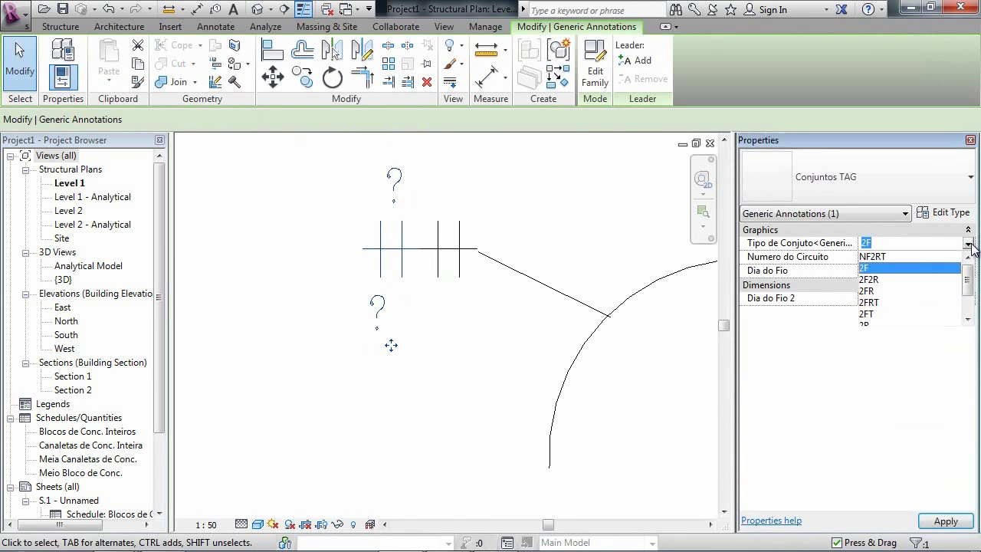
left_click(870, 292)
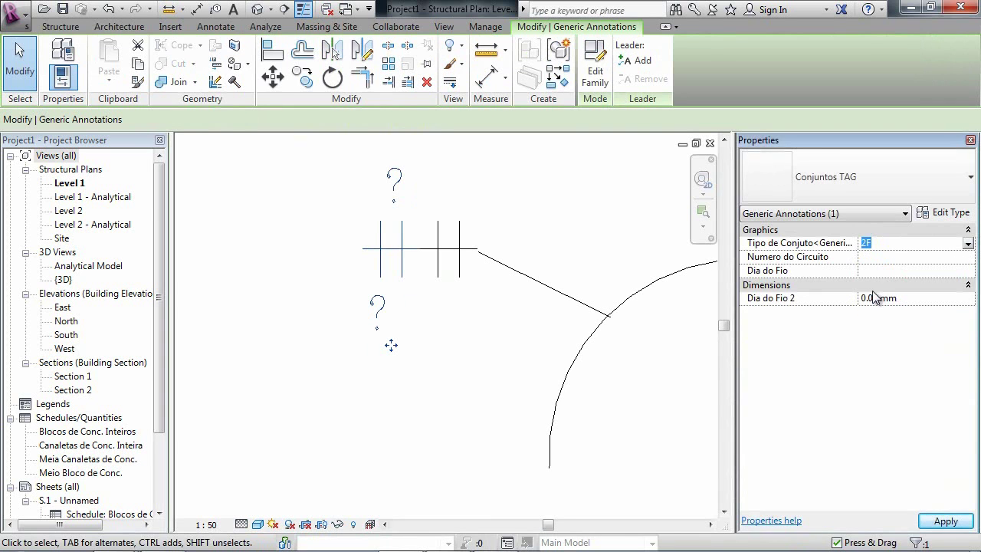
left_click(402, 288)
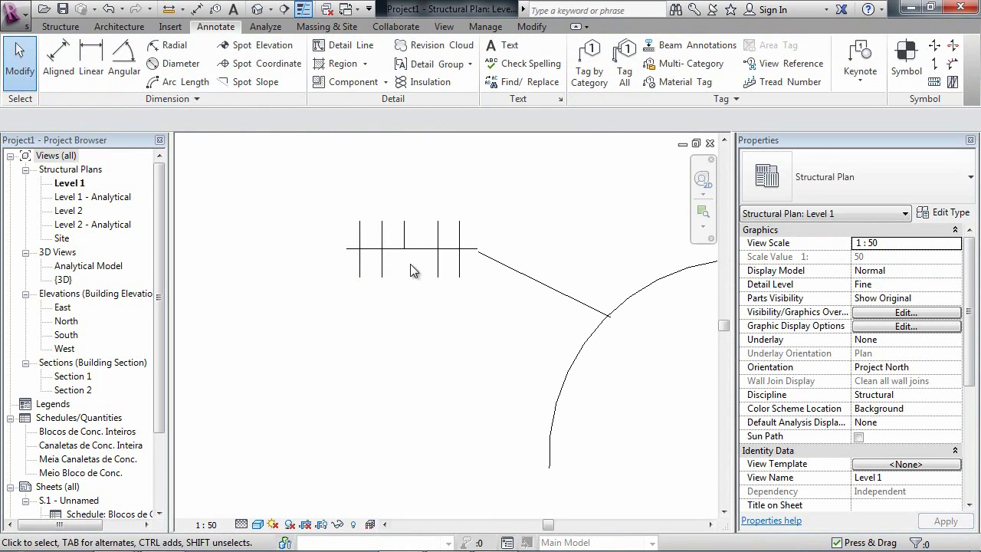
- Copy the 2FR symbol to four free spots: two above the joined symbols and two below them
left_click(379, 284)
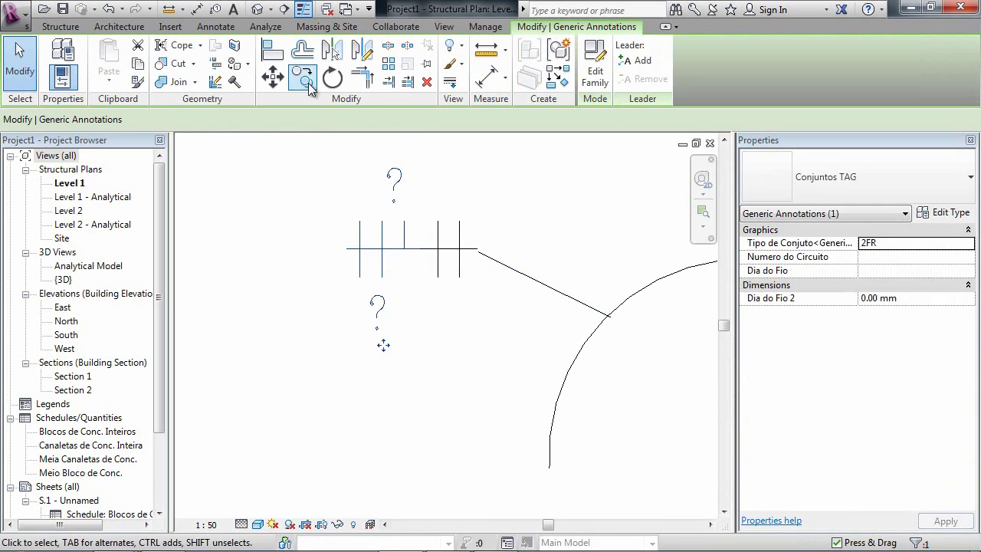
left_click(420, 249)
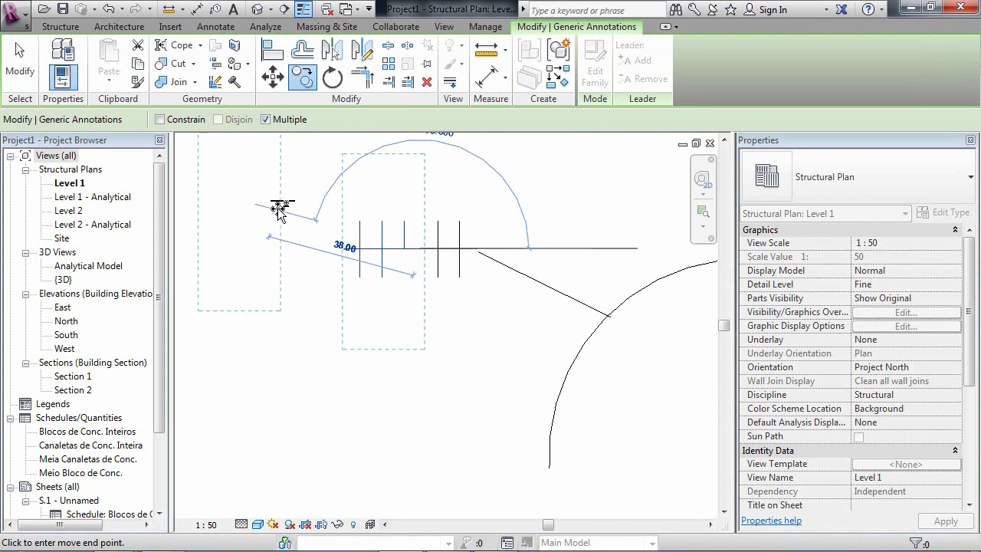
left_click(277, 208)
left_click(273, 372)
left_click(395, 399)
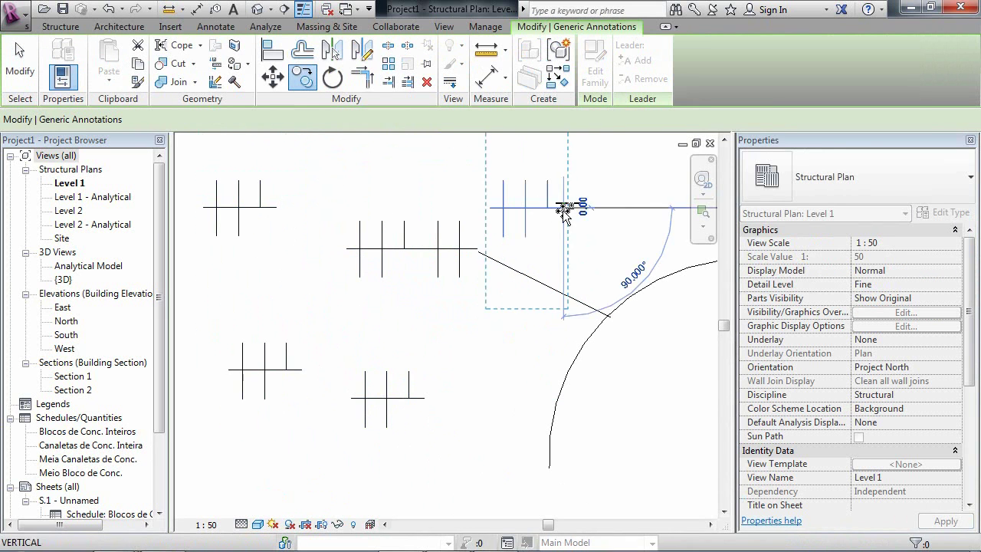
key("Escape")
key("Escape")
- Set the Tipo de Conjuto of the copy directly below the joined symbols to 2FRT
left_click(407, 398)
middle_click_drag(424, 406, 500, 351)
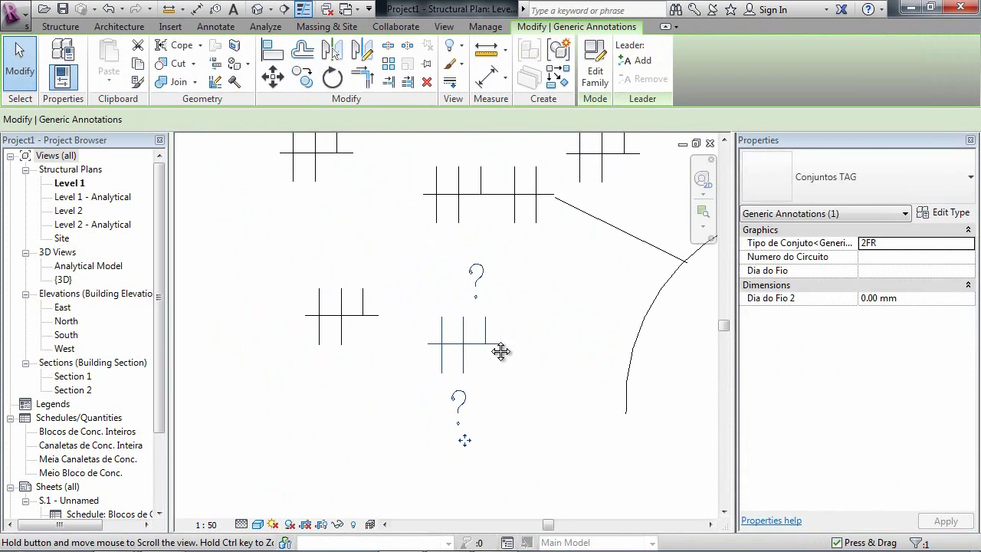
left_click(953, 244)
left_click(968, 244)
left_click_drag(969, 277, 969, 285)
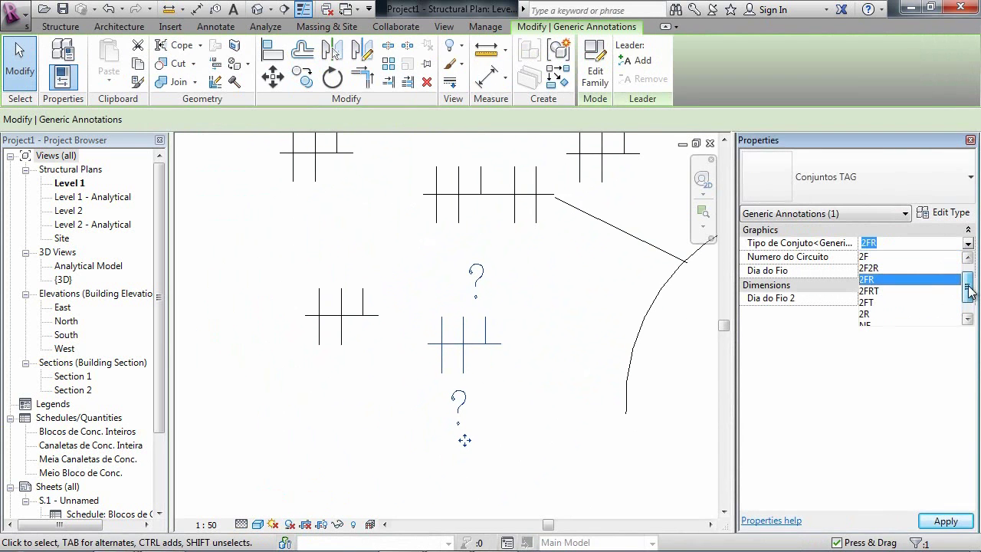
left_click(899, 291)
left_click(528, 400)
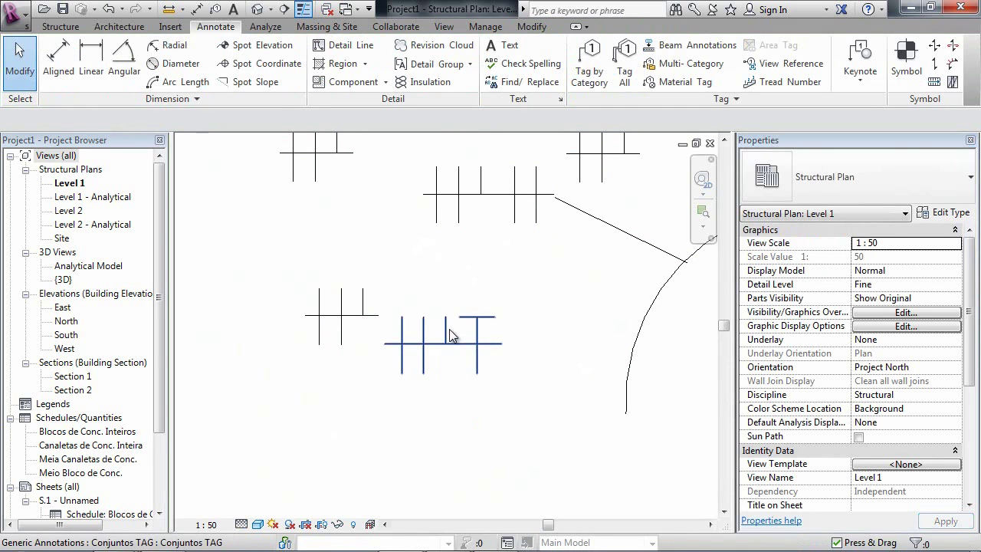
- Set the lower-left copy's Tipo de Conjuto to 2F2R and move it up and left, away from its neighbour
left_click(341, 314)
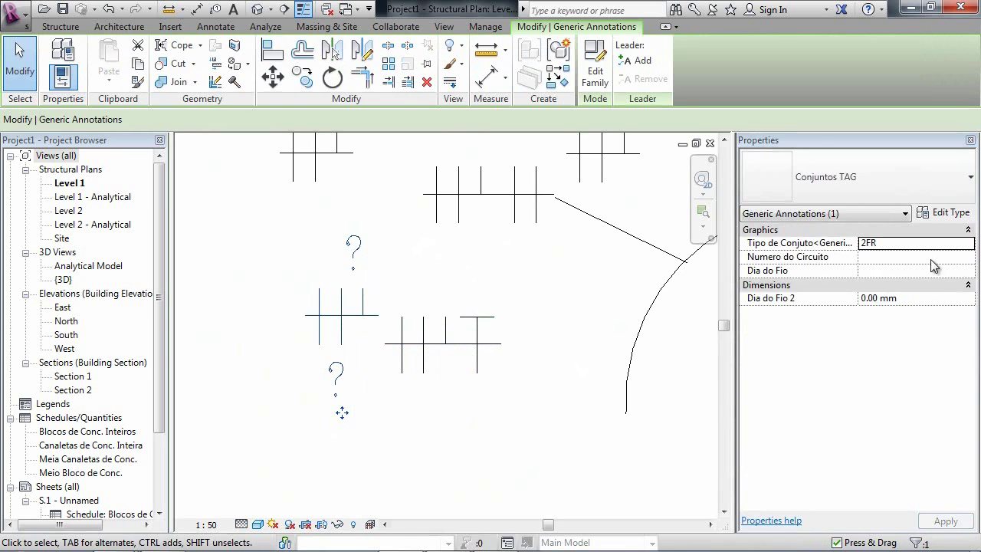
left_click(941, 245)
left_click(968, 244)
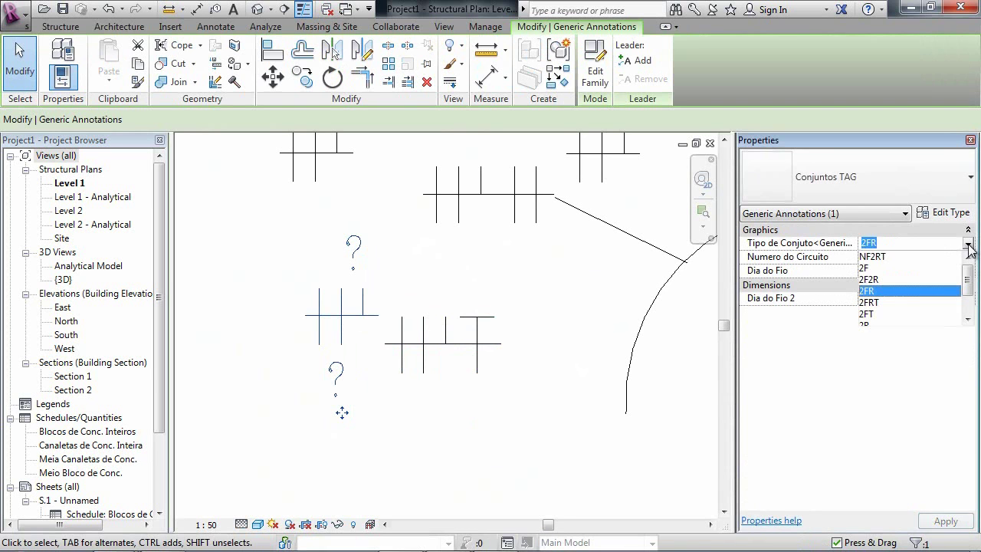
left_click(882, 280)
left_click(388, 268)
left_click_drag(377, 314, 320, 288)
mouse_move(511, 275)
middle_mouse_down()
mouse_move(477, 341)
mouse_move(530, 331)
mouse_move(466, 342)
middle_mouse_up()
key("Delete")
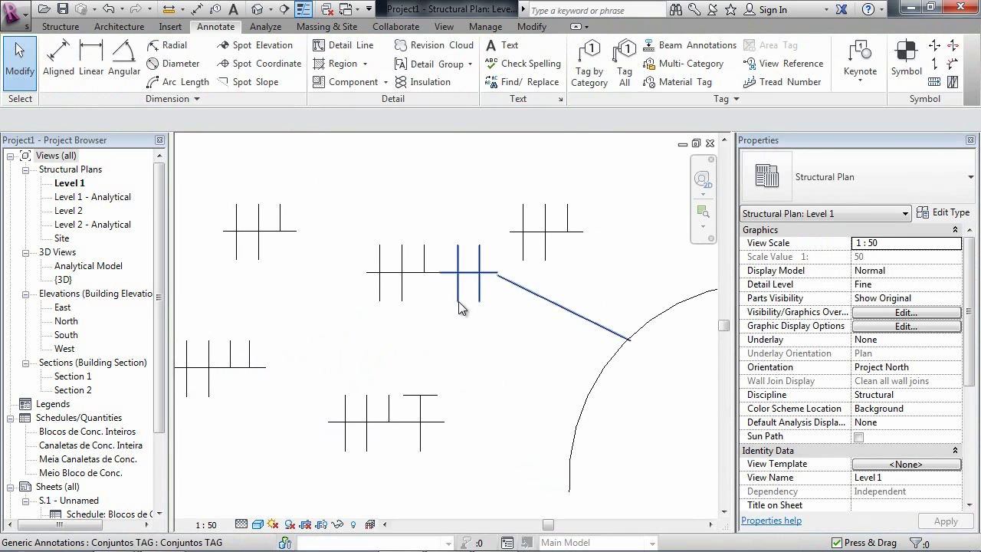
- Set the leadered 2F symbol's Dia do Fio to #2 and its Numero do Circuito to A110
left_click(460, 305)
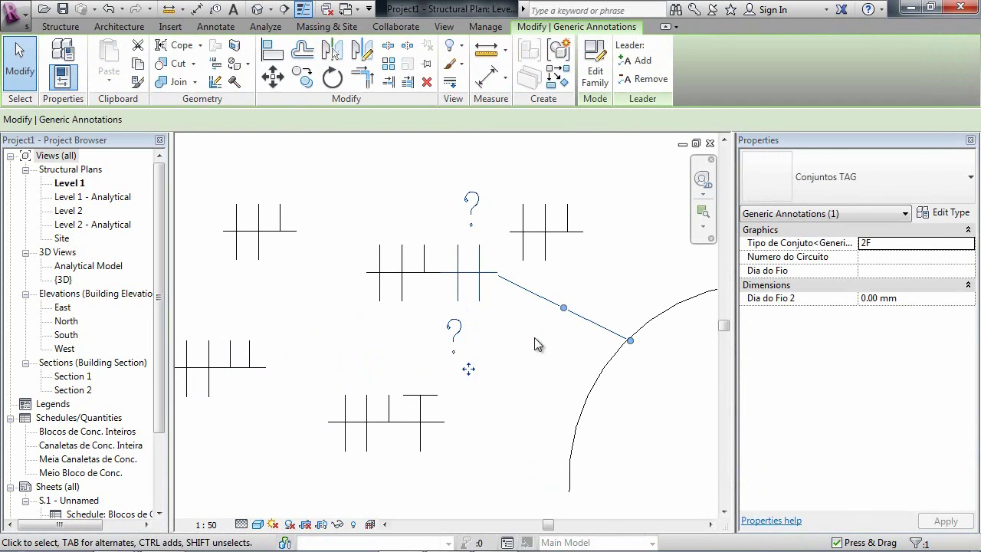
left_click(891, 272)
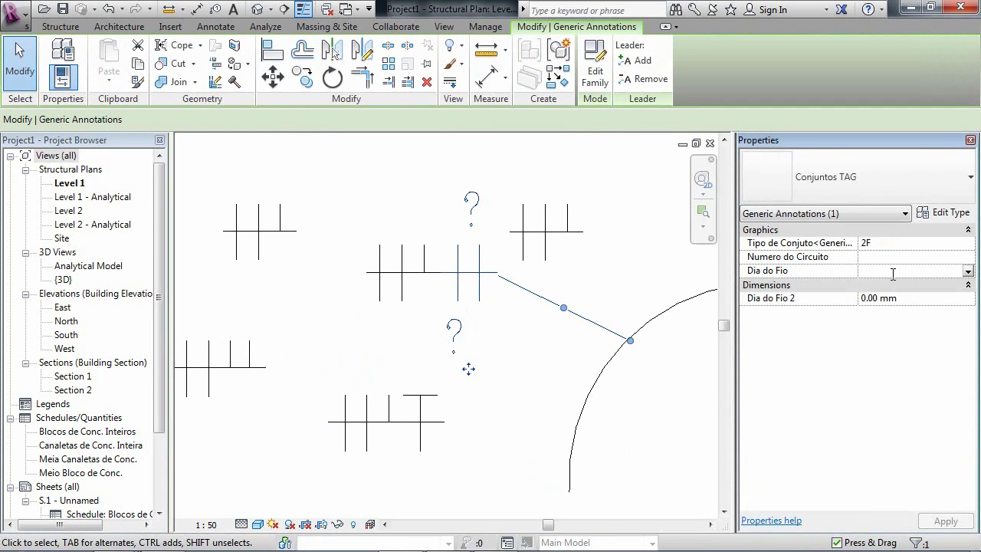
type("#2")
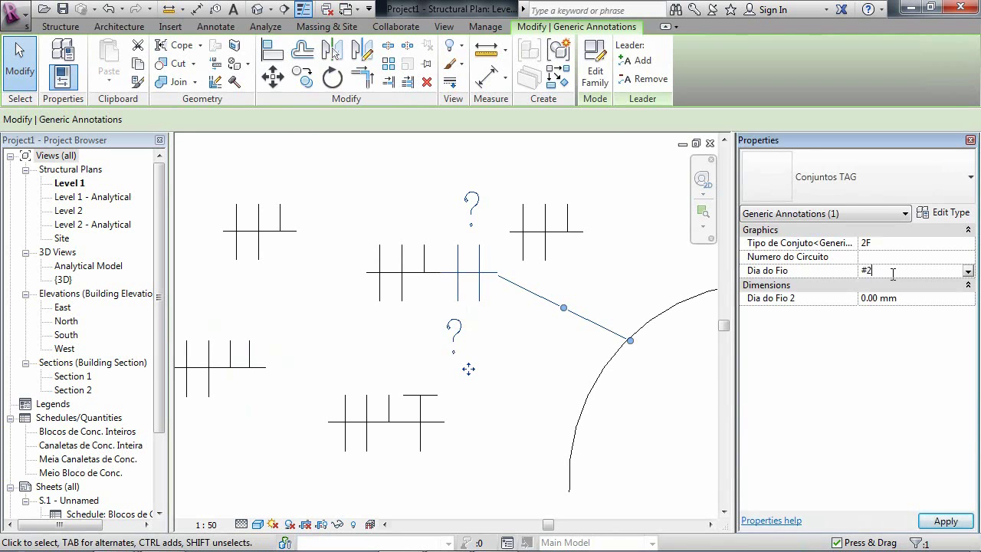
left_click(554, 393)
left_click(494, 272)
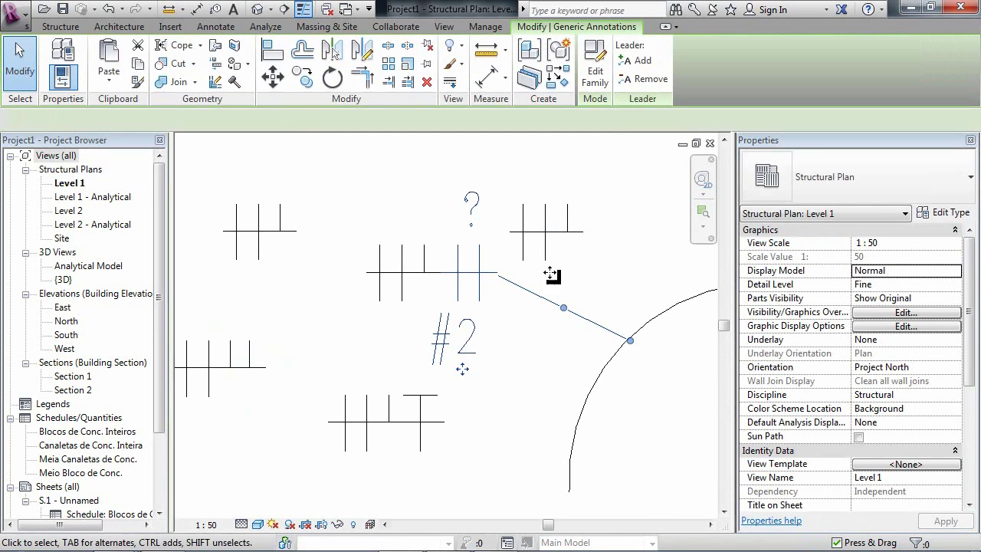
left_click(893, 257)
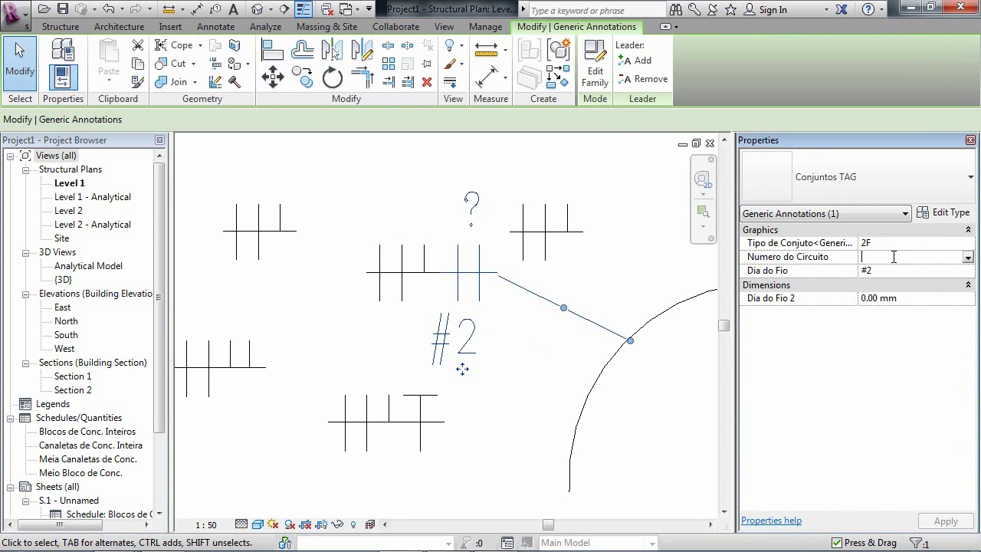
type("A110")
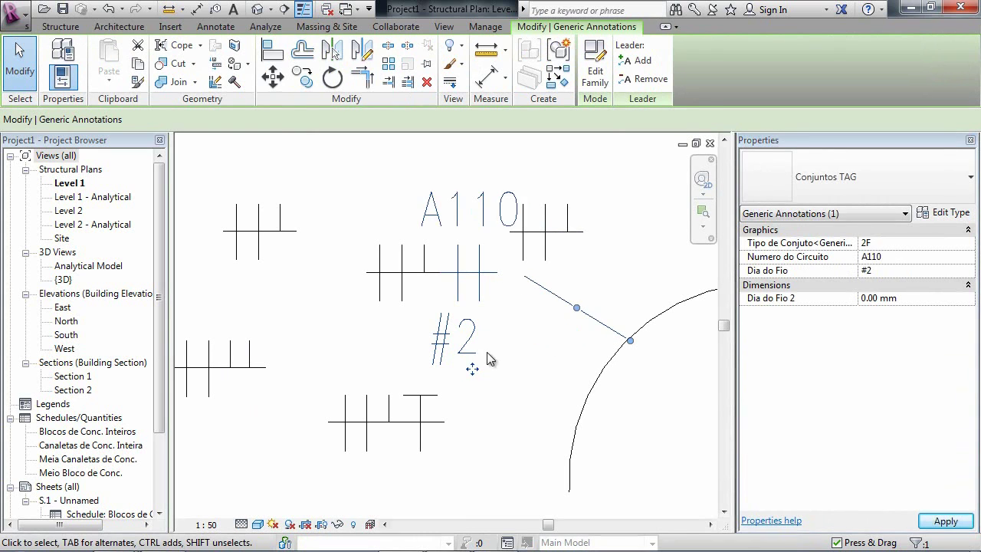
key("Escape")
- Move the upper-right 2FR symbol farther right and the joined 2FR symbol up and left, clear of the A110 annotation
scroll(483, 259, "down", 2)
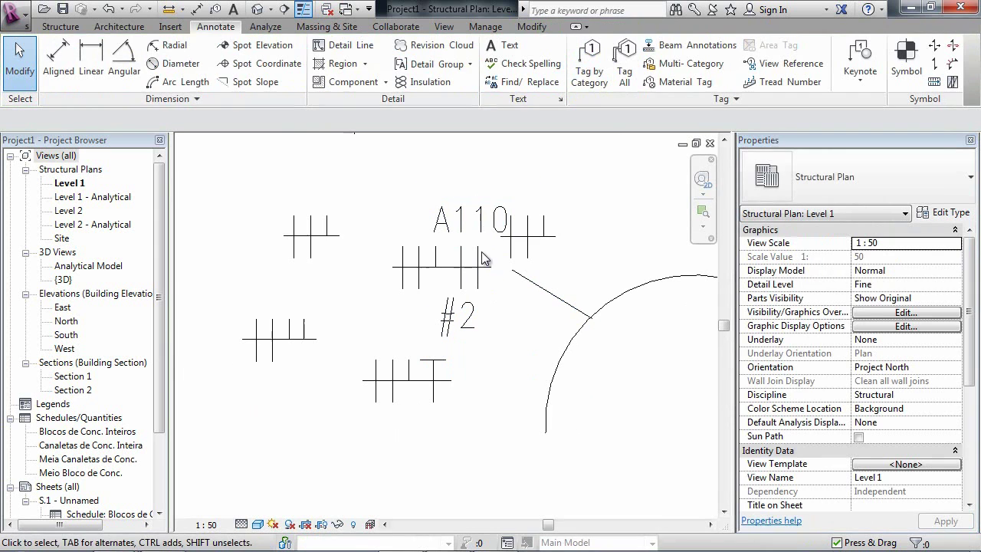
left_click(539, 238)
mouse_move(546, 236)
left_mouse_down()
mouse_move(436, 273)
mouse_move(377, 221)
mouse_move(371, 264)
left_mouse_up()
scroll(431, 274, "up", 2)
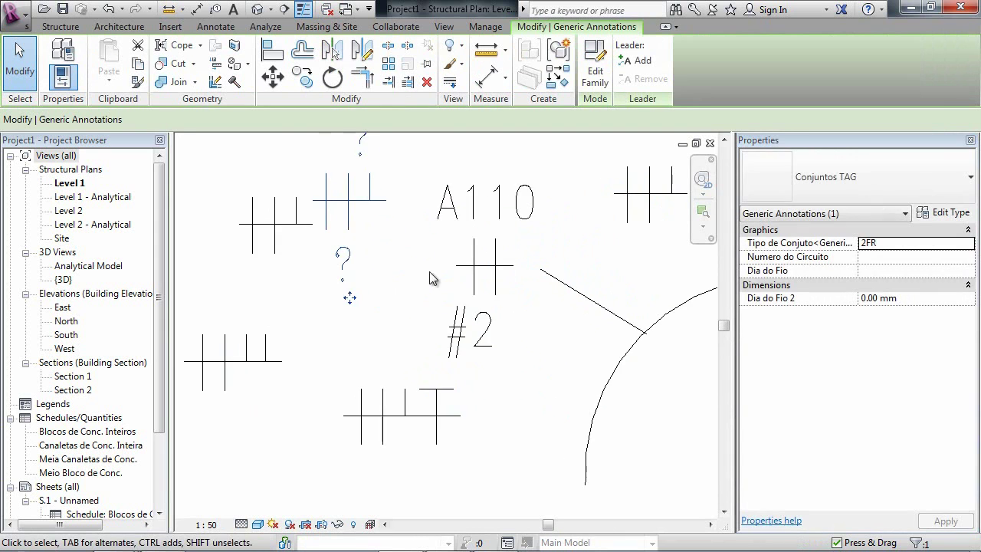
scroll(498, 325, "down", 1)
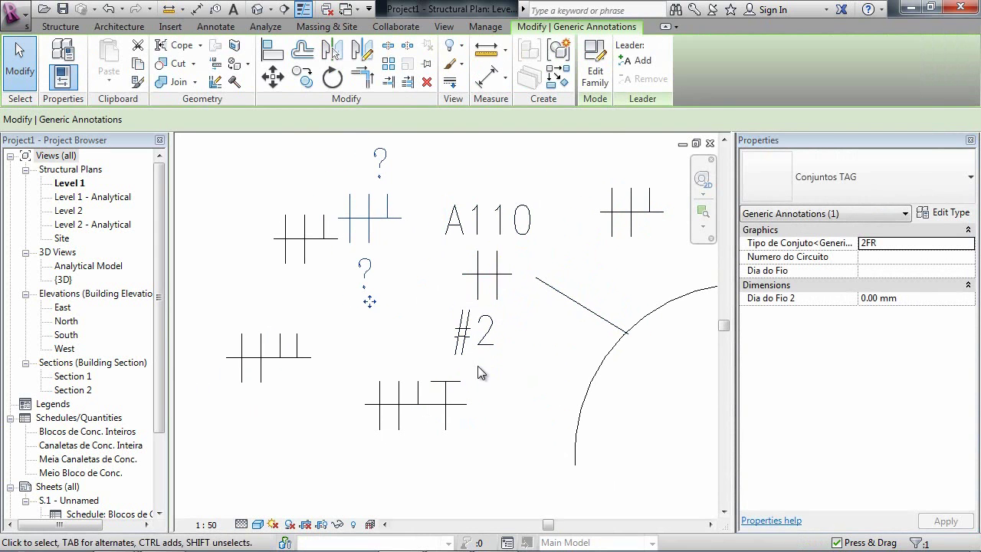
left_click(356, 397)
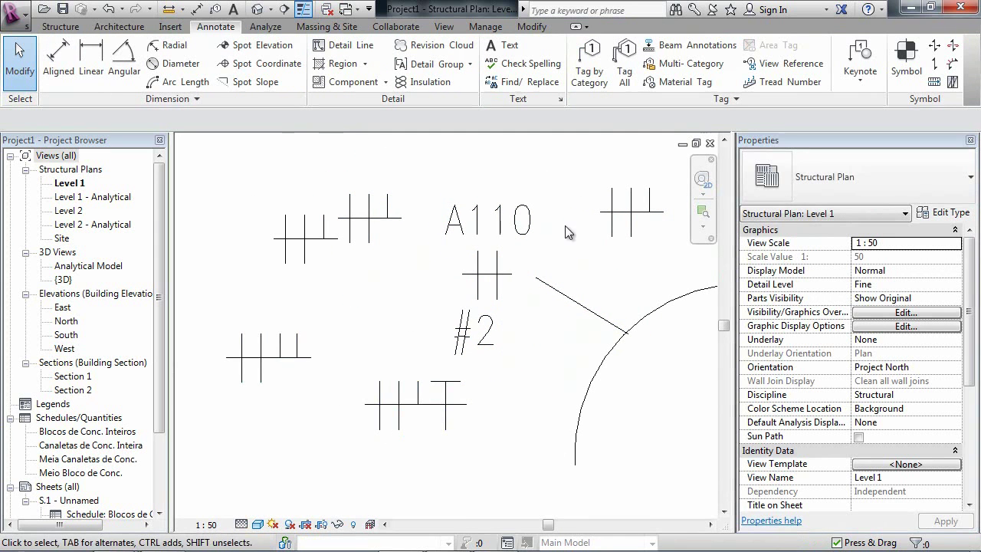
- Open the Tipo de Conjuto options for the 2FRT symbol below the #2 label
left_click(452, 405)
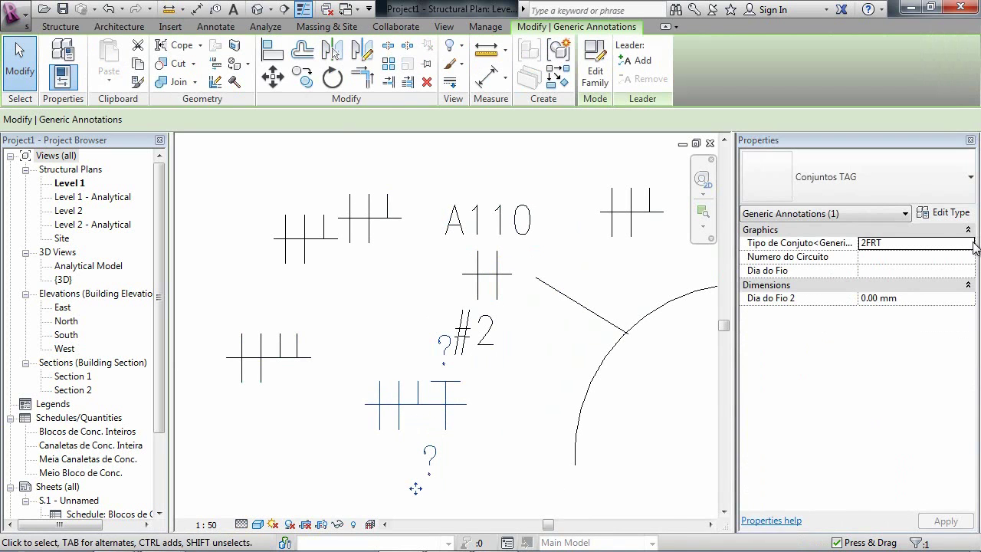
left_click(970, 244)
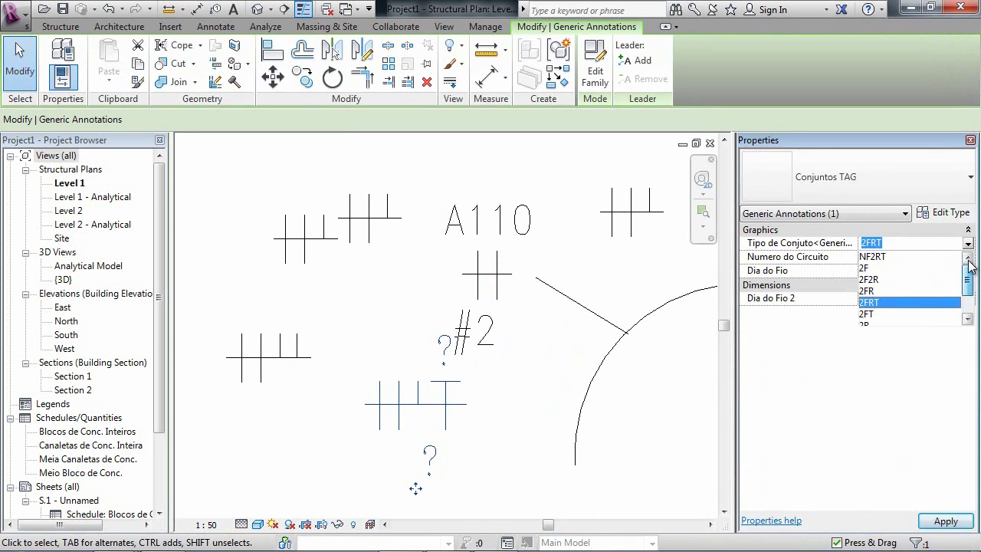